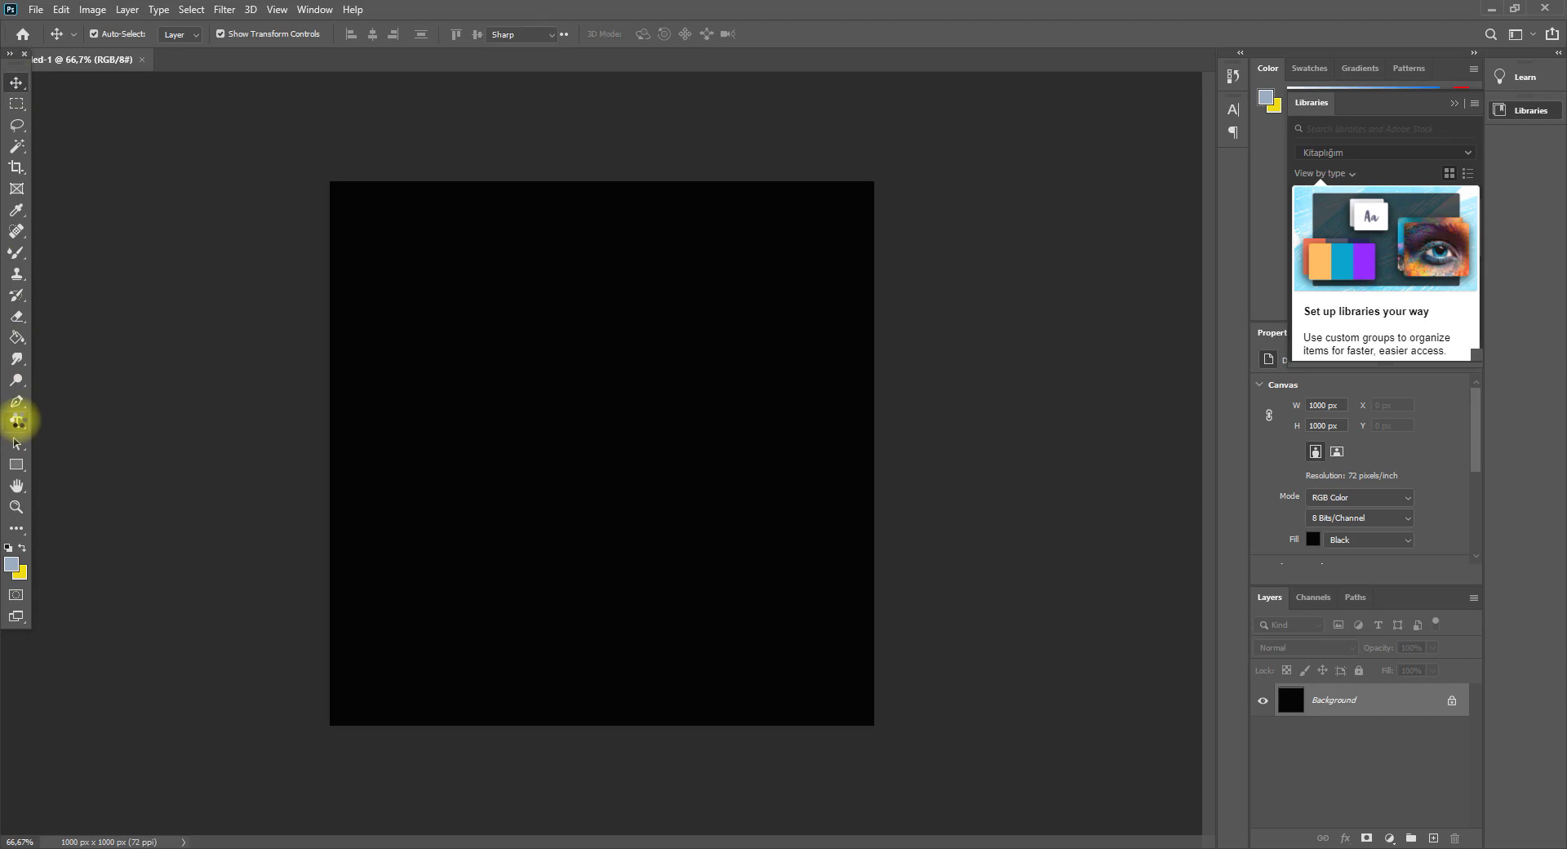
- Activate the horizontal Type tool with the Monument Extended font and set the text colour to white
click(97, 419)
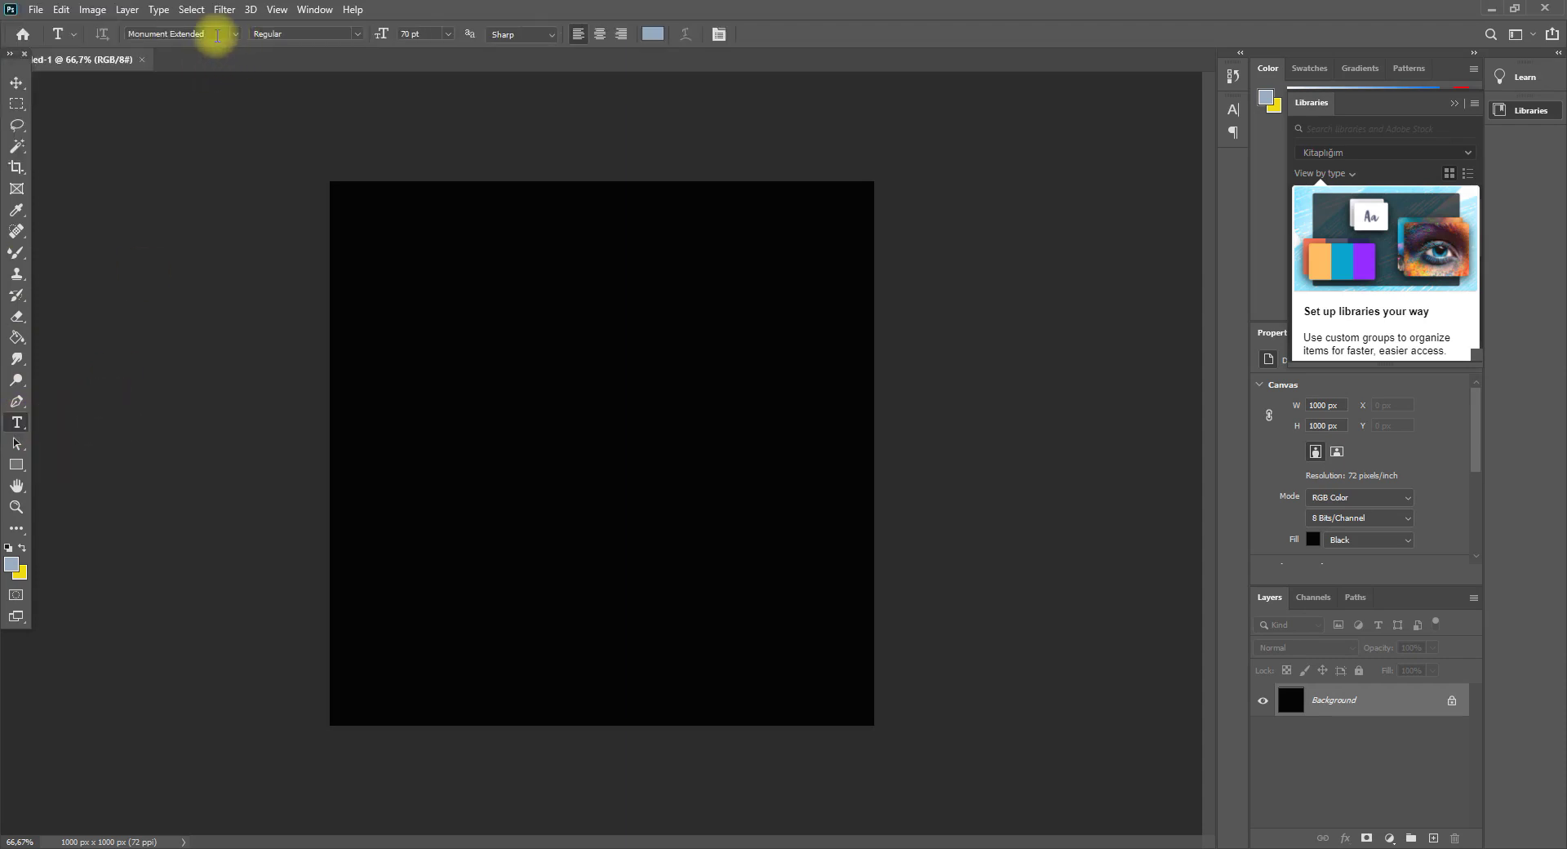
click(216, 35)
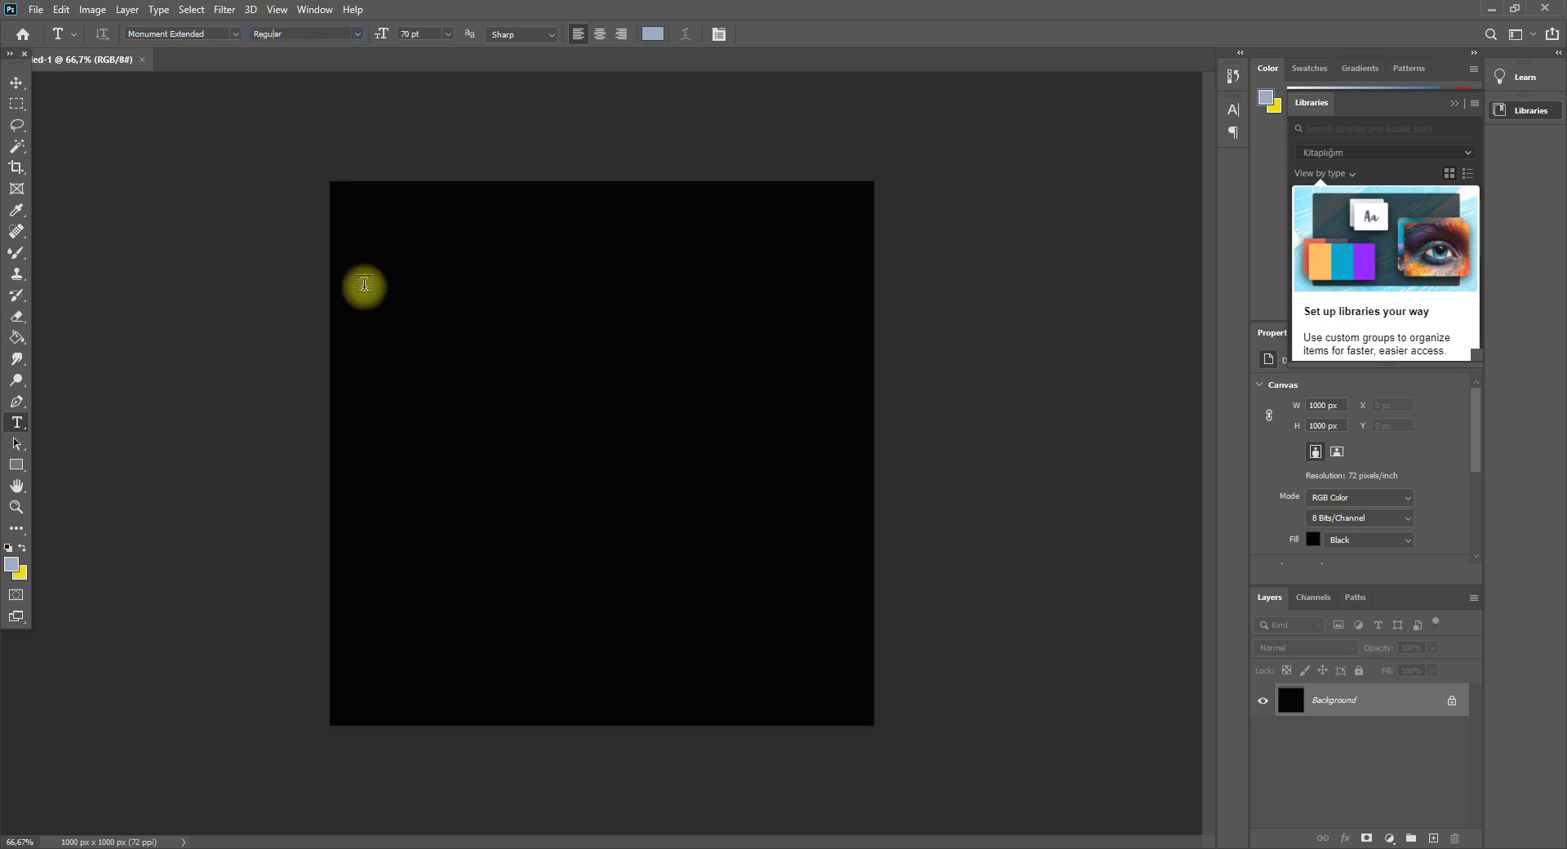
click(658, 34)
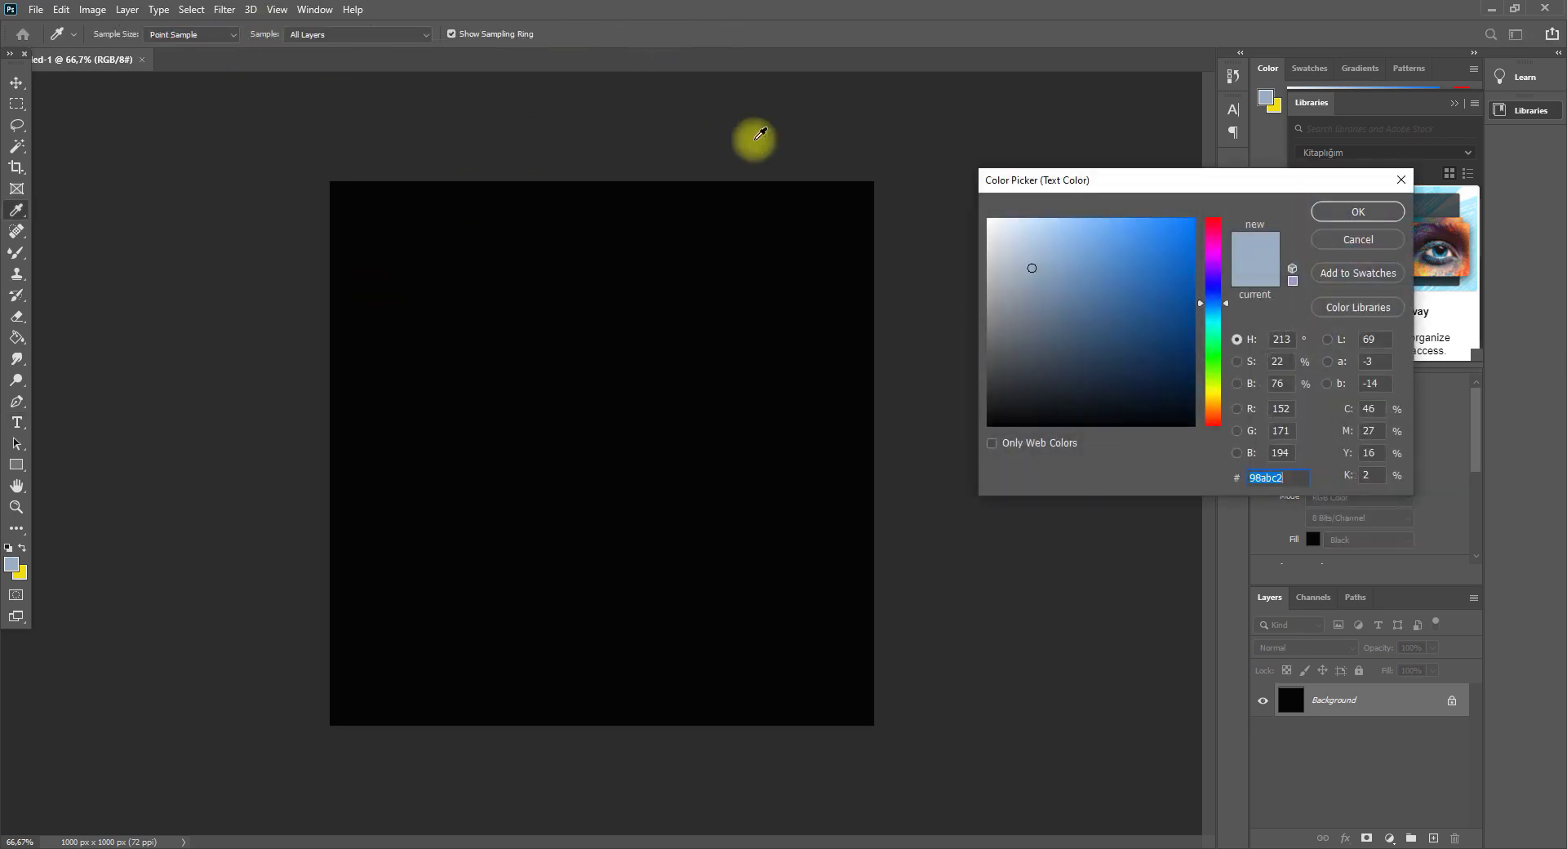
drag(1060, 270, 919, 169)
click(1323, 214)
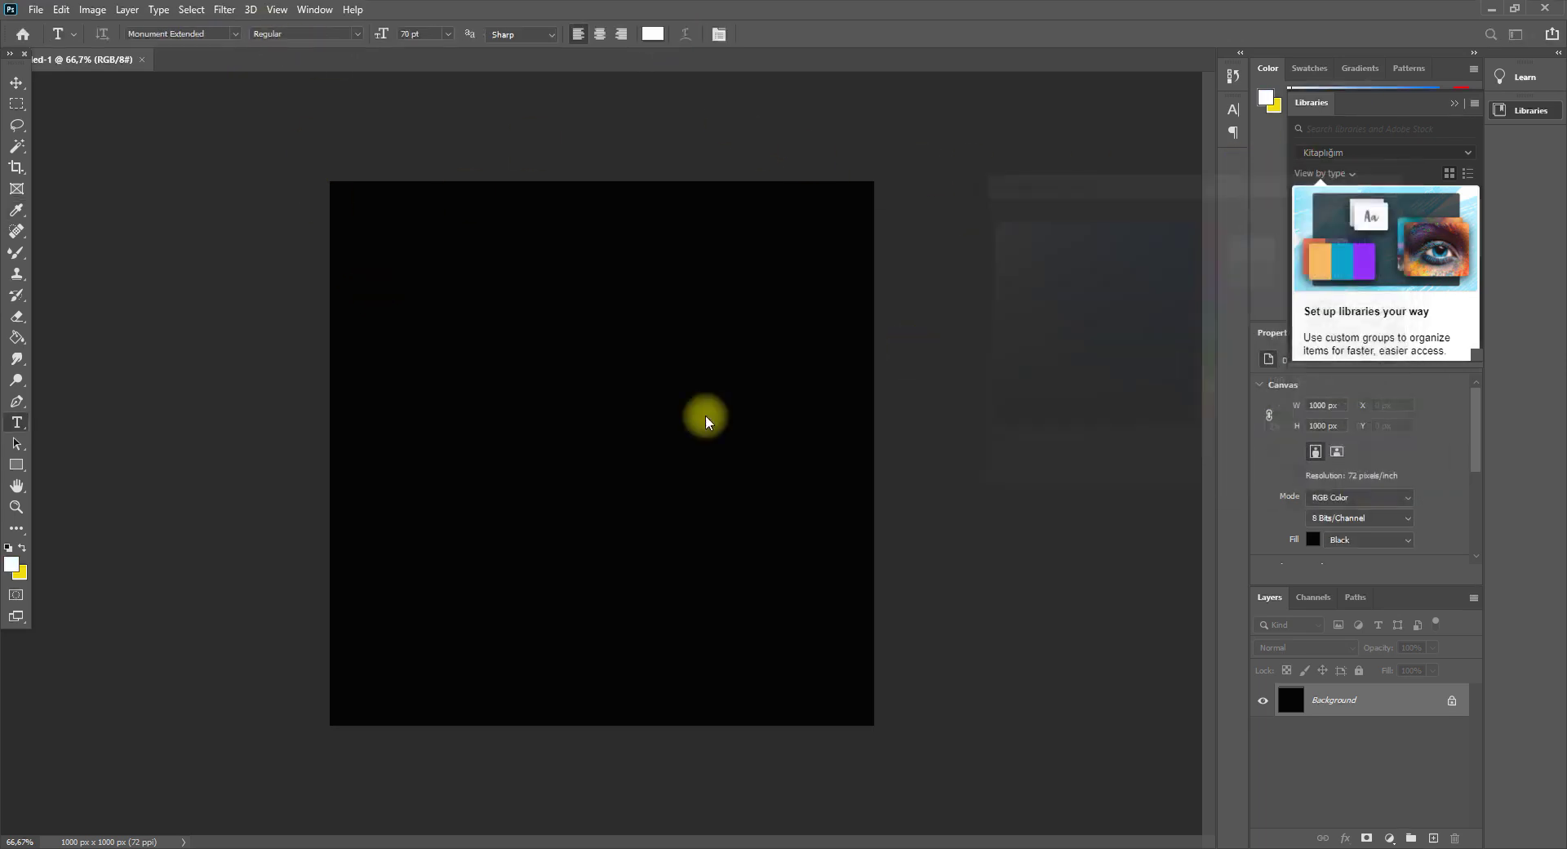
- Add the text "WHY SO SERIOUS?" on the black canvas
click(466, 437)
text(WHU)
key(BackSpace)
text(Y SO SERI)
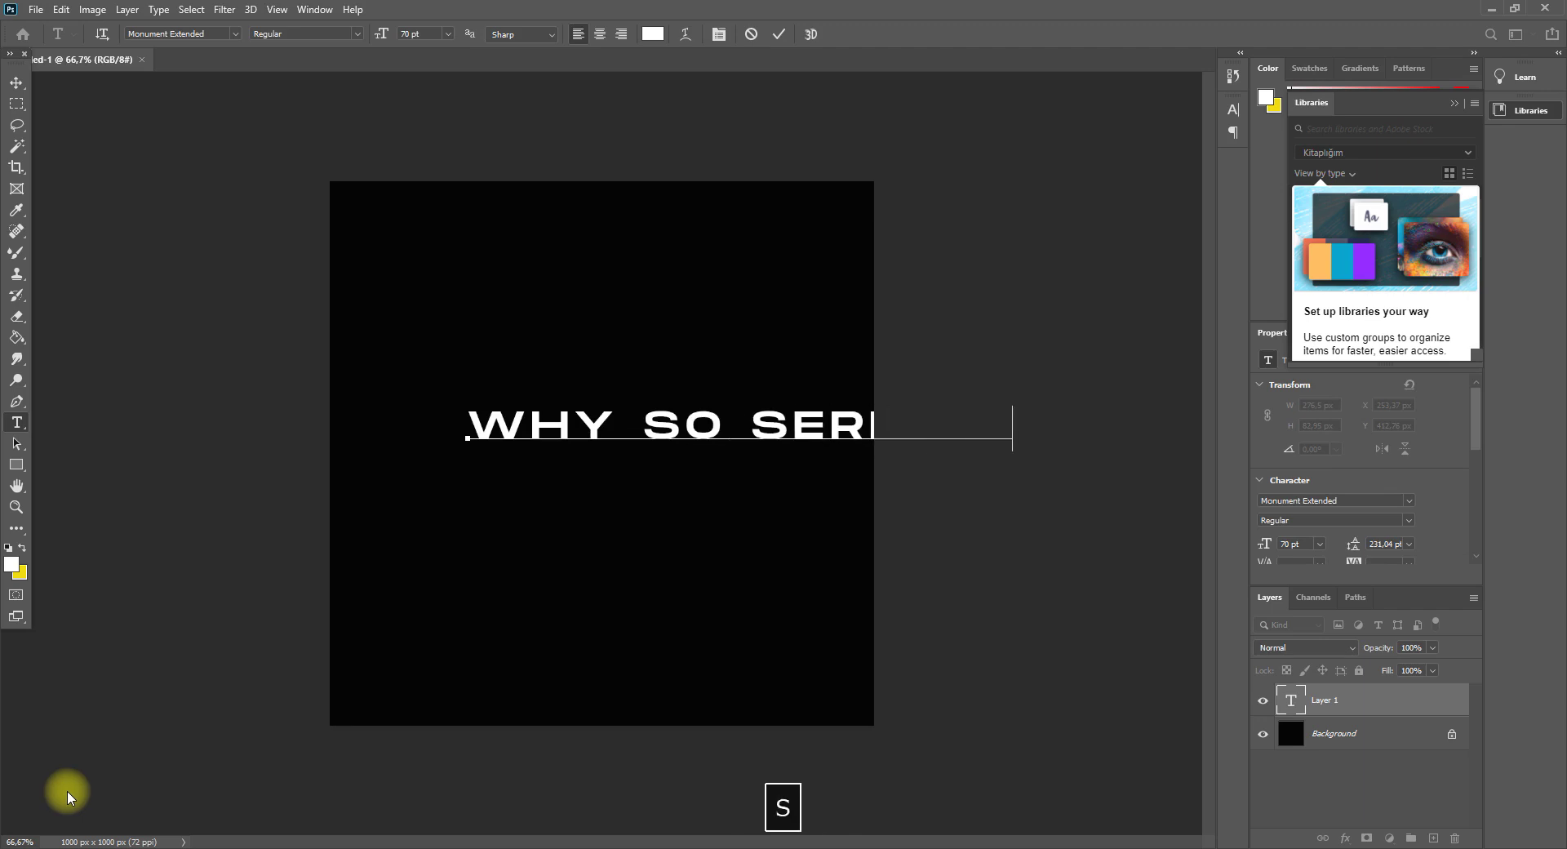
text(?)
key(ctrl+a)
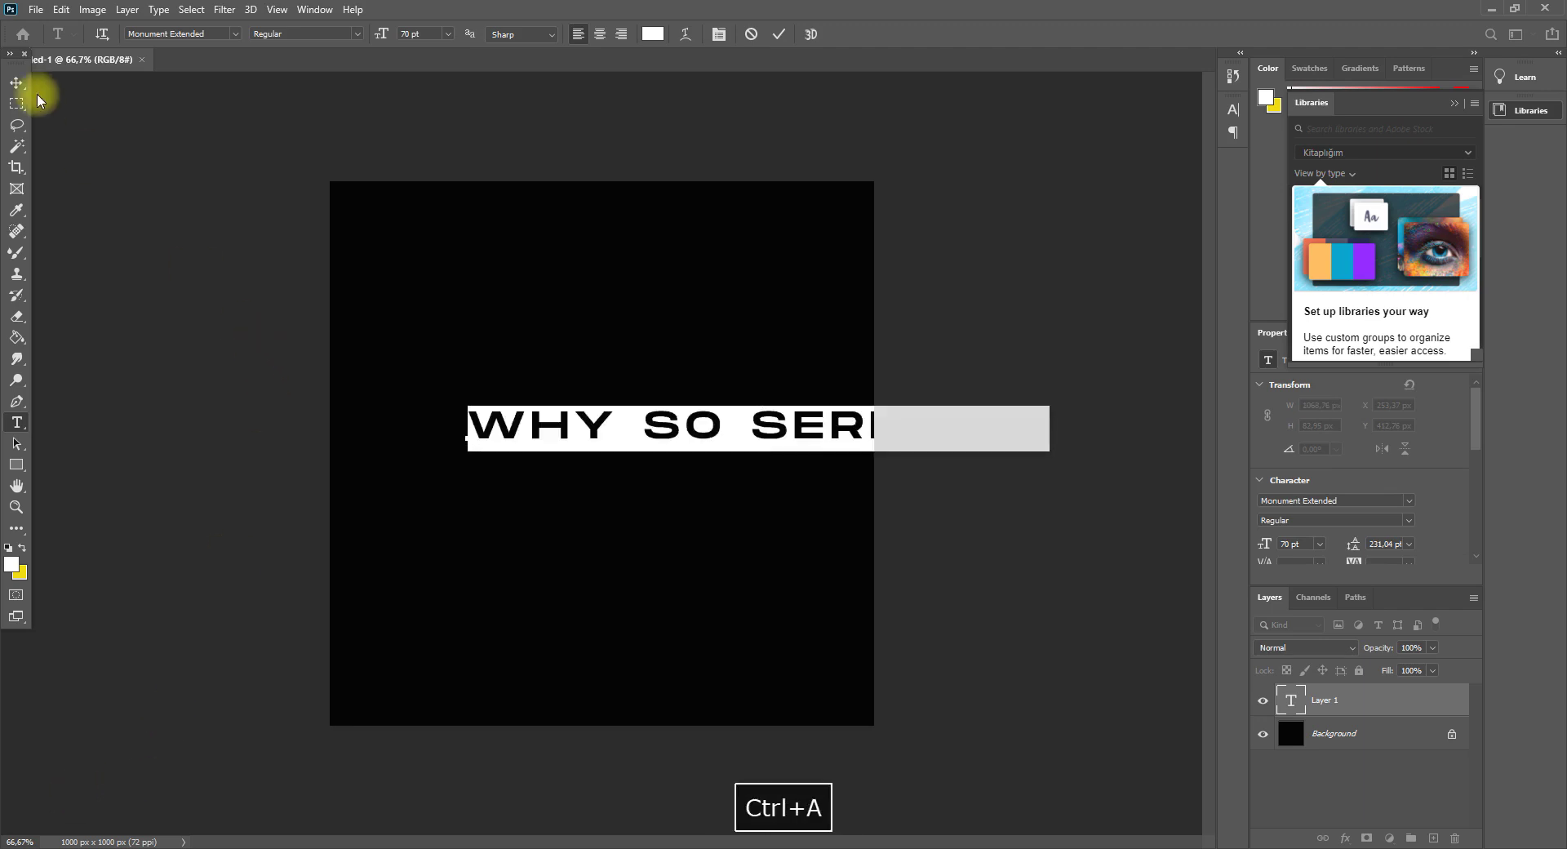
- Scale the text to about 85% so it fits inside the canvas, and centre it
click(16, 82)
drag(636, 427, 513, 456)
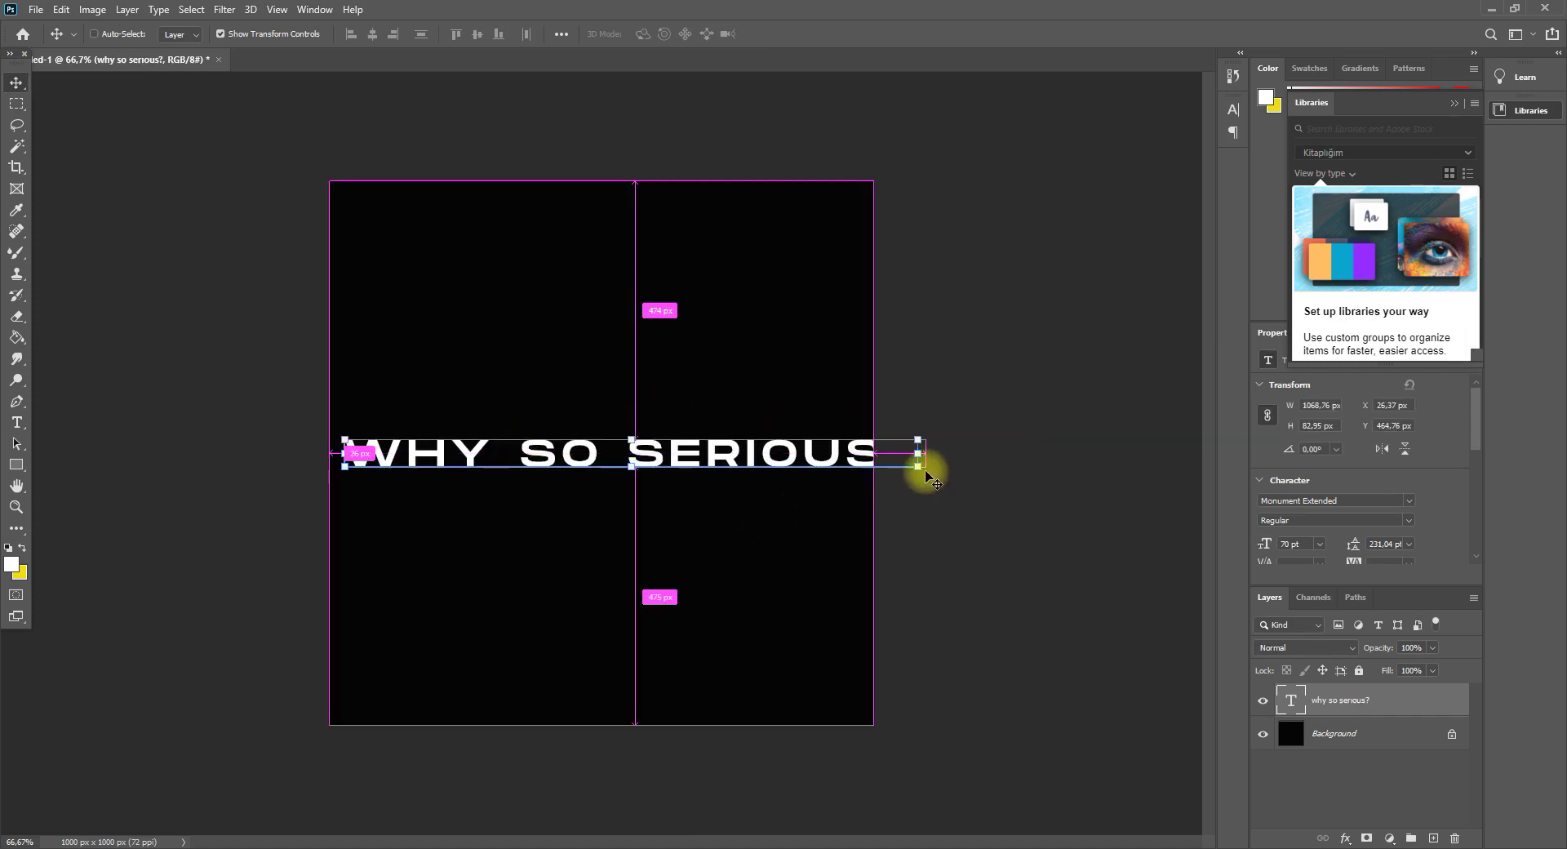
key(ctrl+t)
drag(888, 466, 800, 460)
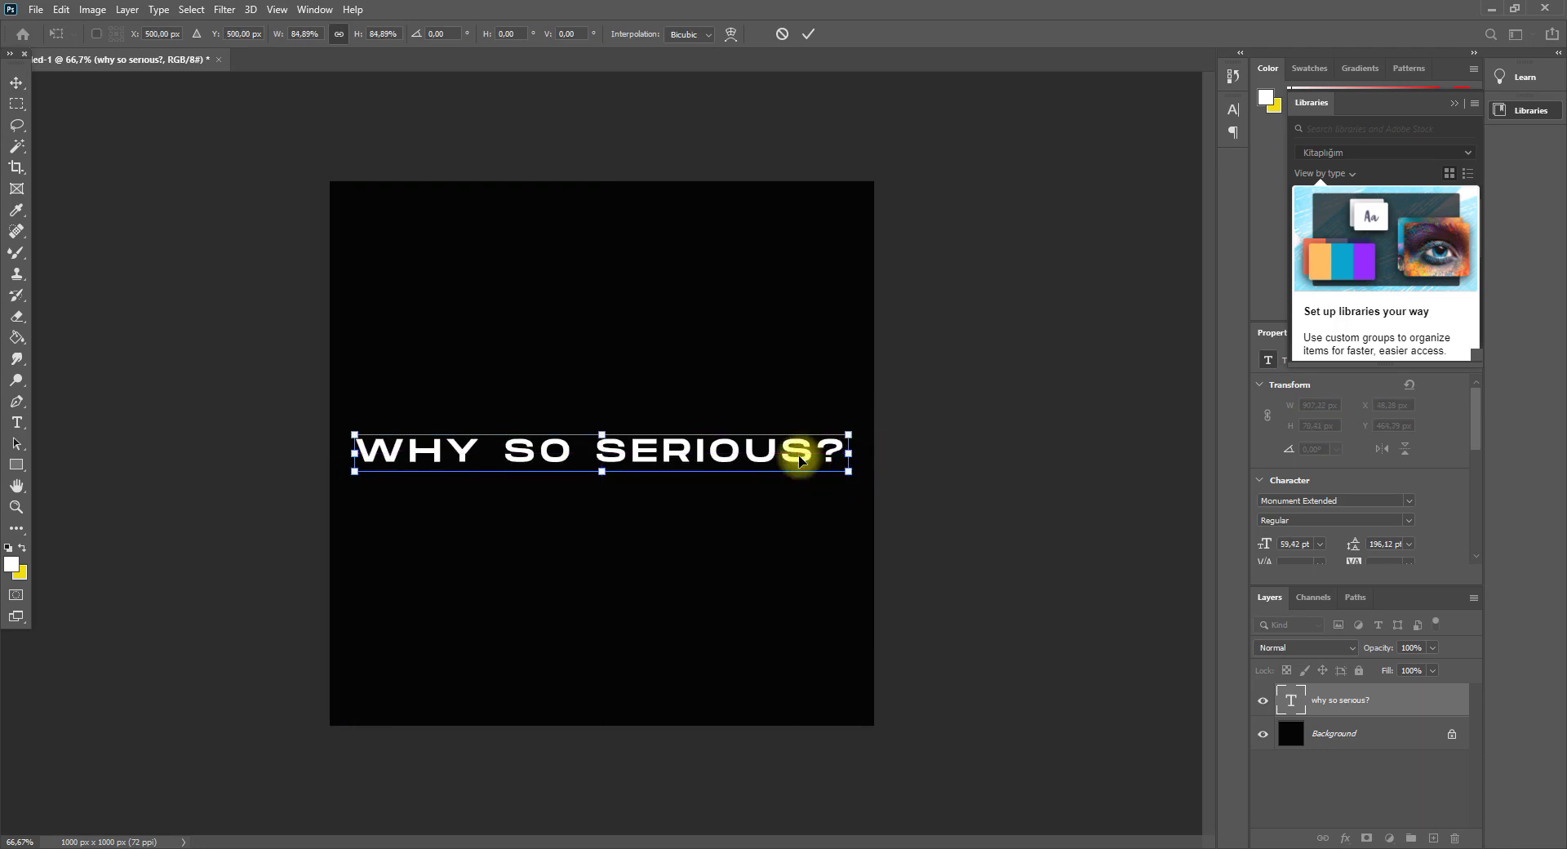
click(22, 84)
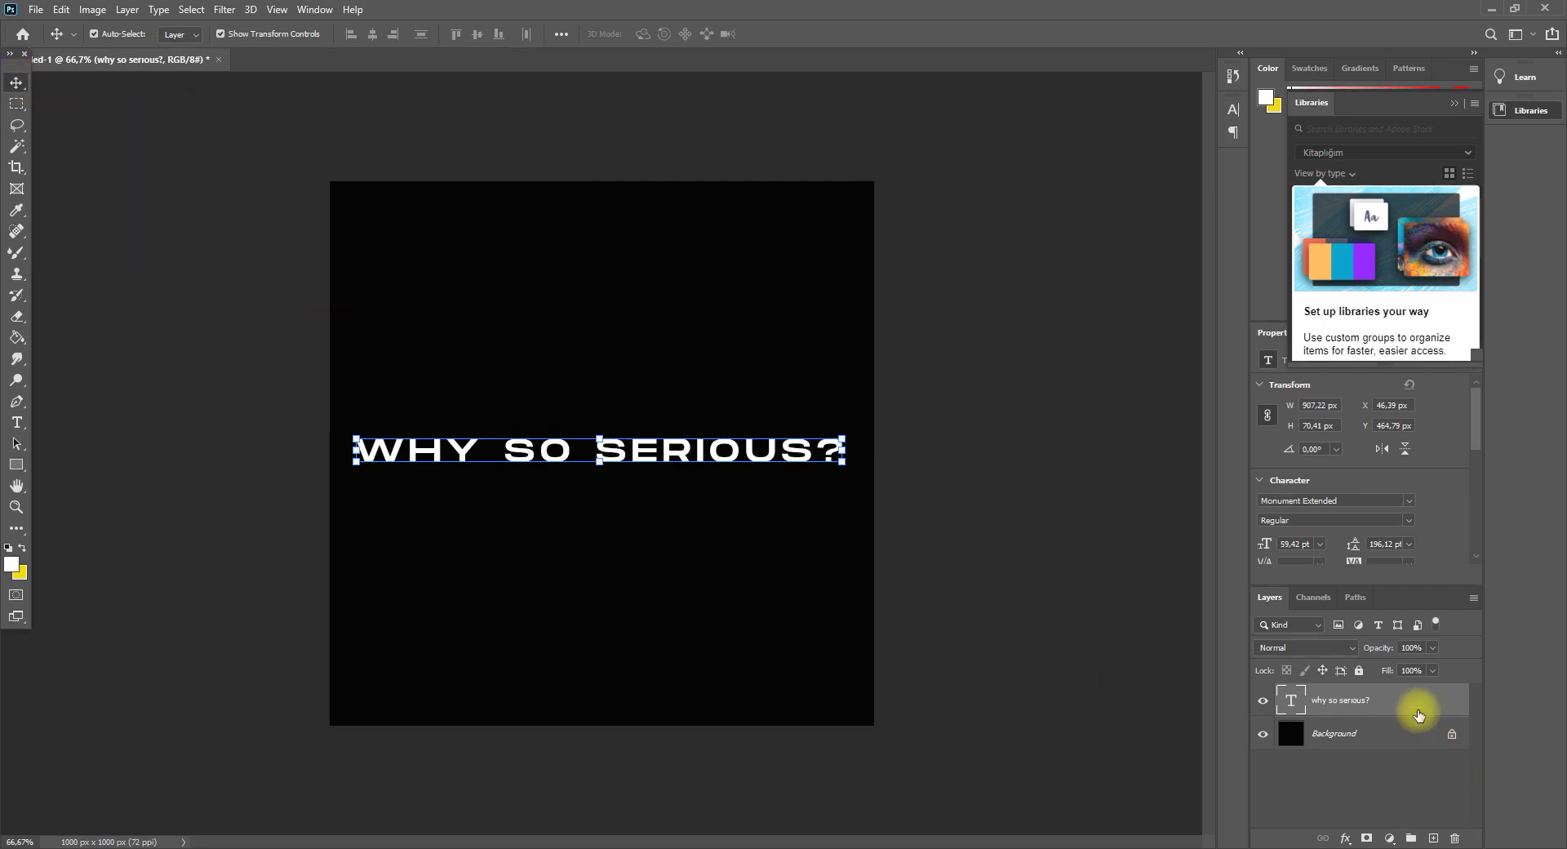
- Duplicate the "why so serious?" text layer, keeping the default copy name
right_click(1425, 721)
click(1379, 199)
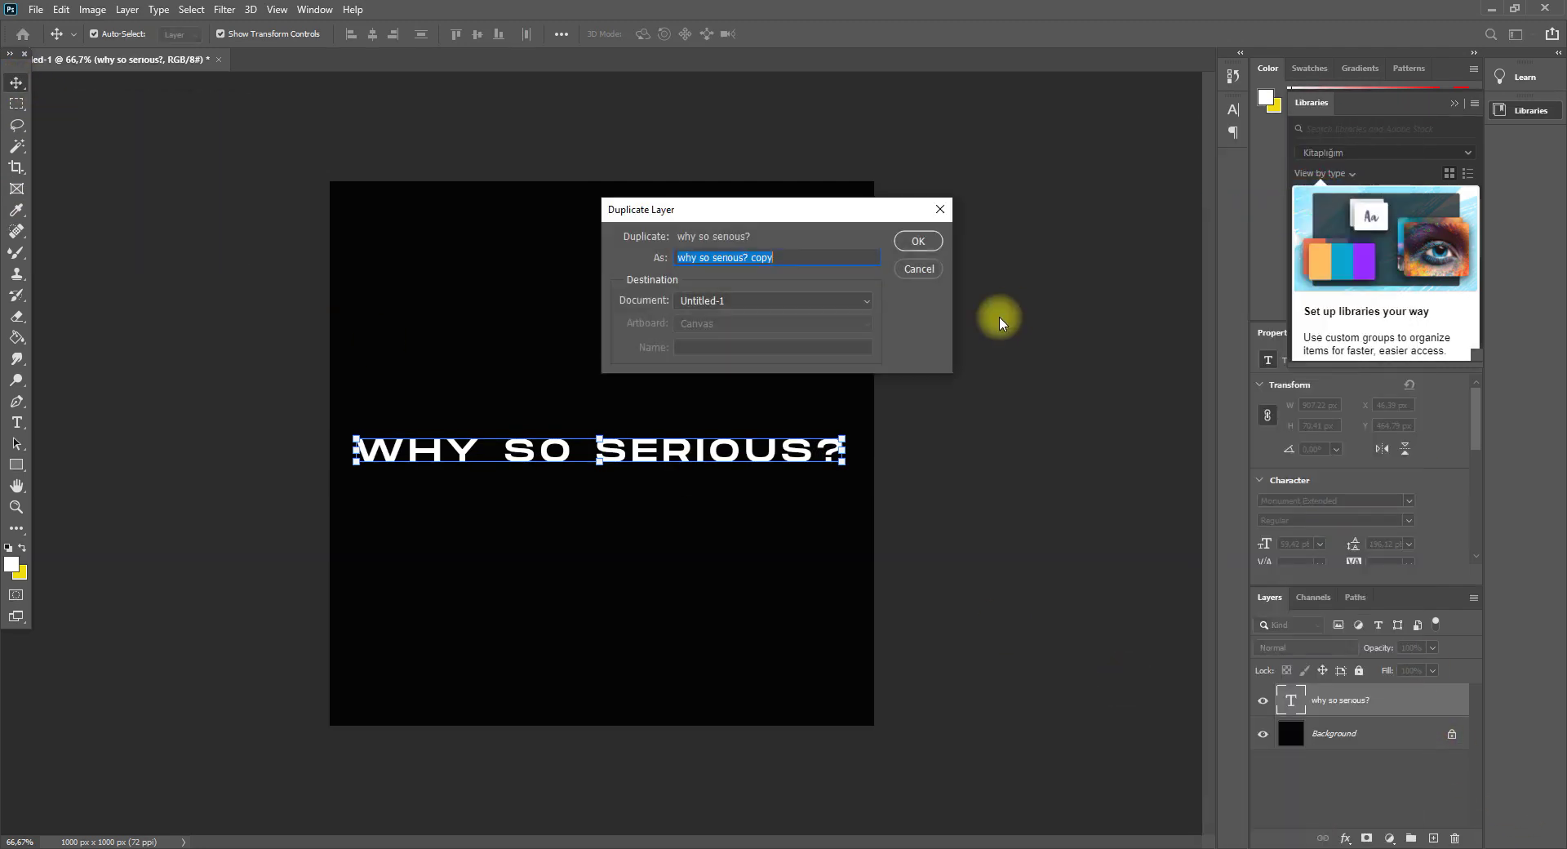
key(Return)
- Limit the text copy's blending channels to red only and nudge it 3 px left to X 43.39 px
click(1433, 699)
double_click(1433, 699)
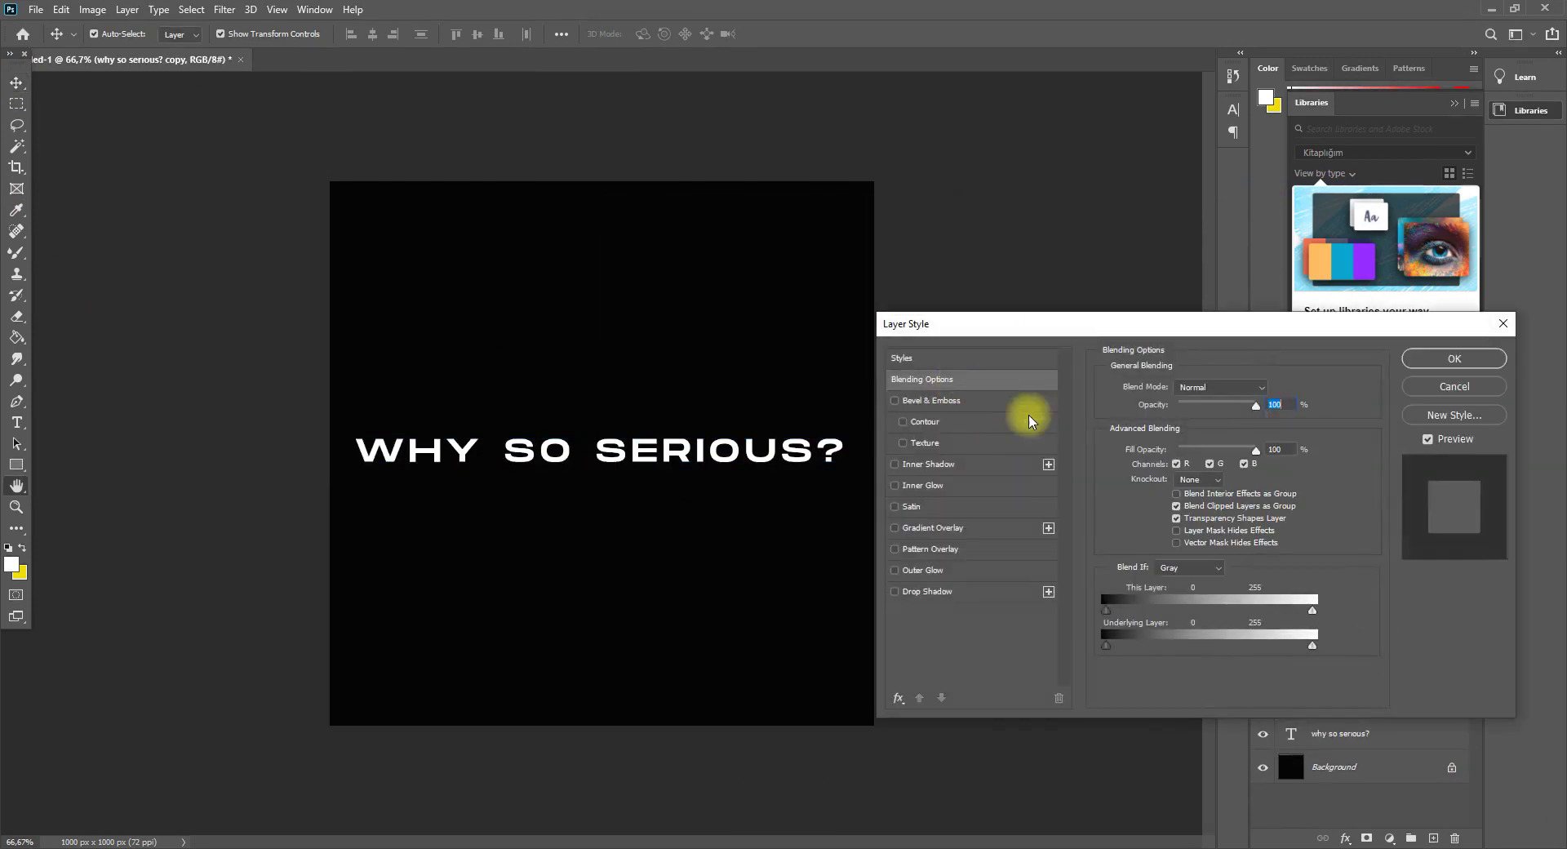
click(1209, 463)
click(1244, 463)
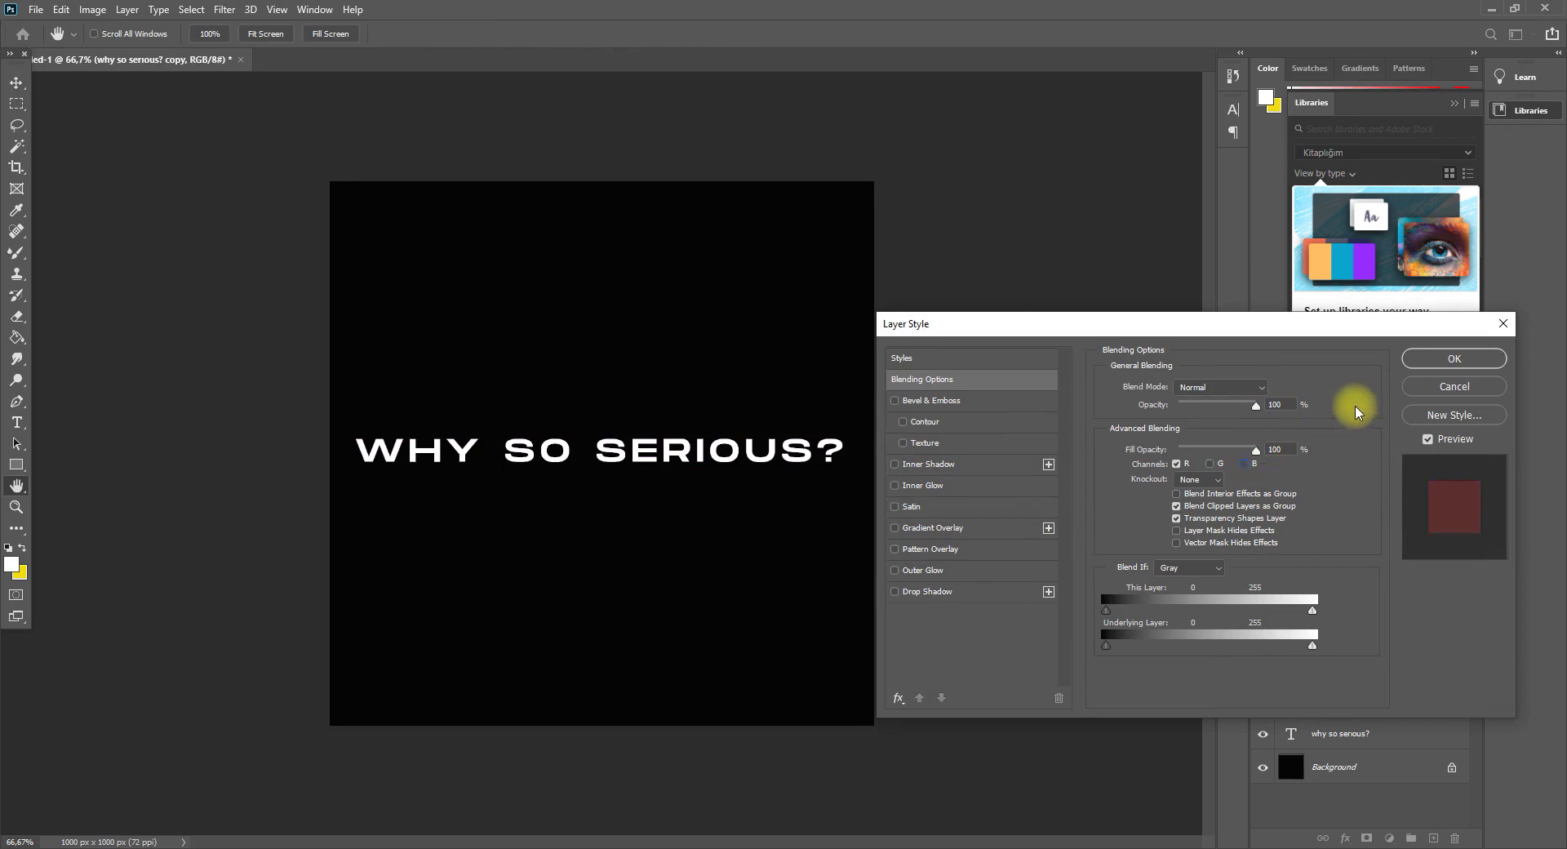
click(1424, 358)
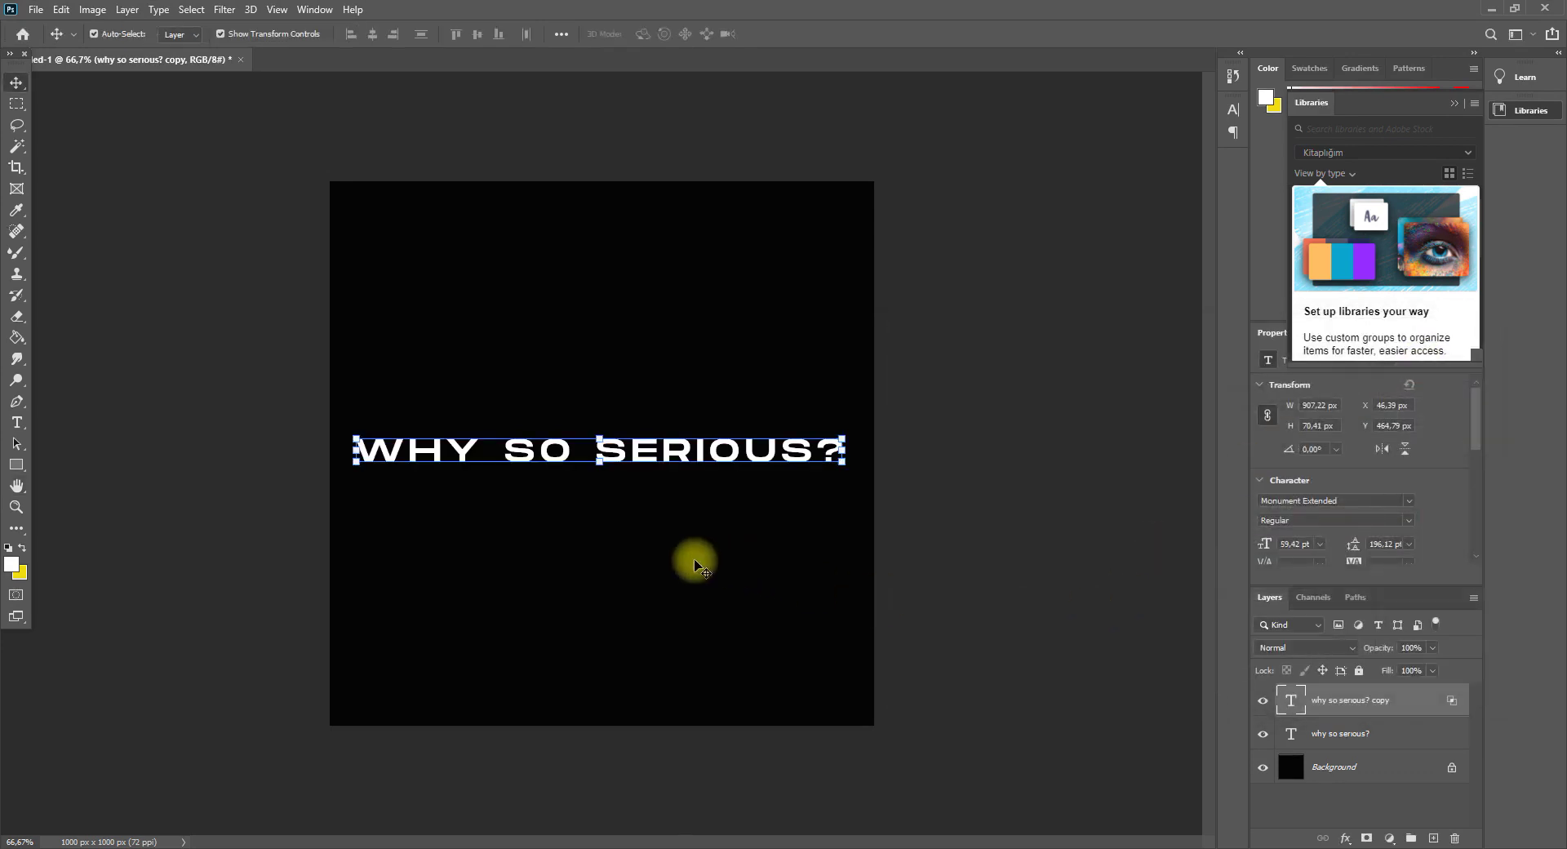
key(Left)
key(Left)
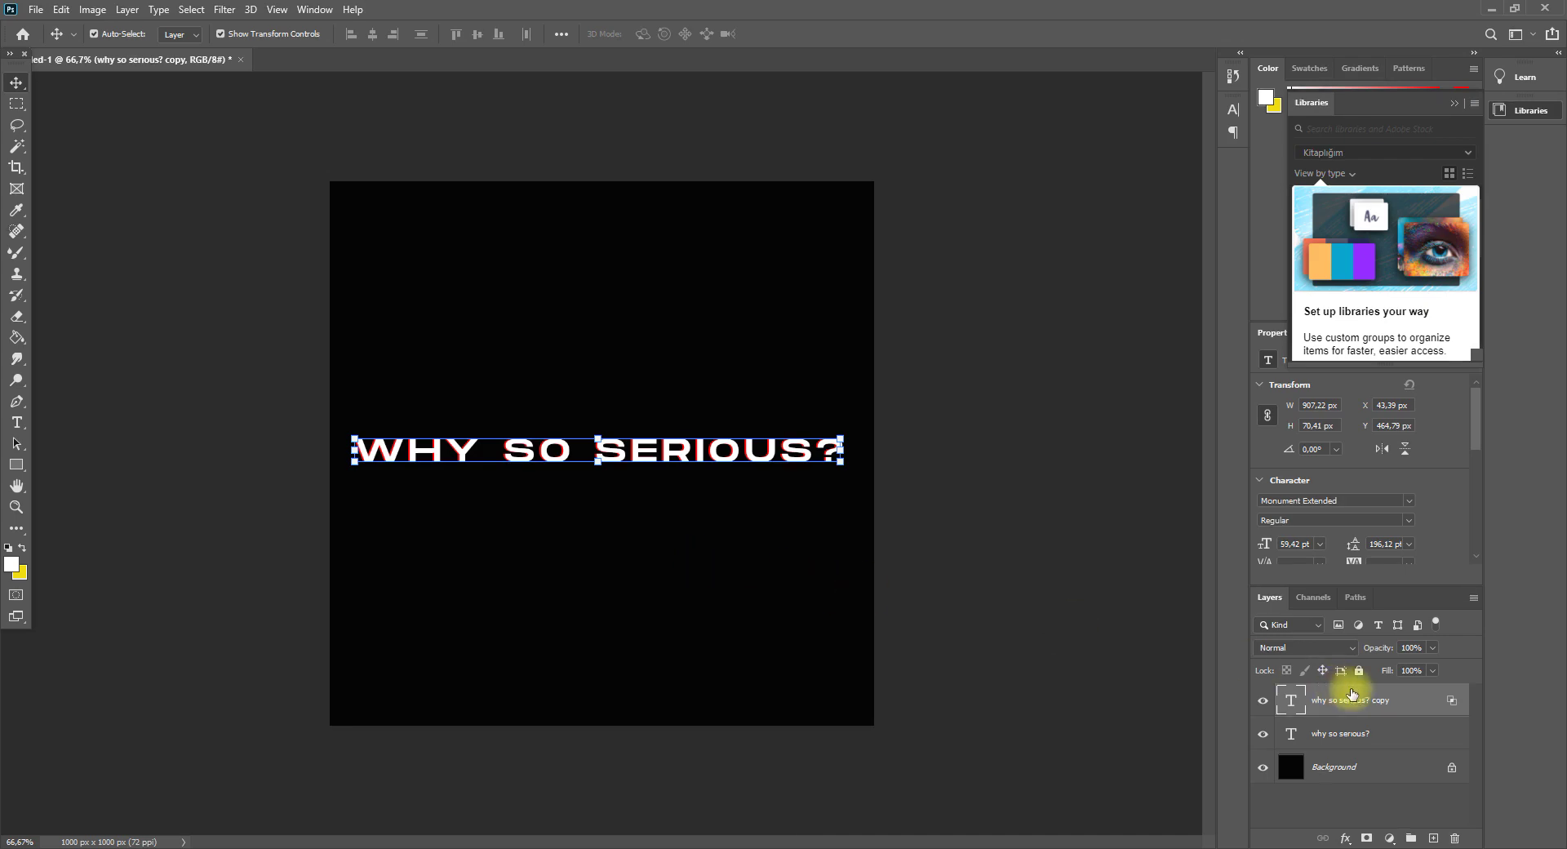
- Duplicate the red-channel text copy within the same document
right_click(1375, 722)
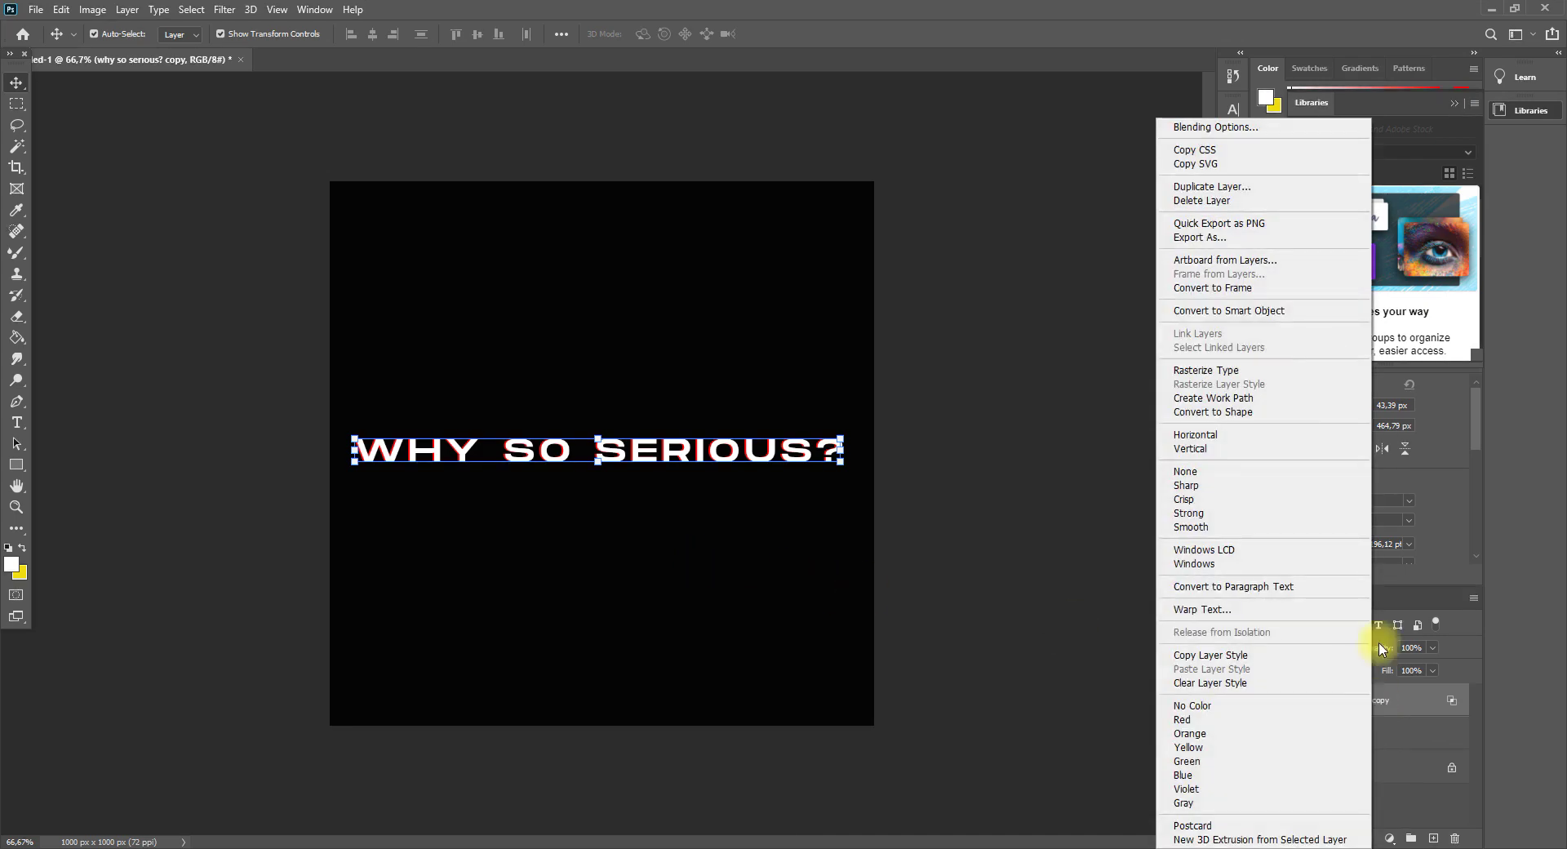
click(1223, 187)
key(Return)
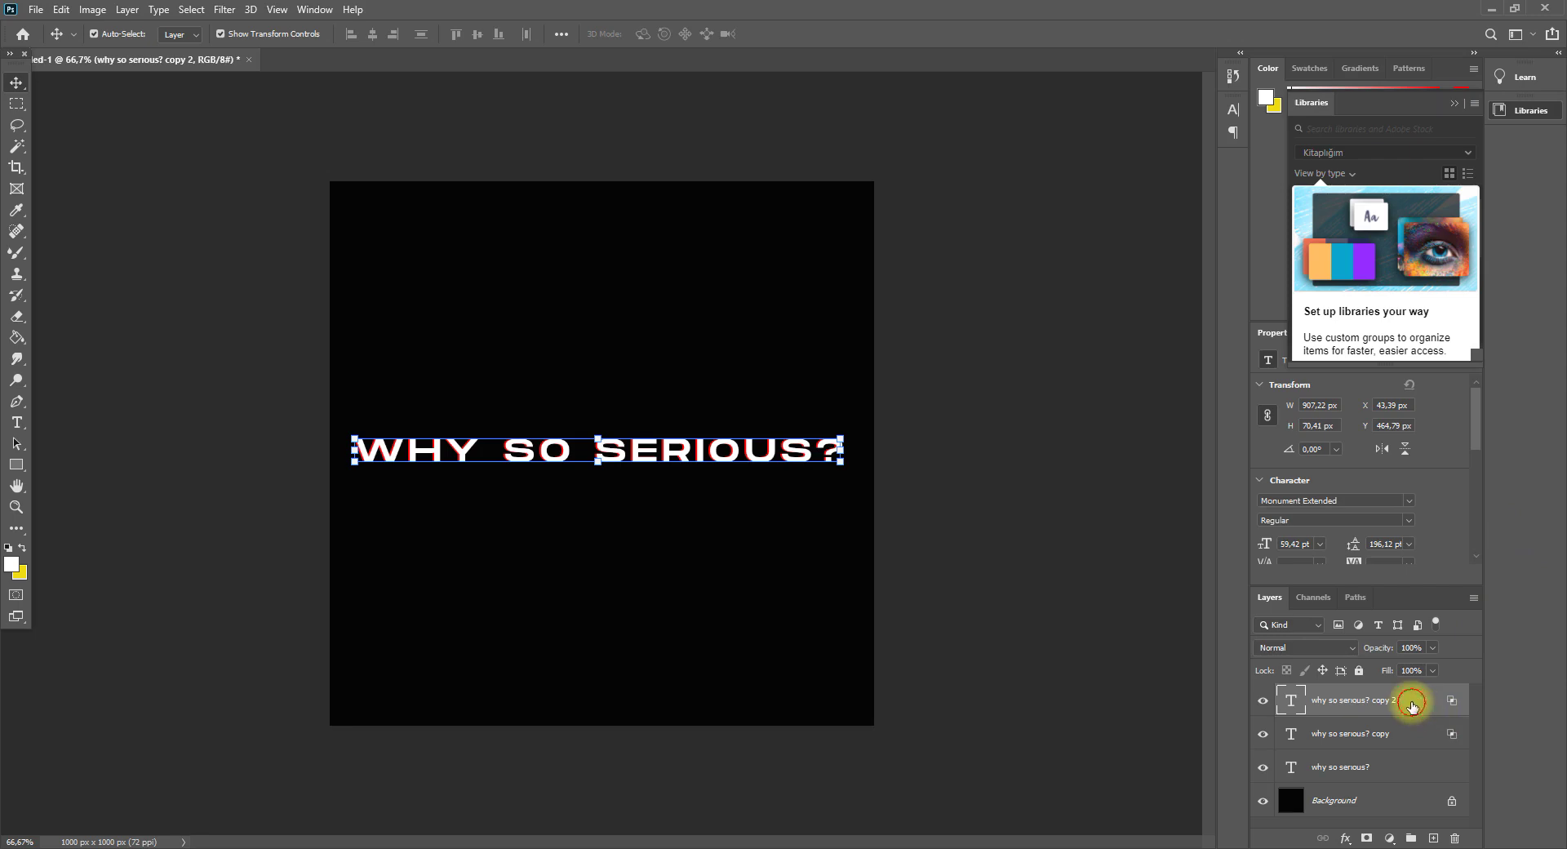
- Switch the second copy's blending channels to green only and nudge it right to X 46.39 px
double_click(1410, 707)
click(1177, 464)
click(1209, 464)
click(1436, 359)
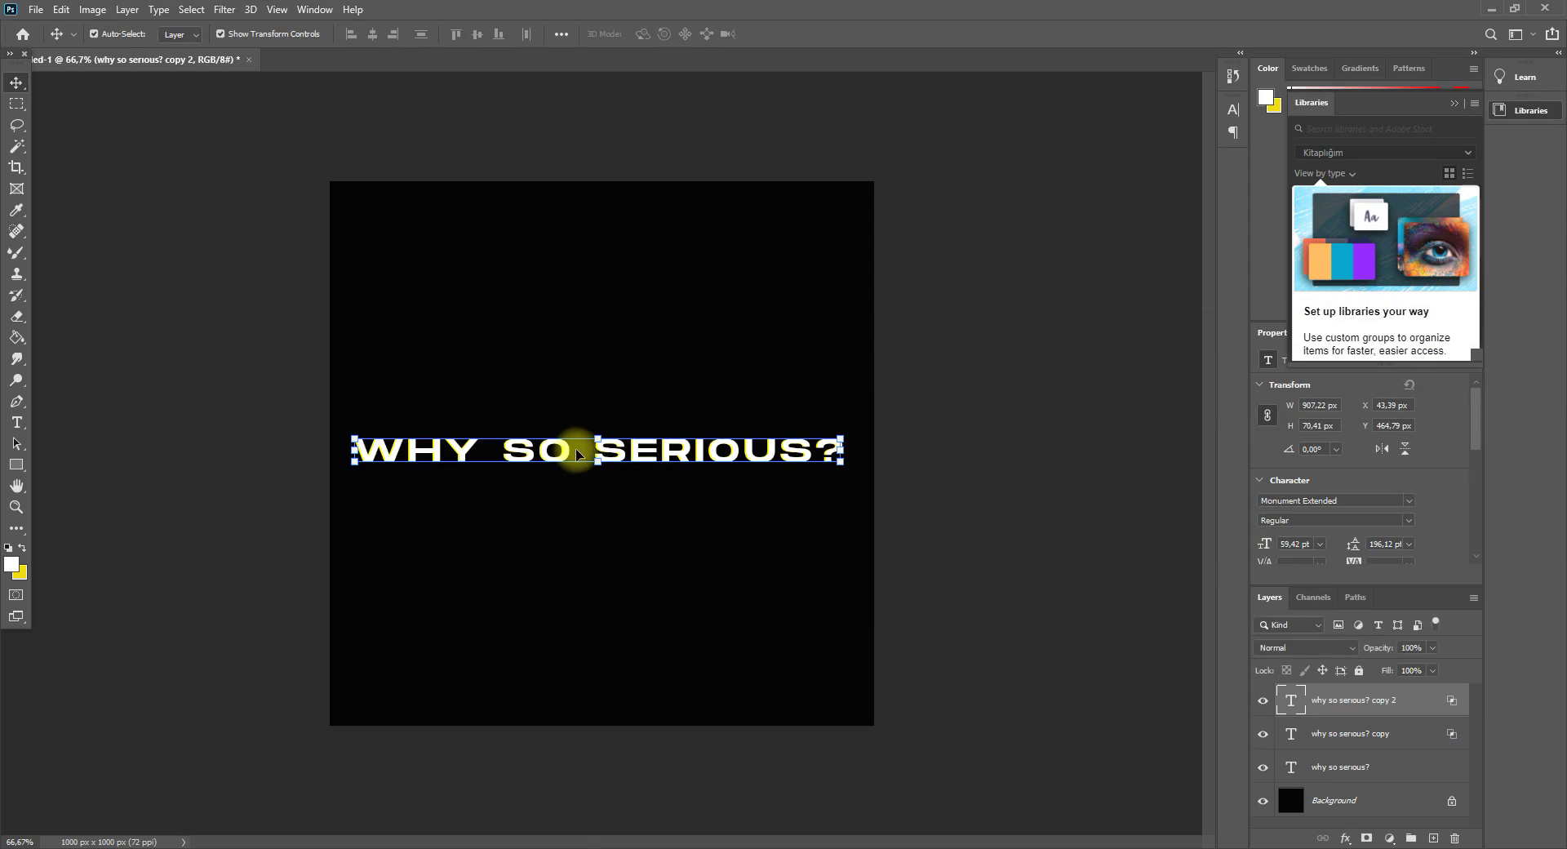
key(Left)
key(Left)
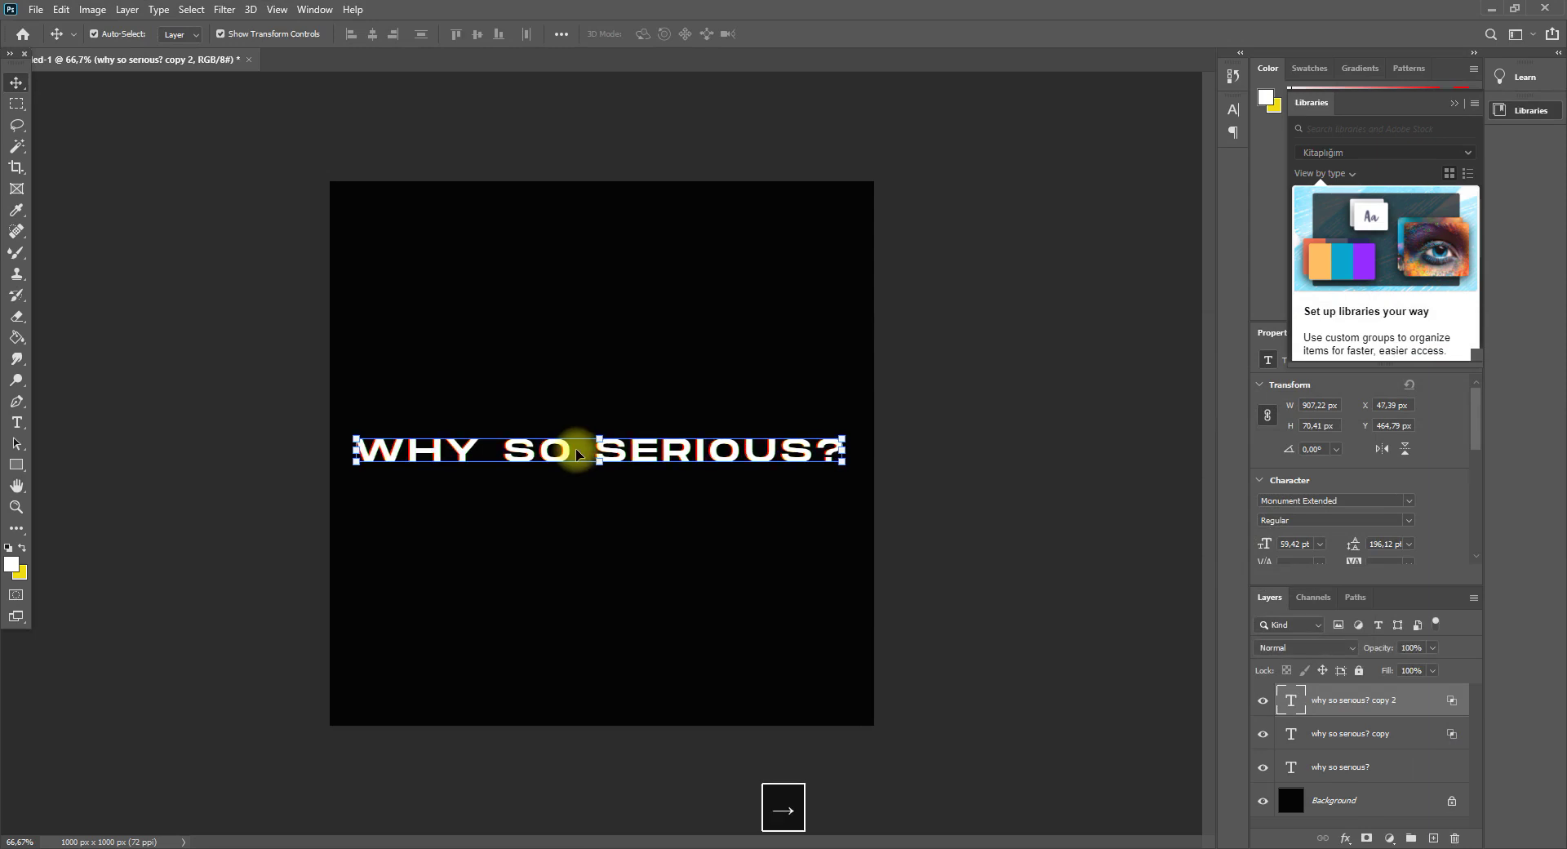
key(Left)
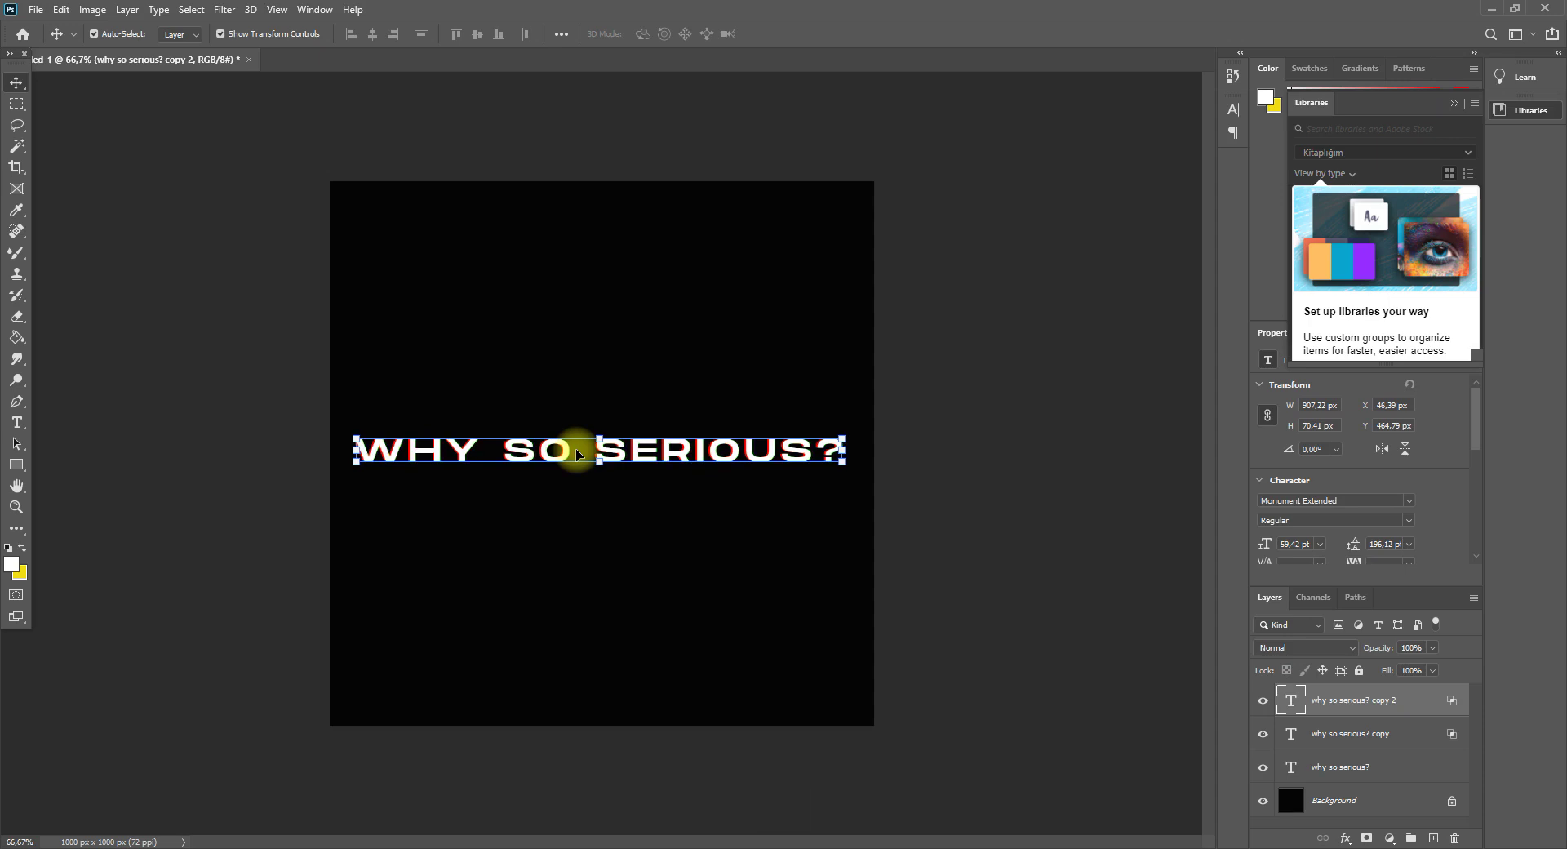
- Duplicate the green-channel text copy and limit the new layer's blending channels to blue only
right_click(1336, 690)
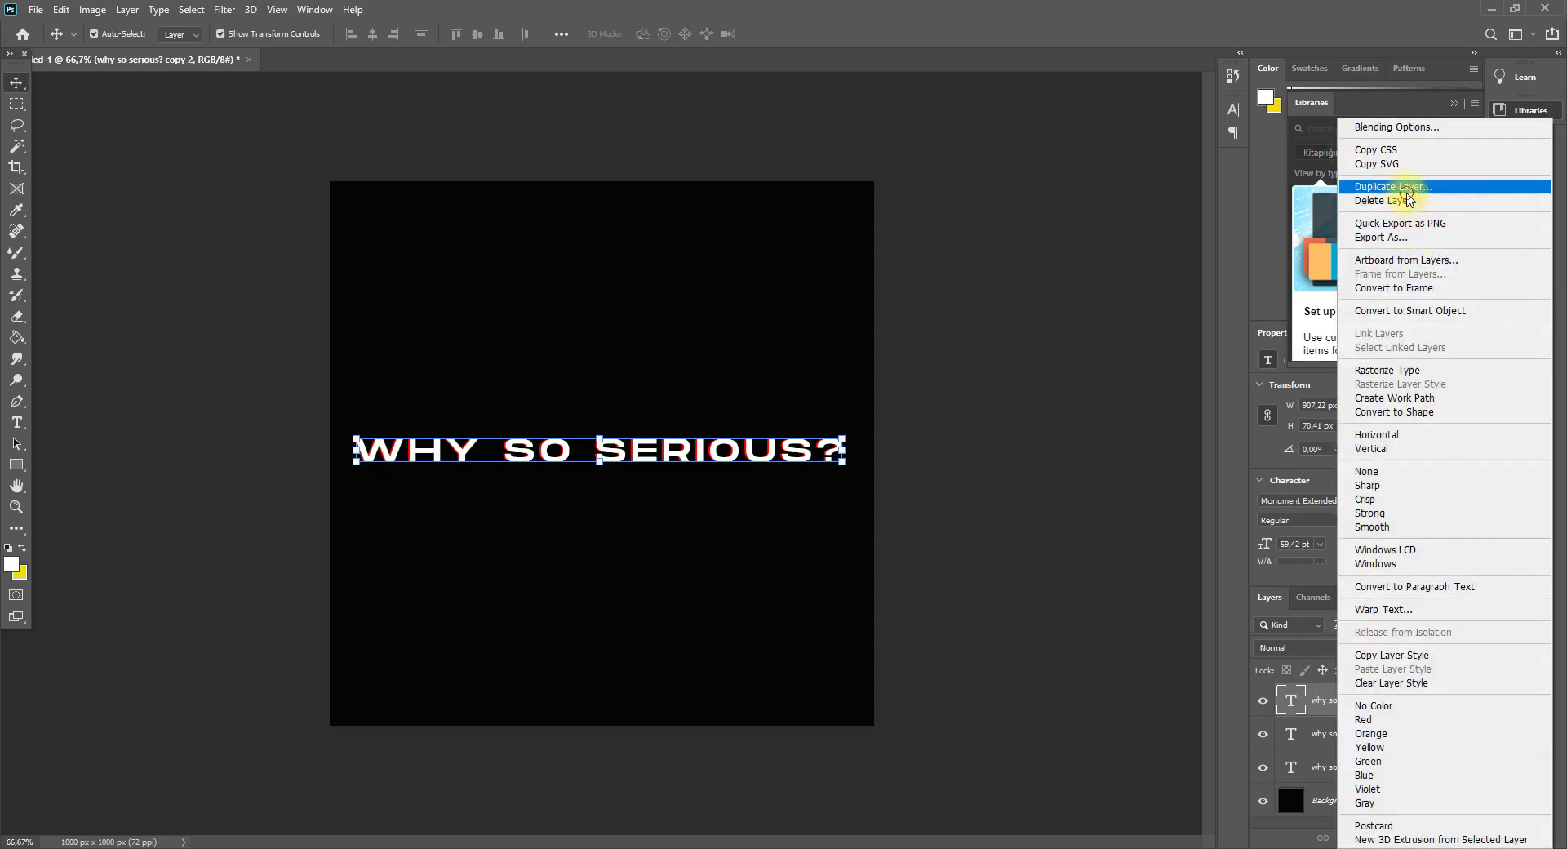
click(1338, 182)
key(Return)
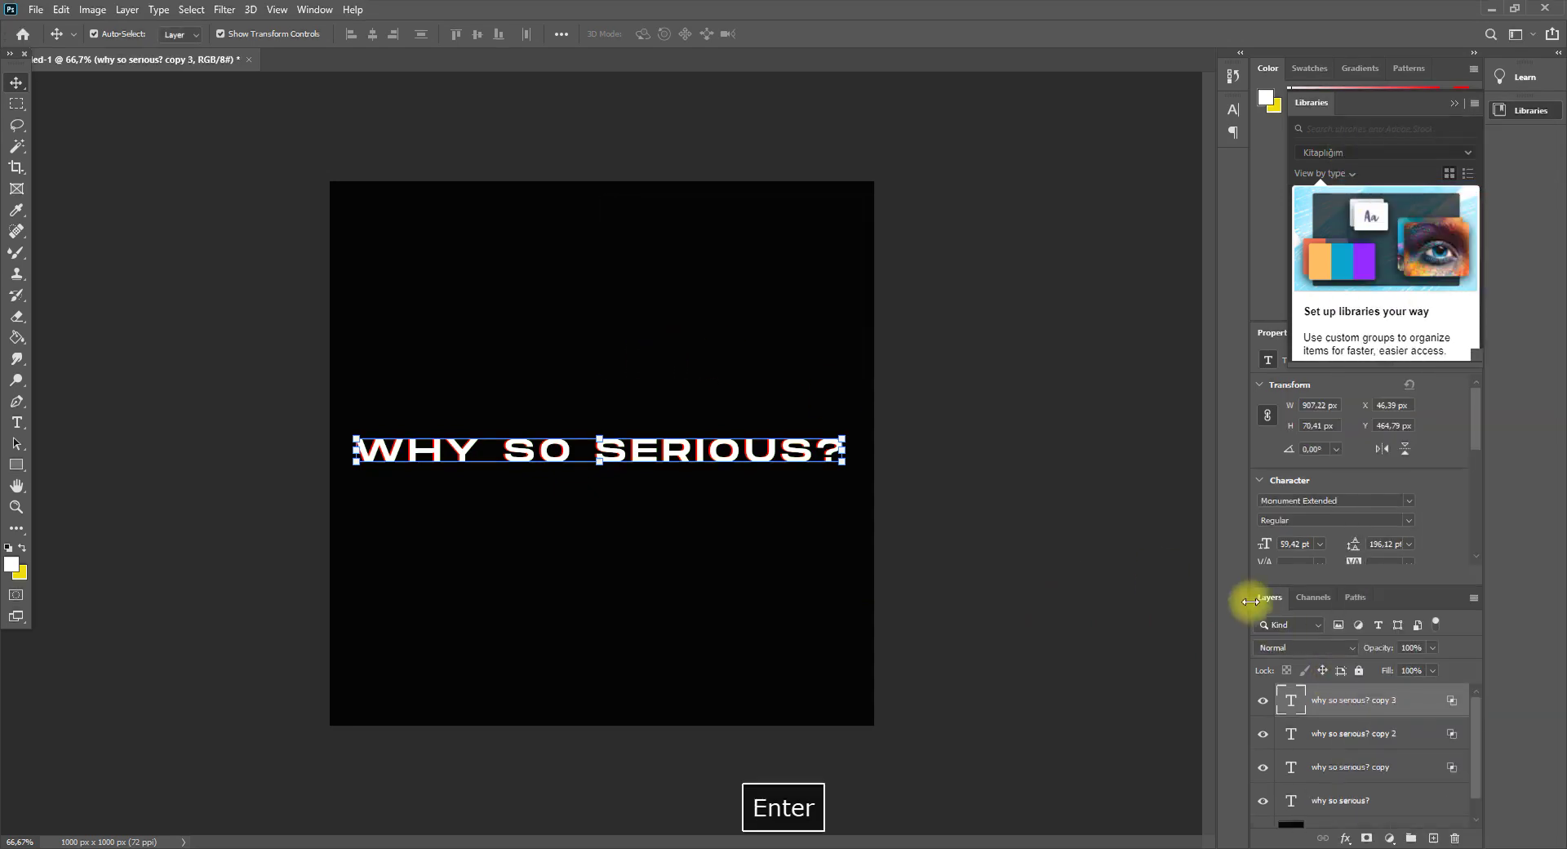
double_click(1423, 705)
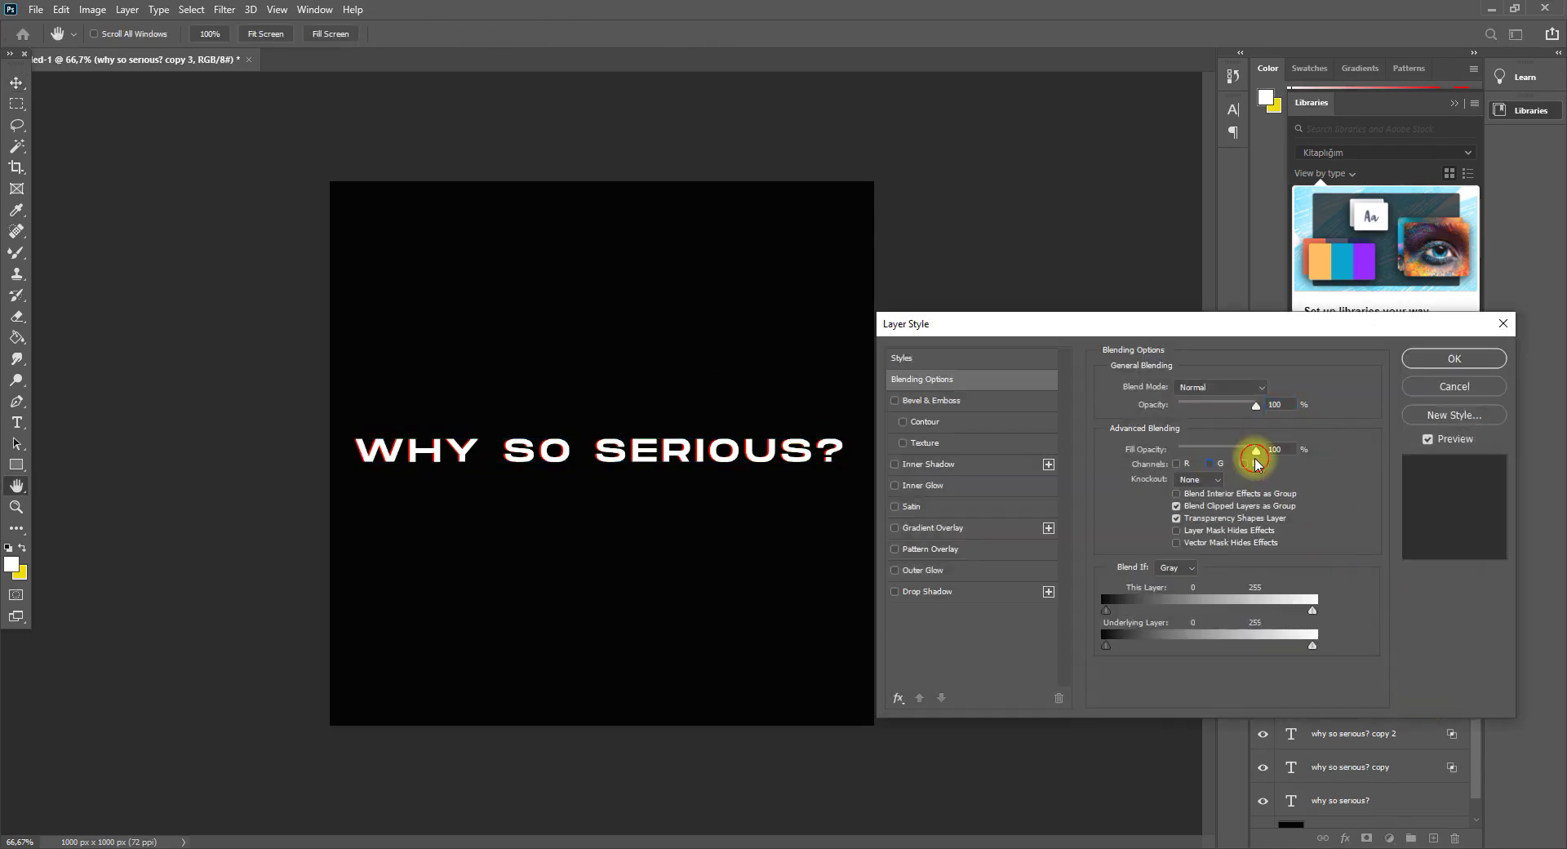
click(1453, 358)
key(v)
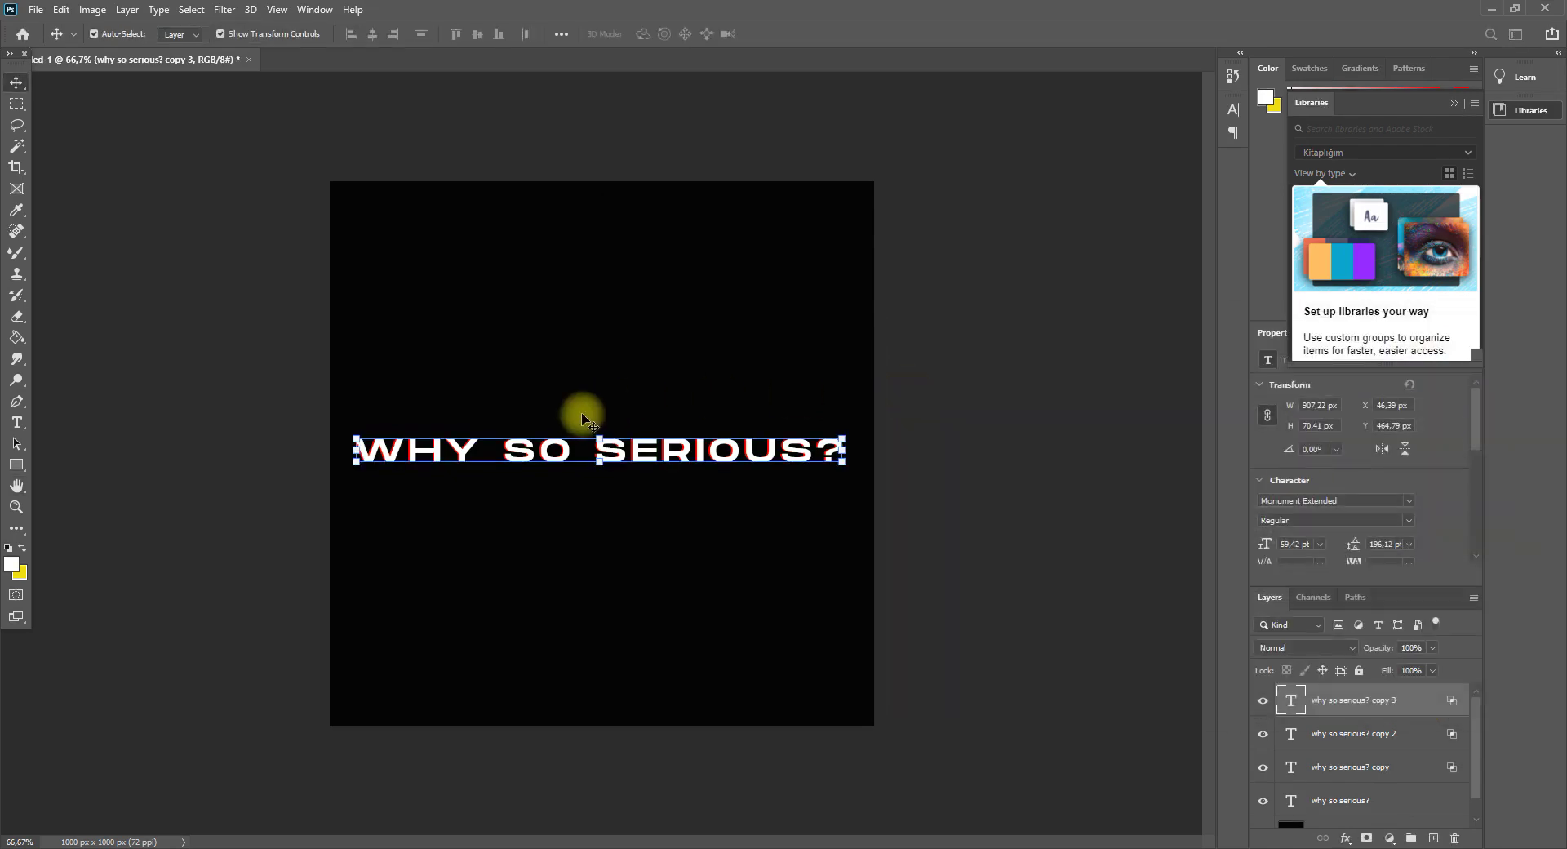
- Nudge the blue-channel text copy right to X 50.39 px, offsetting it from the white text
key(Right)
key(Right)
key(Right)
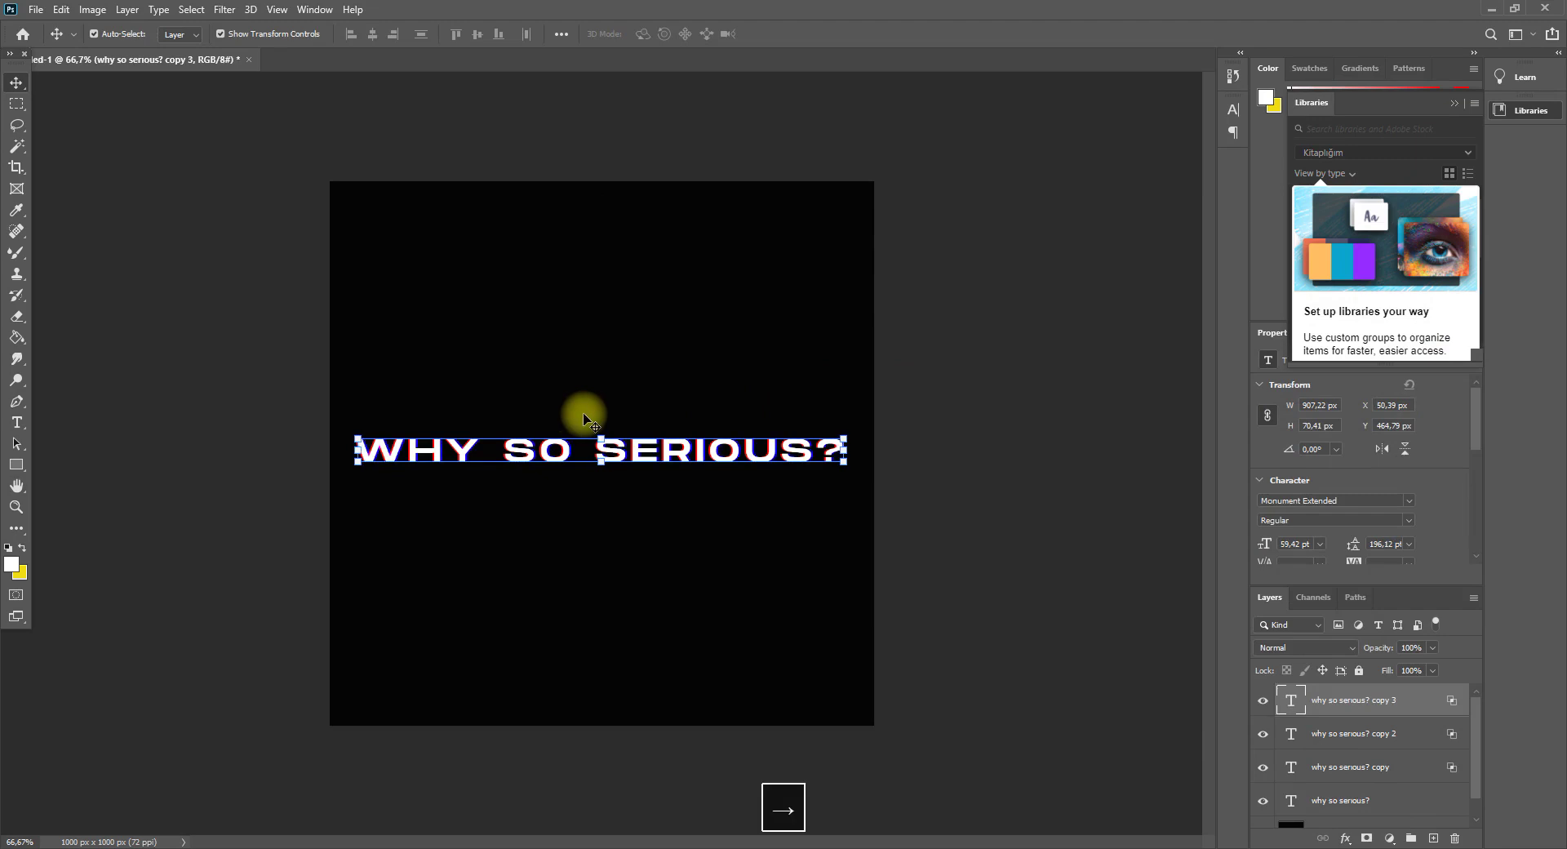
key(Left)
key(Left)
key(Left)
key(Left)
key(Right)
key(Right)
key(Right)
key(Right)
key(Right)
key(Right)
key(Right)
key(Right)
key(Right)
key(Right)
key(Right)
key(Left)
key(Left)
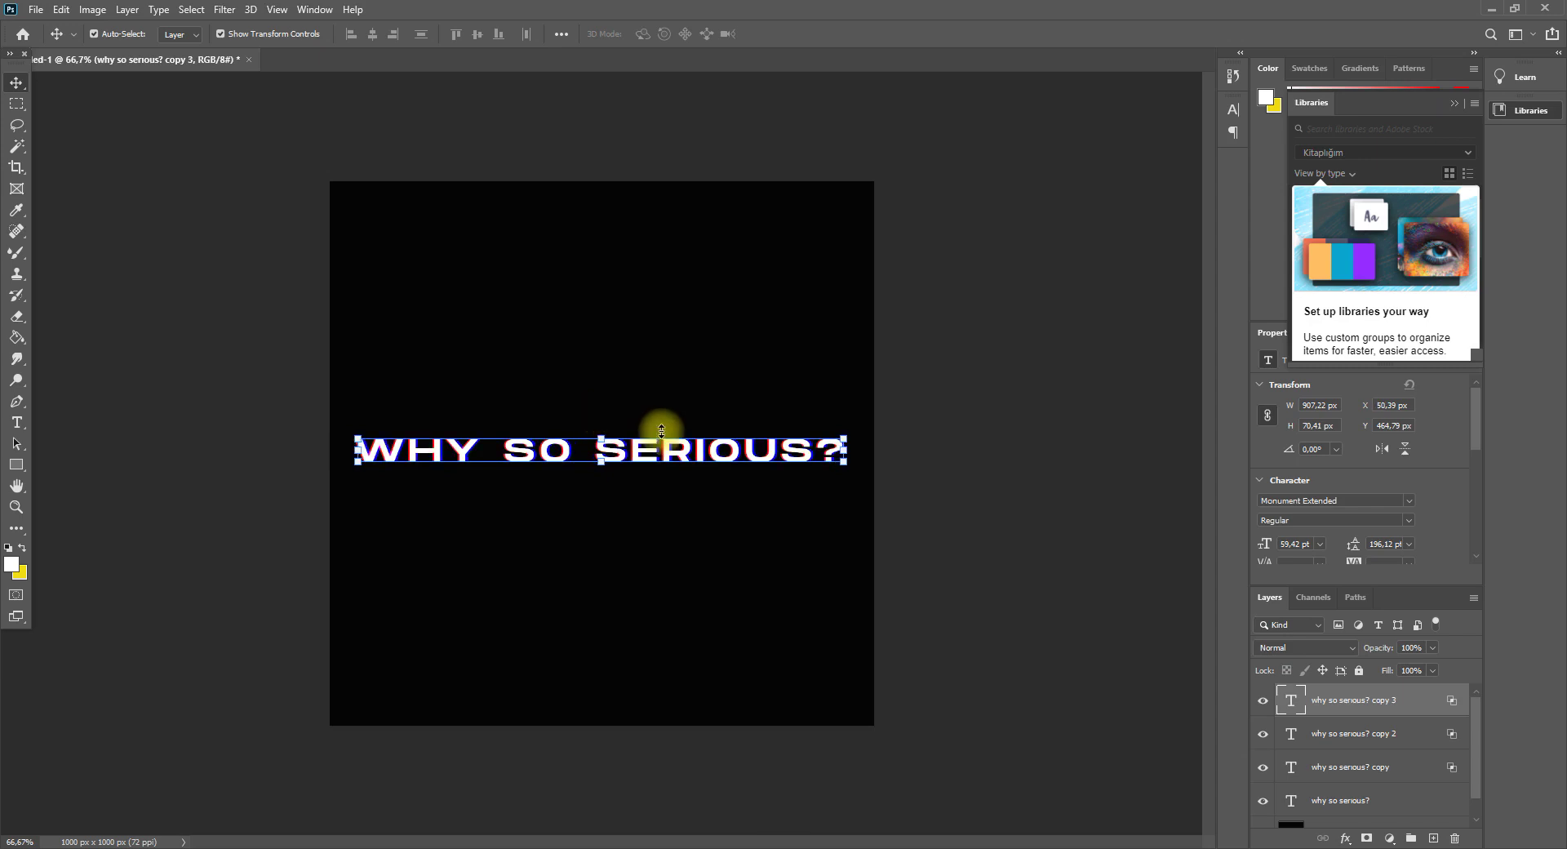
- Select the red-channel text copy and nudge it right to X 44.39 px
click(1351, 761)
click(716, 823)
key(Right)
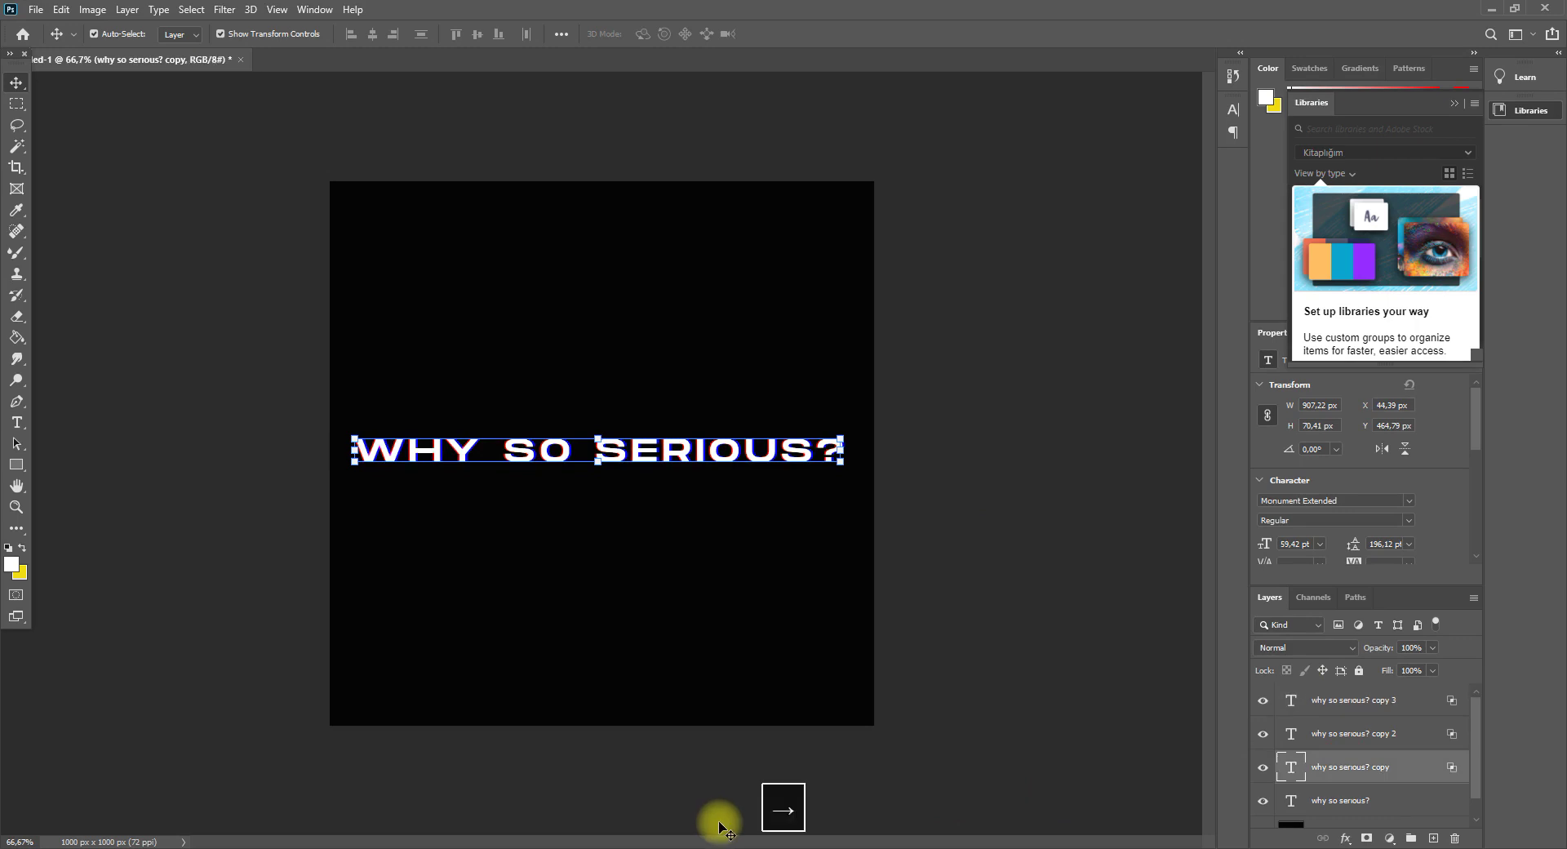
key(Right)
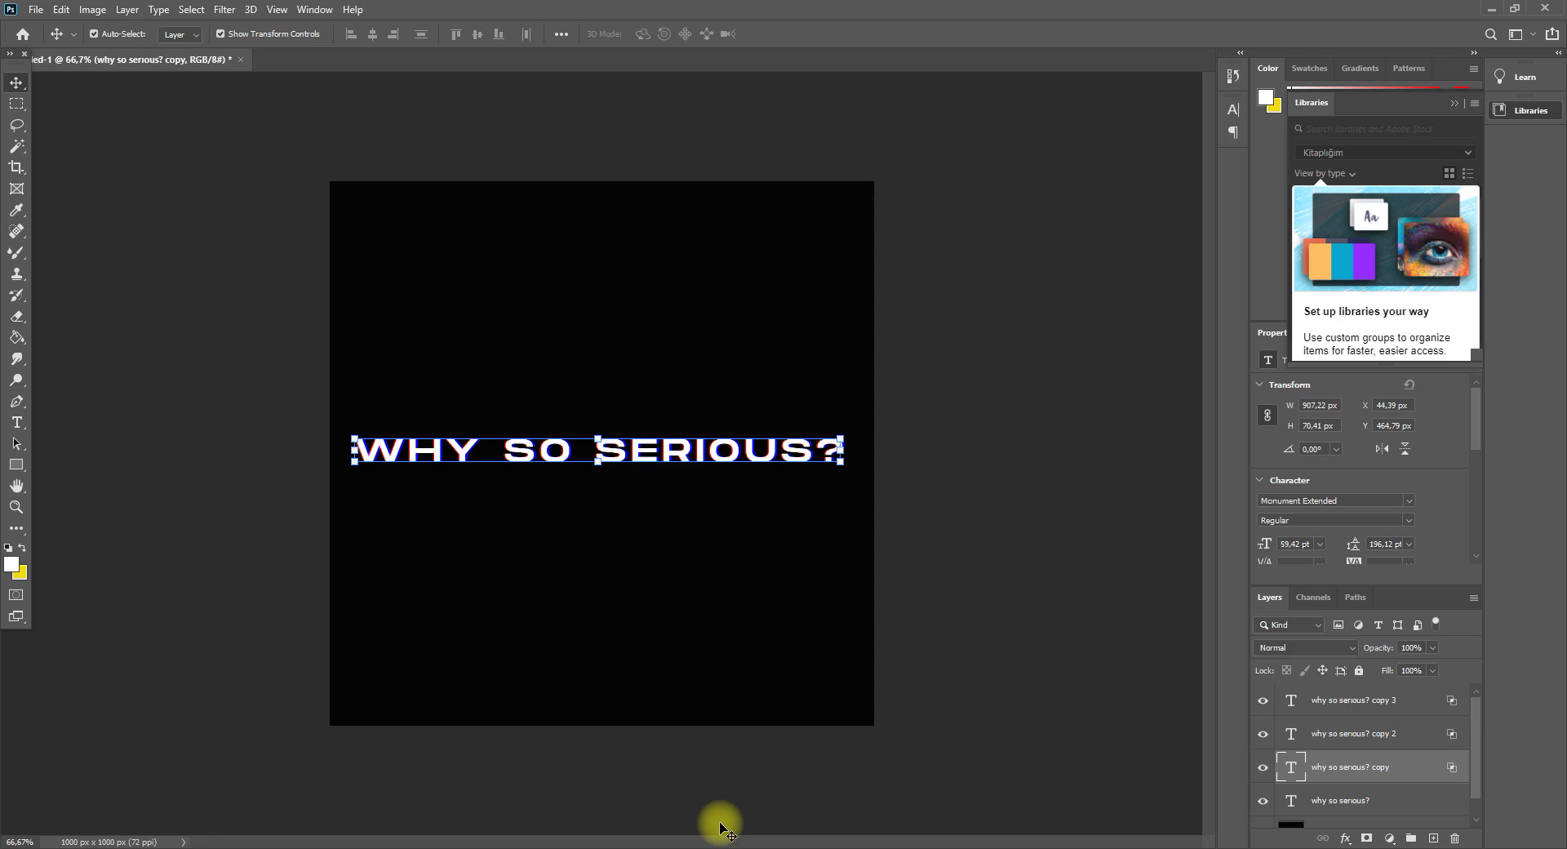
- Select all four text layers and move them together about 4 px right and 22 px up, centred horizontally on the canvas
click(1361, 804)
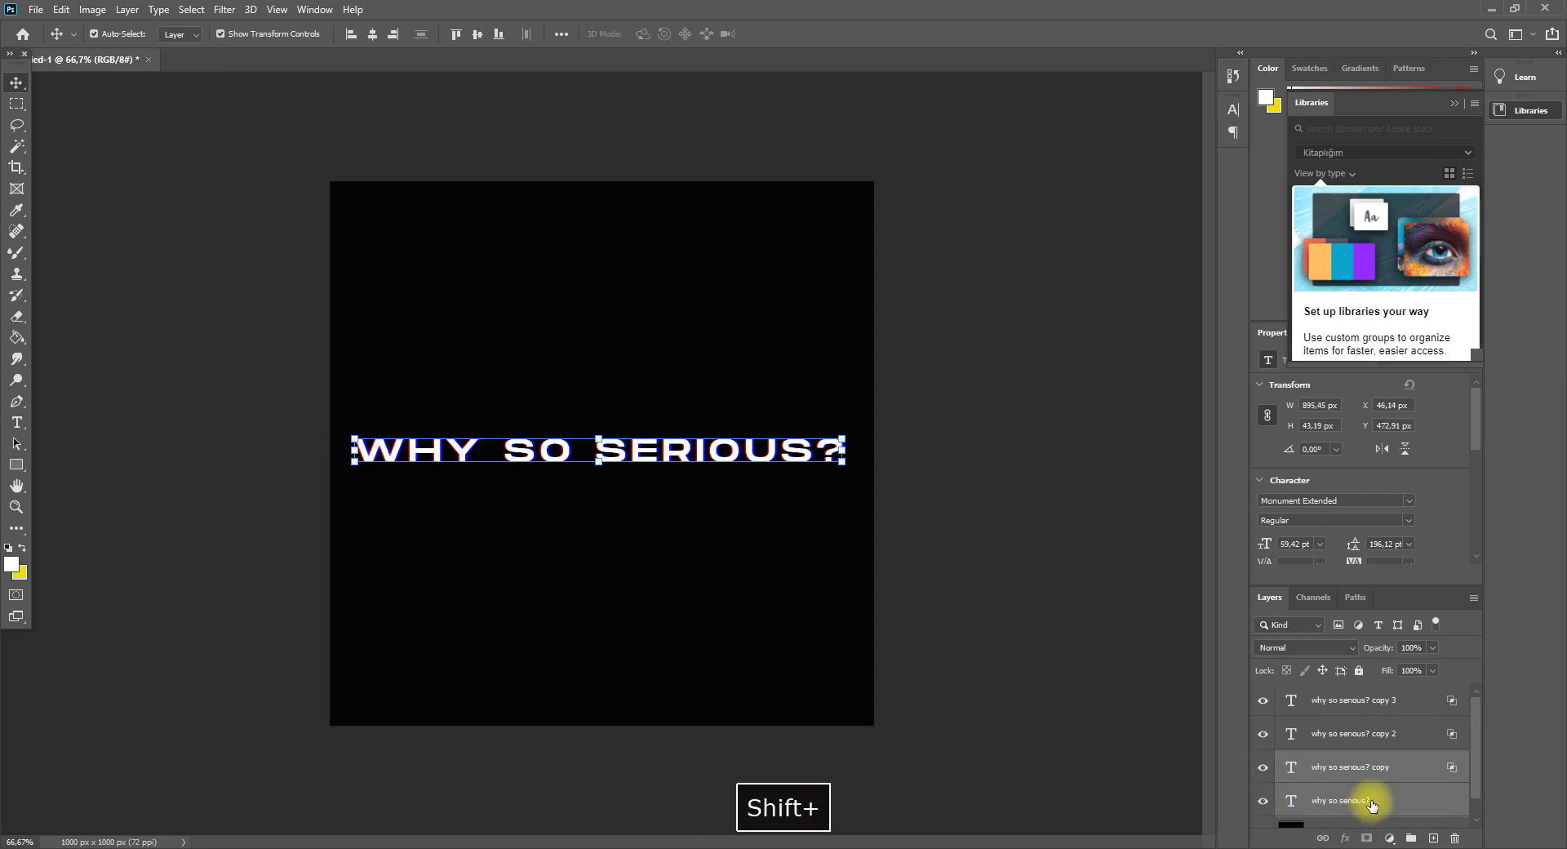
shift+click(1383, 707)
mouse_move(757, 455)
mouse_down()
mouse_move(736, 457)
mouse_move(774, 459)
mouse_move(742, 458)
mouse_move(781, 405)
mouse_move(759, 413)
mouse_move(746, 394)
mouse_move(758, 442)
mouse_up()
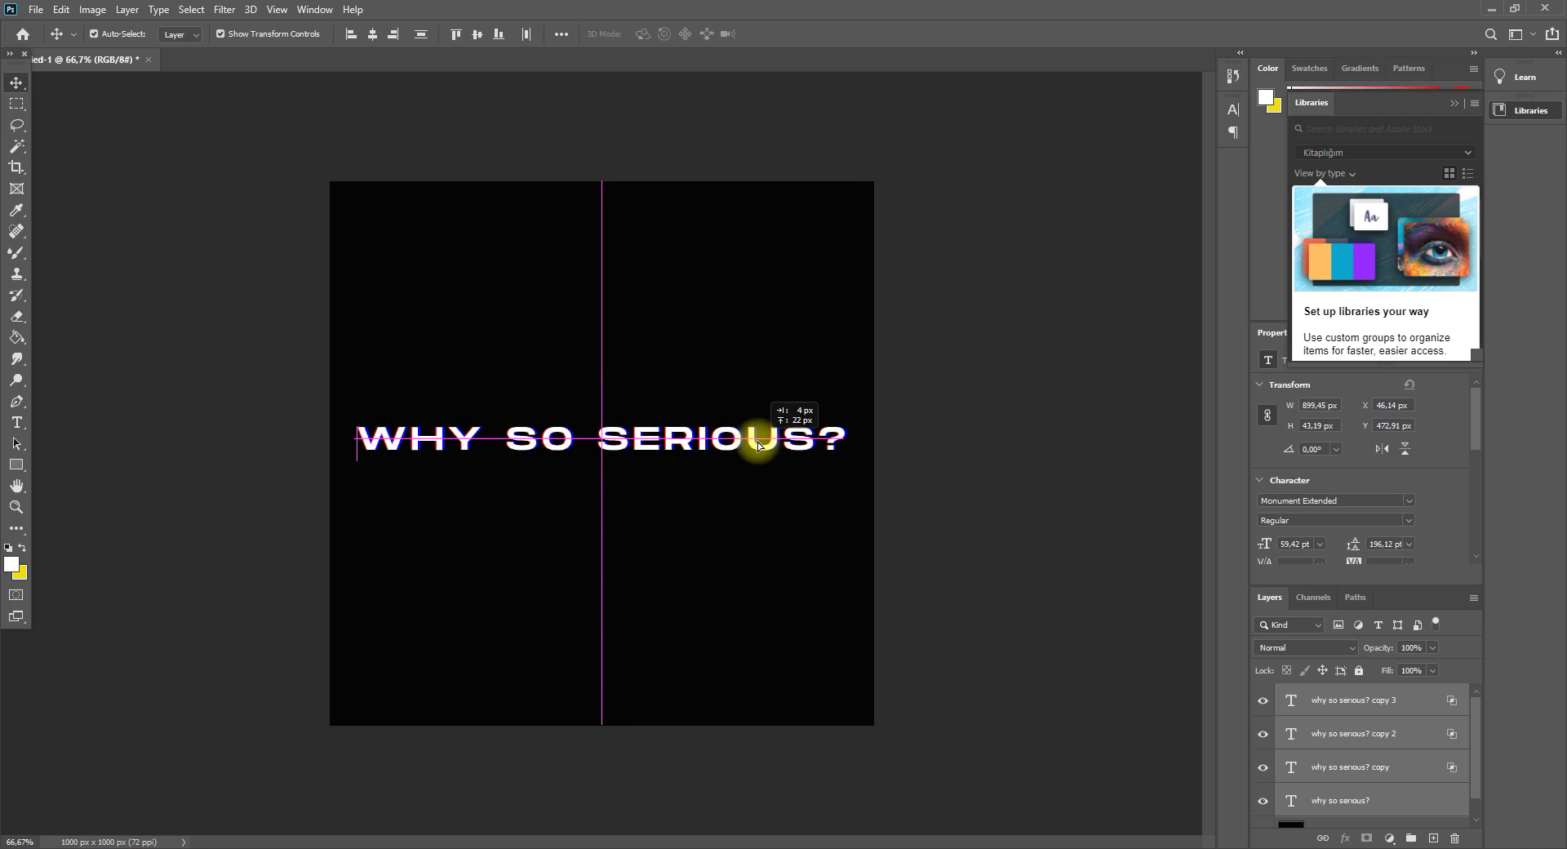
drag(758, 444, 758, 445)
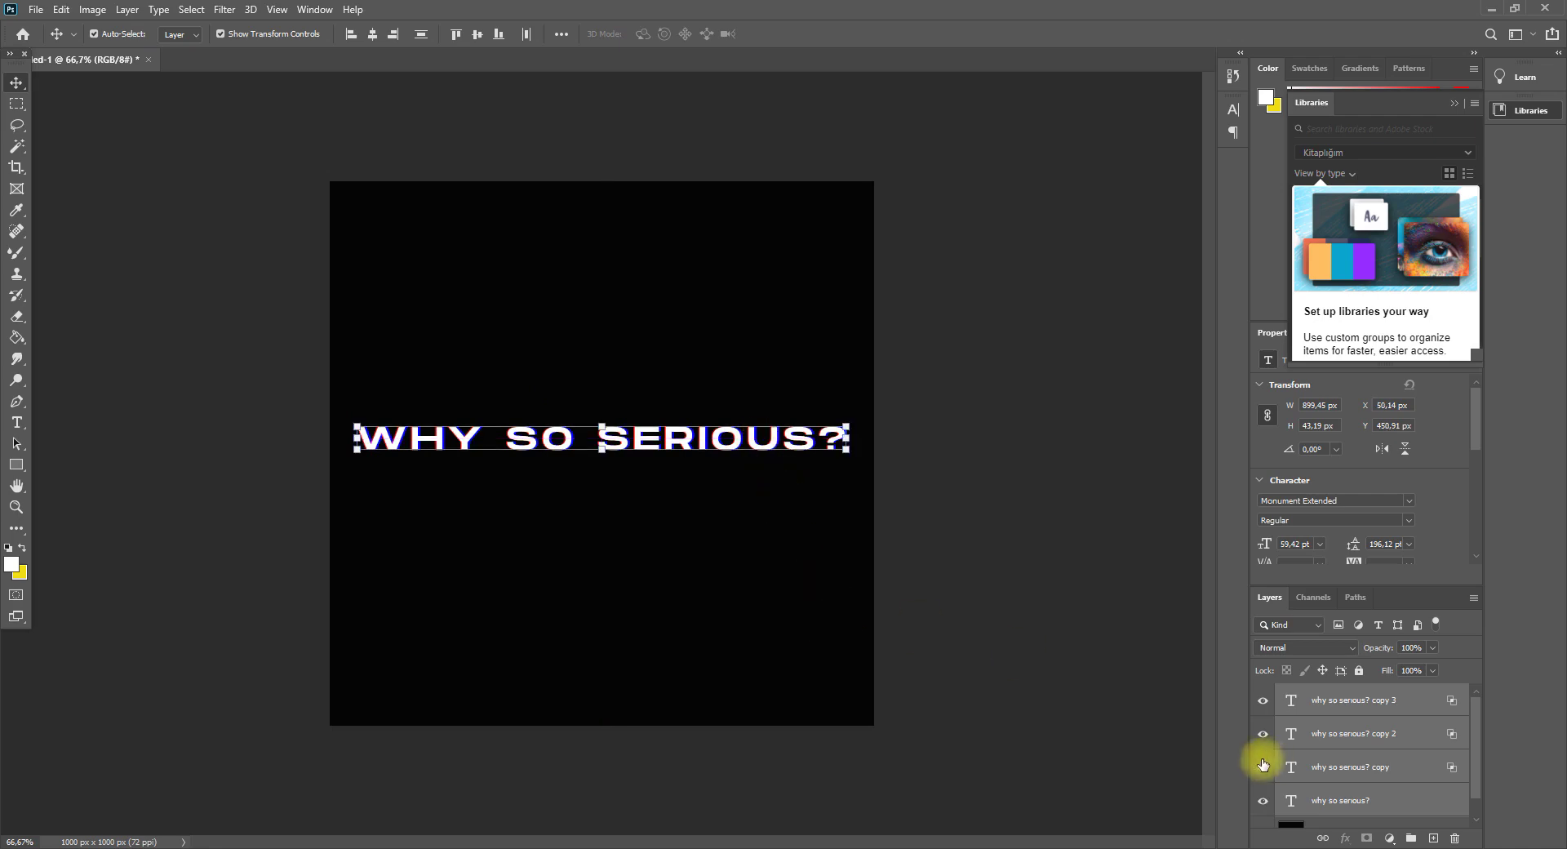
- Convert the four selected text layers to one smart object and rename it 1
right_click(1355, 774)
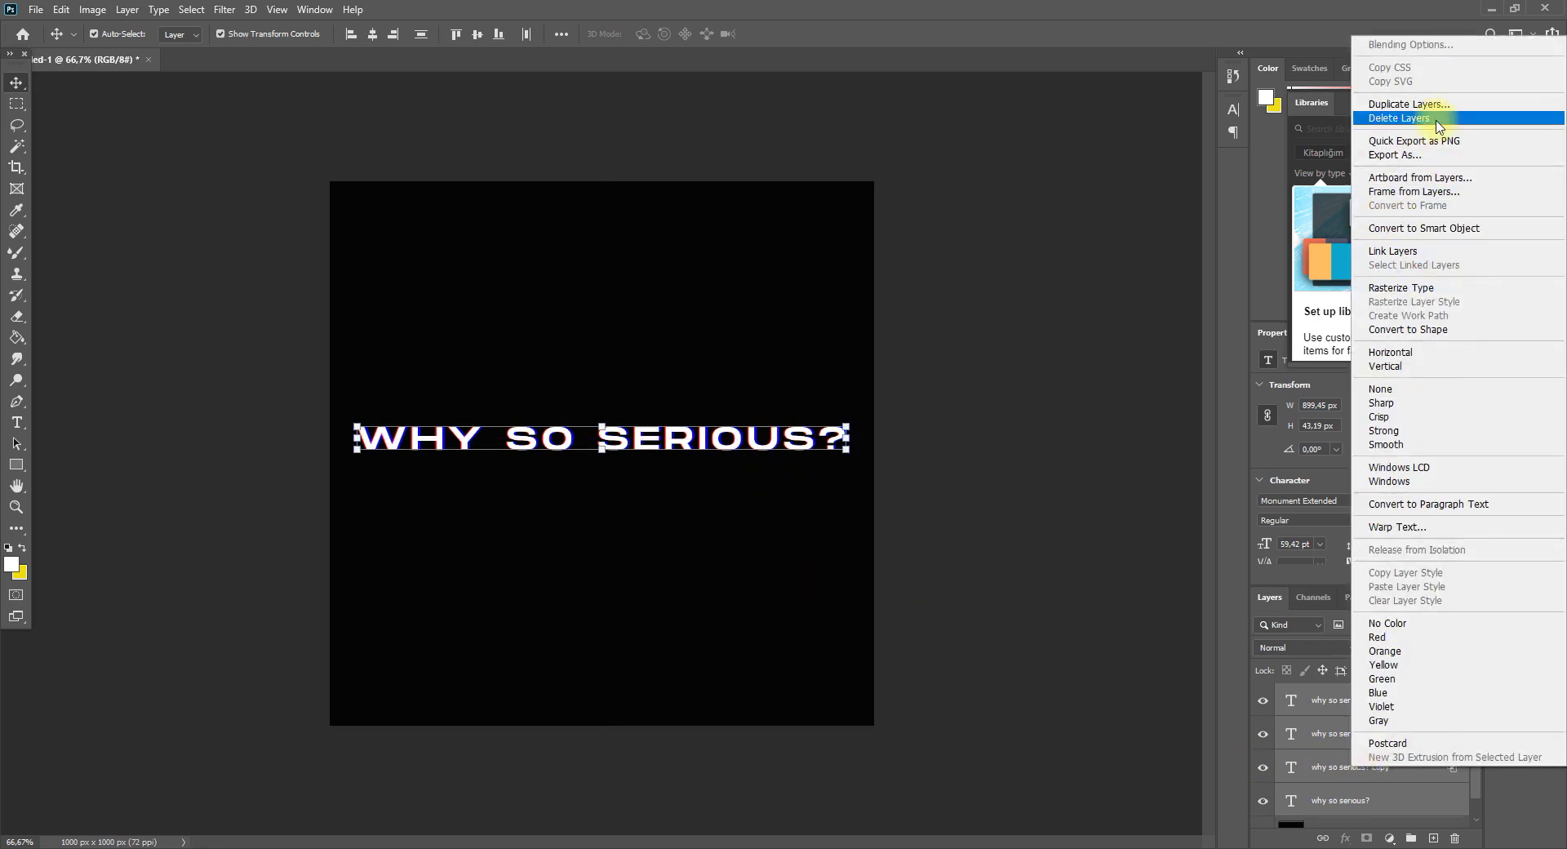
click(1423, 229)
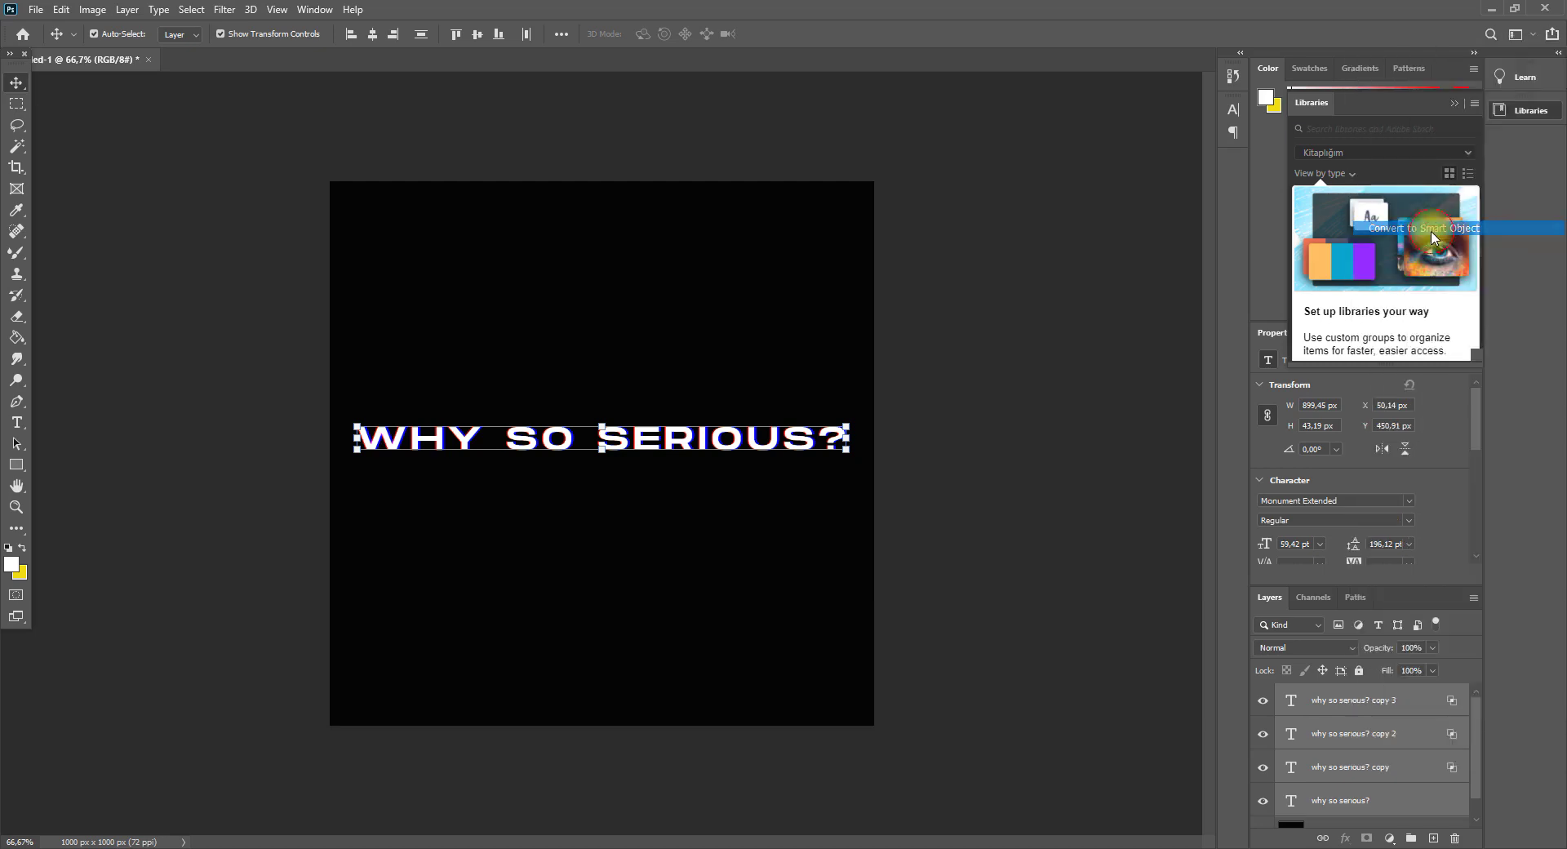
right_click(1357, 699)
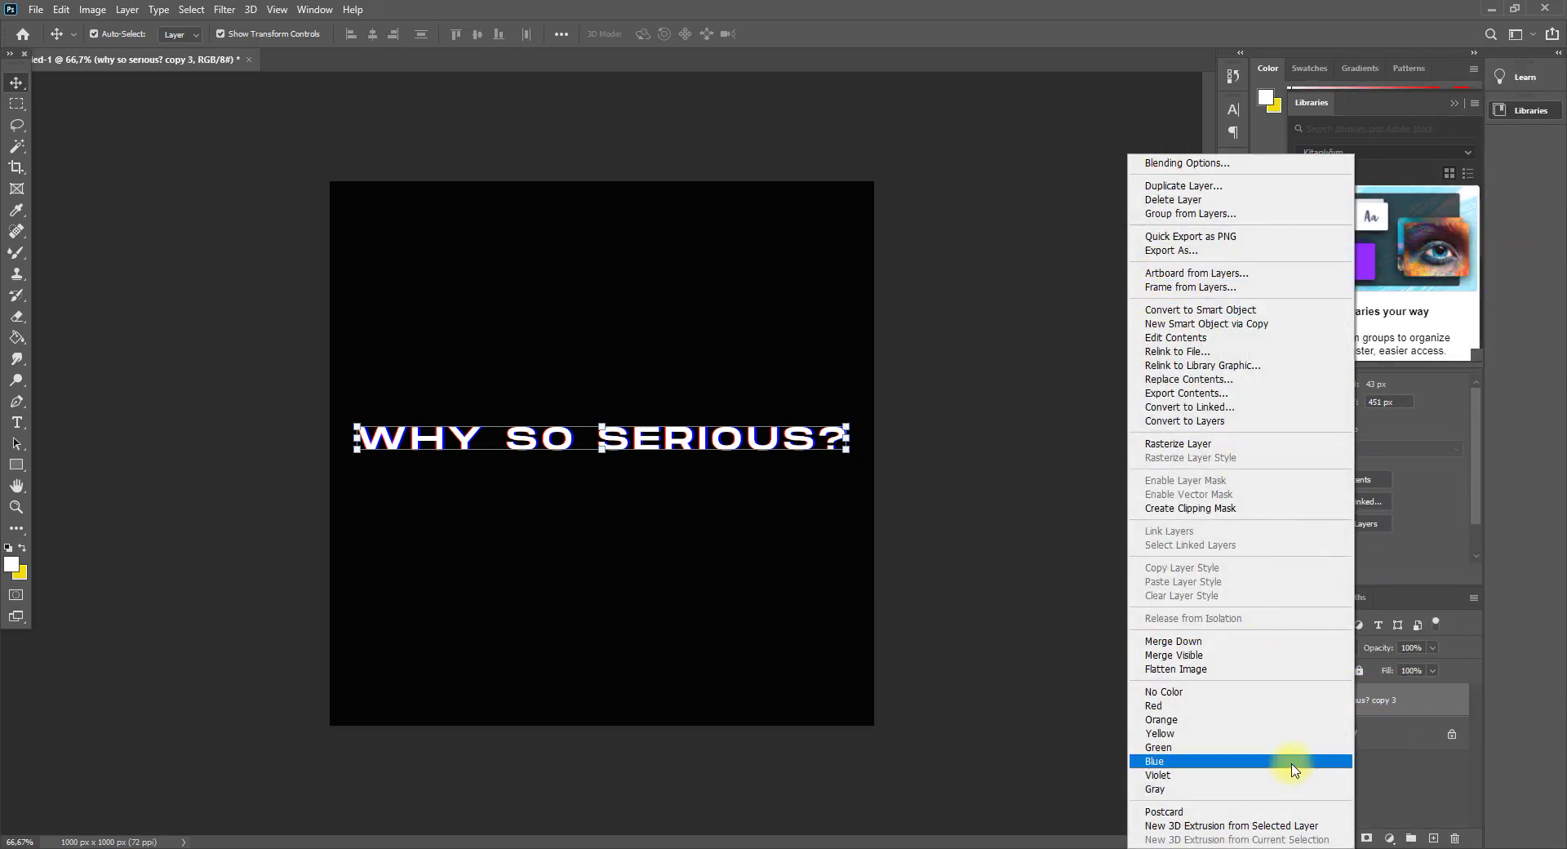
click(1387, 708)
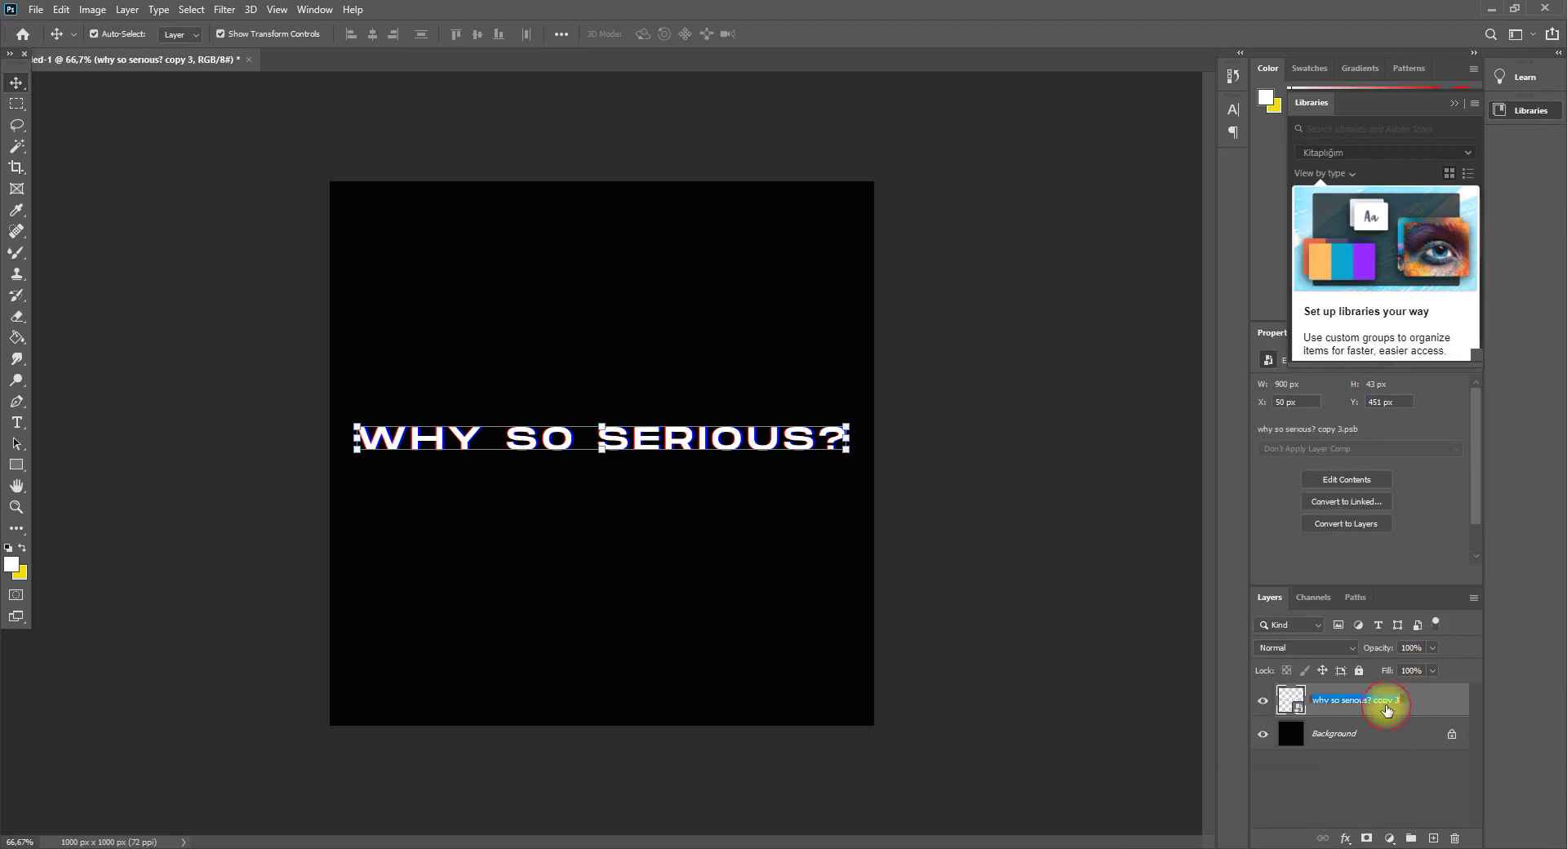
text(1)
key(Return)
- Duplicate the smart object layer 1, keeping the suggested name
right_click(1387, 703)
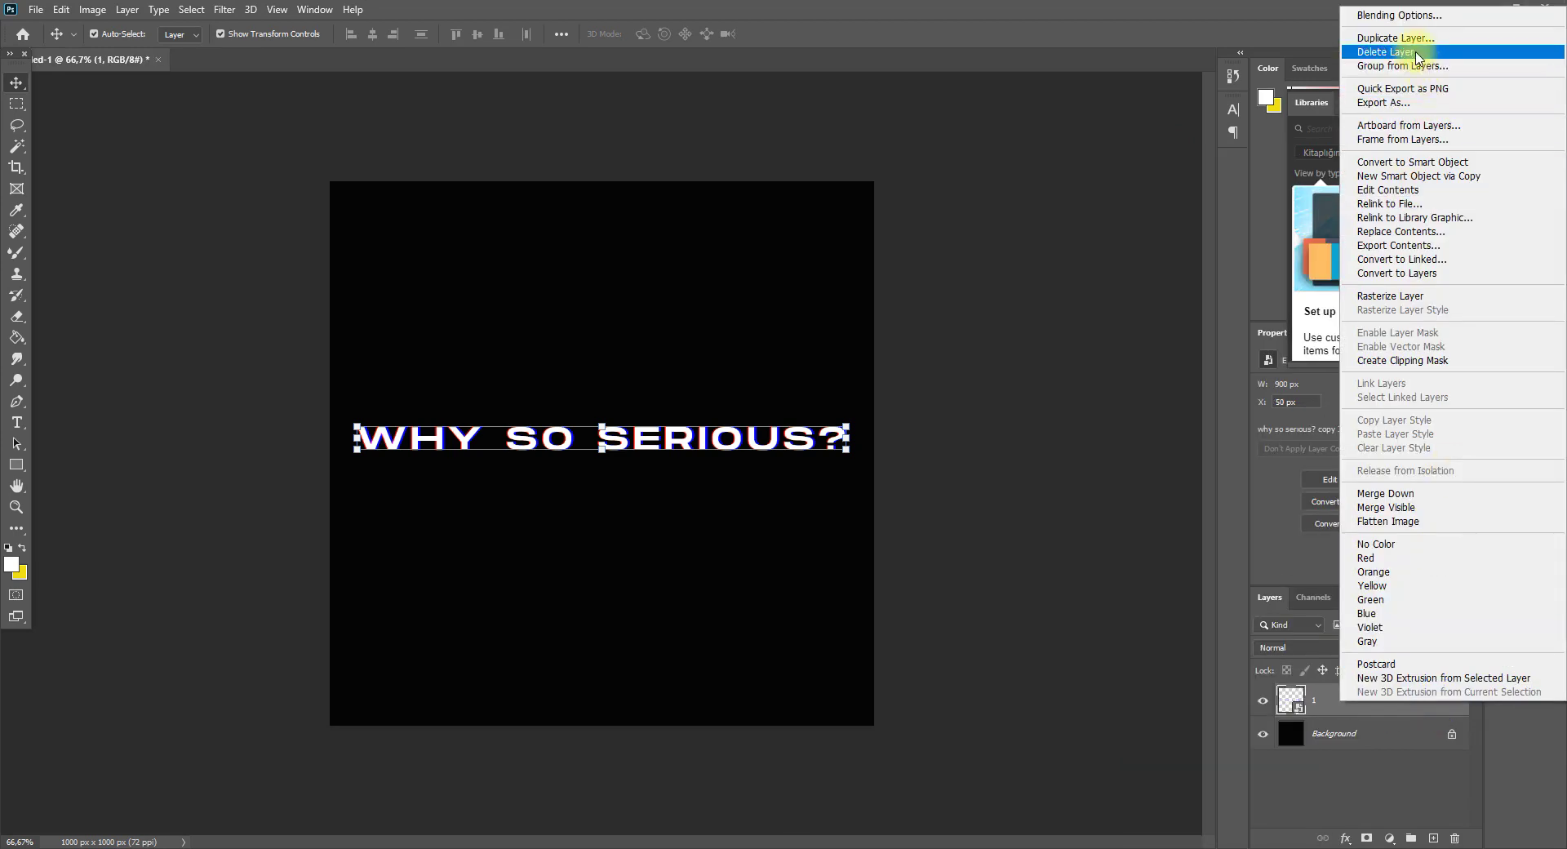
click(1407, 38)
key(Return)
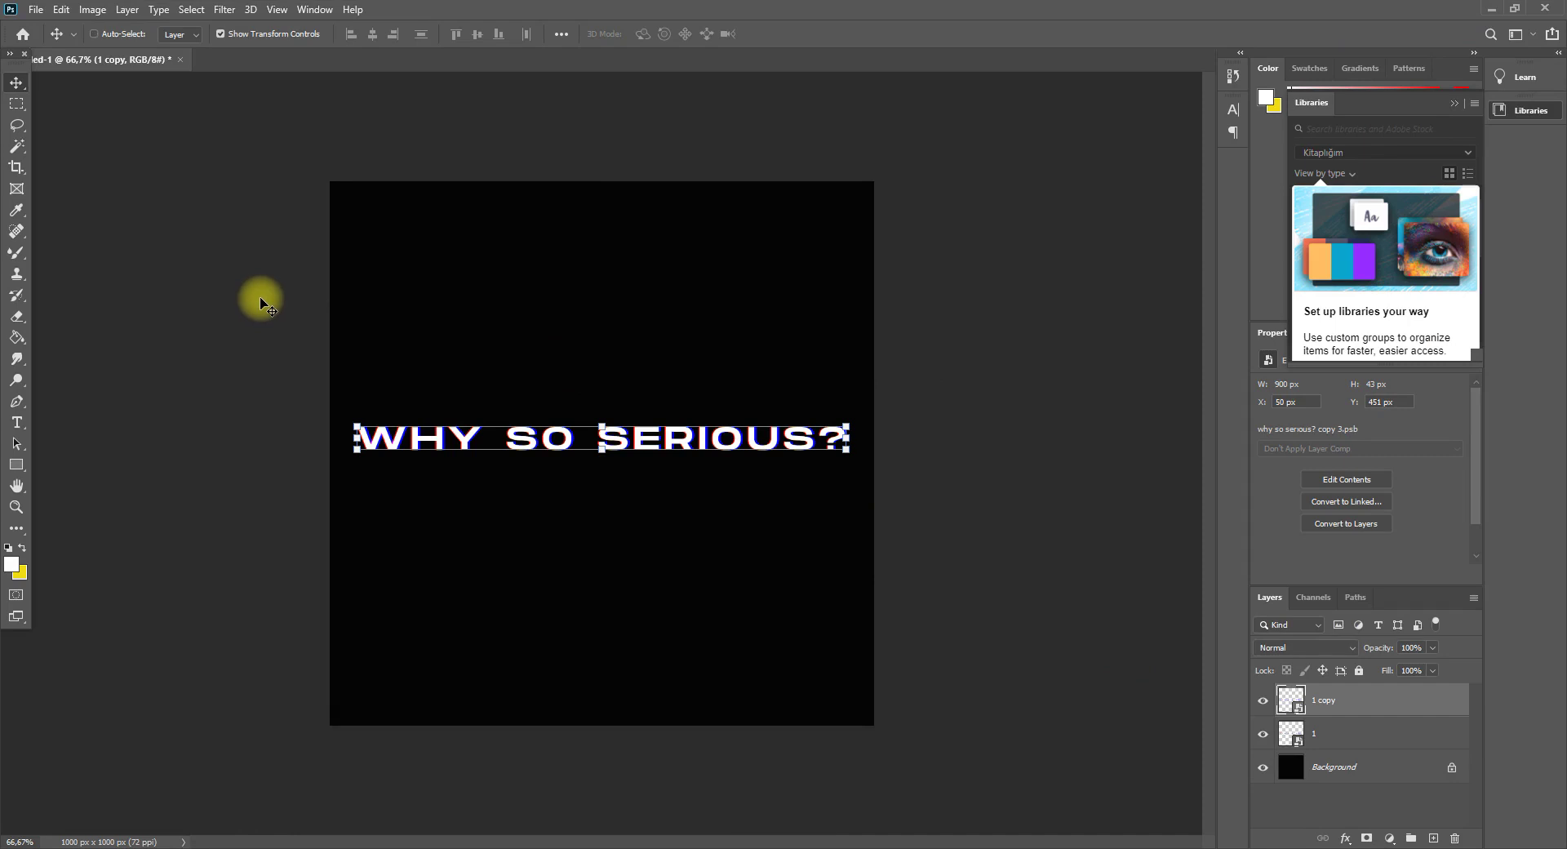
- Open the duplicated text layer in Liquify and set the Forward Warp brush to size 50 and pressure 100
key(ctrl+plus)
click(228, 10)
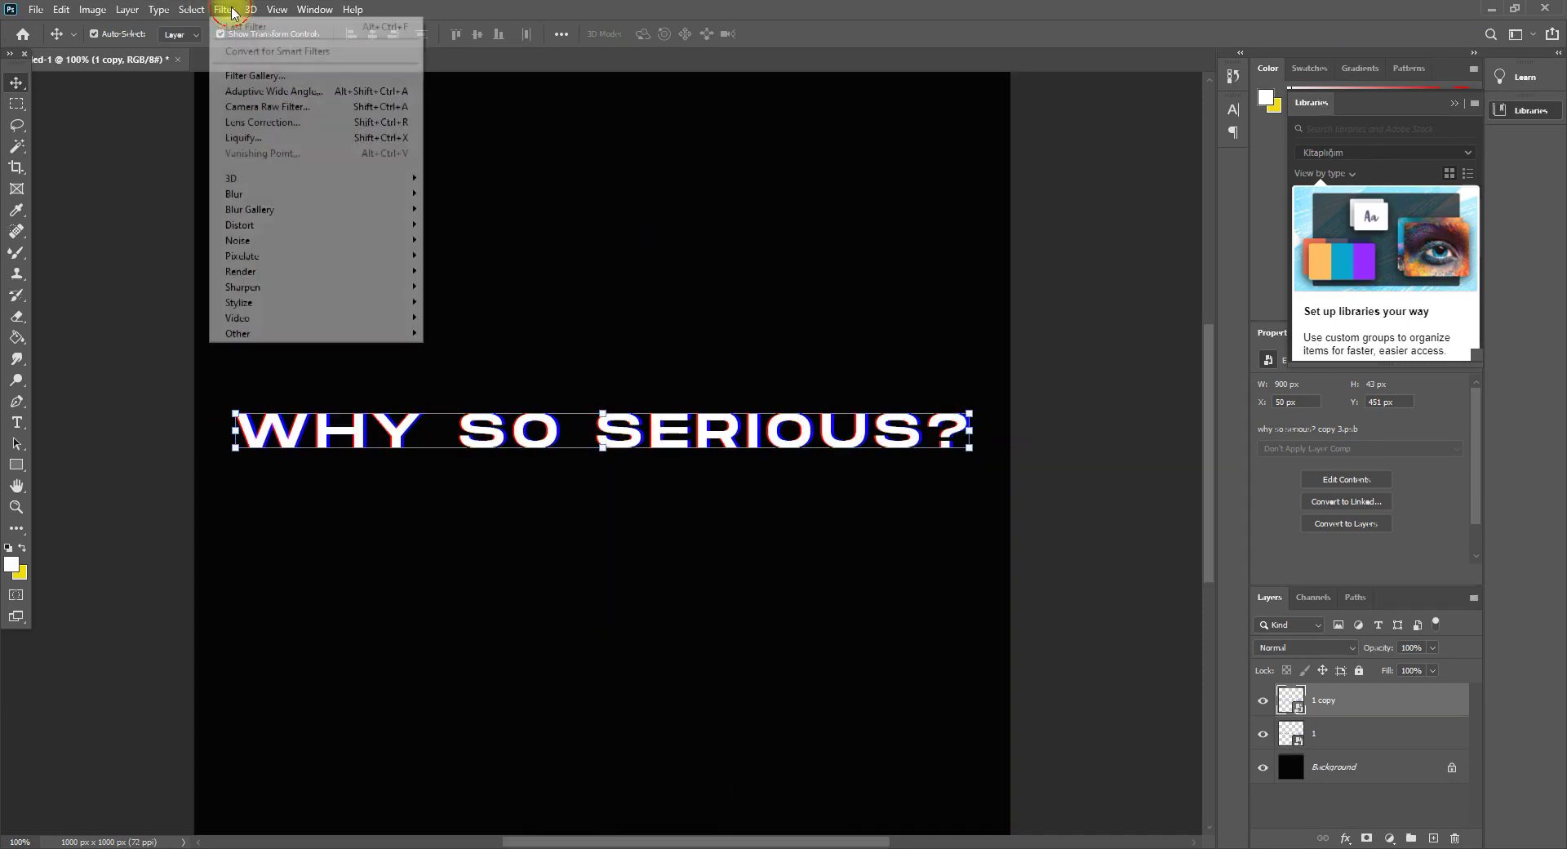
click(272, 137)
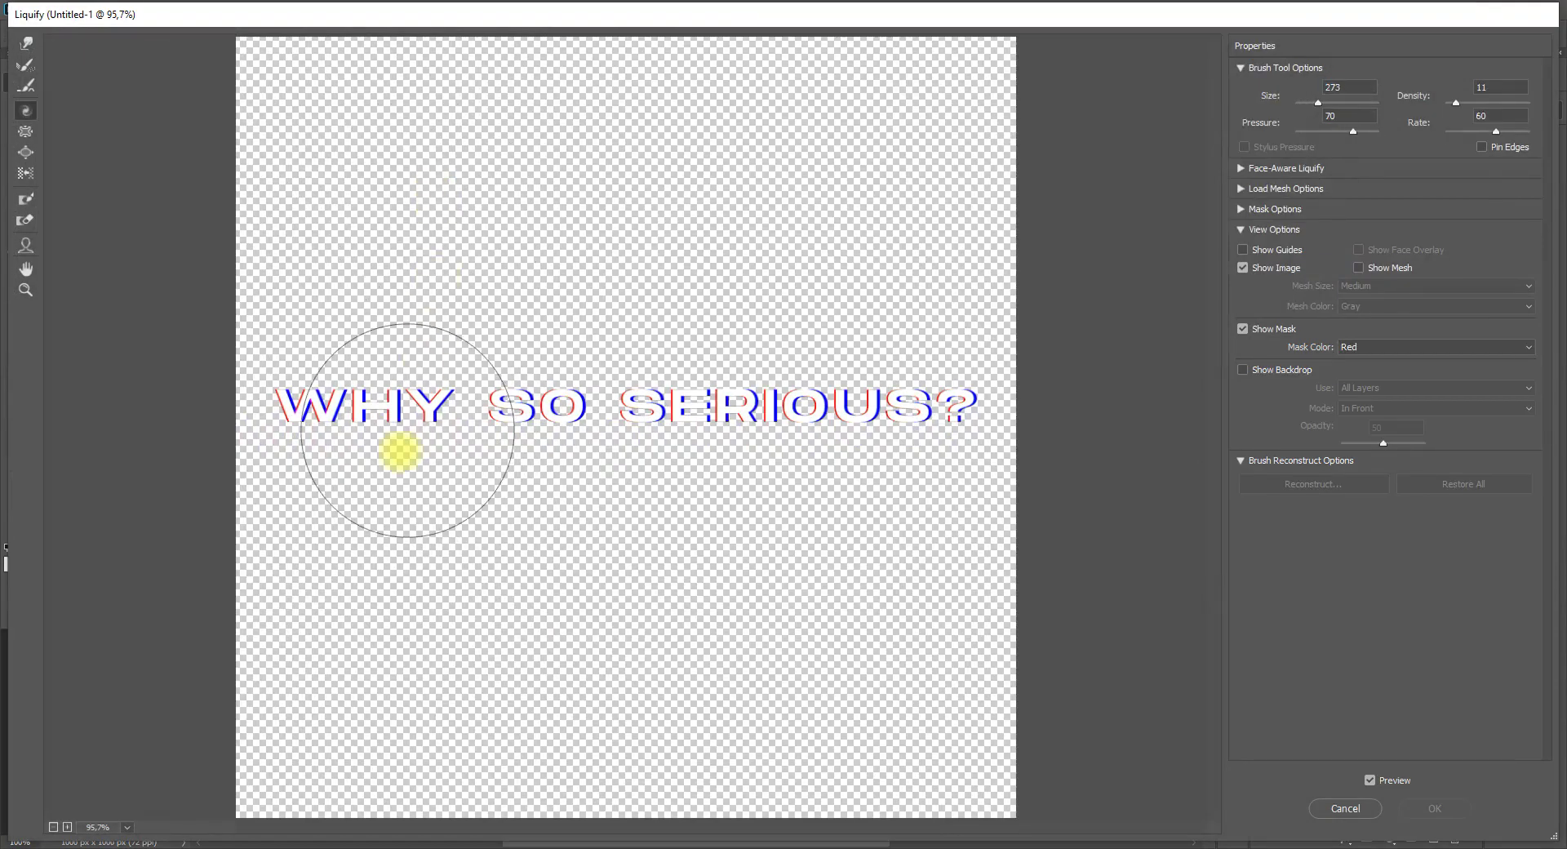
click(25, 43)
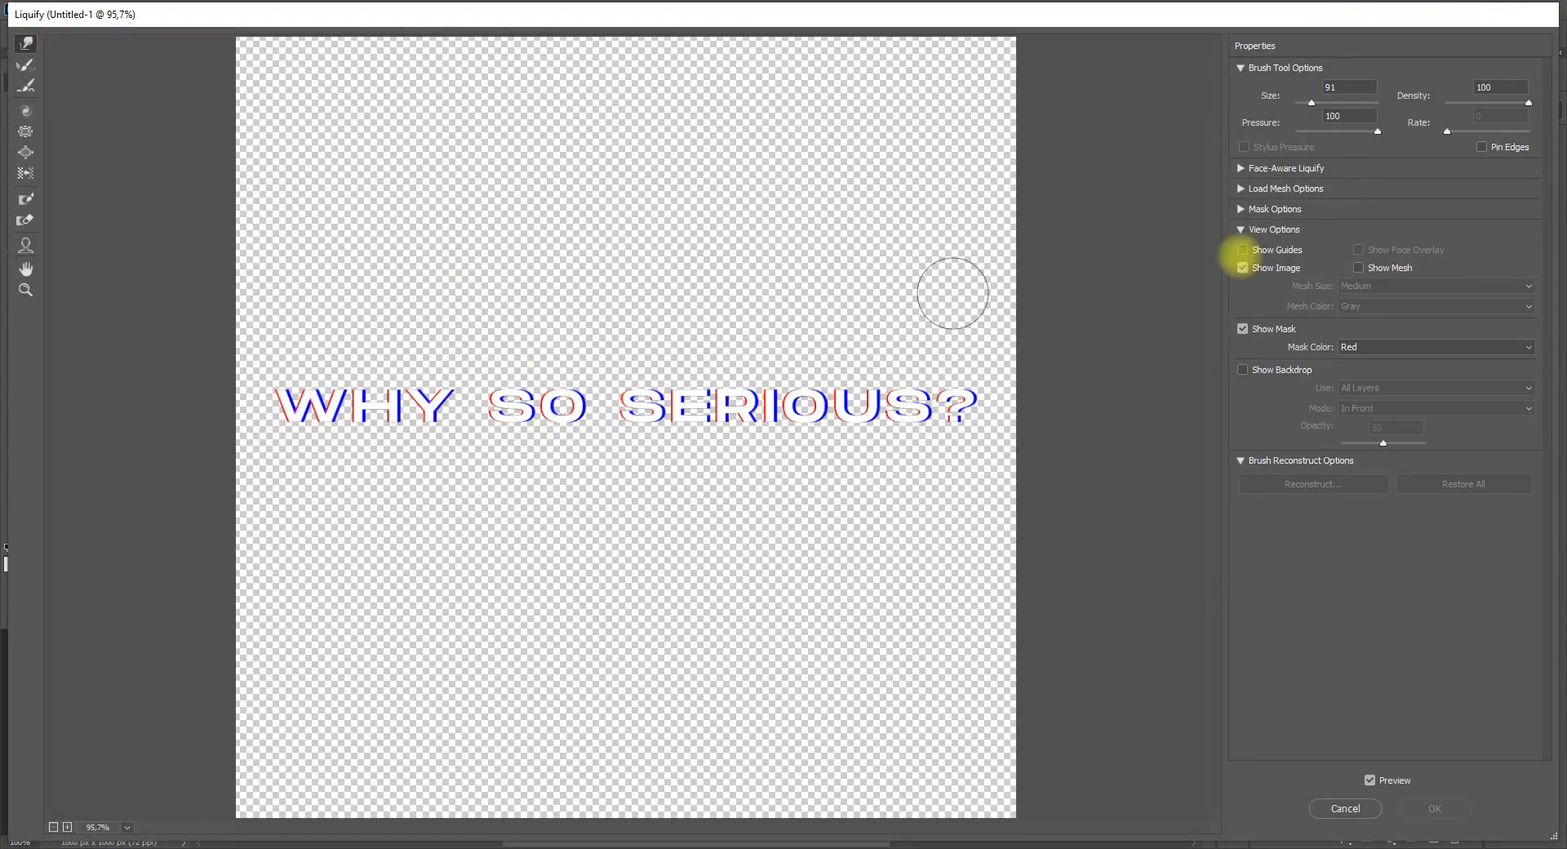
double_click(1338, 87)
text(50)
double_click(1346, 119)
text(100)
- Warp the lower edges of the letters in SERIOUS? downward into uneven drips, undoing unwanted strokes at the question mark
mouse_move(942, 527)
mouse_down()
mouse_move(968, 444)
mouse_move(889, 529)
mouse_up()
key(ctrl+z)
key(ctrl+z)
mouse_move(952, 428)
mouse_down()
mouse_move(932, 526)
mouse_move(912, 428)
mouse_move(908, 454)
mouse_move(918, 430)
mouse_move(892, 478)
mouse_move(913, 430)
mouse_move(904, 487)
mouse_move(899, 440)
mouse_move(892, 512)
mouse_up()
key(ctrl+z)
drag(889, 438, 884, 553)
mouse_move(919, 483)
mouse_down()
mouse_move(923, 535)
mouse_move(889, 499)
mouse_move(851, 509)
mouse_up()
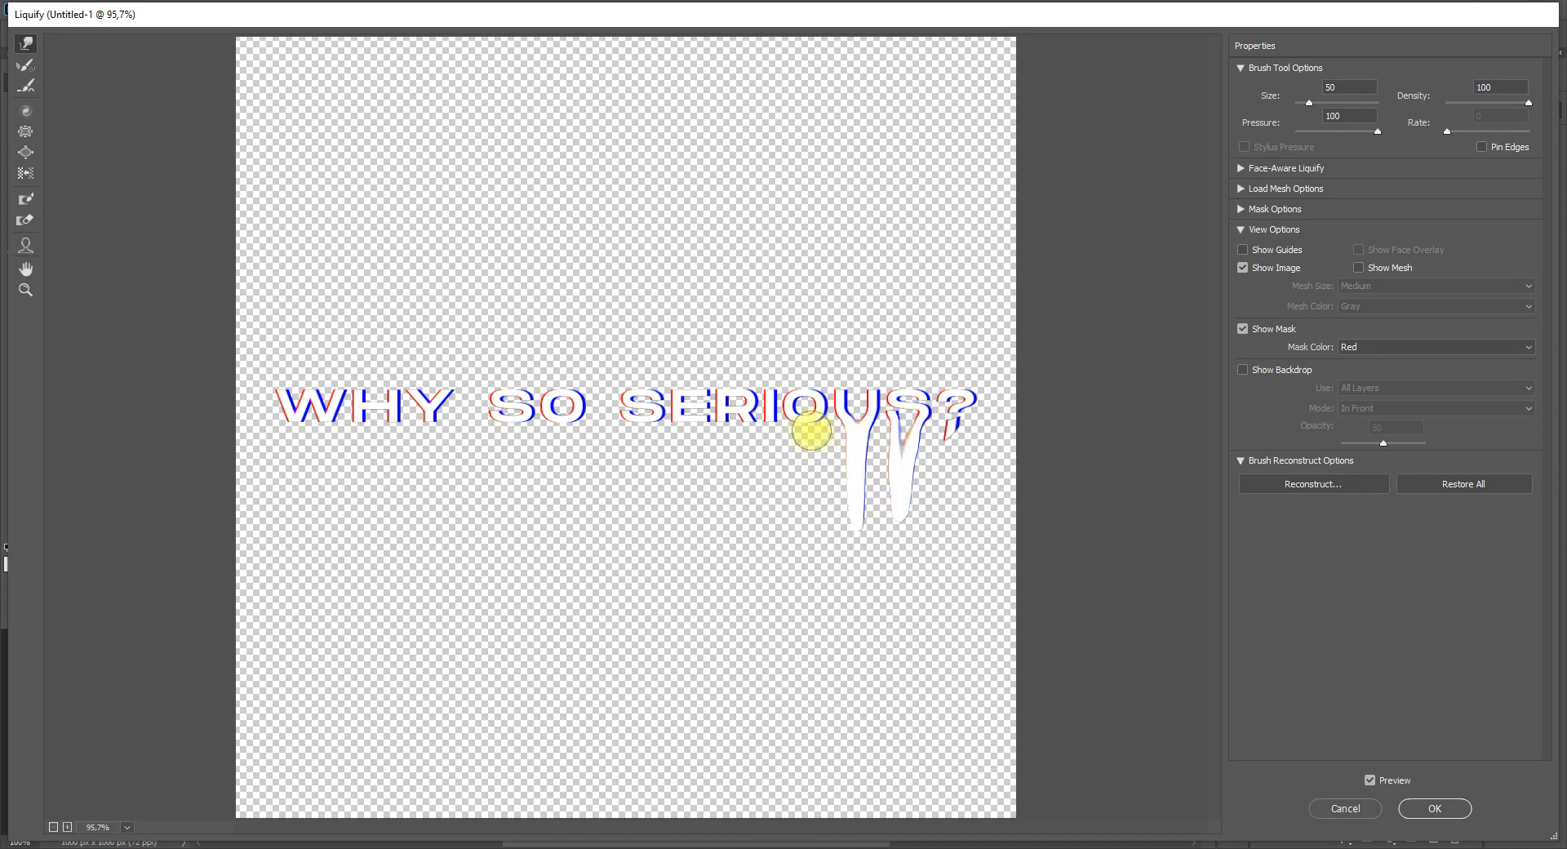
drag(811, 431, 784, 491)
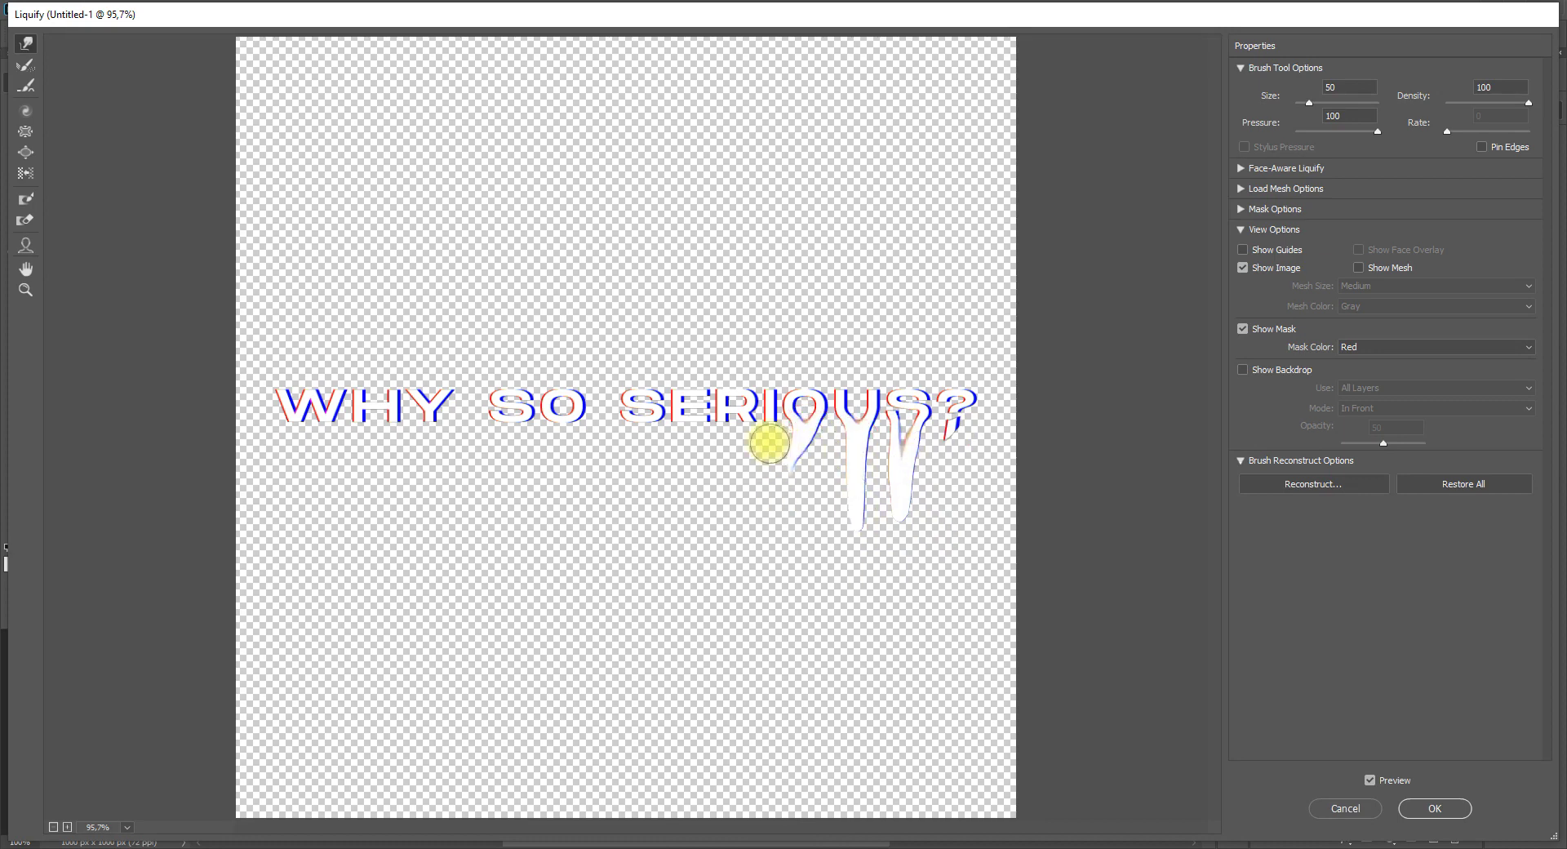
drag(751, 423, 747, 581)
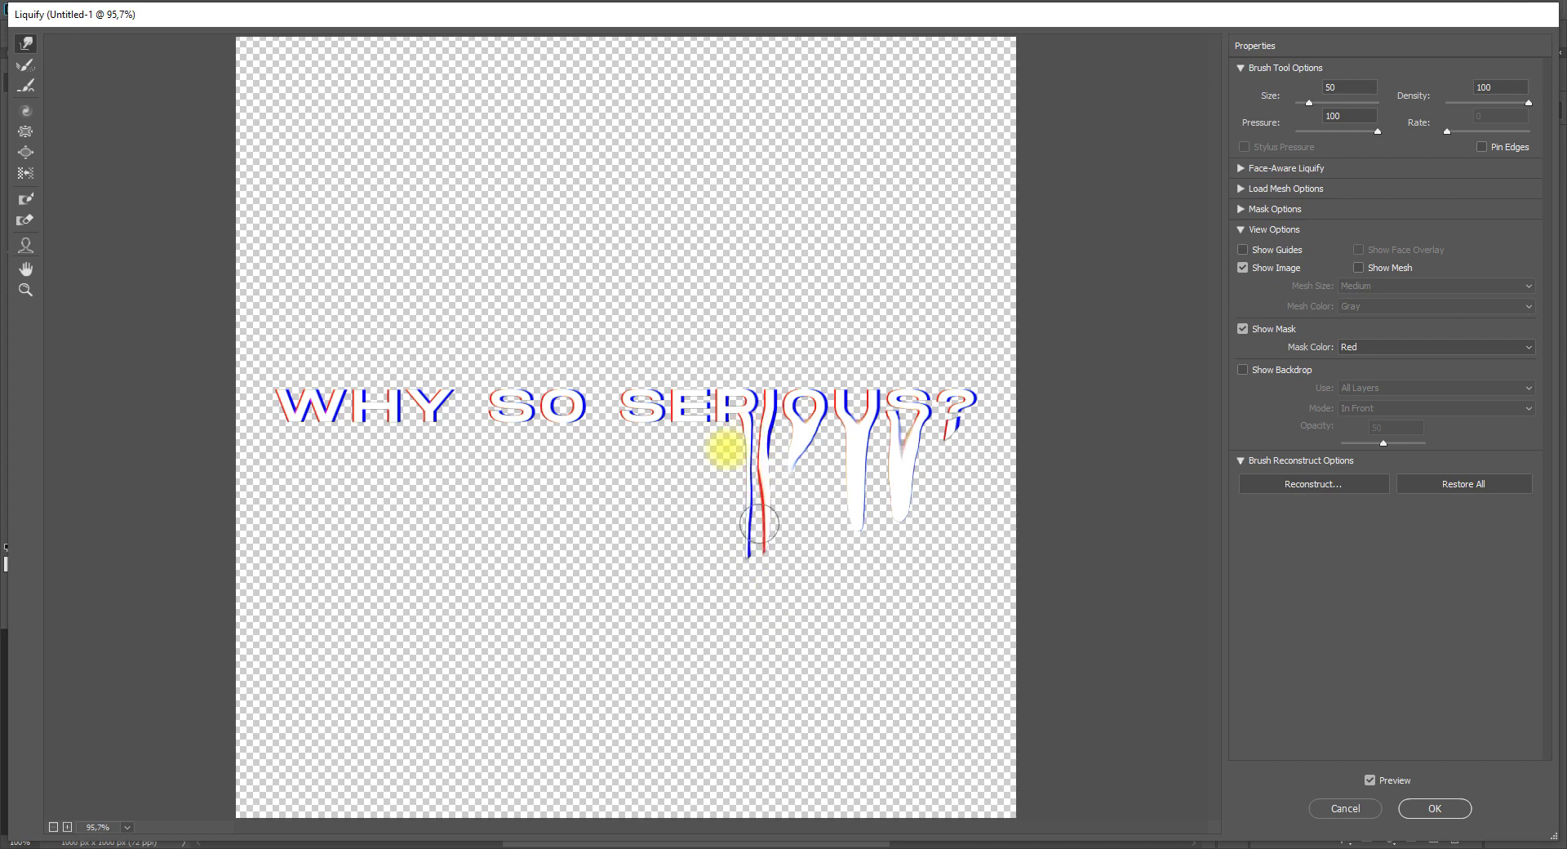
mouse_move(718, 431)
mouse_down()
mouse_move(711, 533)
mouse_move(713, 474)
mouse_up()
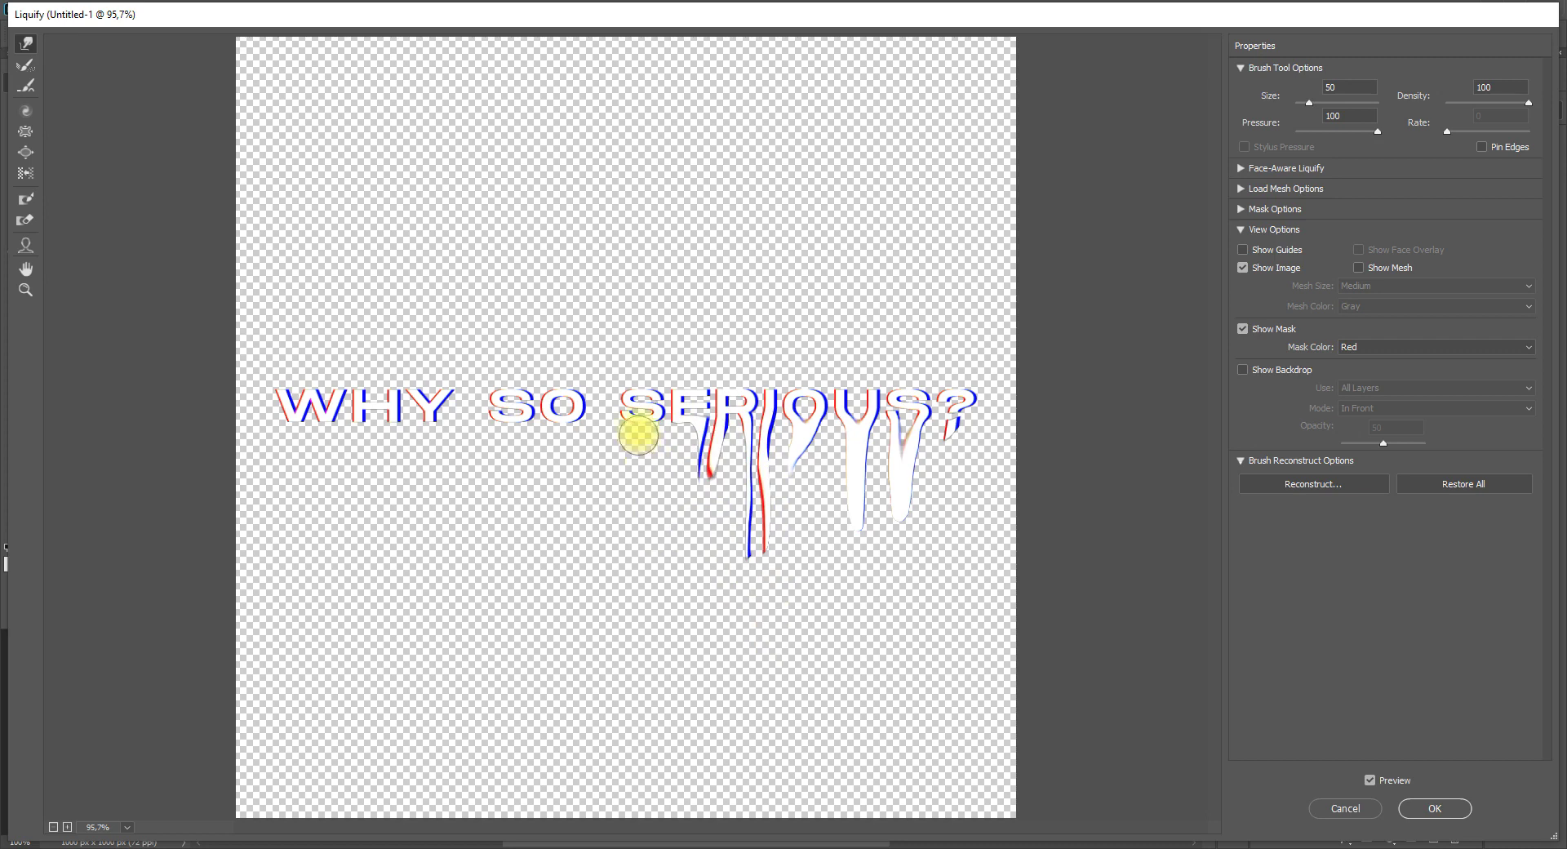
drag(644, 435, 637, 569)
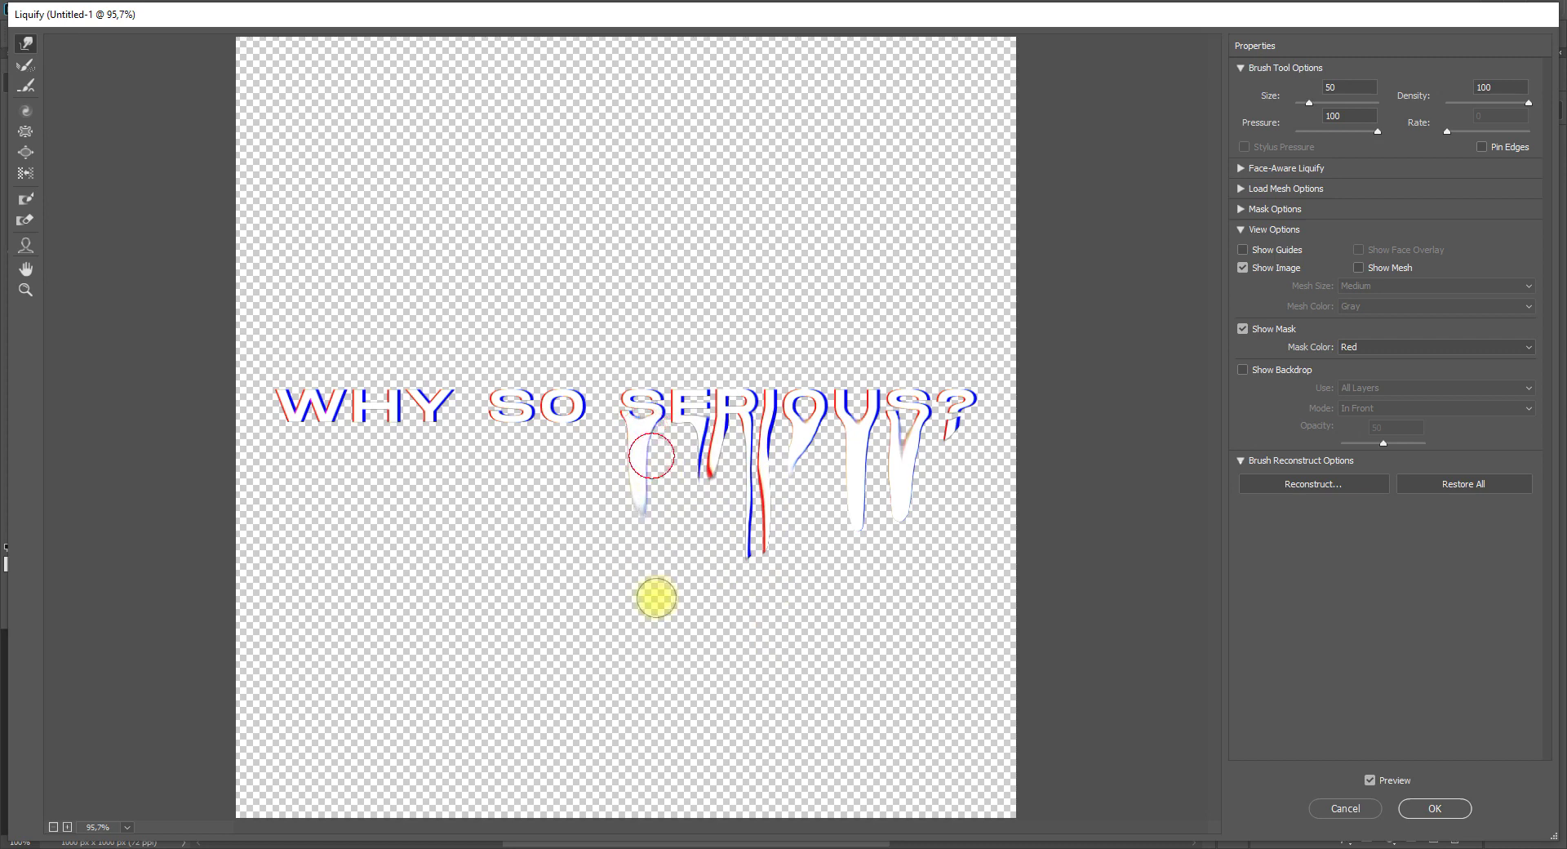
- Warp the bottoms of the S and O in SO downward into long, slightly slanted drips
mouse_move(581, 425)
mouse_down()
mouse_move(556, 475)
mouse_move(564, 435)
mouse_move(550, 530)
mouse_up()
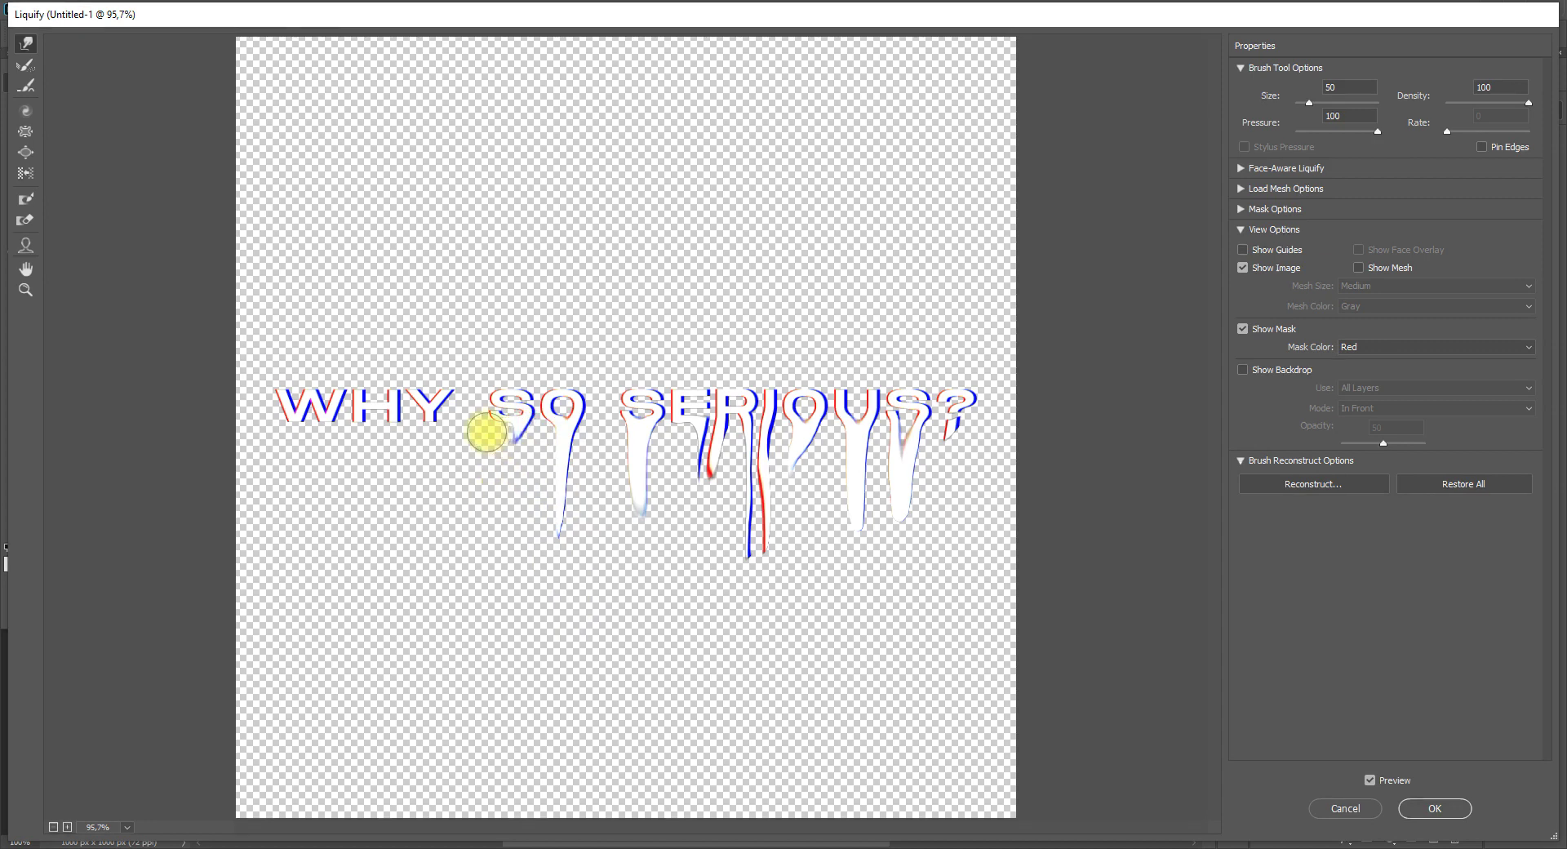
drag(524, 448, 492, 524)
drag(511, 434, 517, 526)
mouse_move(563, 444)
mouse_down()
mouse_move(535, 544)
mouse_move(583, 458)
mouse_move(548, 549)
mouse_move(572, 491)
mouse_move(550, 463)
mouse_move(551, 571)
mouse_up()
drag(508, 459, 464, 611)
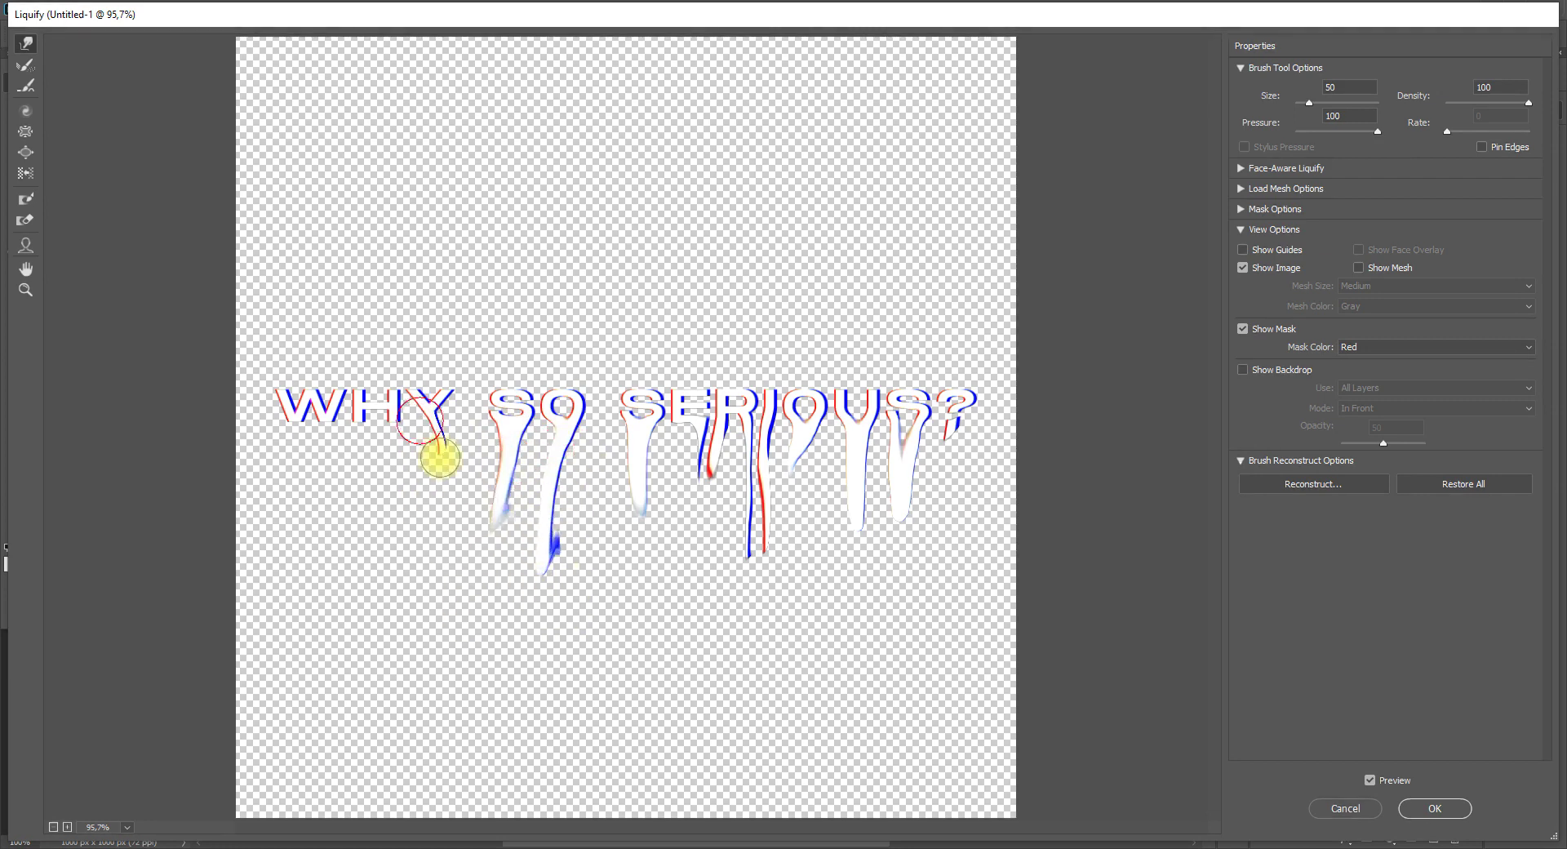
- Warp the W, H and Y of WHY downward into thin drips, making the Y drip the longest
key(ctrl+z)
drag(439, 426, 421, 616)
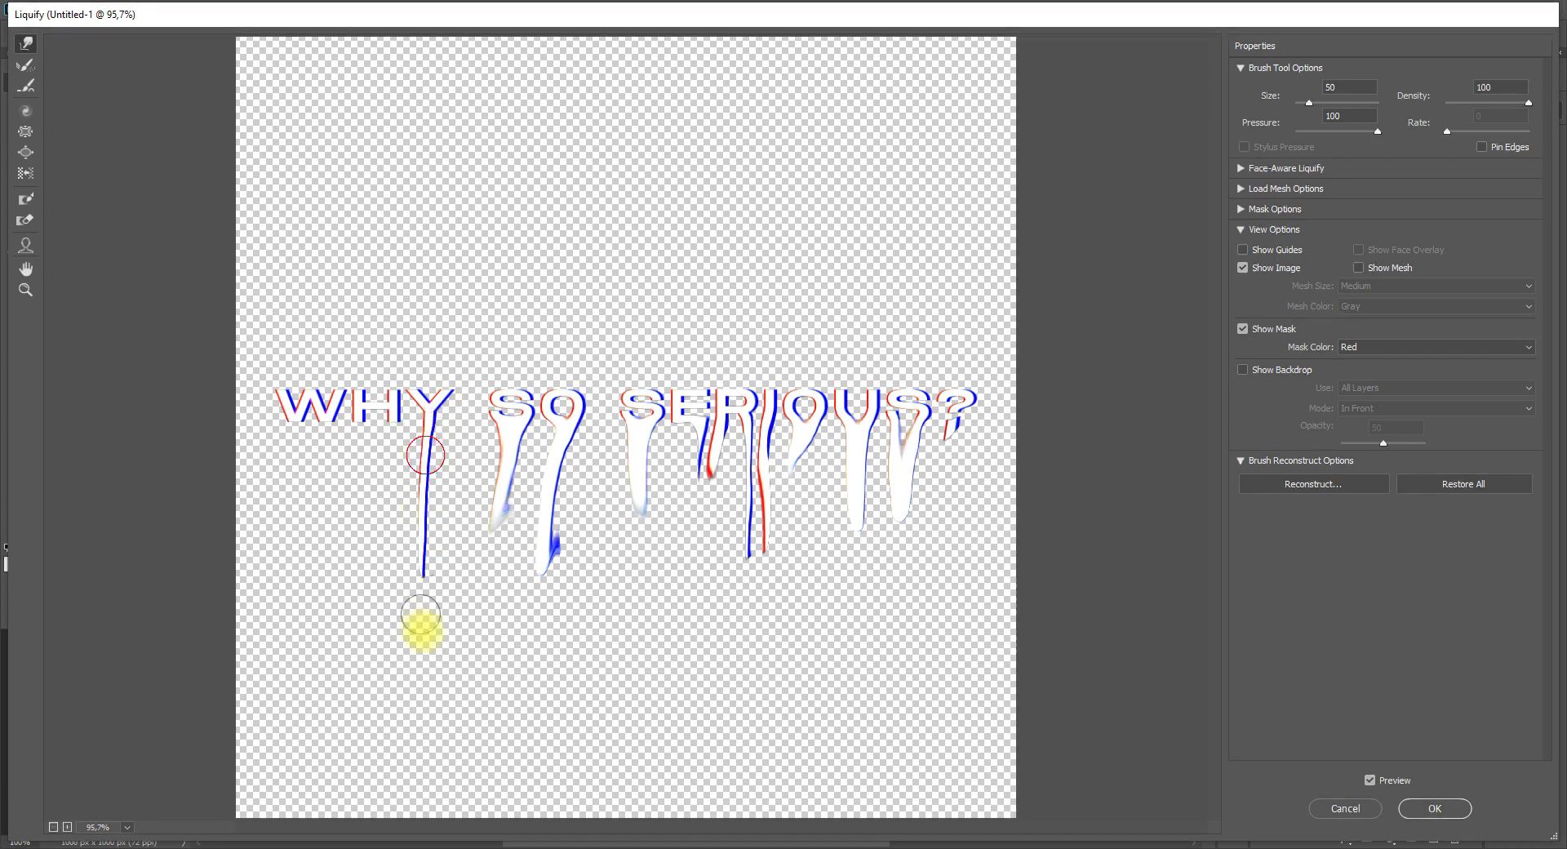
drag(411, 492, 425, 537)
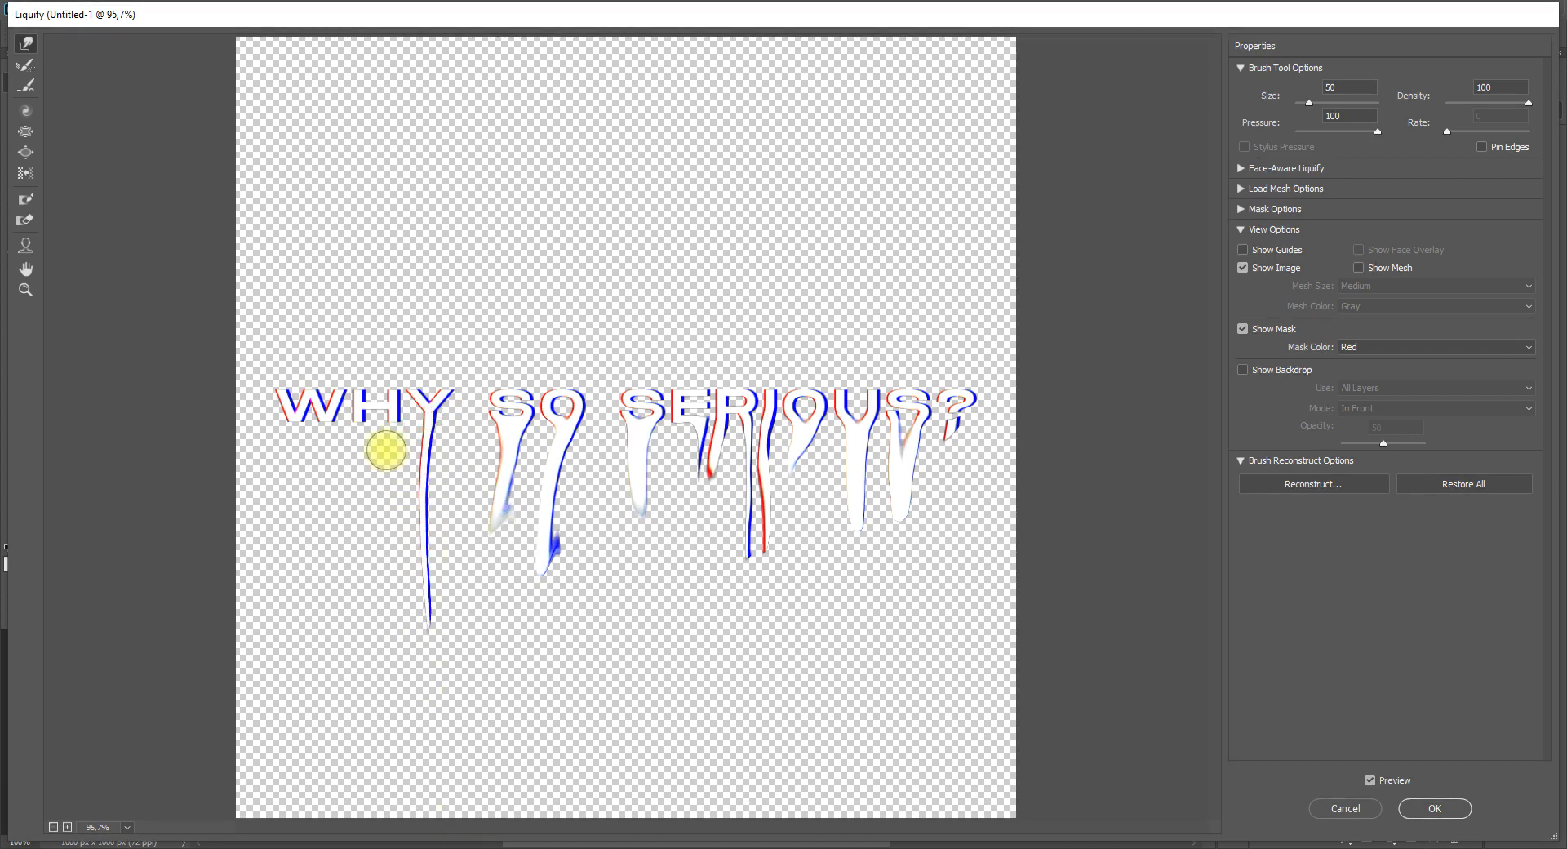
mouse_move(352, 435)
mouse_down()
mouse_move(357, 518)
mouse_move(364, 443)
mouse_move(378, 490)
mouse_up()
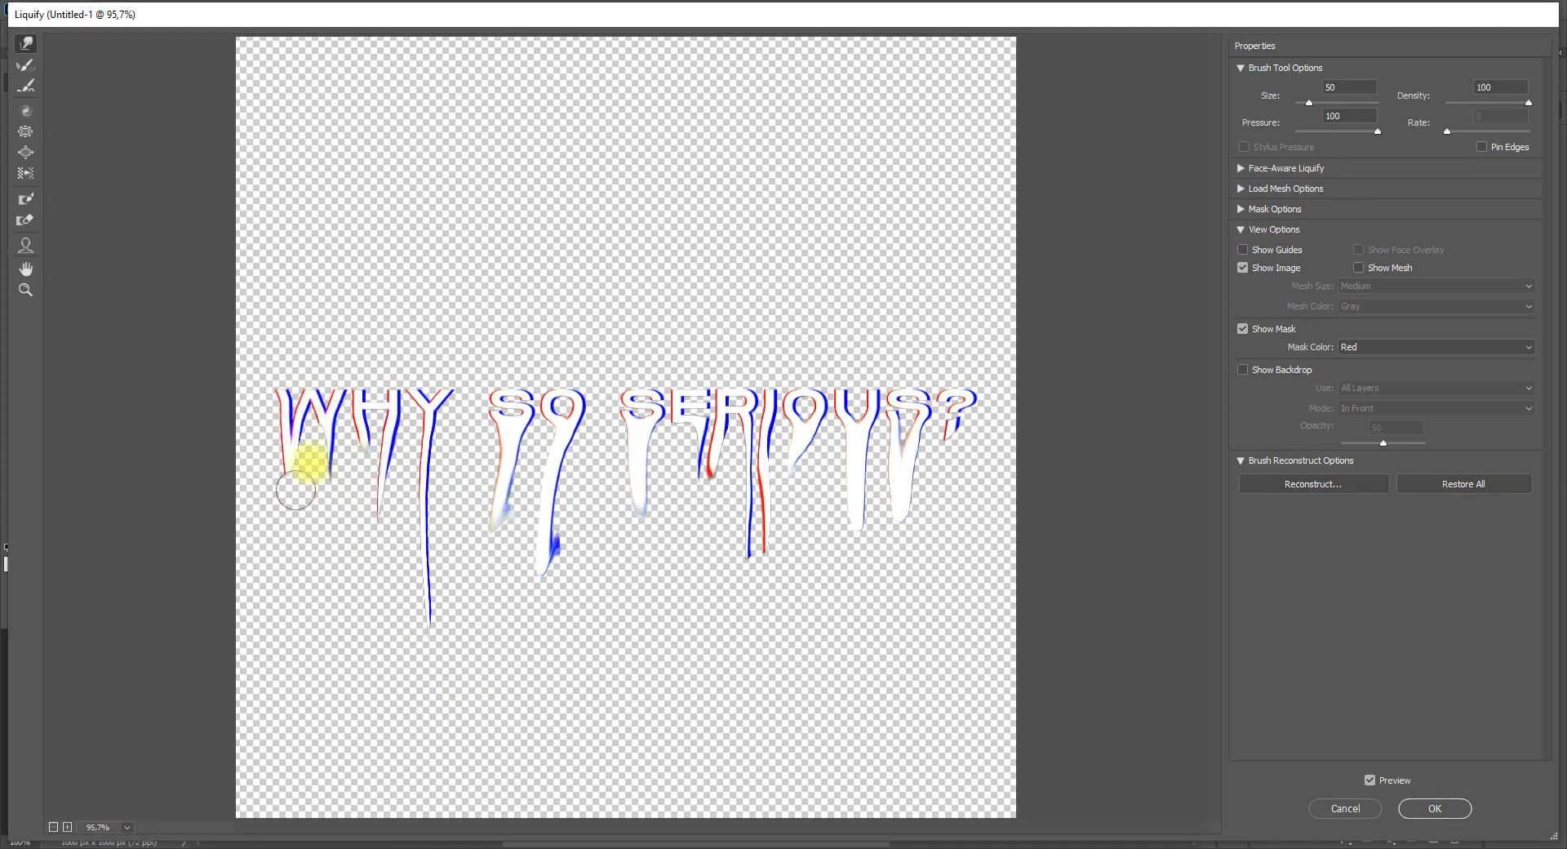
key(ctrl+z)
drag(328, 448, 302, 560)
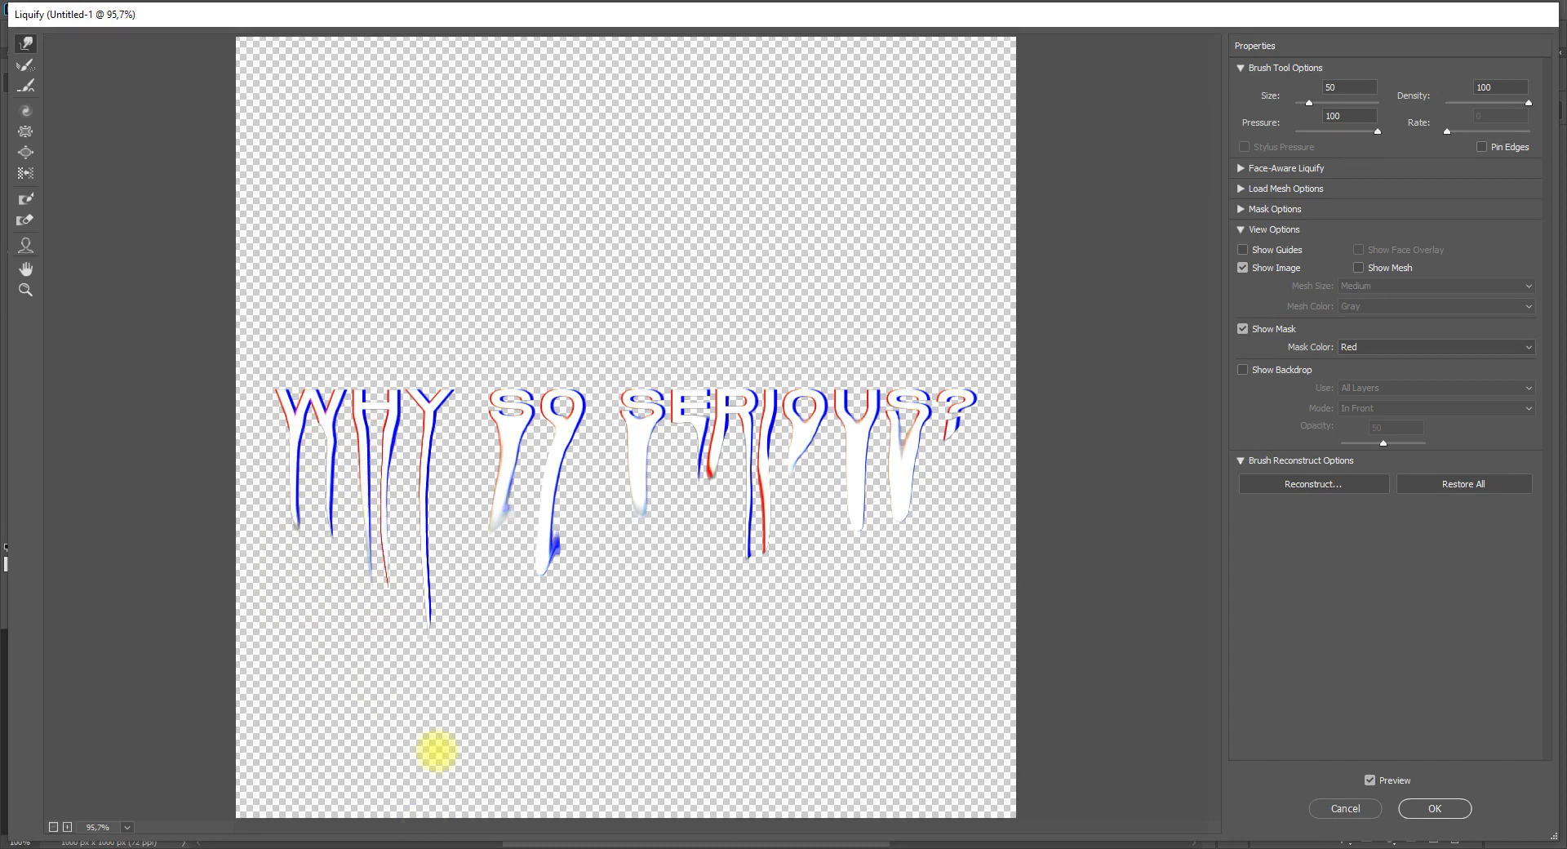
- Enlarge the warp brush to size 215 and stretch and bend the existing drips into longer, wavy shapes
drag(1313, 107, 1316, 102)
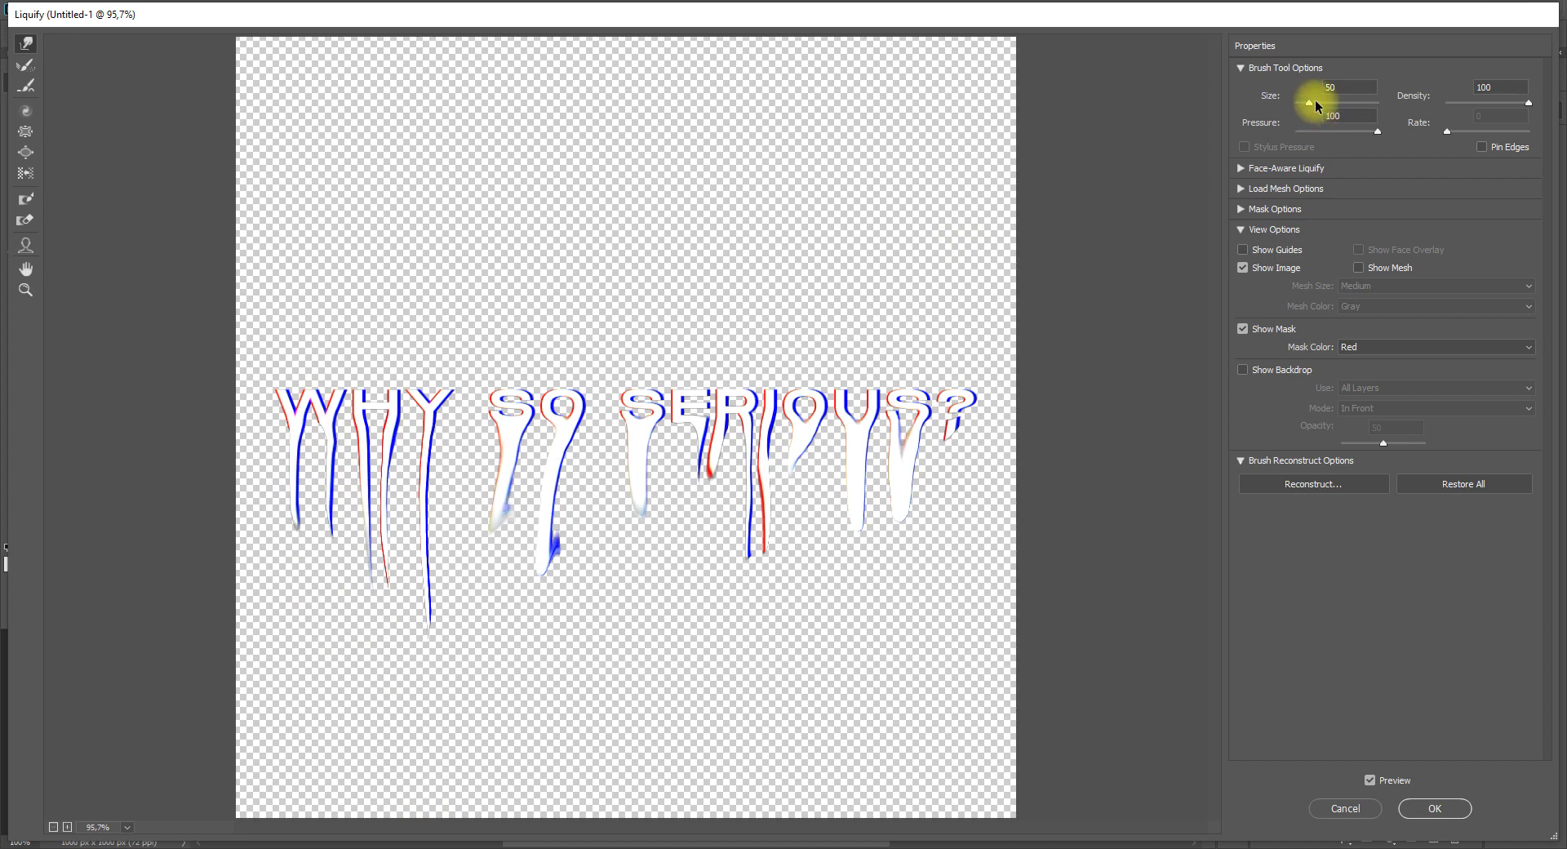
mouse_move(984, 491)
mouse_down()
mouse_move(956, 632)
mouse_move(973, 518)
mouse_move(914, 591)
mouse_move(960, 547)
mouse_move(962, 512)
mouse_move(944, 744)
mouse_up()
drag(816, 526, 819, 768)
drag(700, 480, 647, 717)
drag(639, 538, 647, 818)
mouse_move(493, 508)
mouse_down()
mouse_move(510, 622)
mouse_move(513, 526)
mouse_move(542, 560)
mouse_move(464, 565)
mouse_move(473, 529)
mouse_move(489, 577)
mouse_move(485, 520)
mouse_move(633, 546)
mouse_move(664, 580)
mouse_up()
key(ctrl+z)
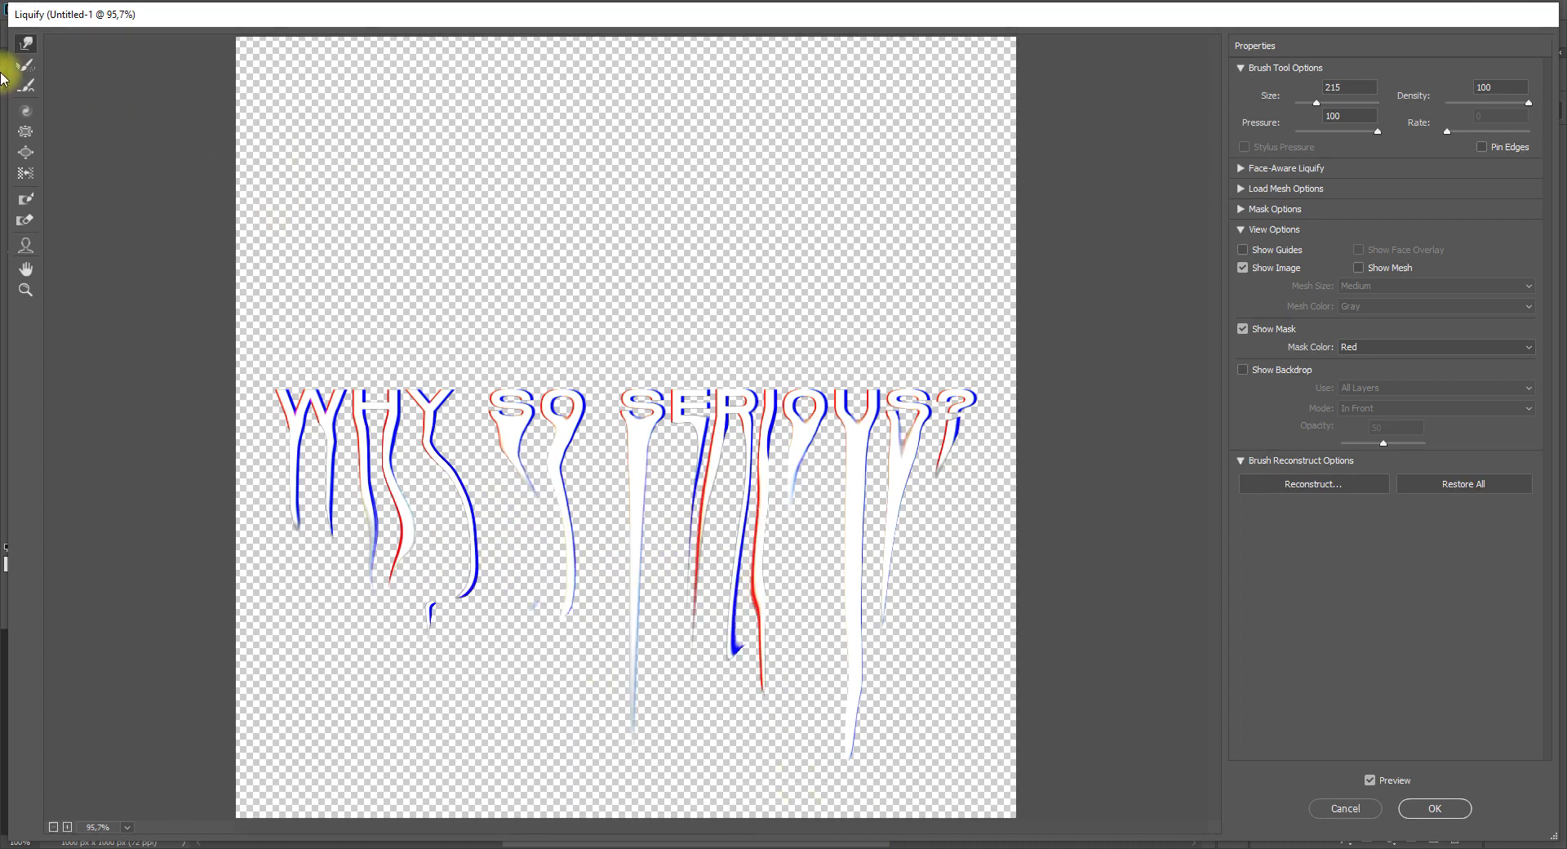
- Try the Twirl Clockwise tool on the drips beneath SO and SERIOUS?, undoing the strokes that distort them too strongly
click(25, 110)
mouse_move(481, 524)
mouse_down()
mouse_move(680, 568)
mouse_move(778, 563)
mouse_move(684, 614)
mouse_move(776, 615)
mouse_up()
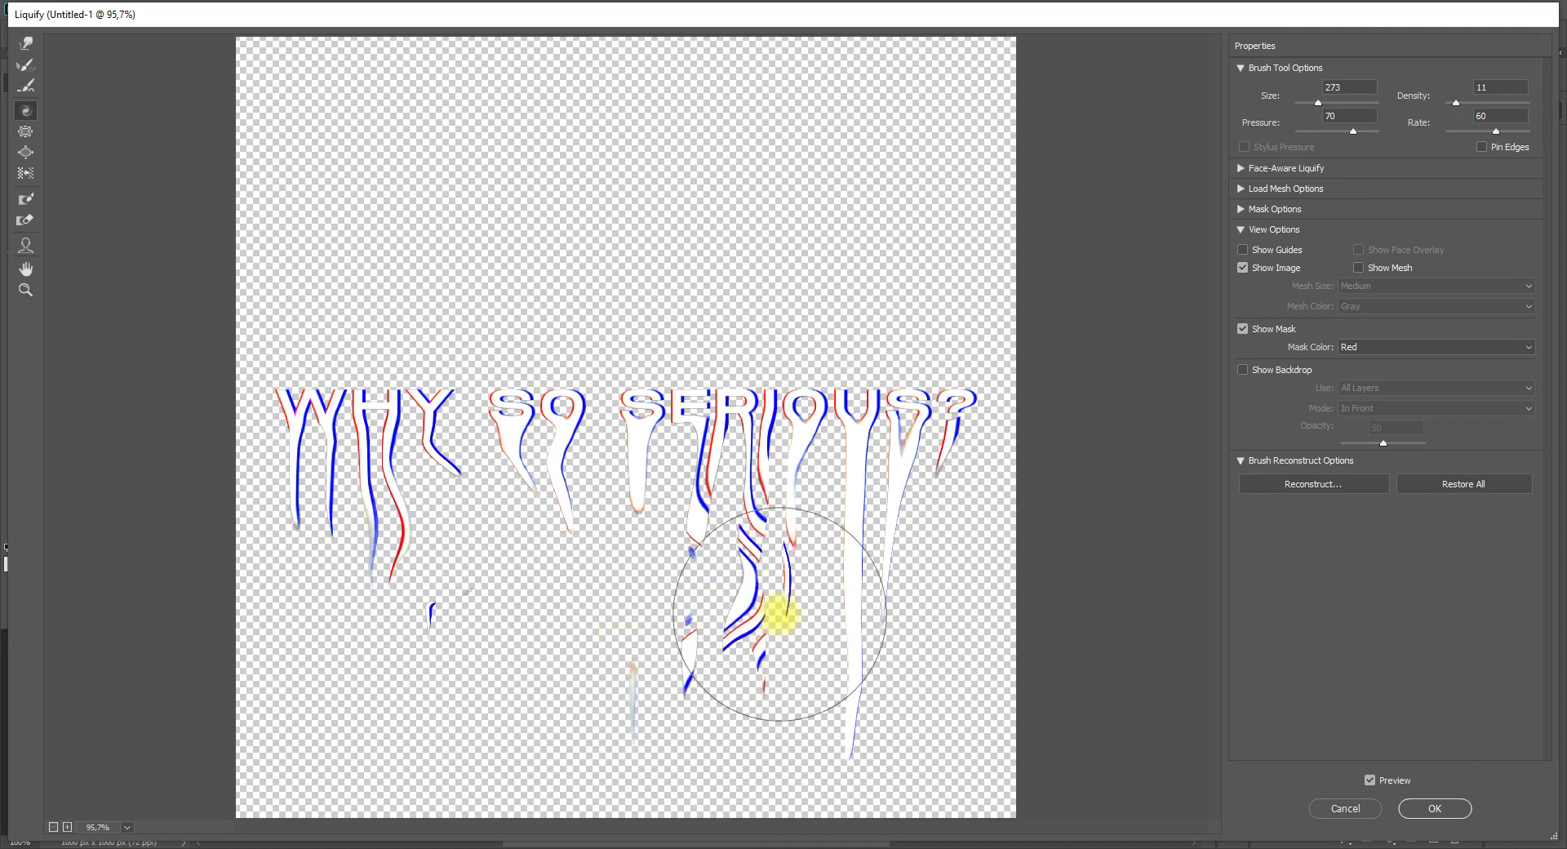
key(ctrl+z)
mouse_move(892, 604)
mouse_down()
mouse_move(853, 752)
mouse_move(818, 745)
mouse_move(917, 615)
mouse_up()
key(ctrl+z)
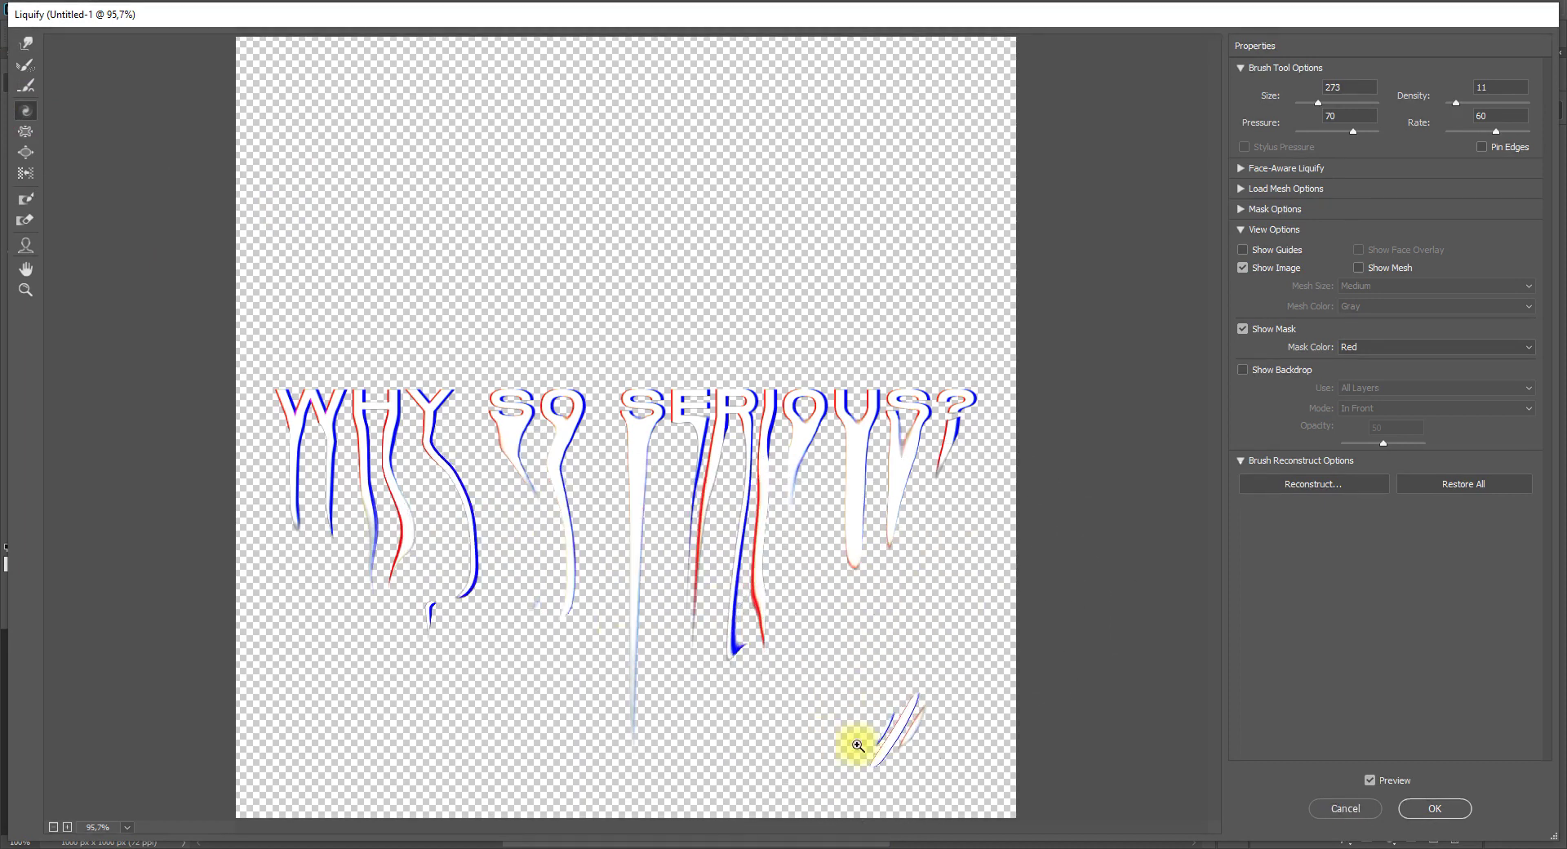
key(ctrl+z)
drag(898, 685, 885, 717)
key(ctrl+z)
drag(751, 710, 702, 567)
key(ctrl+z)
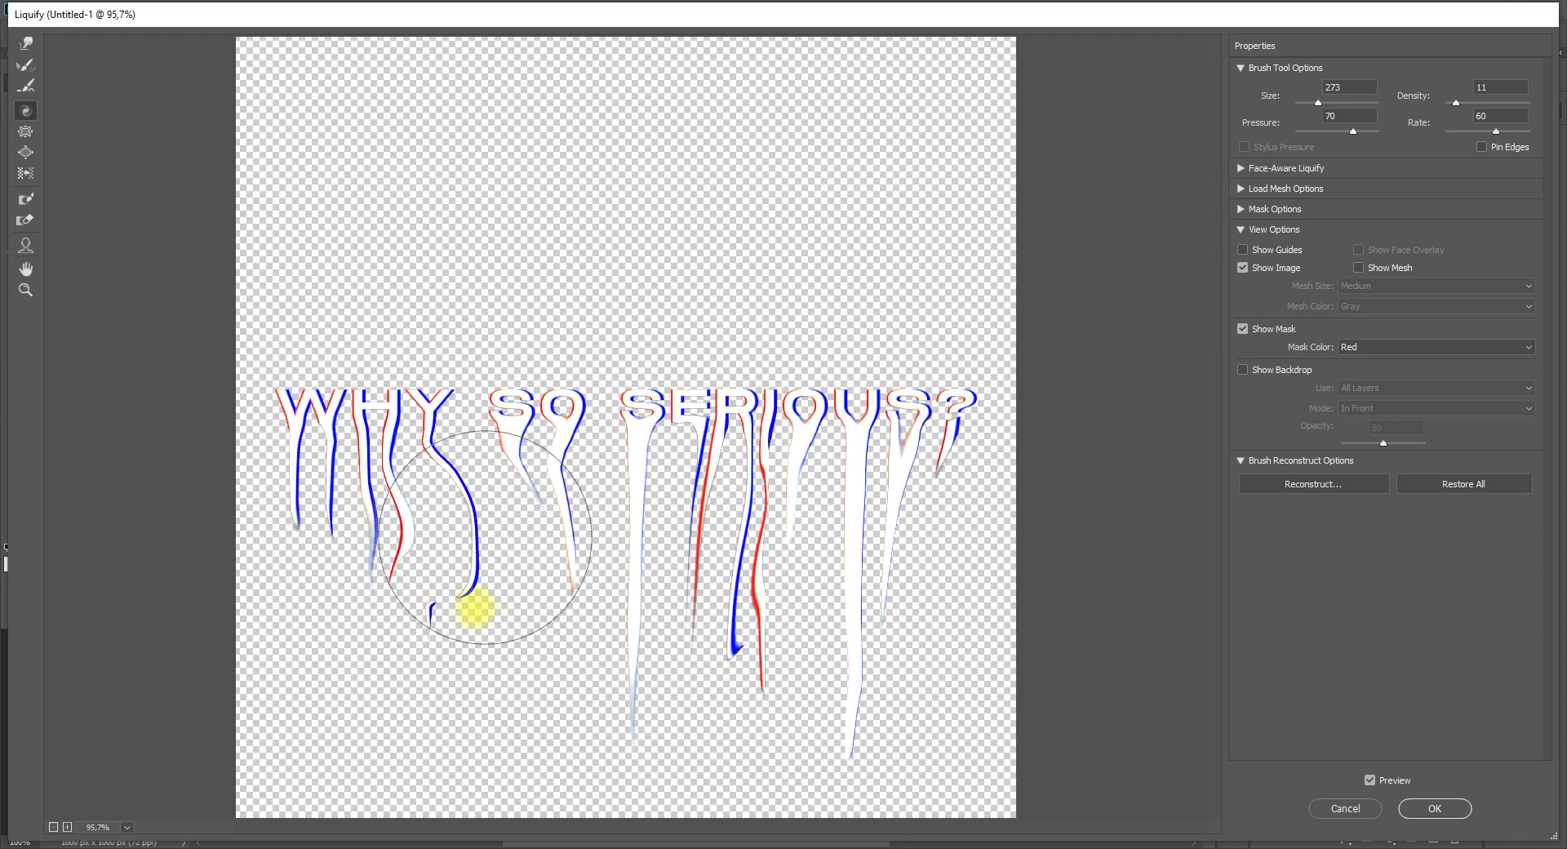
- Twirl the lettering lightly with short strokes along the text, undo the last stroke and apply the Liquify filter
drag(444, 497, 588, 408)
click(736, 416)
click(806, 418)
click(912, 411)
click(712, 423)
mouse_move(712, 423)
mouse_down()
mouse_move(414, 432)
mouse_move(366, 417)
mouse_move(538, 424)
mouse_up()
key(ctrl+z)
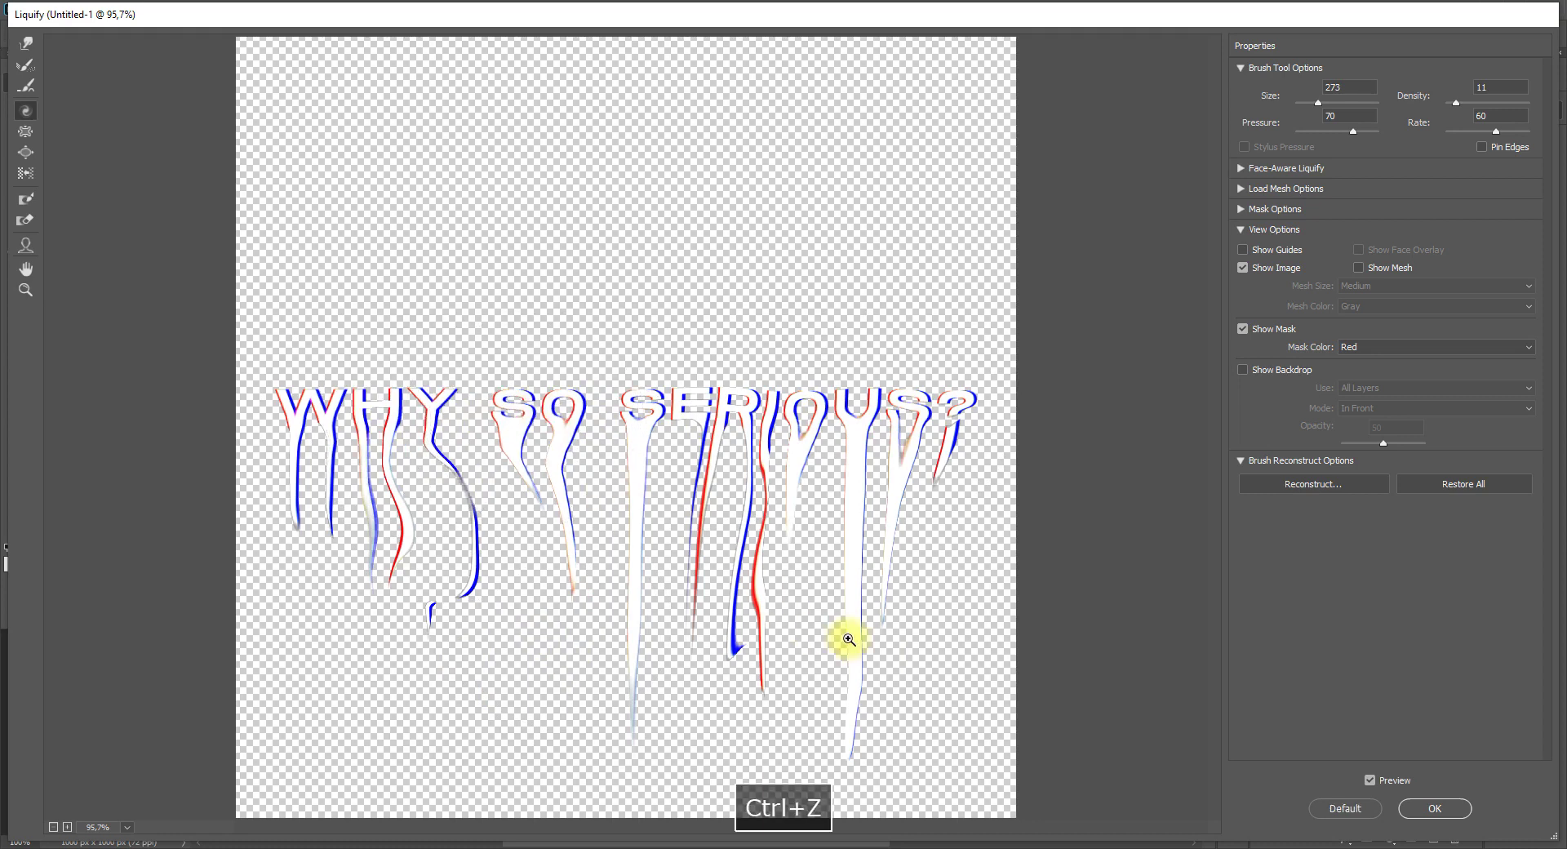
click(1403, 809)
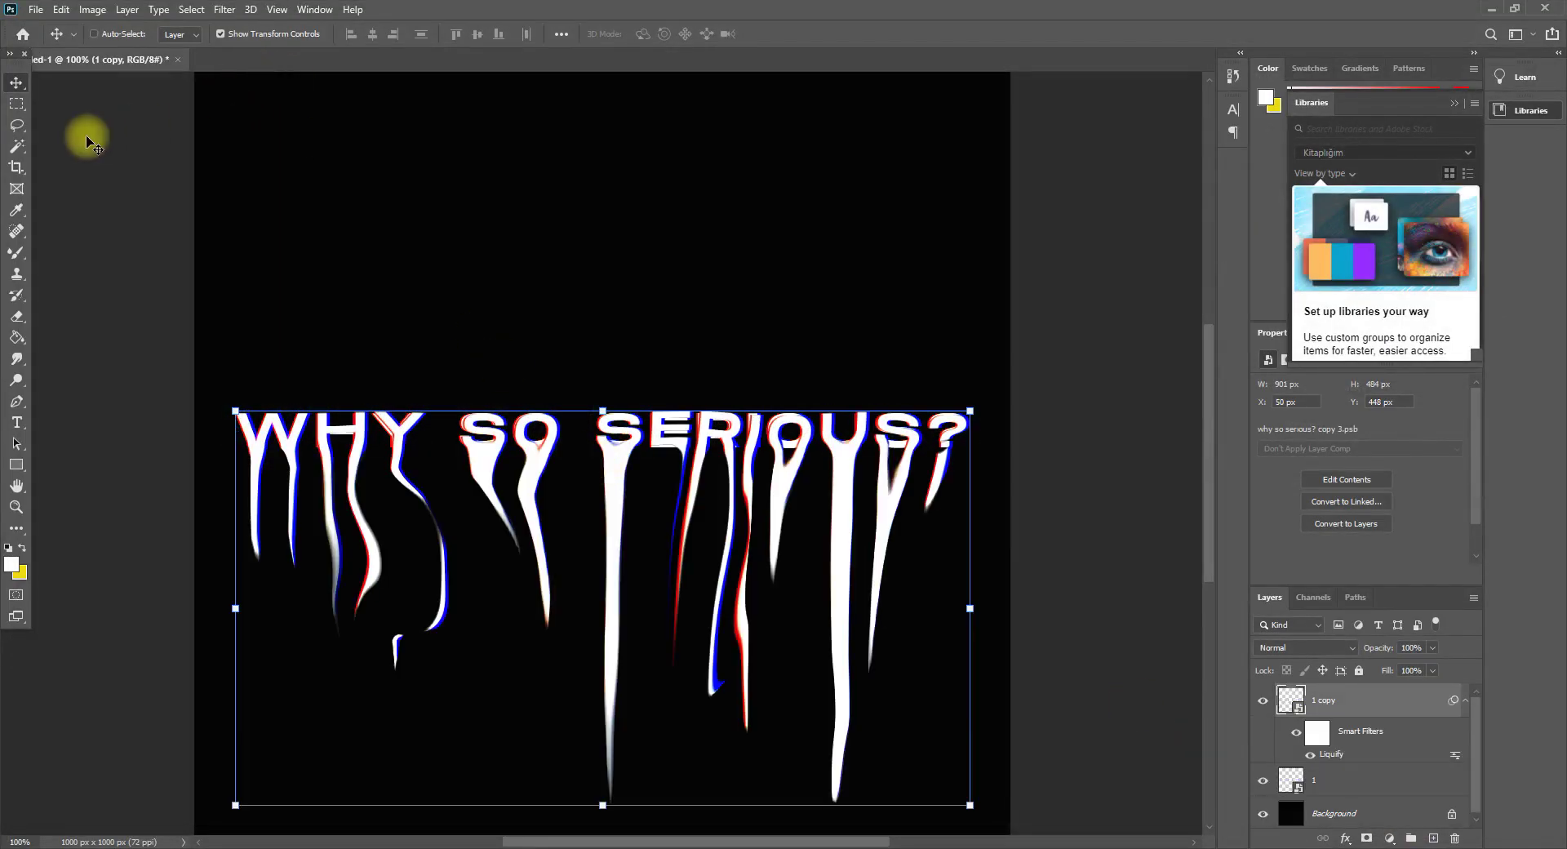
key(ctrl+plus)
key(ctrl+minus)
key(ctrl+minus)
key(ctrl+plus)
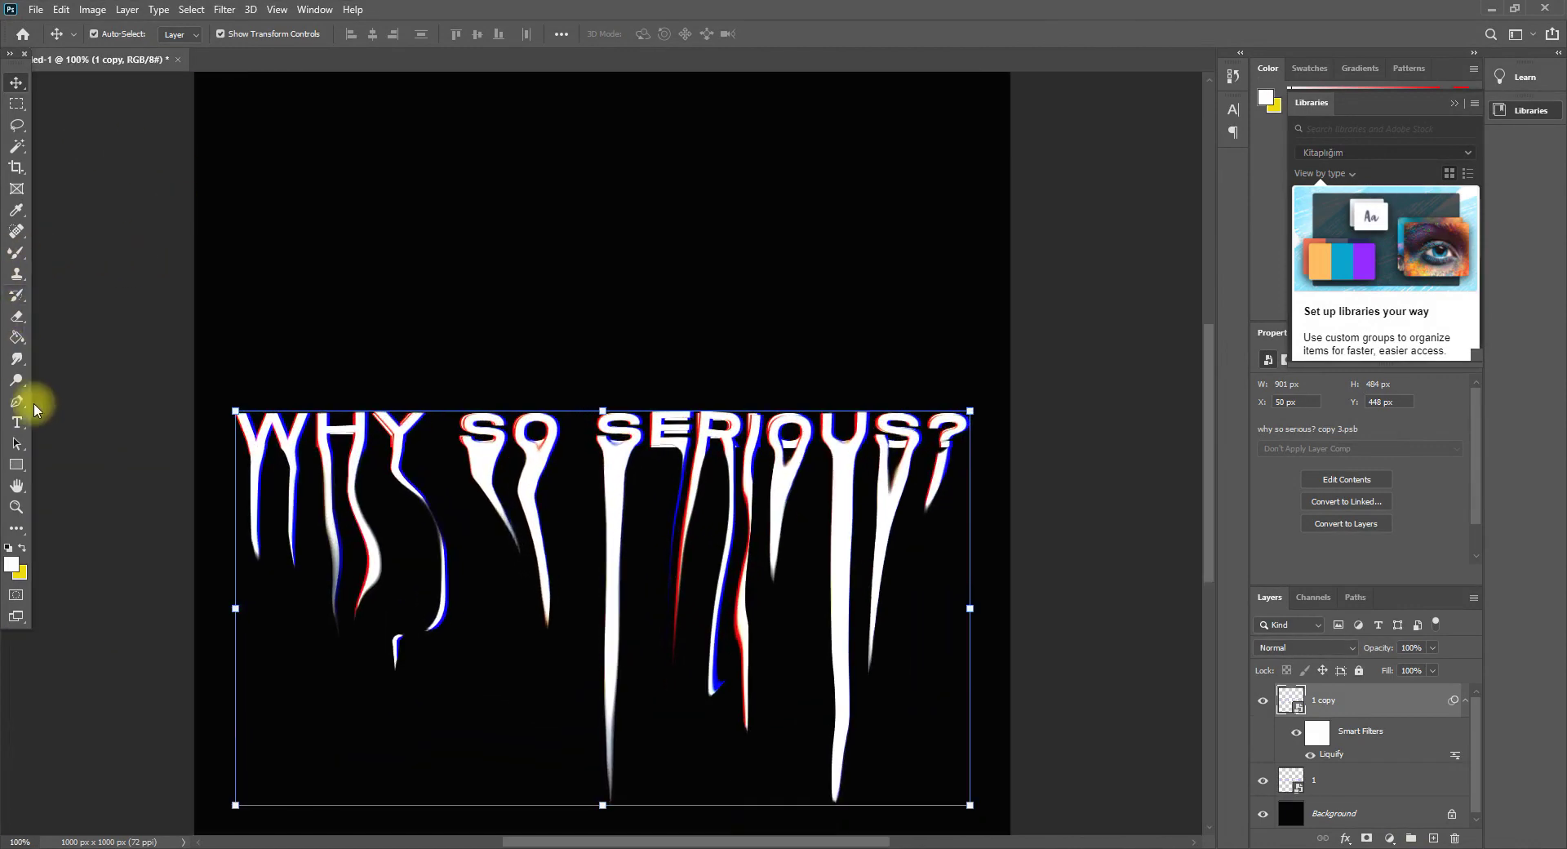
- Set up the Smudge tool with Normal mode, 50% strength, Sample All Layers on and Finger Painting off
click(22, 367)
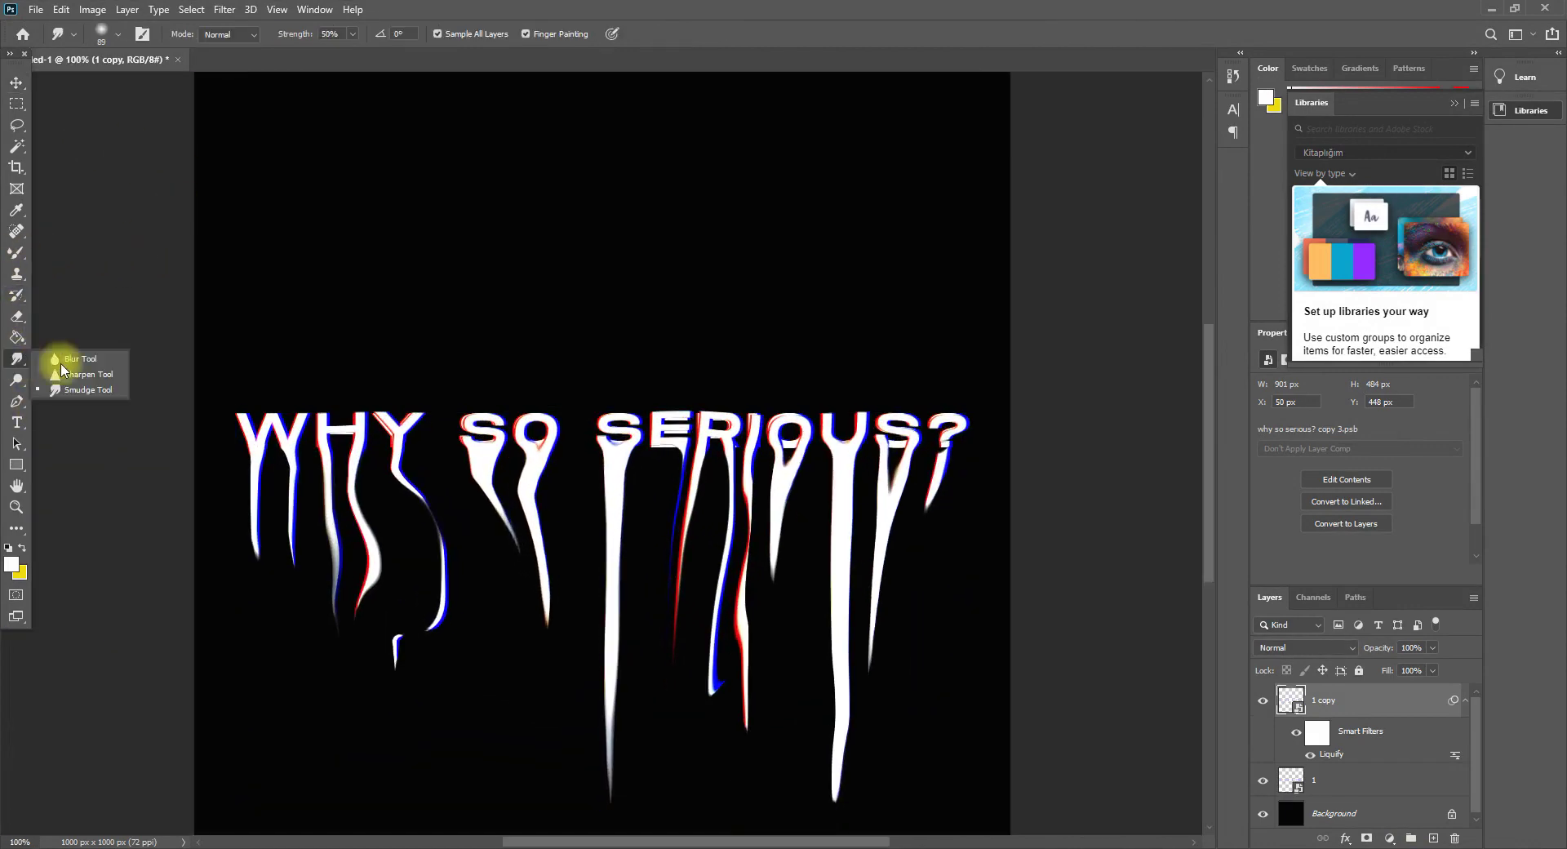
click(98, 390)
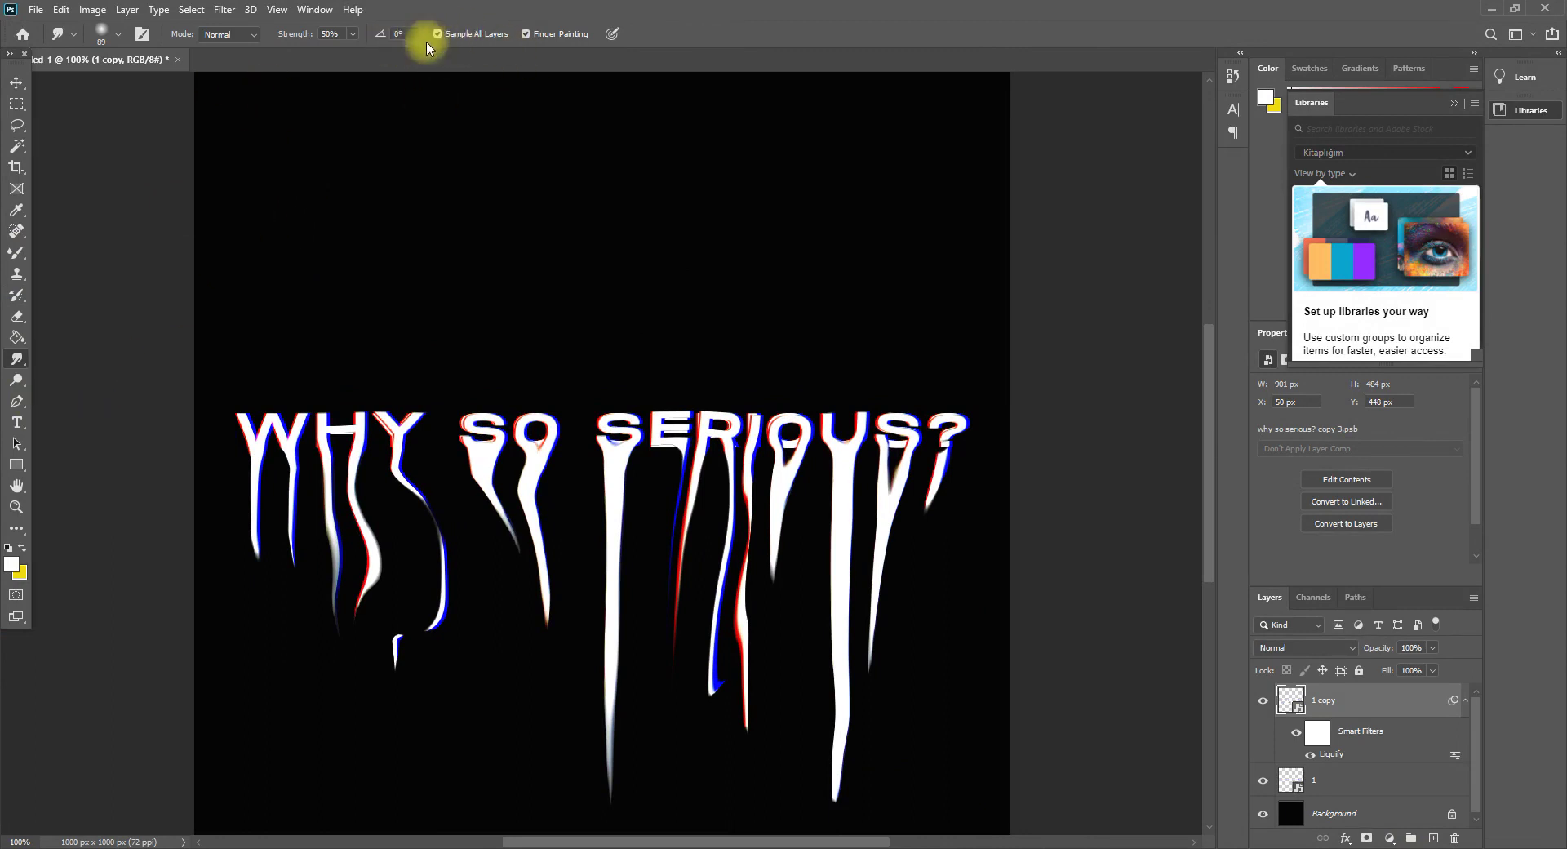
click(245, 35)
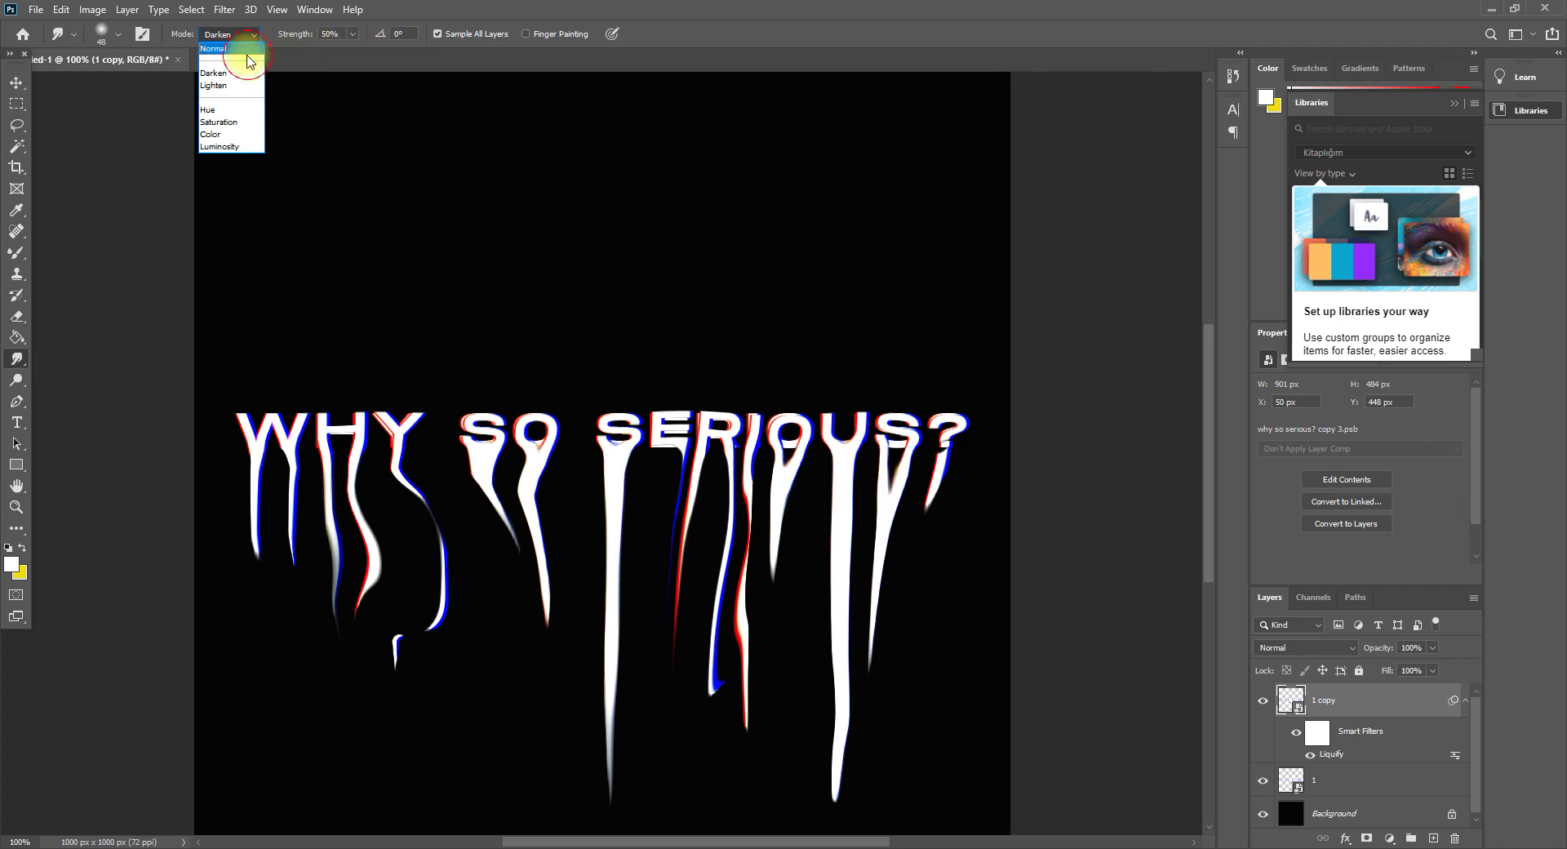
click(245, 49)
click(343, 33)
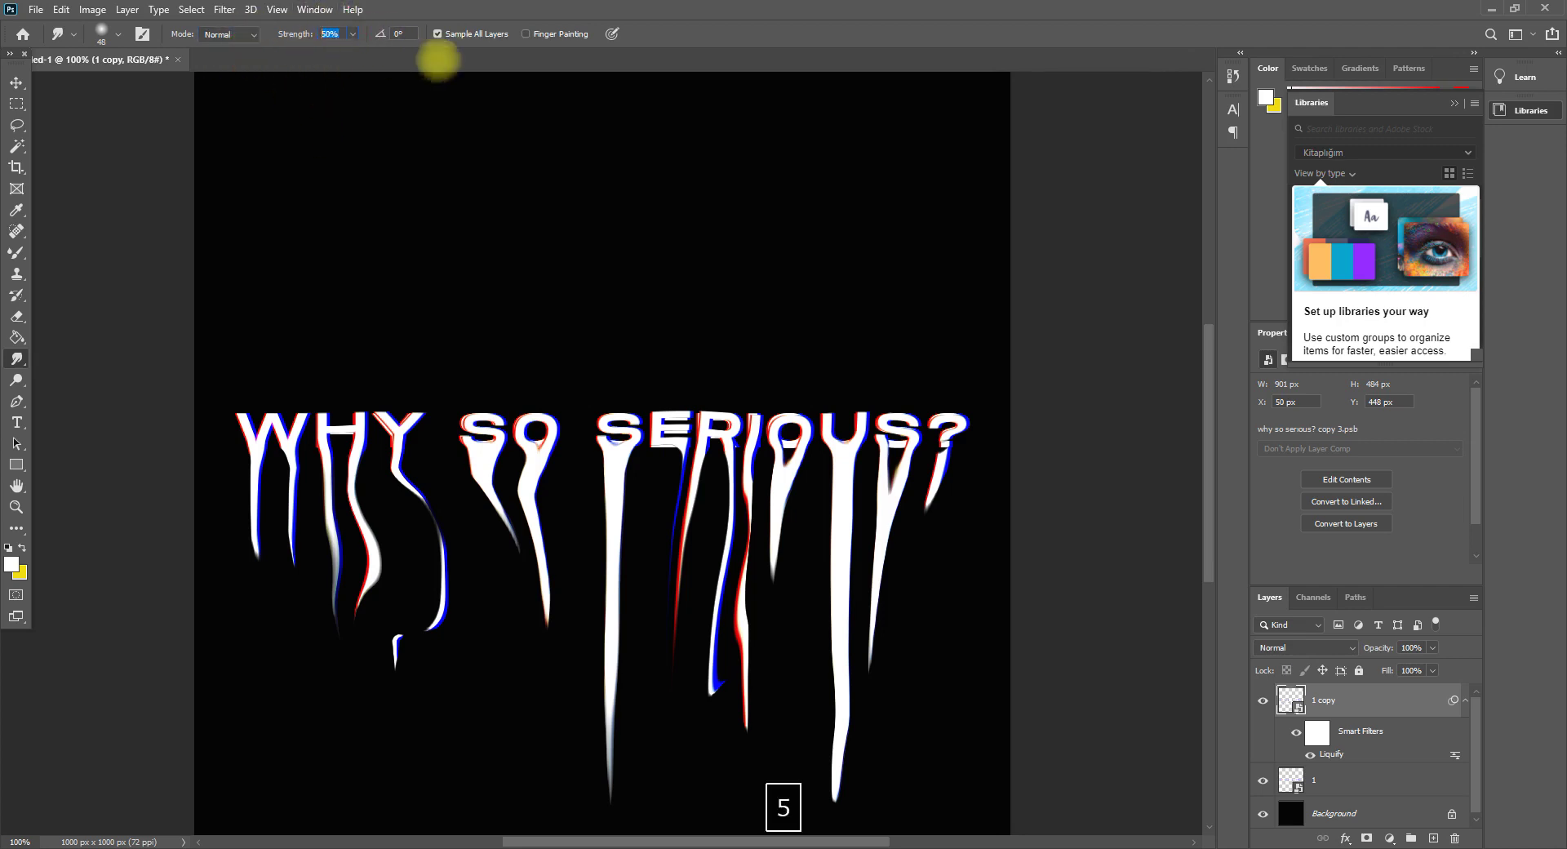
click(438, 34)
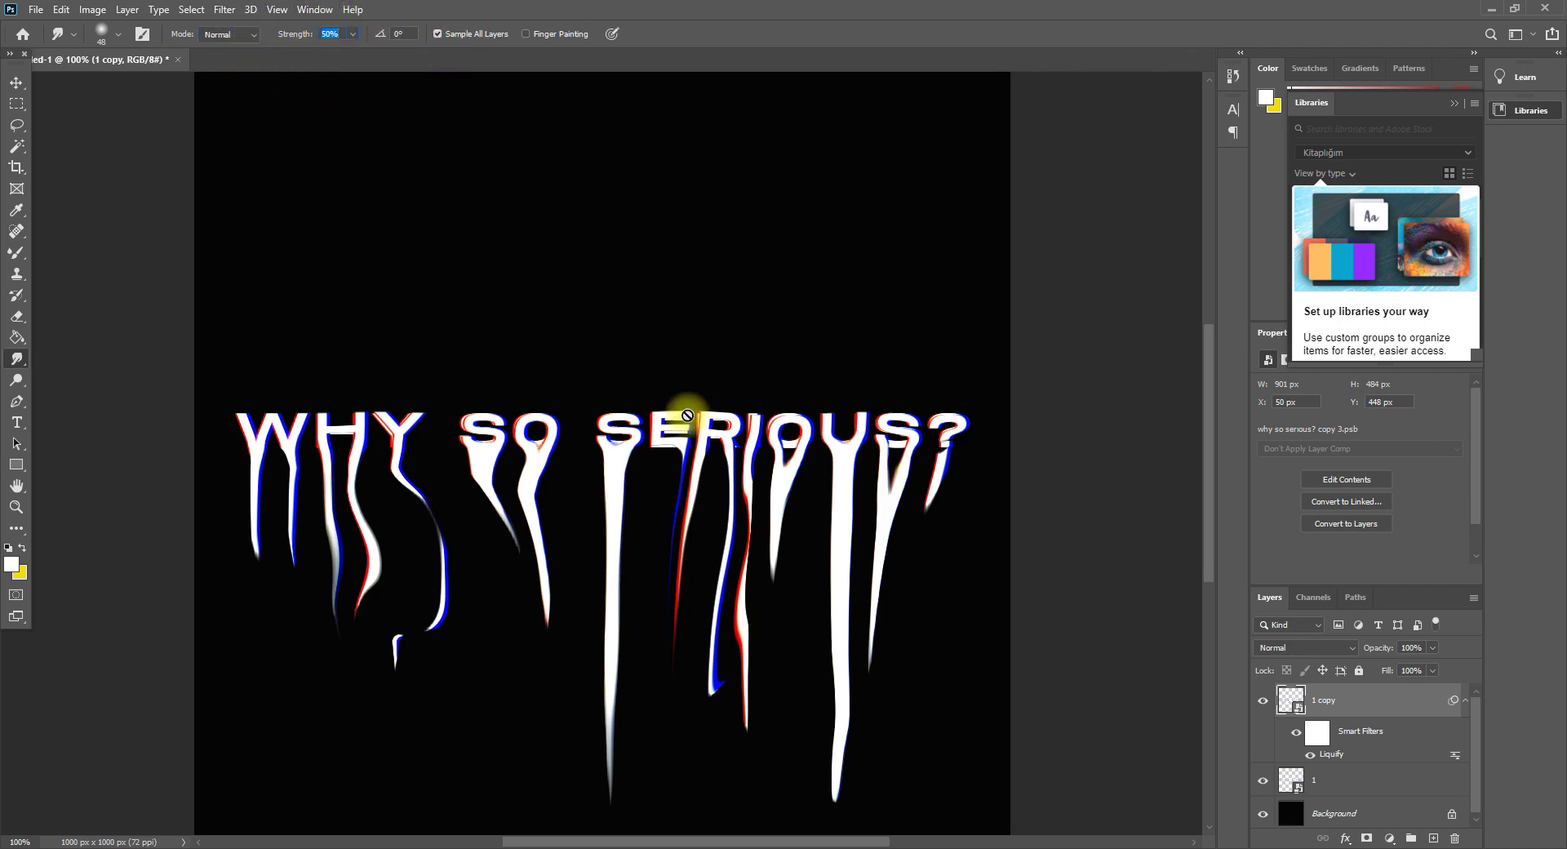
- Rasterize the duplicated smart object layer and smudge the drips beneath the E and R of SERIOUS downward
click(718, 490)
key(Return)
mouse_move(683, 459)
mouse_down()
mouse_move(671, 730)
mouse_move(742, 456)
mouse_move(711, 460)
mouse_move(706, 425)
mouse_move(700, 554)
mouse_up()
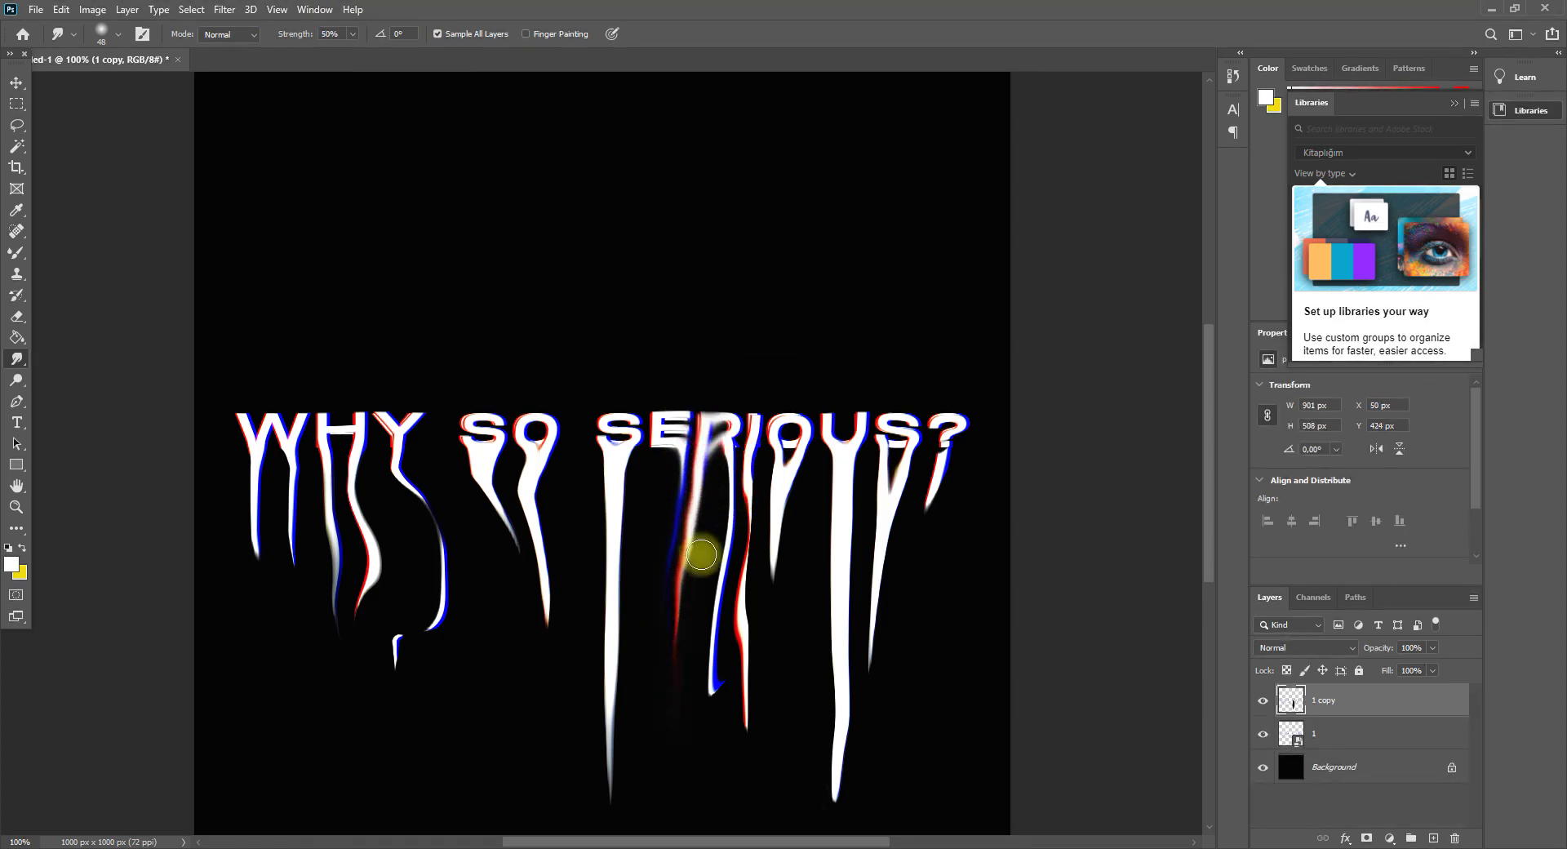
mouse_move(718, 451)
mouse_down()
mouse_move(716, 539)
mouse_move(724, 451)
mouse_move(753, 594)
mouse_move(712, 676)
mouse_move(755, 512)
mouse_move(743, 486)
mouse_move(705, 760)
mouse_move(713, 549)
mouse_move(739, 569)
mouse_move(714, 636)
mouse_move(714, 785)
mouse_move(807, 583)
mouse_move(722, 626)
mouse_up()
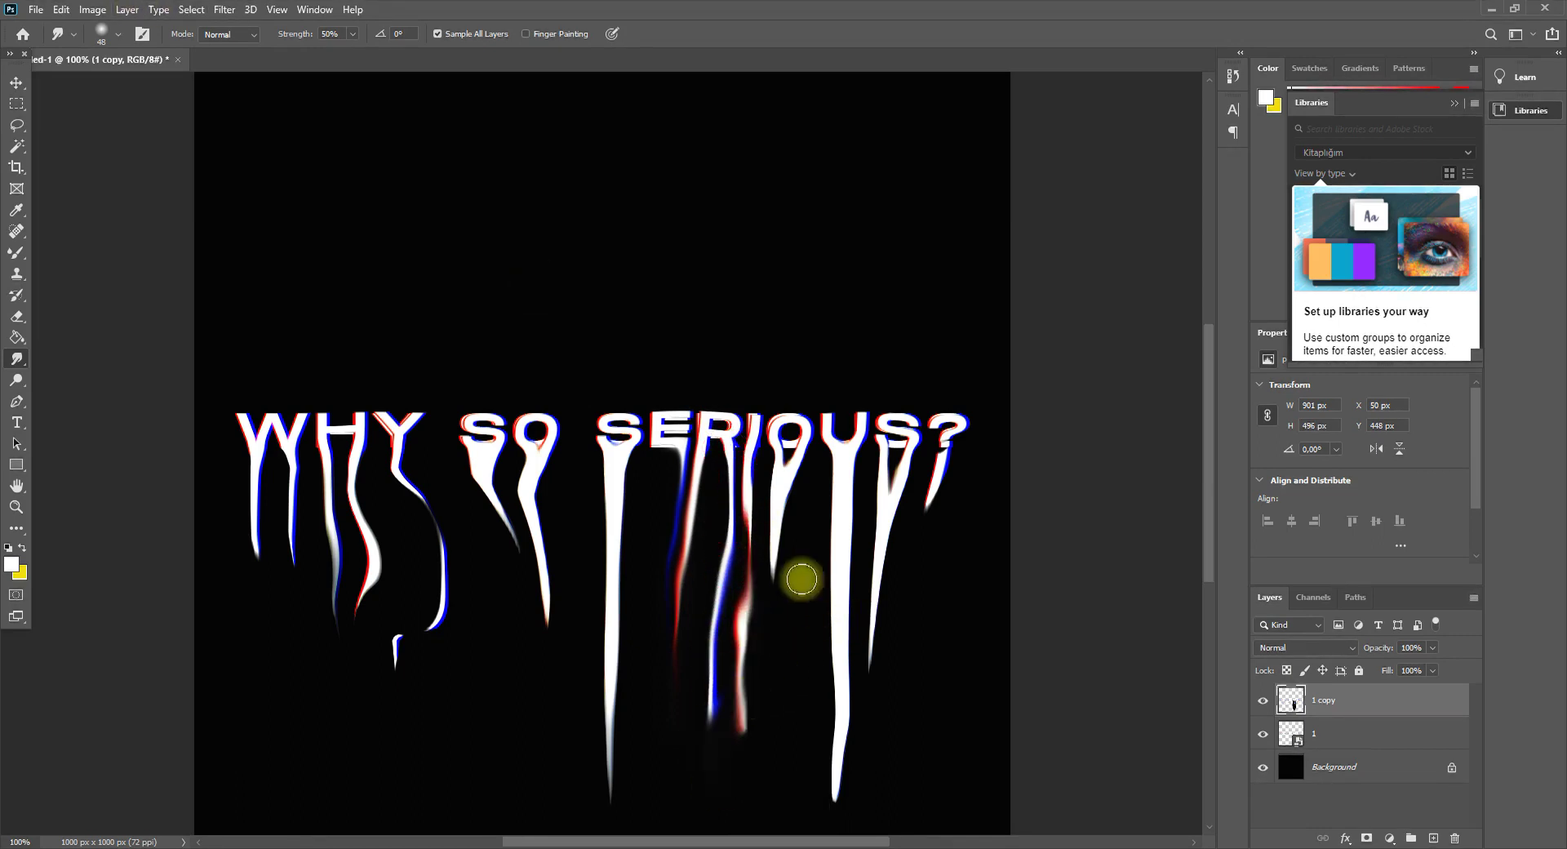
- Smudge the drips beneath the I and O of SERIOUS downward into soft, smoky streaks
drag(753, 439, 750, 548)
key(ctrl+z)
drag(751, 422, 763, 390)
drag(760, 494, 757, 531)
drag(775, 454, 765, 615)
drag(789, 446, 773, 600)
mouse_move(791, 465)
mouse_down()
mouse_move(764, 600)
mouse_move(795, 752)
mouse_up()
drag(774, 527, 792, 803)
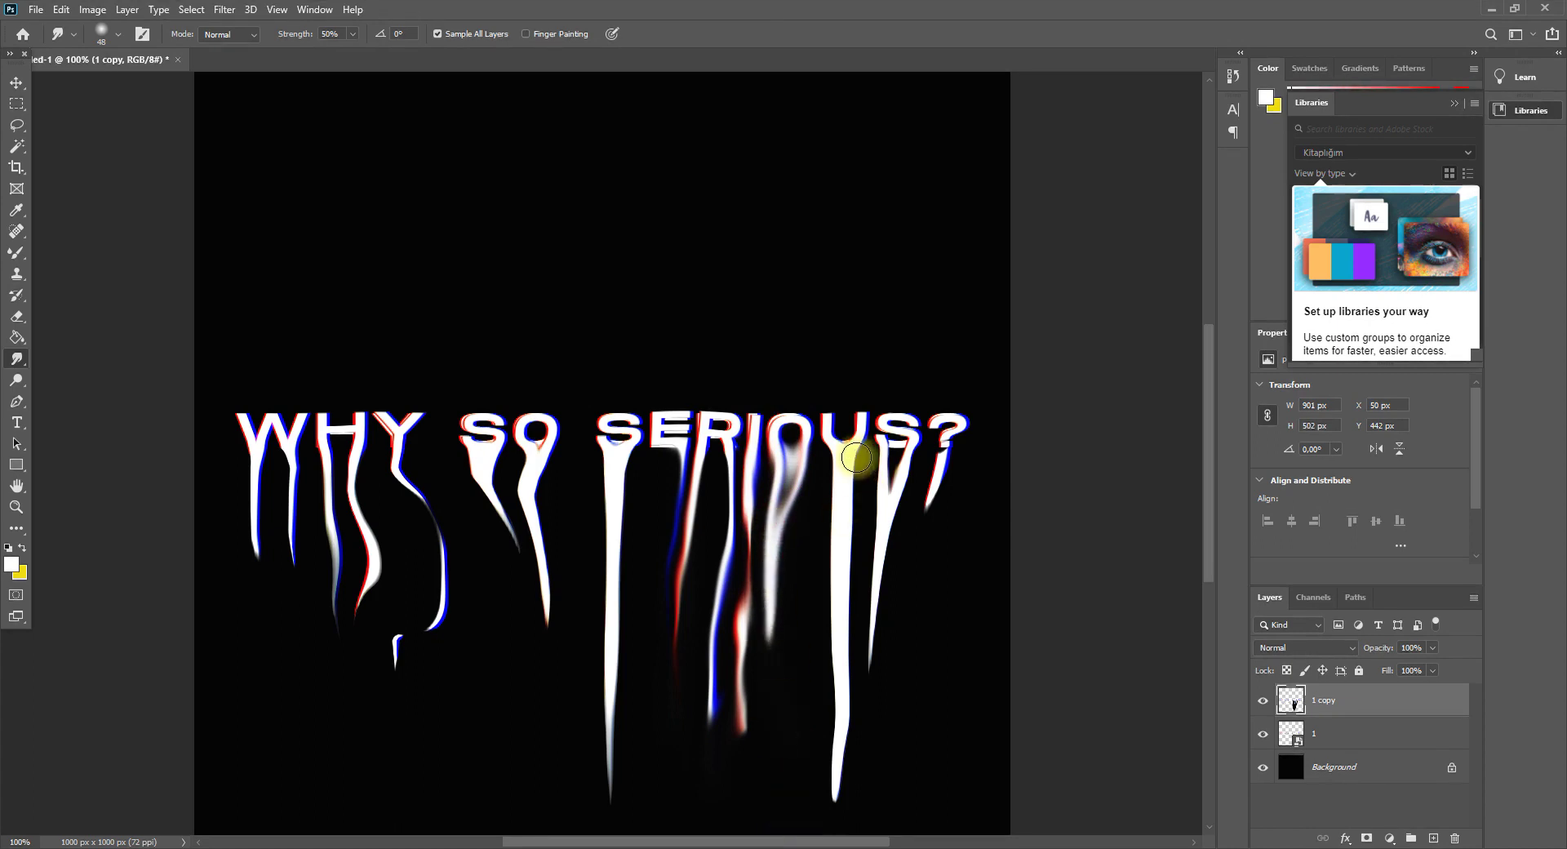
- Smudge the long drip beneath the U of SERIOUS into a soft, wavy streak extending further down
drag(857, 457, 852, 529)
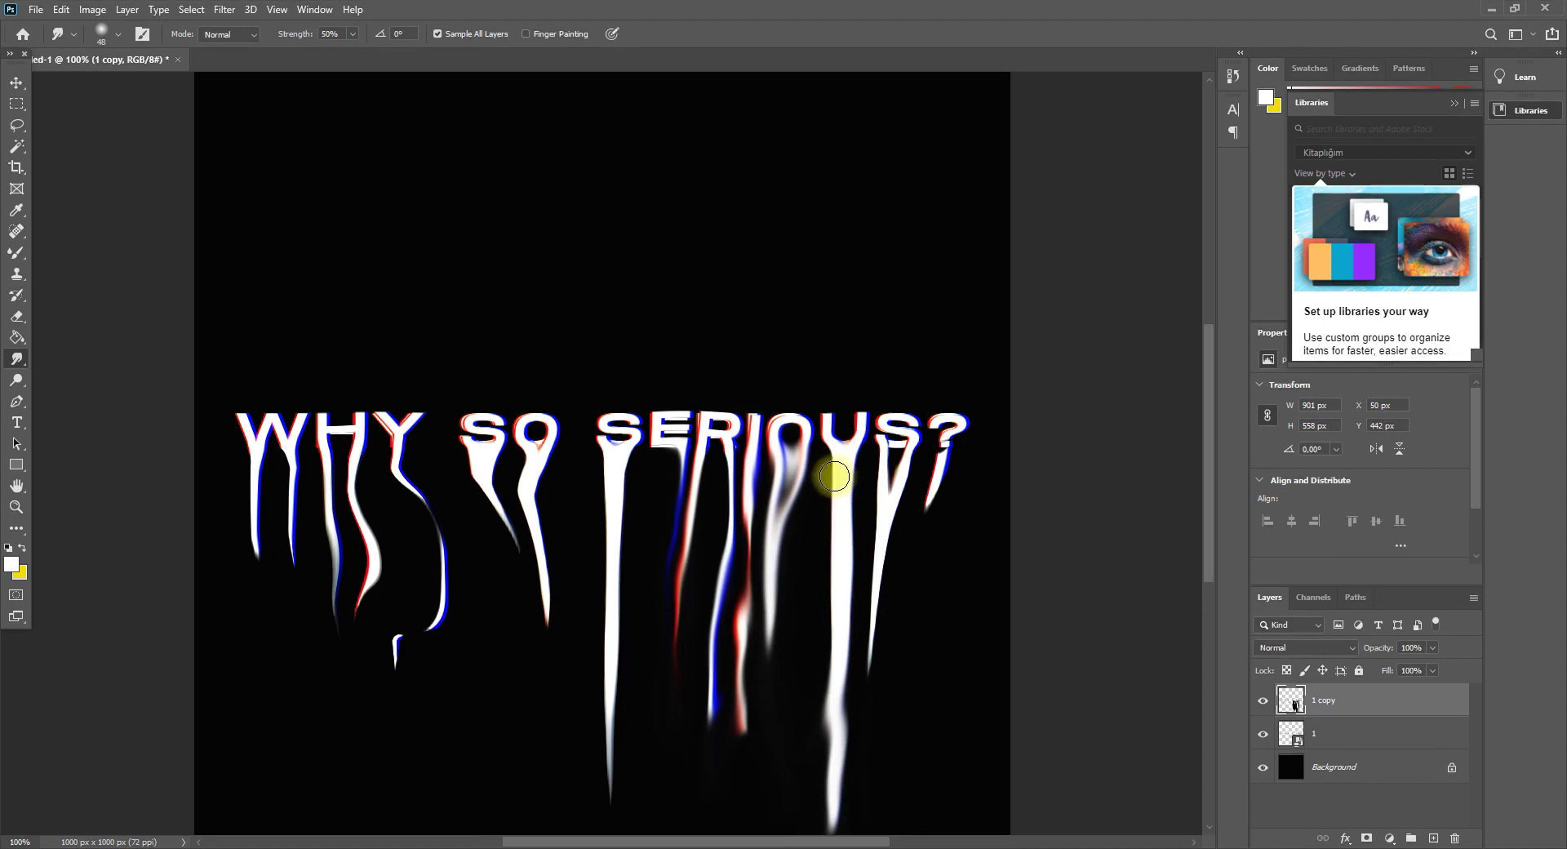
drag(852, 462, 850, 443)
drag(840, 604, 828, 670)
drag(854, 527, 815, 684)
drag(857, 560, 825, 752)
- Smudge the drips beneath the final S and the question mark, and further blend those beneath the E and R
mouse_move(896, 453)
mouse_down()
mouse_move(858, 558)
mouse_move(897, 459)
mouse_move(925, 484)
mouse_move(917, 454)
mouse_move(890, 513)
mouse_up()
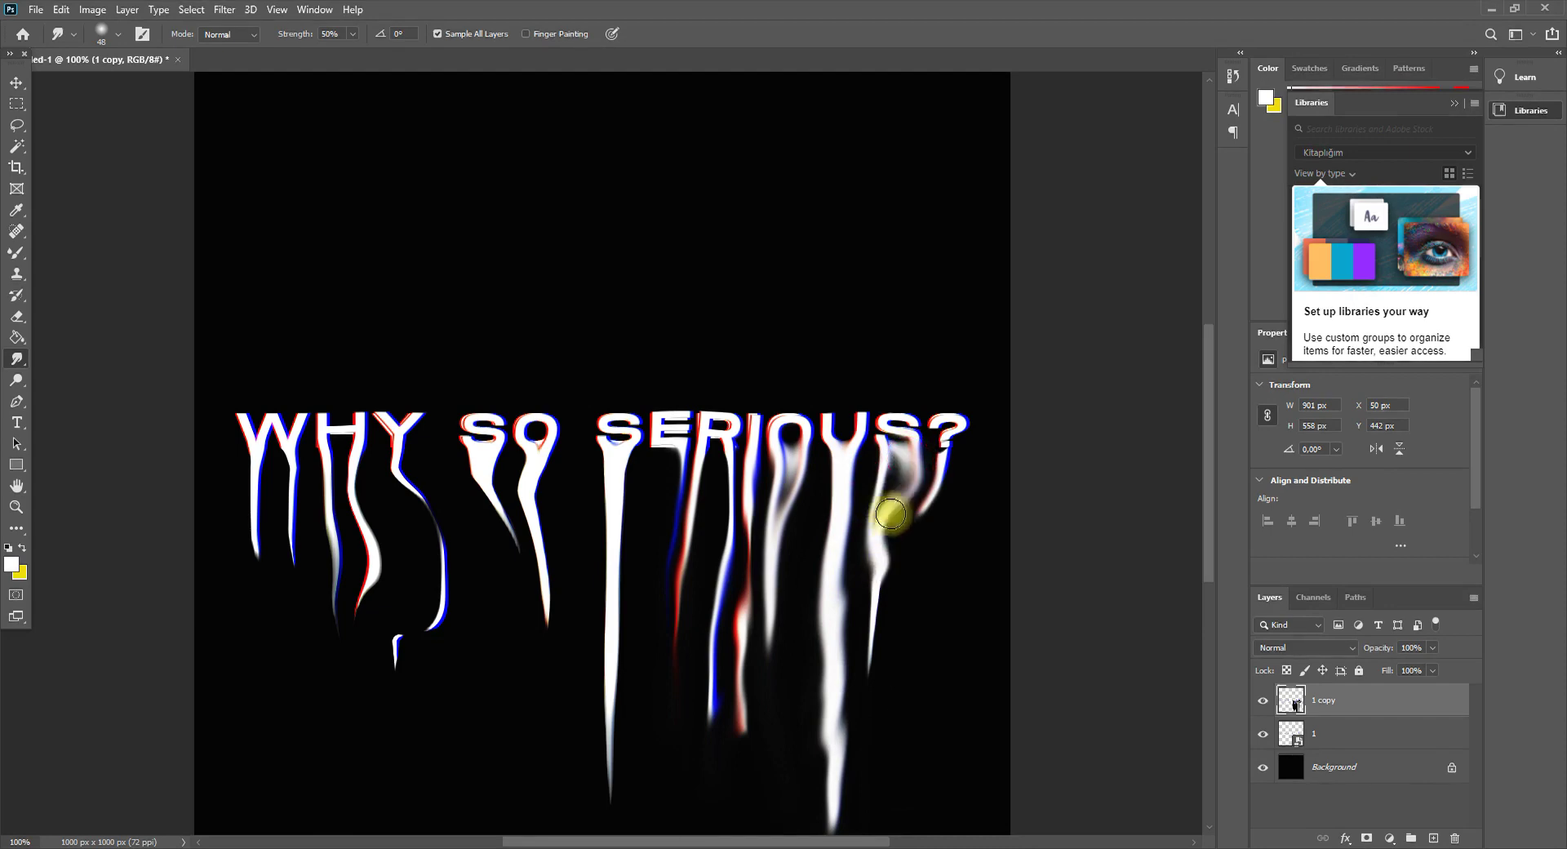
mouse_move(886, 455)
mouse_down()
mouse_move(894, 516)
mouse_move(850, 581)
mouse_move(878, 481)
mouse_move(868, 577)
mouse_up()
drag(873, 512, 832, 717)
drag(877, 545, 856, 673)
drag(902, 473, 857, 710)
mouse_move(944, 454)
mouse_down()
mouse_move(887, 667)
mouse_move(905, 690)
mouse_up()
drag(937, 491, 898, 555)
drag(870, 644, 840, 759)
mouse_move(739, 472)
mouse_down()
mouse_move(718, 645)
mouse_move(685, 727)
mouse_up()
mouse_move(693, 457)
mouse_down()
mouse_move(656, 606)
mouse_move(708, 525)
mouse_move(706, 429)
mouse_move(689, 468)
mouse_move(699, 724)
mouse_up()
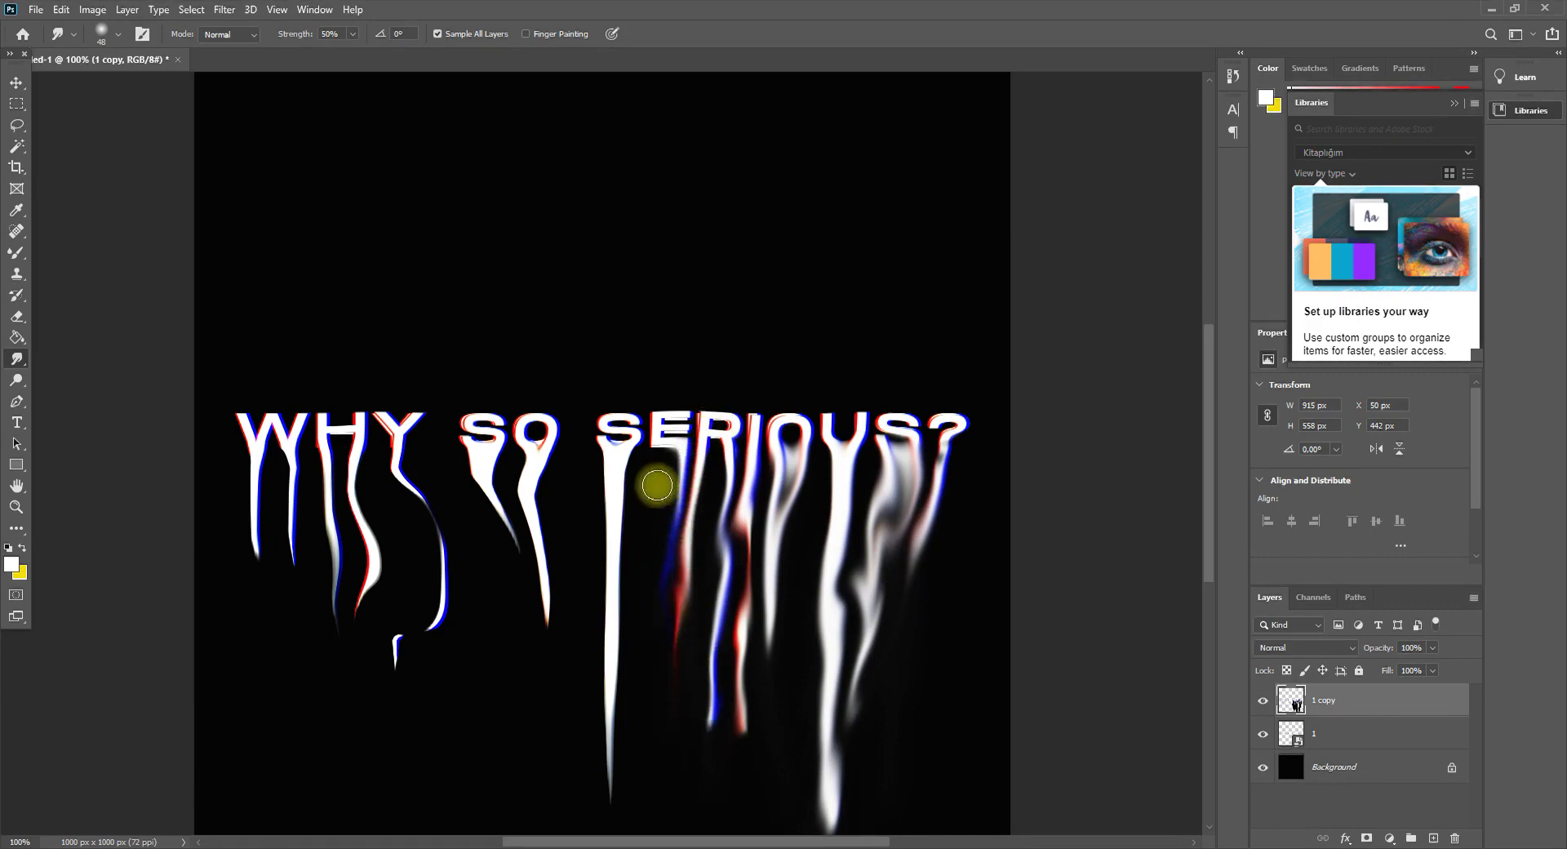
mouse_move(667, 454)
mouse_down()
mouse_move(612, 561)
mouse_move(648, 458)
mouse_move(677, 471)
mouse_move(653, 571)
mouse_up()
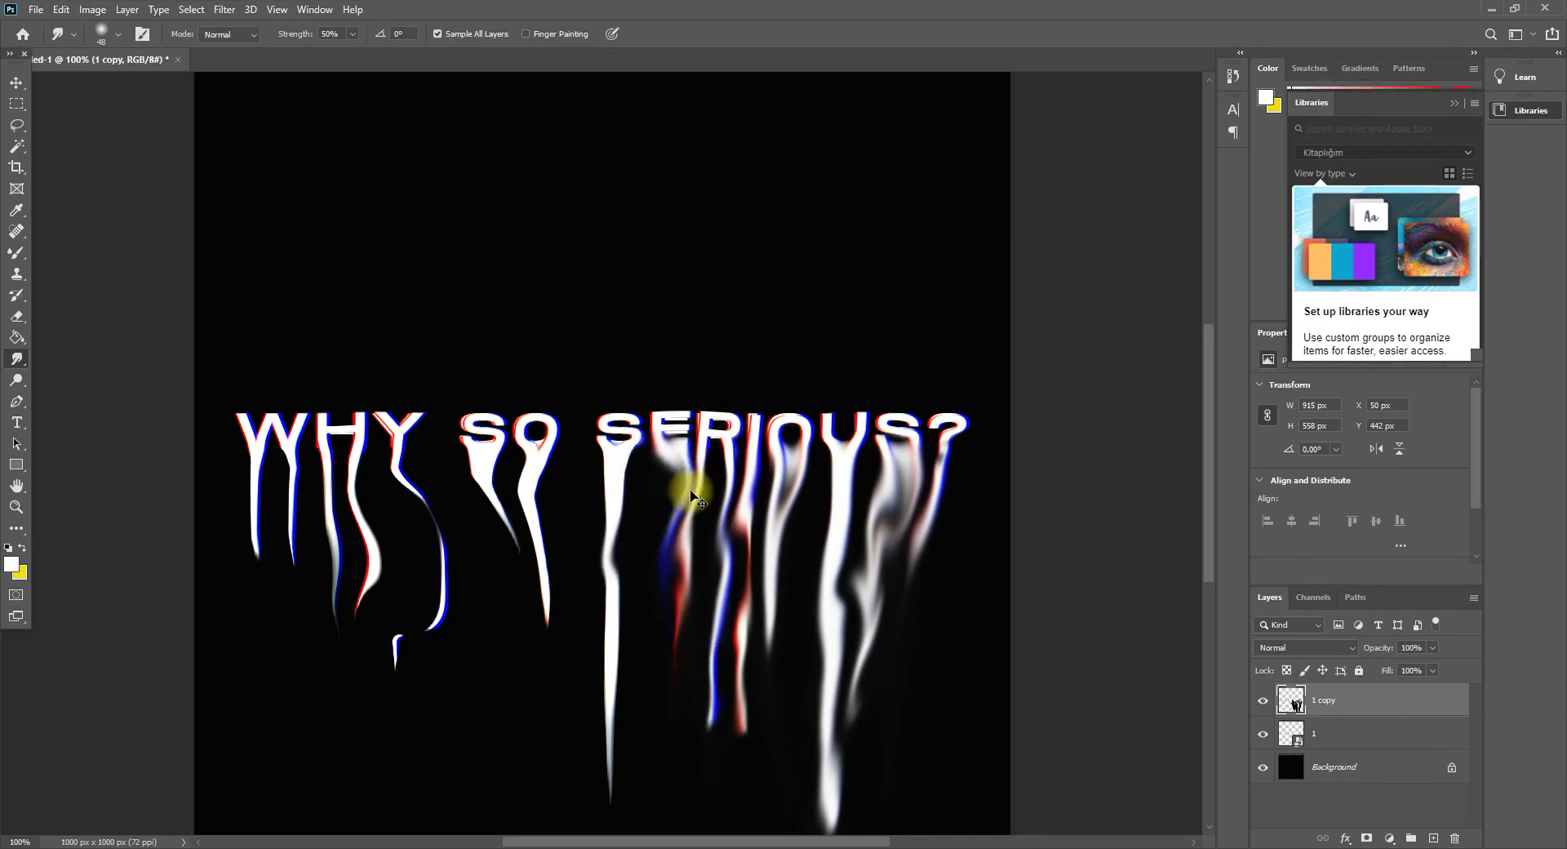
key(ctrl+z)
drag(665, 449, 661, 599)
key(ctrl+z)
- Smudge the long drip beneath the first S of SERIOUS into a soft, wavy streak
drag(682, 459, 647, 699)
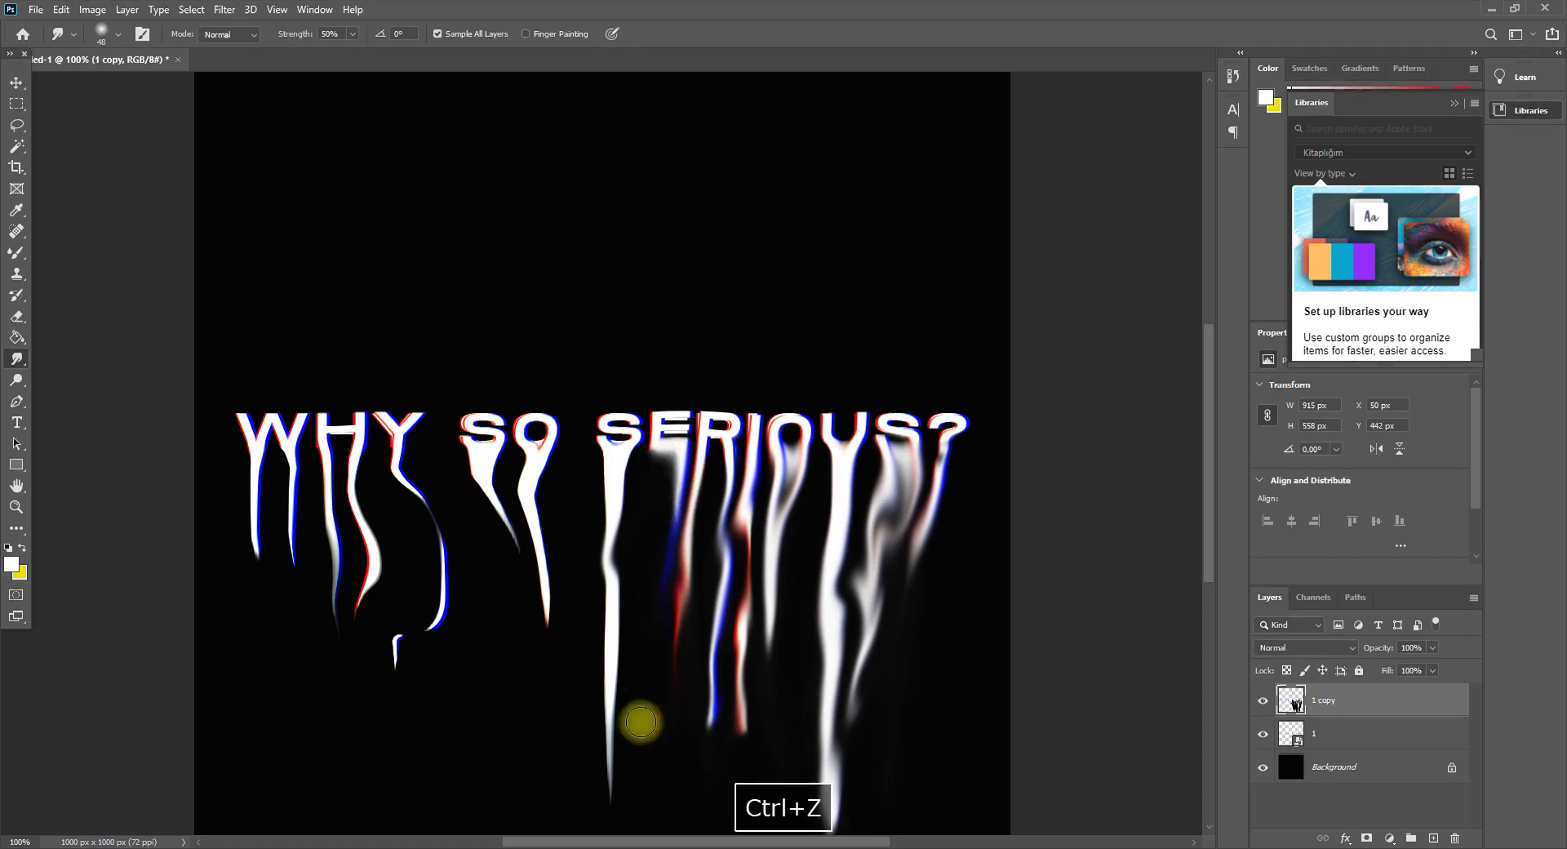
mouse_move(620, 454)
mouse_down()
mouse_move(596, 590)
mouse_move(581, 489)
mouse_move(622, 713)
mouse_move(590, 569)
mouse_move(600, 772)
mouse_move(615, 658)
mouse_up()
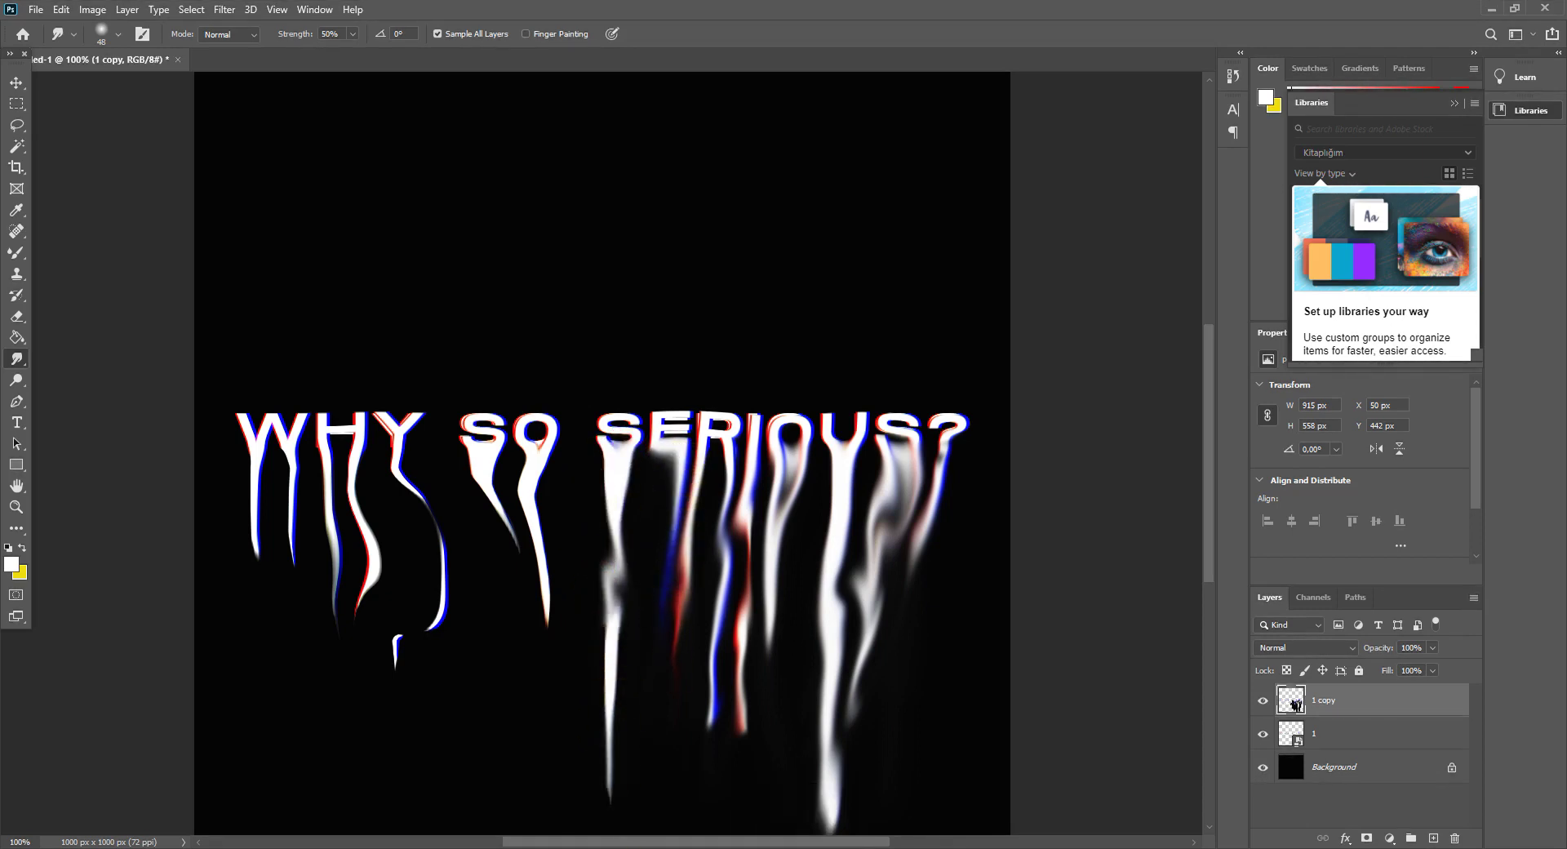
drag(604, 645, 608, 608)
- Smudge the drips beneath the S and O of SO downward into soft, smoky streaks
mouse_move(536, 447)
mouse_down()
mouse_move(506, 535)
mouse_move(542, 543)
mouse_move(545, 620)
mouse_up()
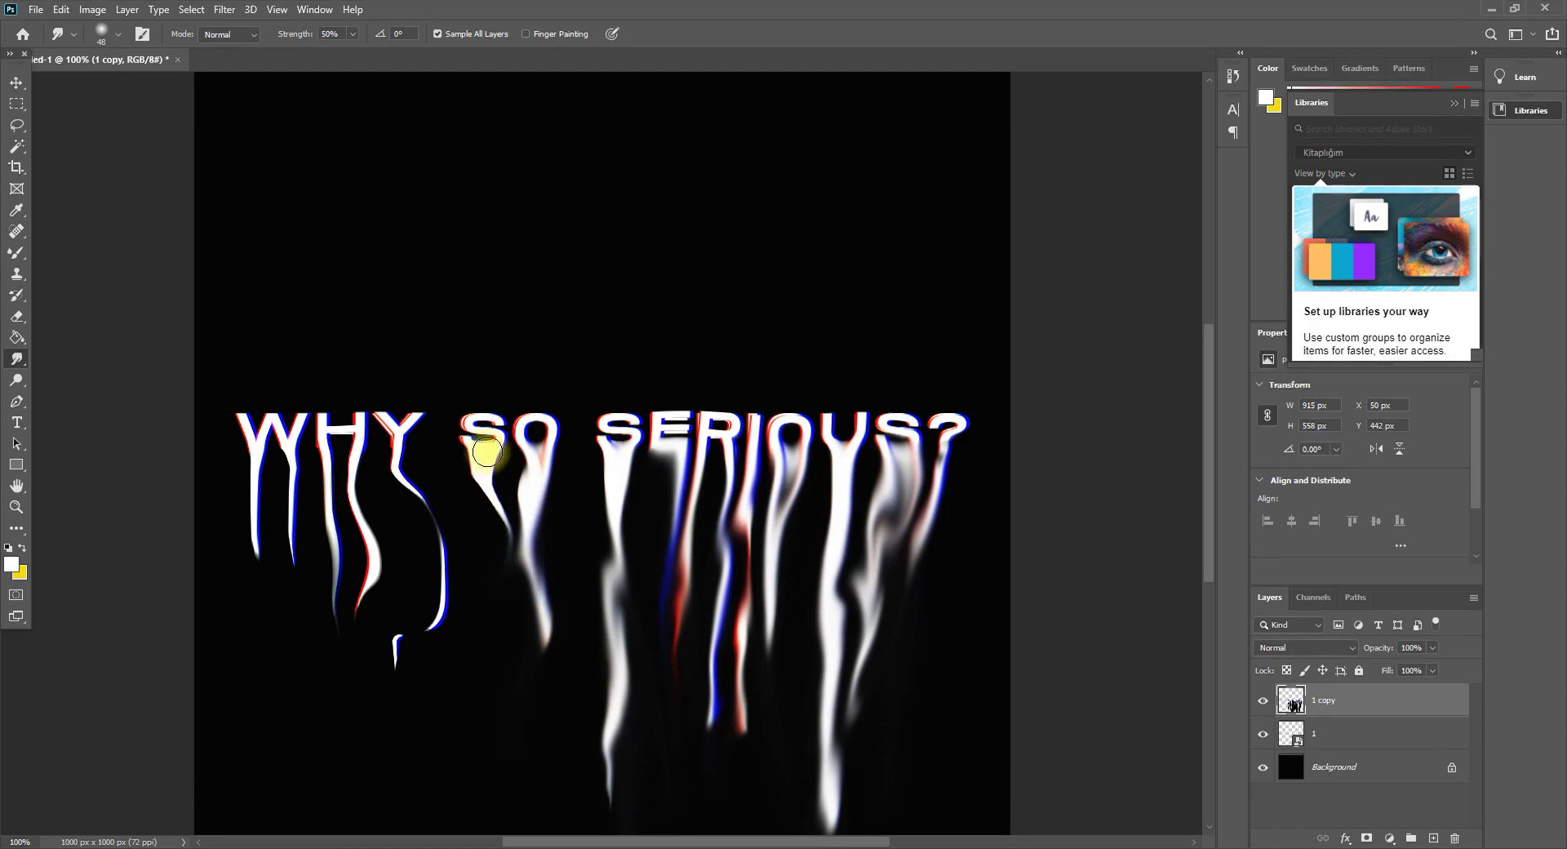
drag(496, 465, 510, 586)
drag(491, 509, 531, 657)
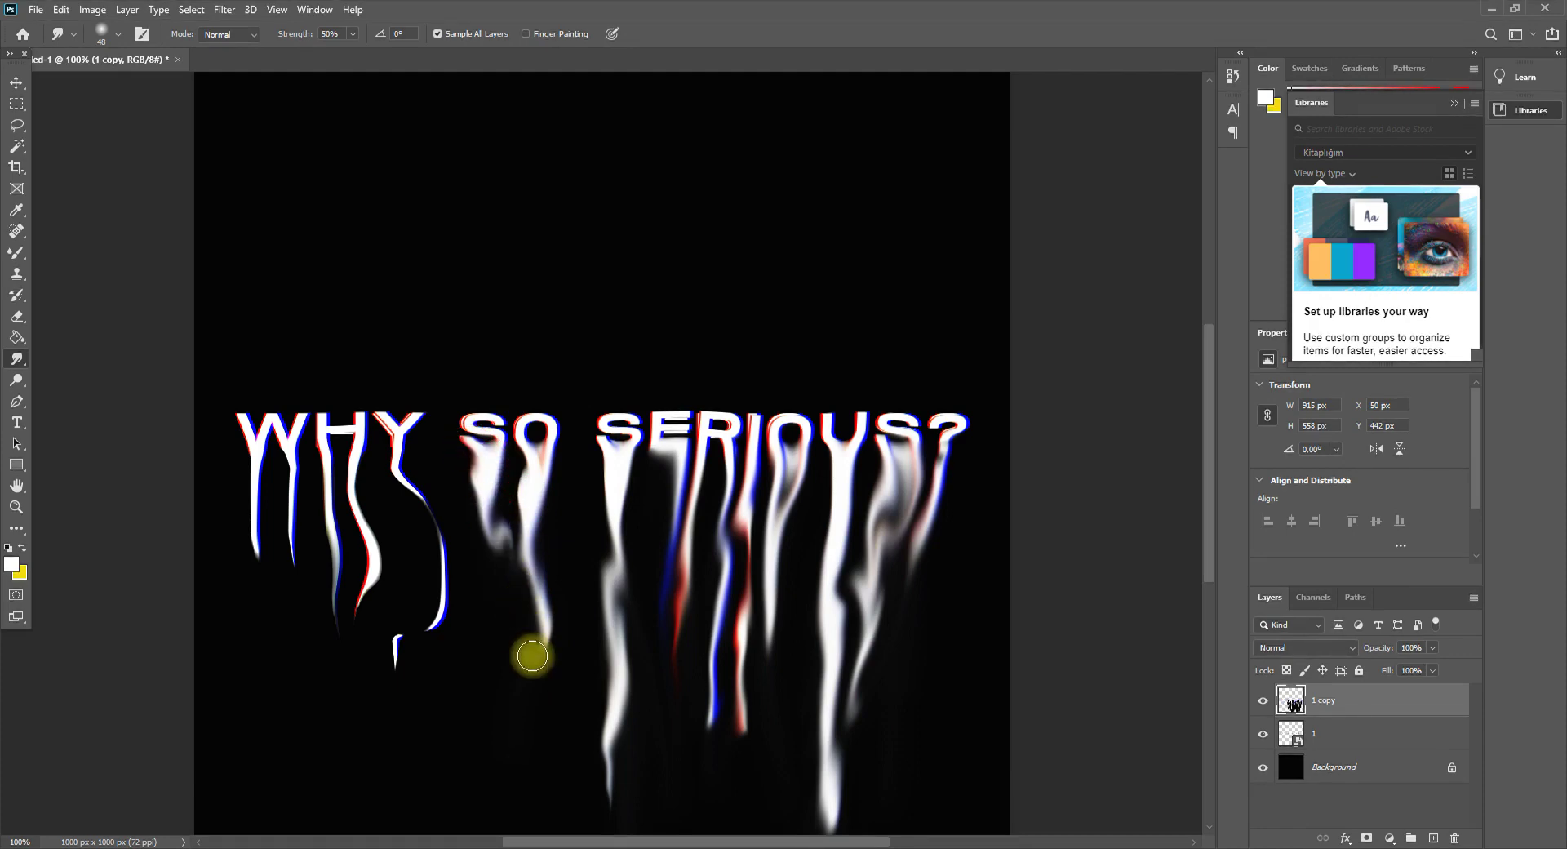
mouse_move(505, 524)
mouse_down()
mouse_move(529, 652)
mouse_move(519, 527)
mouse_move(518, 645)
mouse_move(532, 531)
mouse_move(539, 692)
mouse_up()
drag(532, 557, 527, 742)
mouse_move(522, 558)
mouse_down()
mouse_move(518, 794)
mouse_move(514, 594)
mouse_move(503, 777)
mouse_up()
- Smudge the lower parts of the drips beneath SERIOUS further down toward the canvas's bottom edge
drag(608, 560, 585, 834)
drag(786, 537, 769, 839)
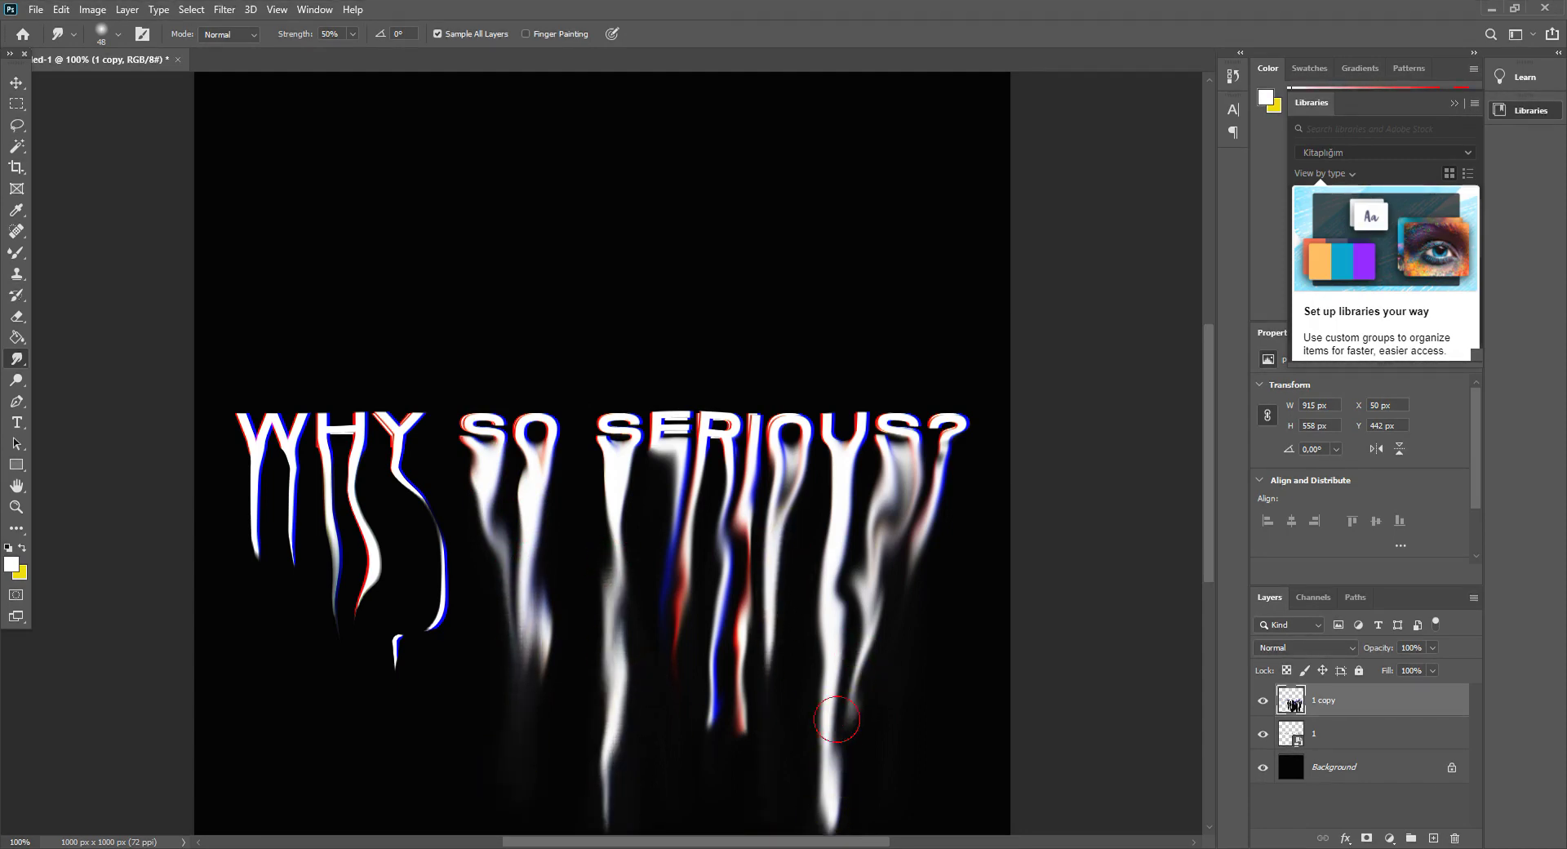
drag(871, 631, 786, 845)
mouse_move(775, 553)
mouse_down()
mouse_move(763, 821)
mouse_move(739, 760)
mouse_up()
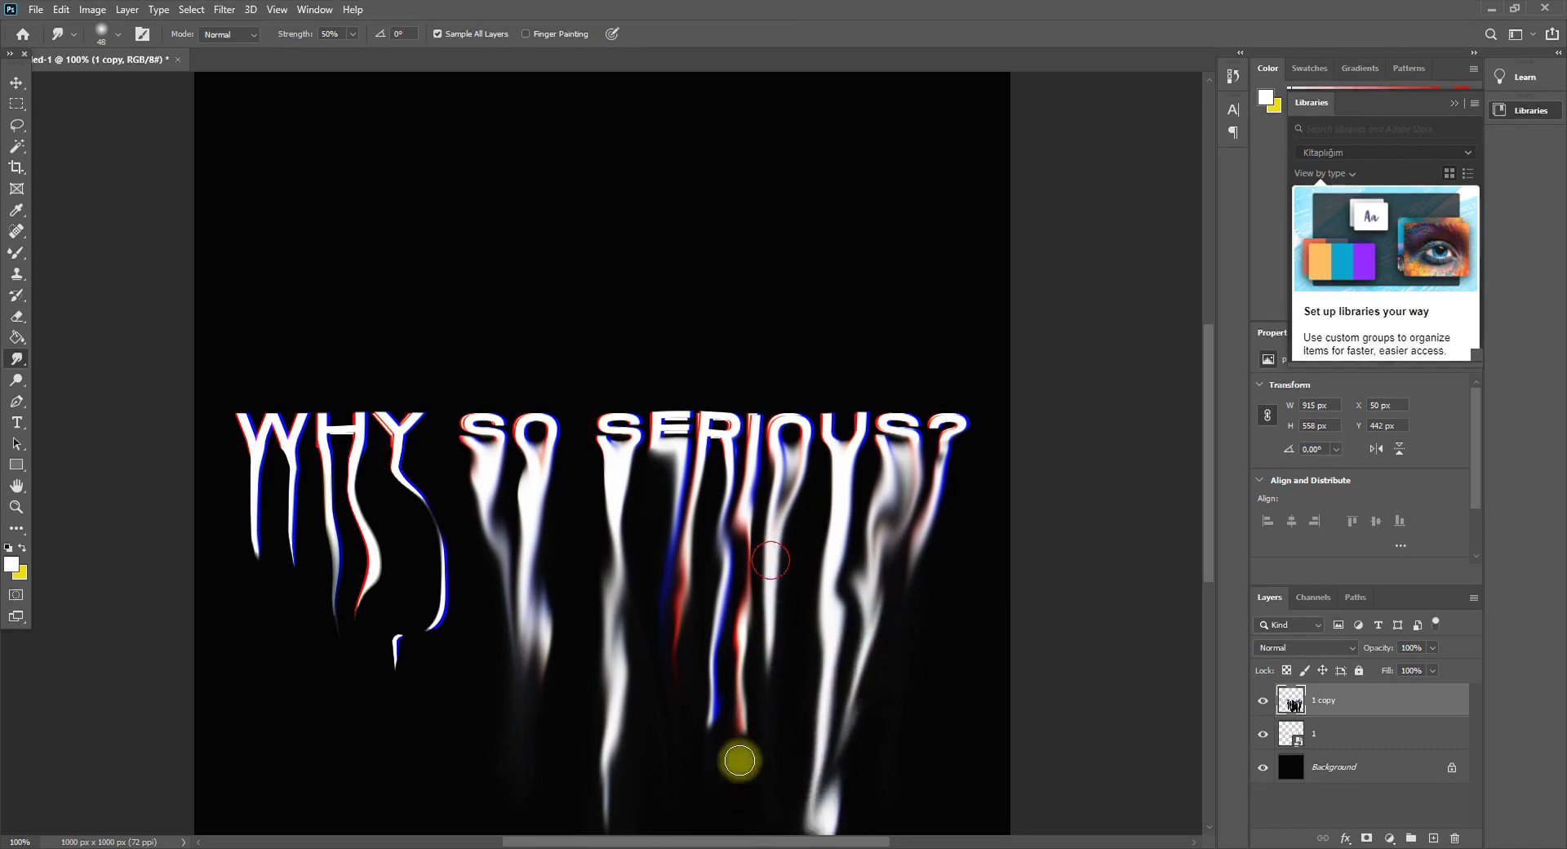
- Smudge the drips beneath the Y, H and W of WHY downward into long, soft streaks
mouse_move(591, 583)
mouse_down()
mouse_move(524, 500)
mouse_move(457, 458)
mouse_move(400, 461)
mouse_move(429, 679)
mouse_move(392, 465)
mouse_move(431, 537)
mouse_move(421, 488)
mouse_move(419, 601)
mouse_move(437, 559)
mouse_move(427, 511)
mouse_move(403, 762)
mouse_move(427, 507)
mouse_move(424, 733)
mouse_move(437, 524)
mouse_move(429, 779)
mouse_move(452, 546)
mouse_move(401, 815)
mouse_move(368, 798)
mouse_move(419, 438)
mouse_move(392, 587)
mouse_move(443, 485)
mouse_move(400, 431)
mouse_move(400, 682)
mouse_move(399, 467)
mouse_move(428, 683)
mouse_move(444, 580)
mouse_up()
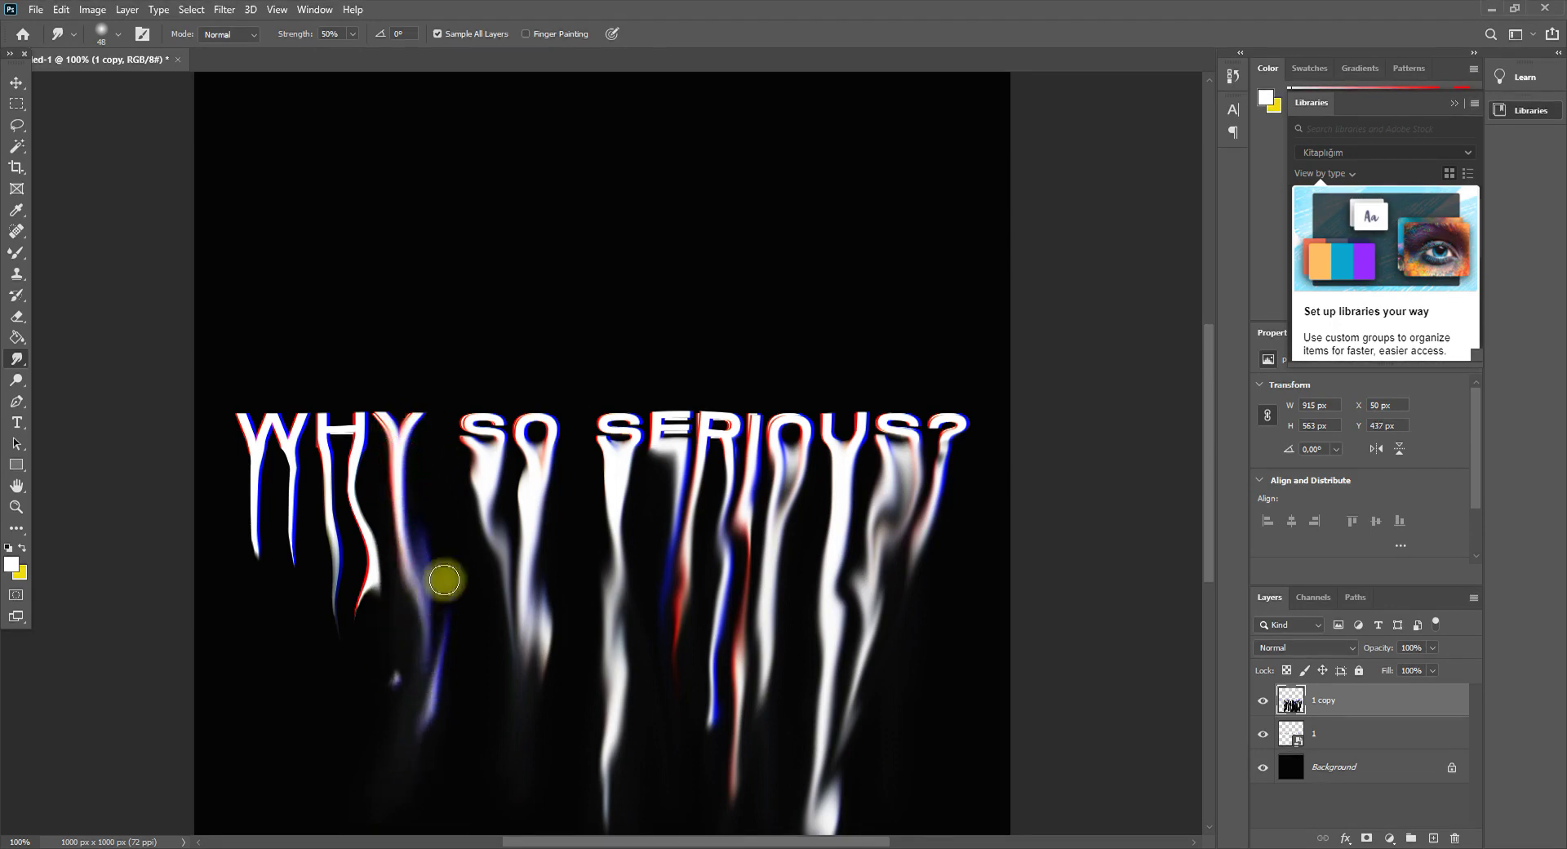
mouse_move(404, 844)
mouse_down()
mouse_move(360, 462)
mouse_move(367, 658)
mouse_move(370, 489)
mouse_move(416, 828)
mouse_up()
mouse_move(348, 537)
mouse_down()
mouse_move(336, 462)
mouse_move(360, 754)
mouse_move(353, 584)
mouse_move(336, 776)
mouse_move(287, 493)
mouse_up()
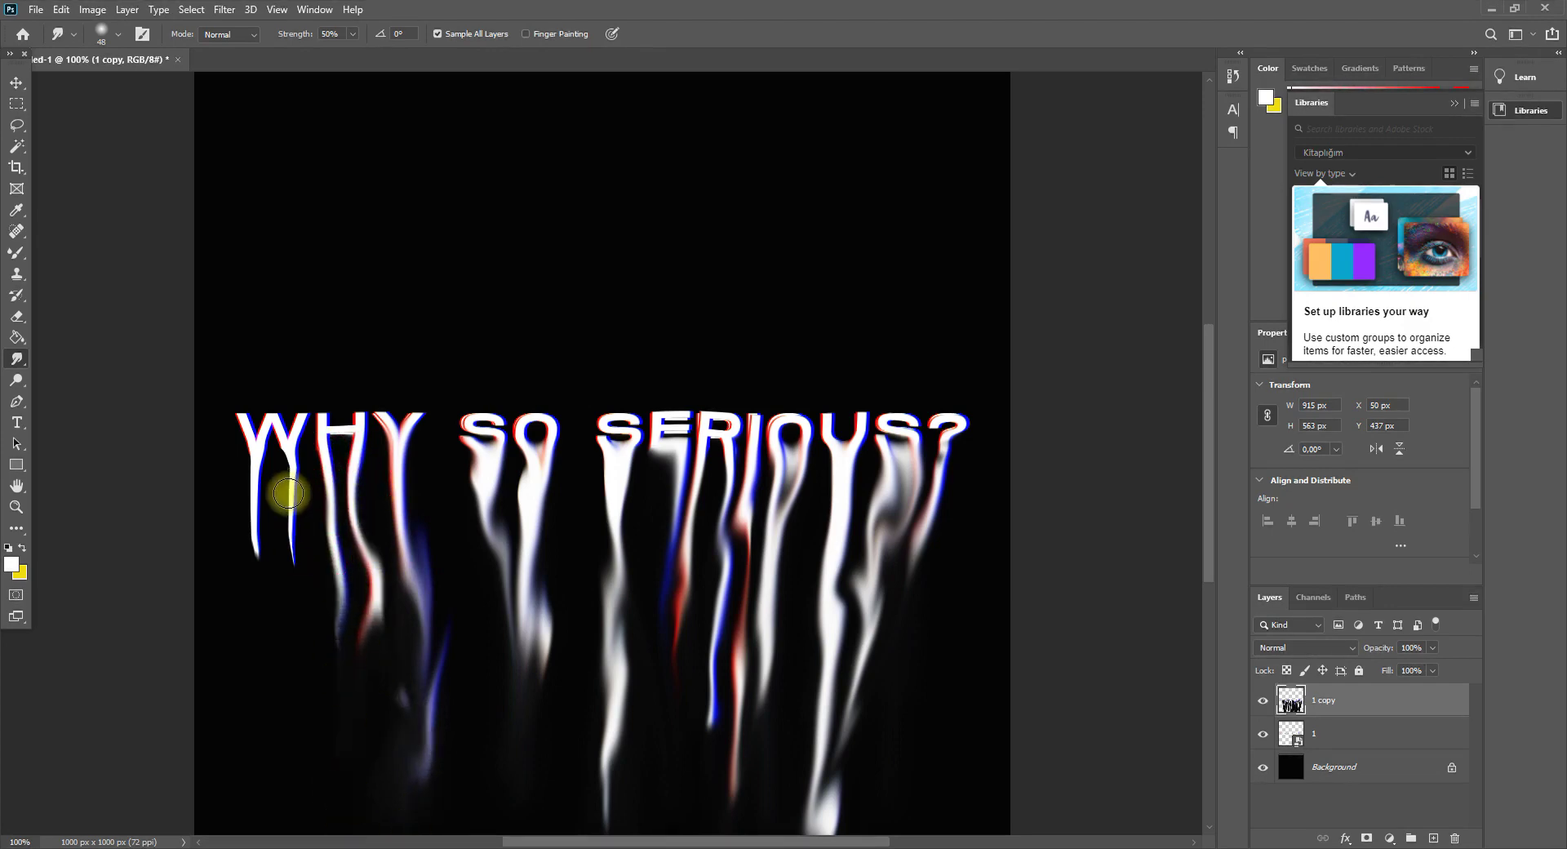
mouse_move(333, 671)
mouse_down()
mouse_move(360, 595)
mouse_move(332, 783)
mouse_move(388, 665)
mouse_move(361, 785)
mouse_up()
mouse_move(291, 464)
mouse_down()
mouse_move(307, 633)
mouse_move(252, 444)
mouse_move(252, 620)
mouse_move(255, 460)
mouse_move(346, 832)
mouse_move(290, 507)
mouse_move(371, 829)
mouse_move(275, 502)
mouse_move(302, 783)
mouse_move(342, 576)
mouse_move(328, 634)
mouse_move(264, 570)
mouse_move(349, 644)
mouse_move(325, 456)
mouse_move(332, 716)
mouse_move(266, 595)
mouse_up()
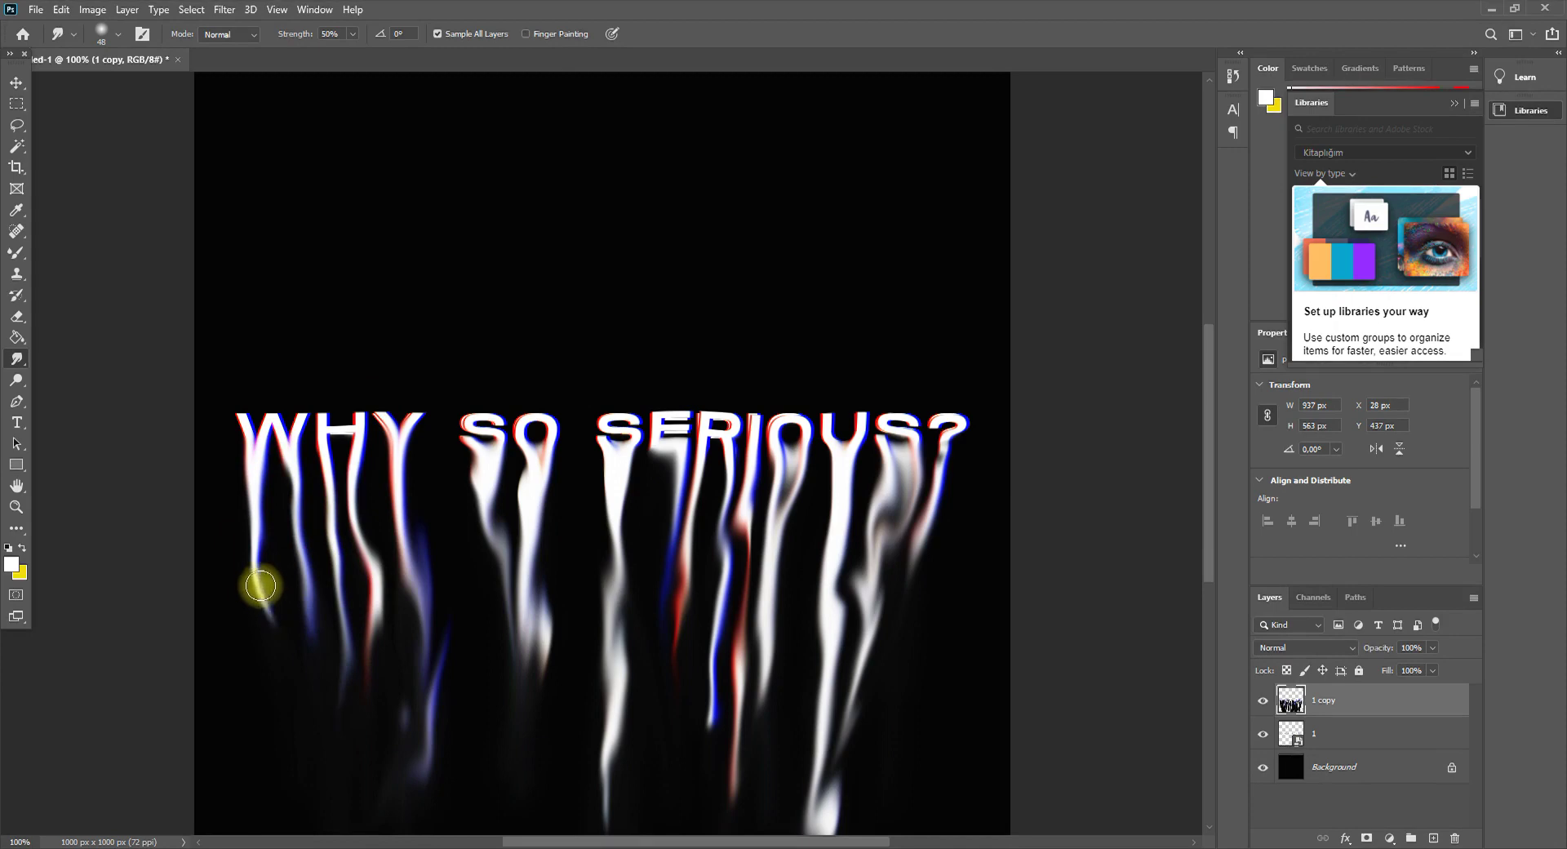
mouse_move(327, 845)
mouse_down()
mouse_move(307, 594)
mouse_move(360, 614)
mouse_move(357, 483)
mouse_move(374, 748)
mouse_move(373, 447)
mouse_up()
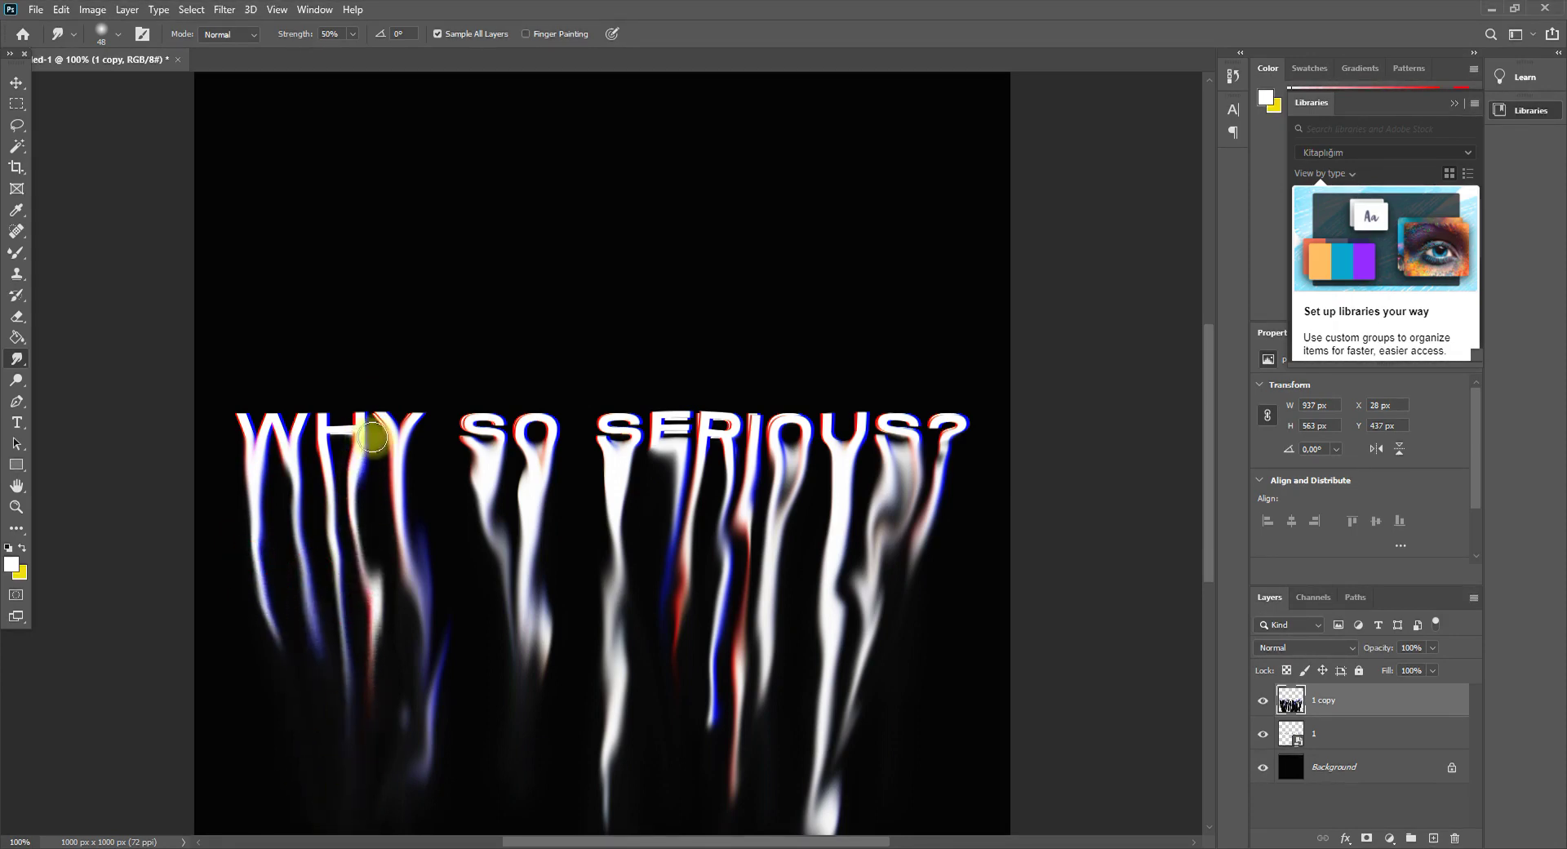
- Smudge the H and Y letterforms of WHY slightly, undo the unwanted strokes, and blend the W's second drip
key(ctrl+z)
drag(342, 453, 384, 612)
key(ctrl+z)
drag(385, 436, 369, 428)
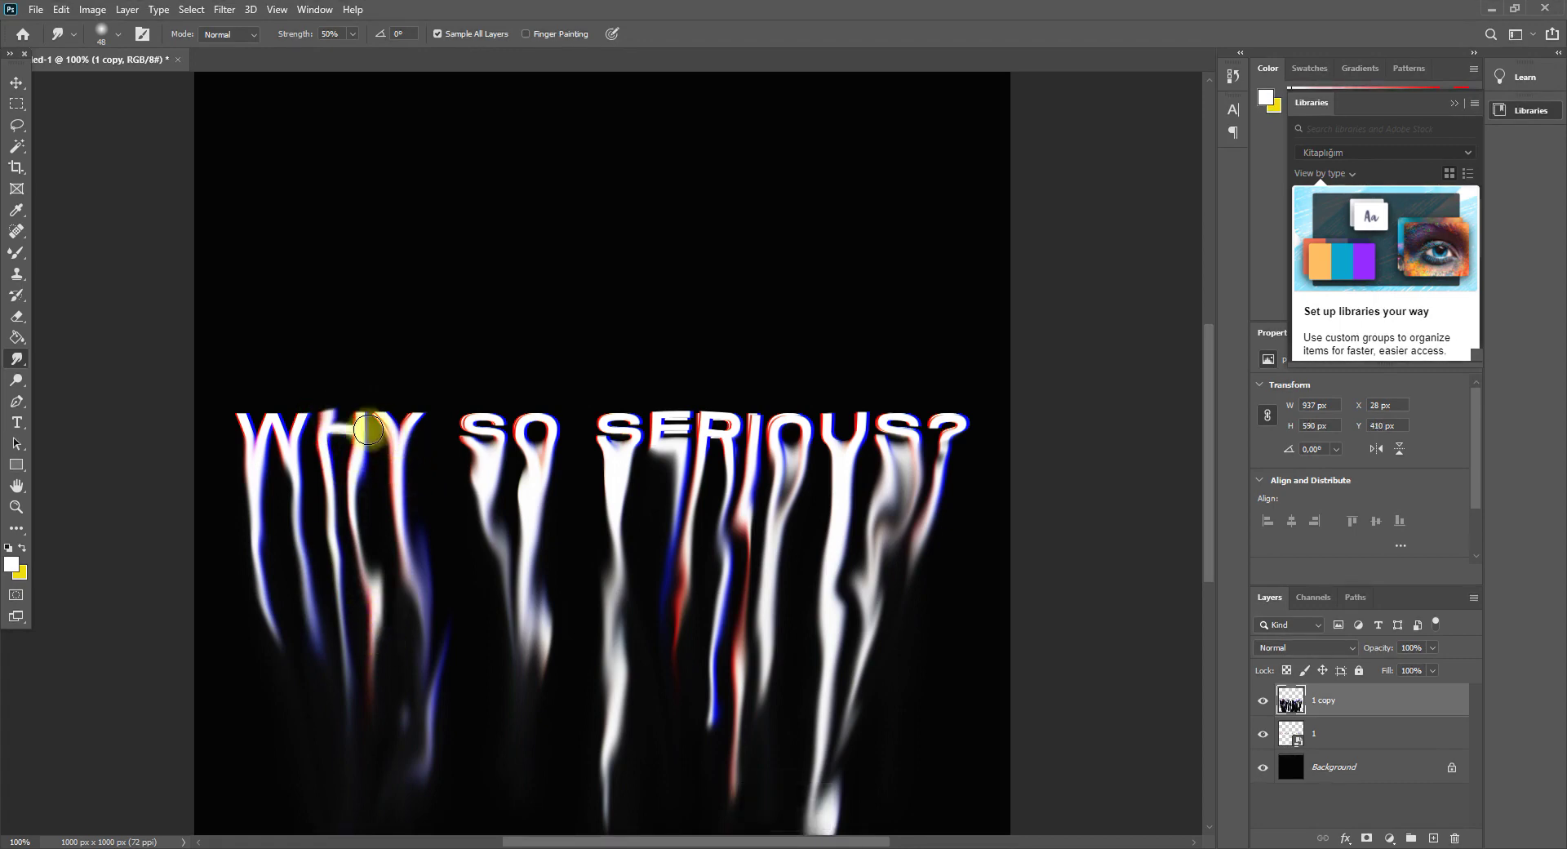
key(ctrl+z)
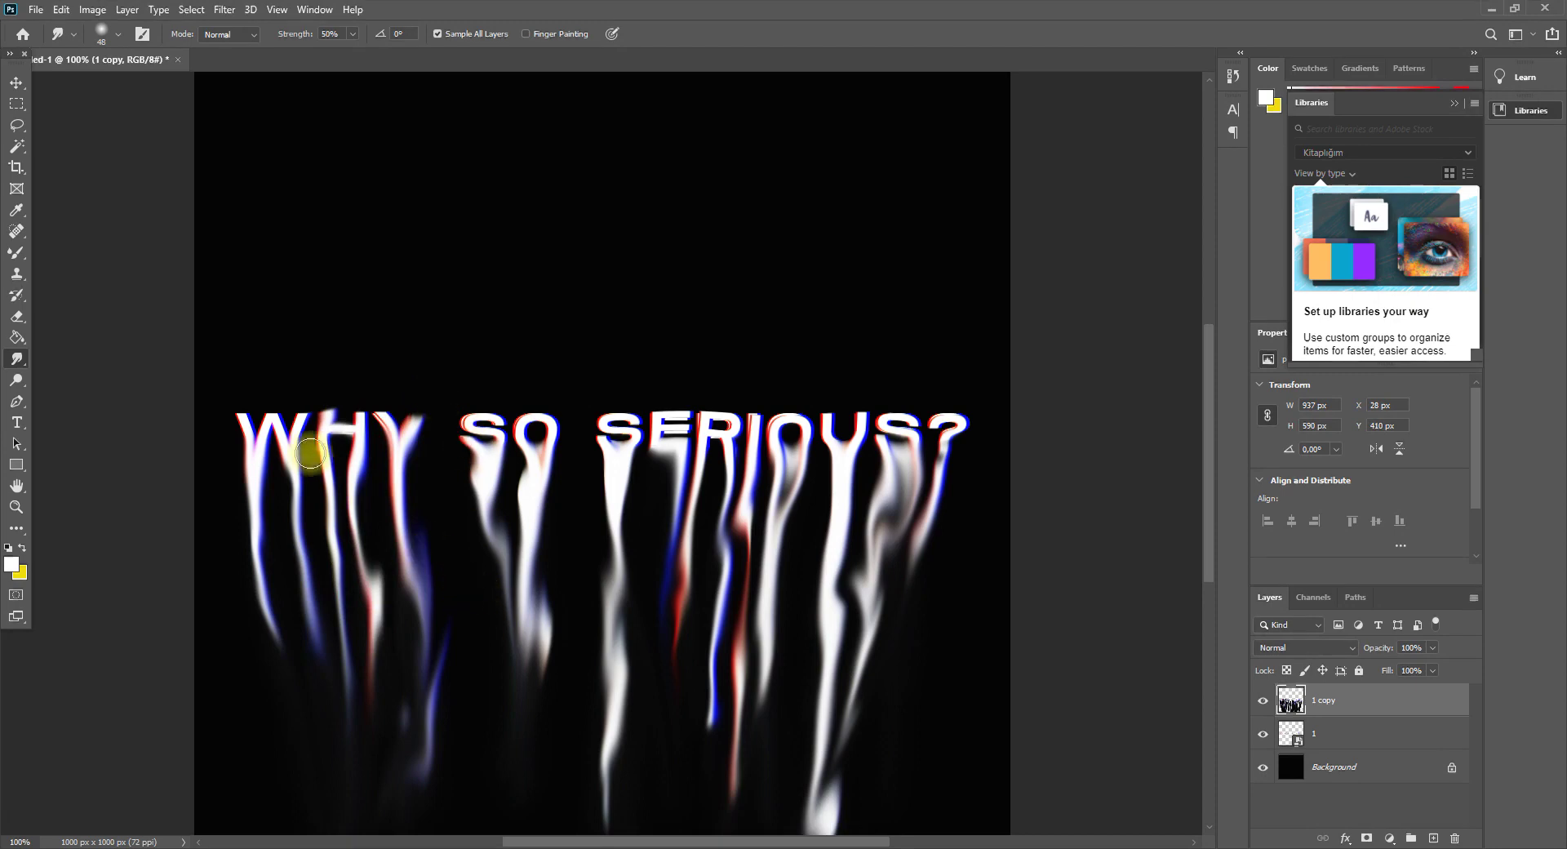
drag(300, 416, 308, 389)
key(ctrl+z)
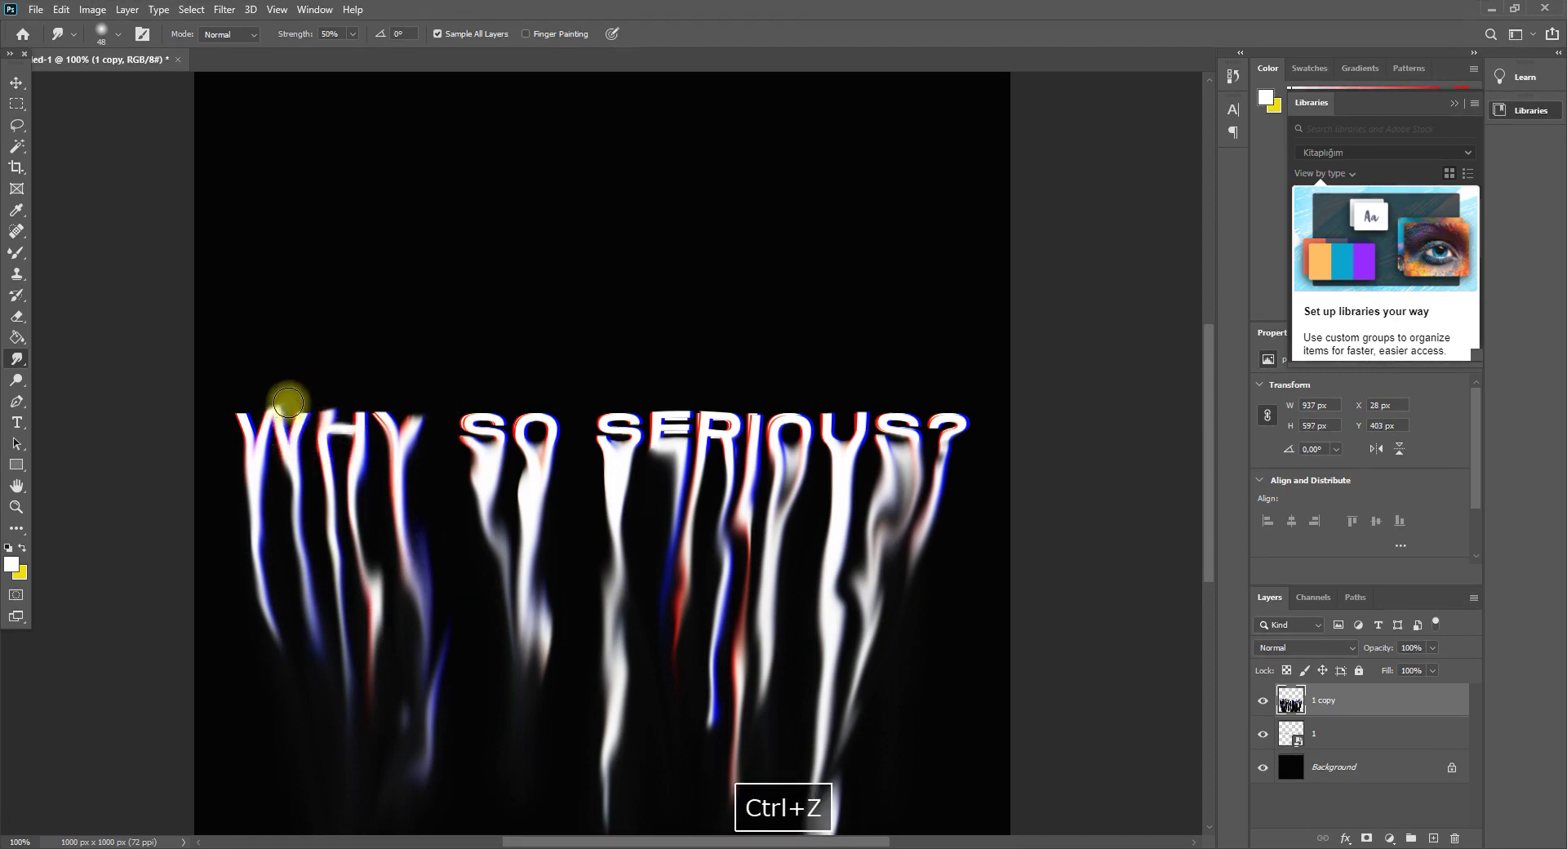
drag(308, 482, 308, 458)
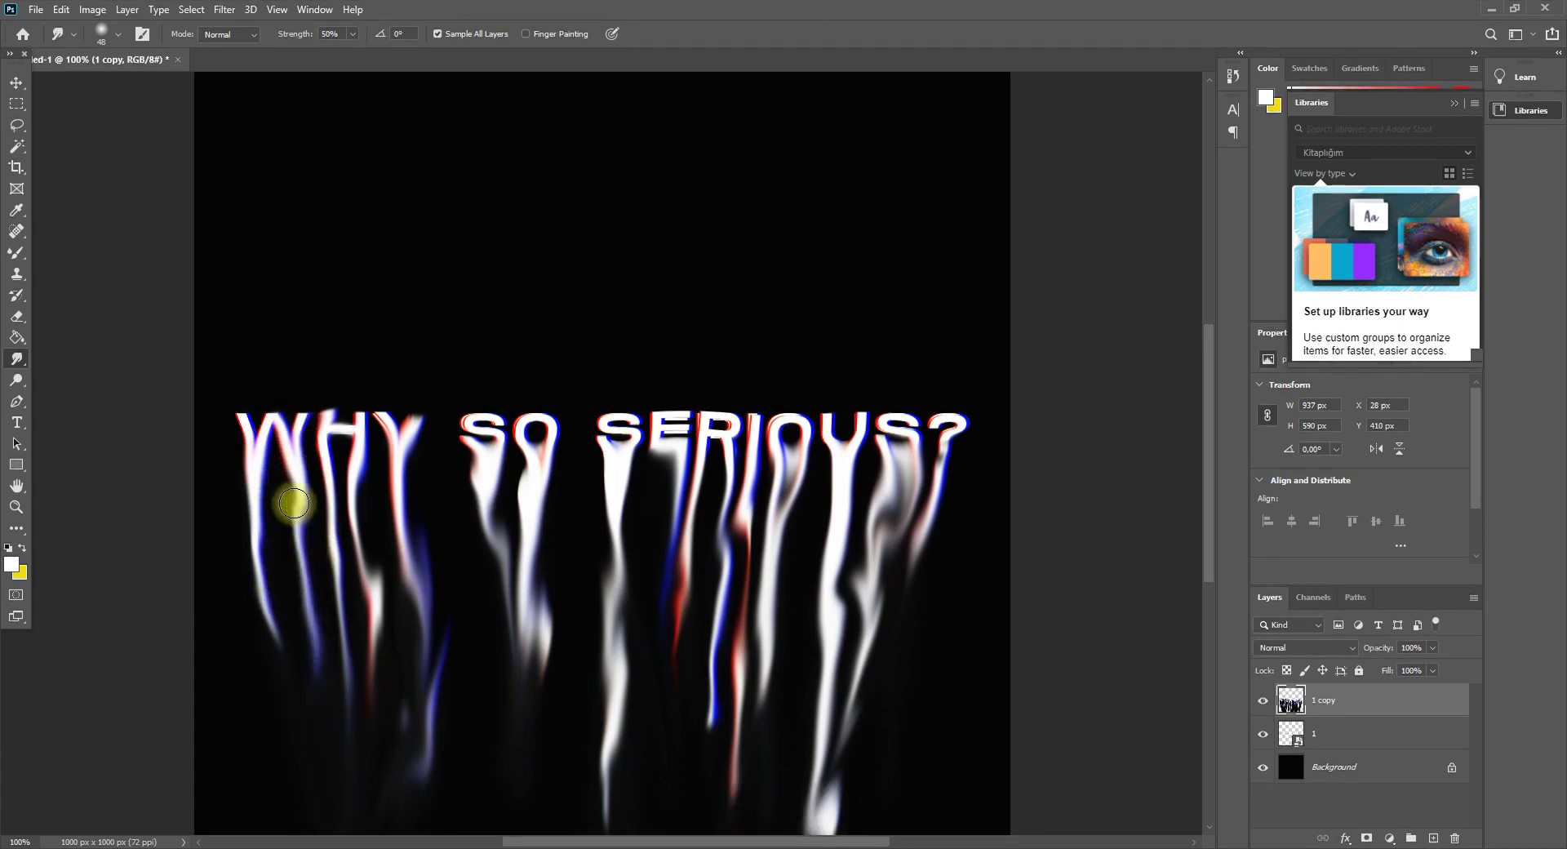
- Distort the S and O letterforms of SO with short smudge strokes, undoing the unwanted ones
drag(462, 439, 479, 418)
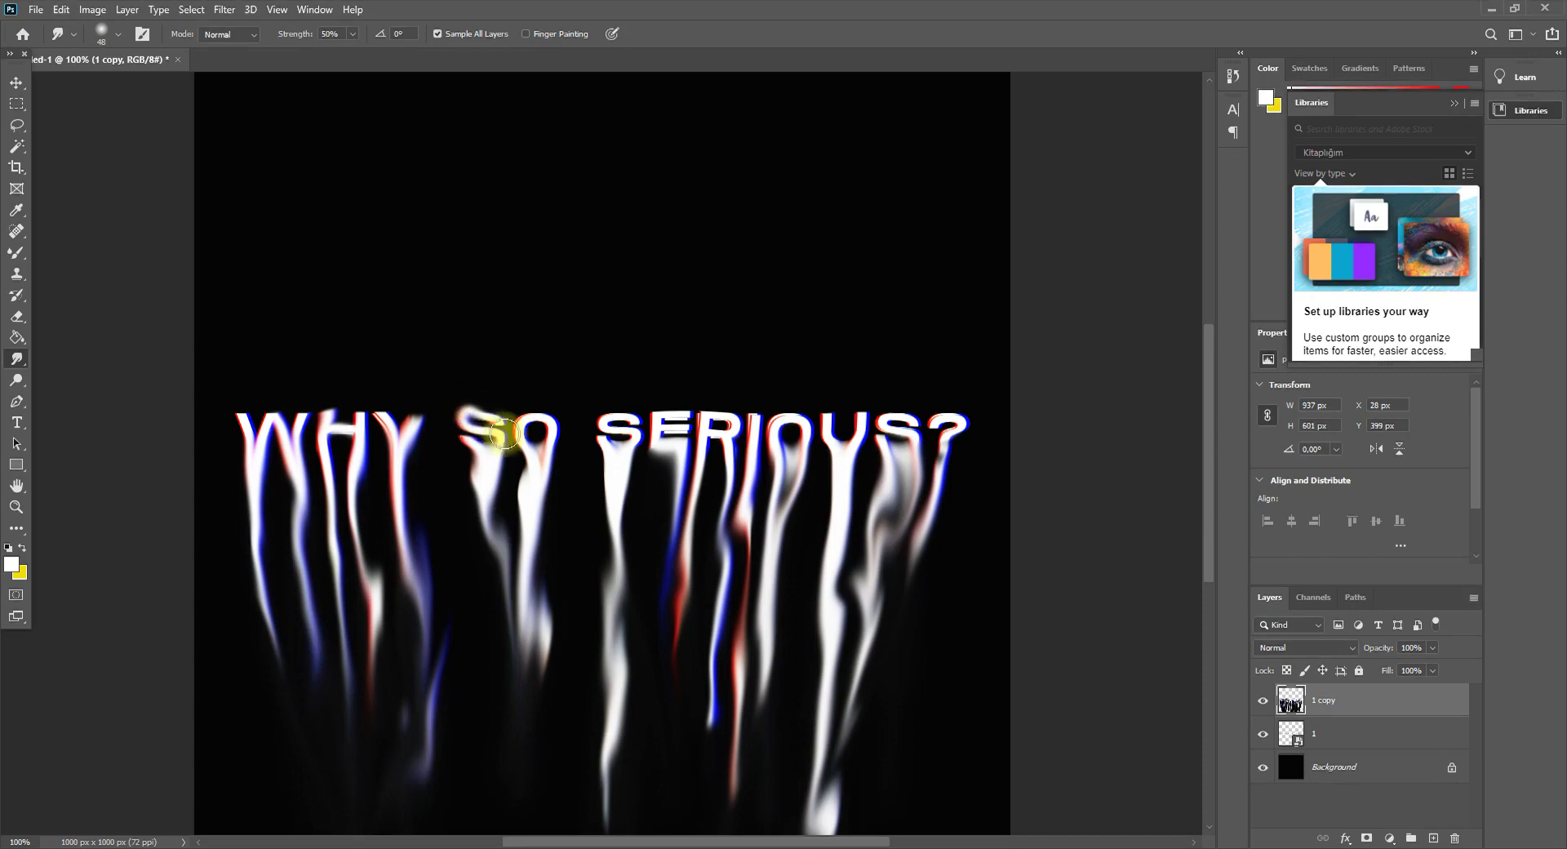
key(ctrl+z)
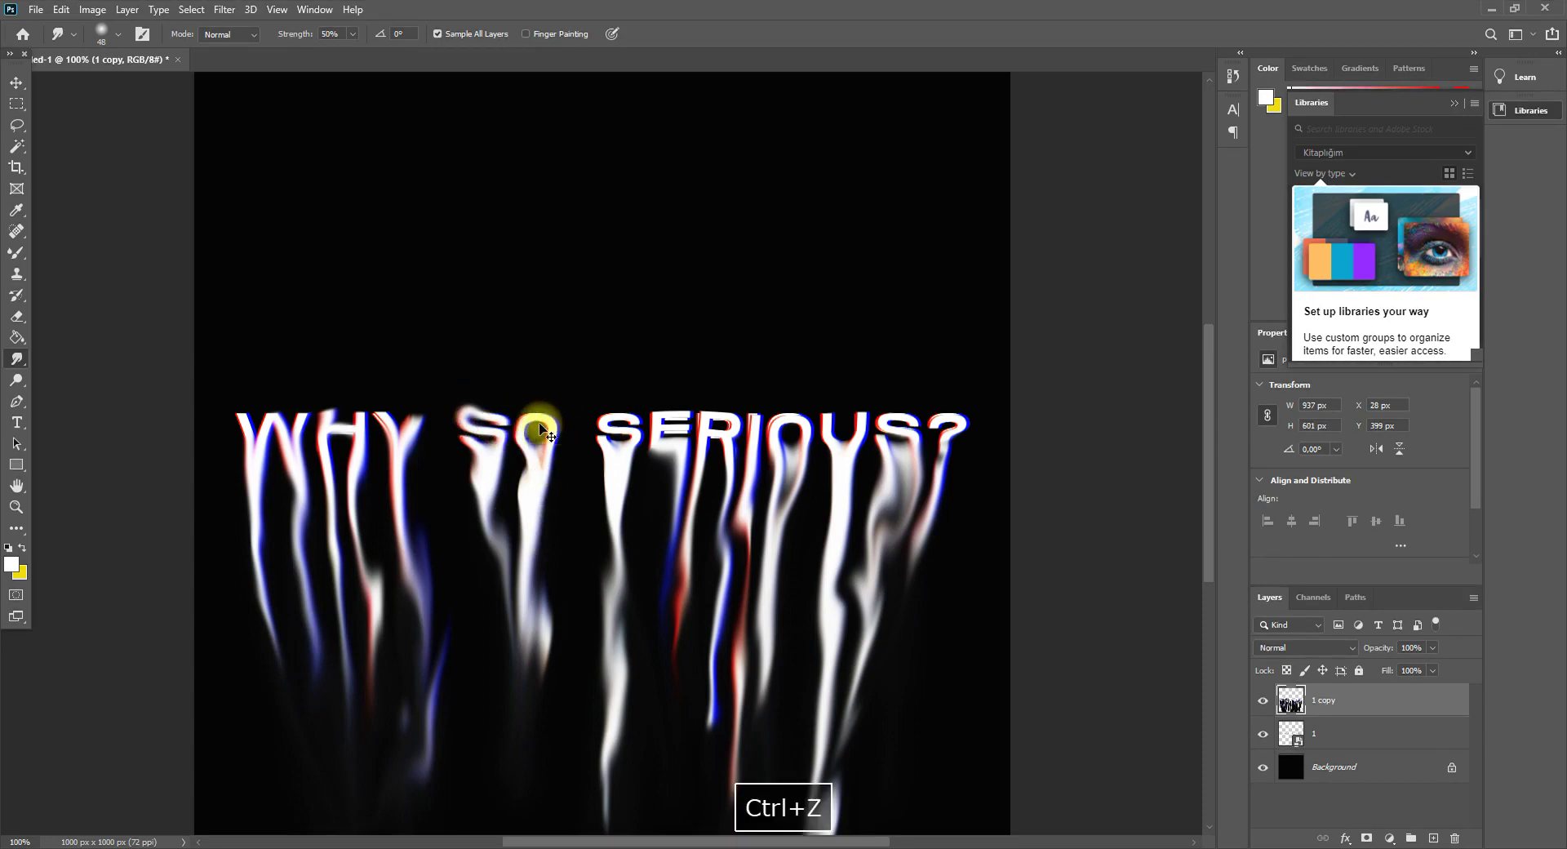
drag(543, 414, 537, 565)
key(ctrl+z)
drag(547, 421, 551, 581)
drag(531, 460, 490, 845)
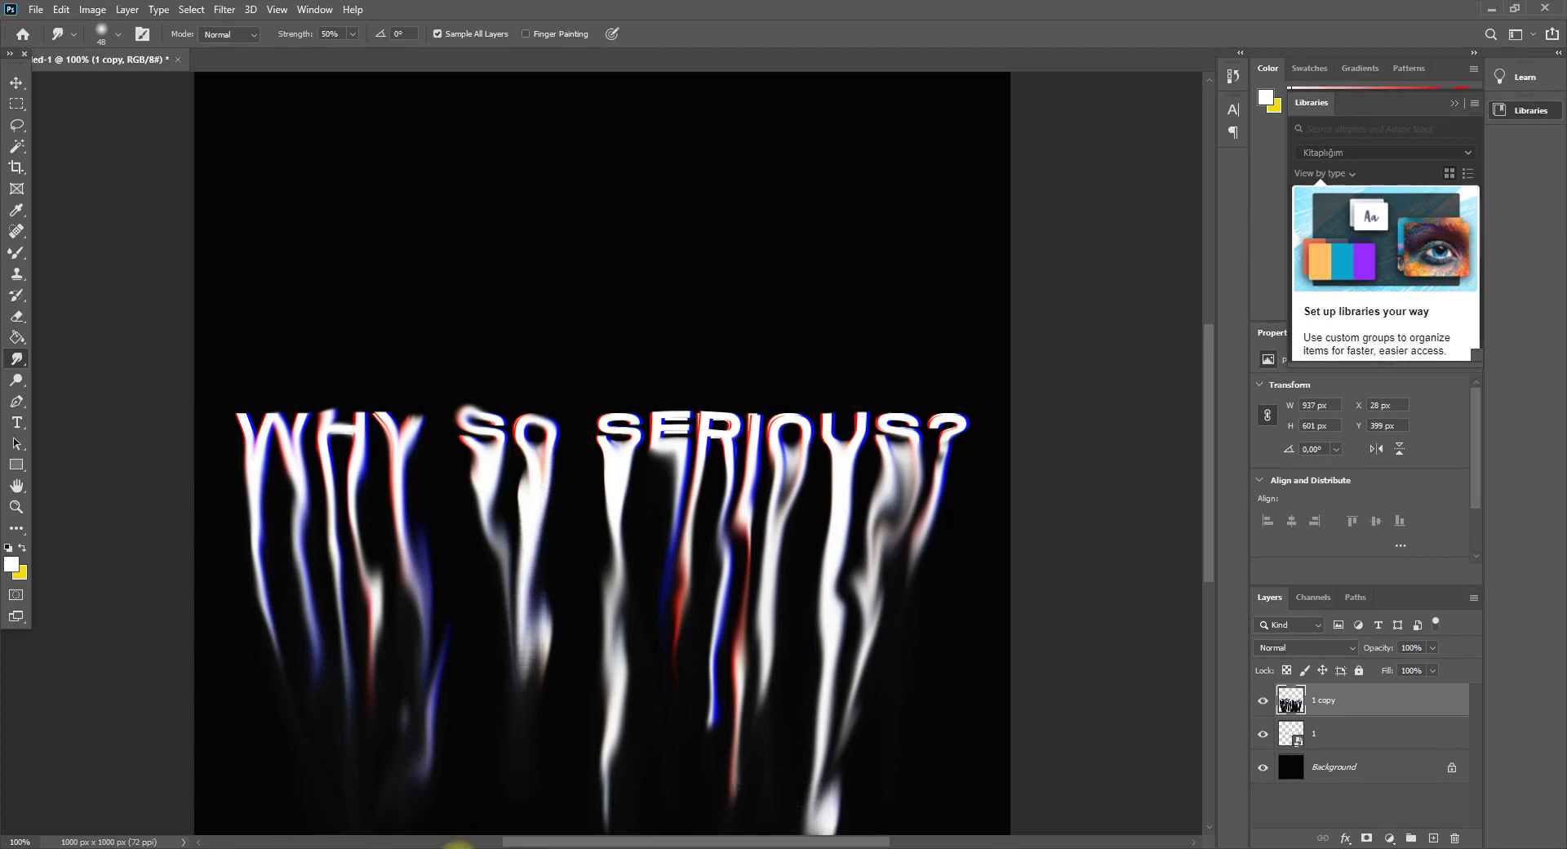
key(ctrl+z)
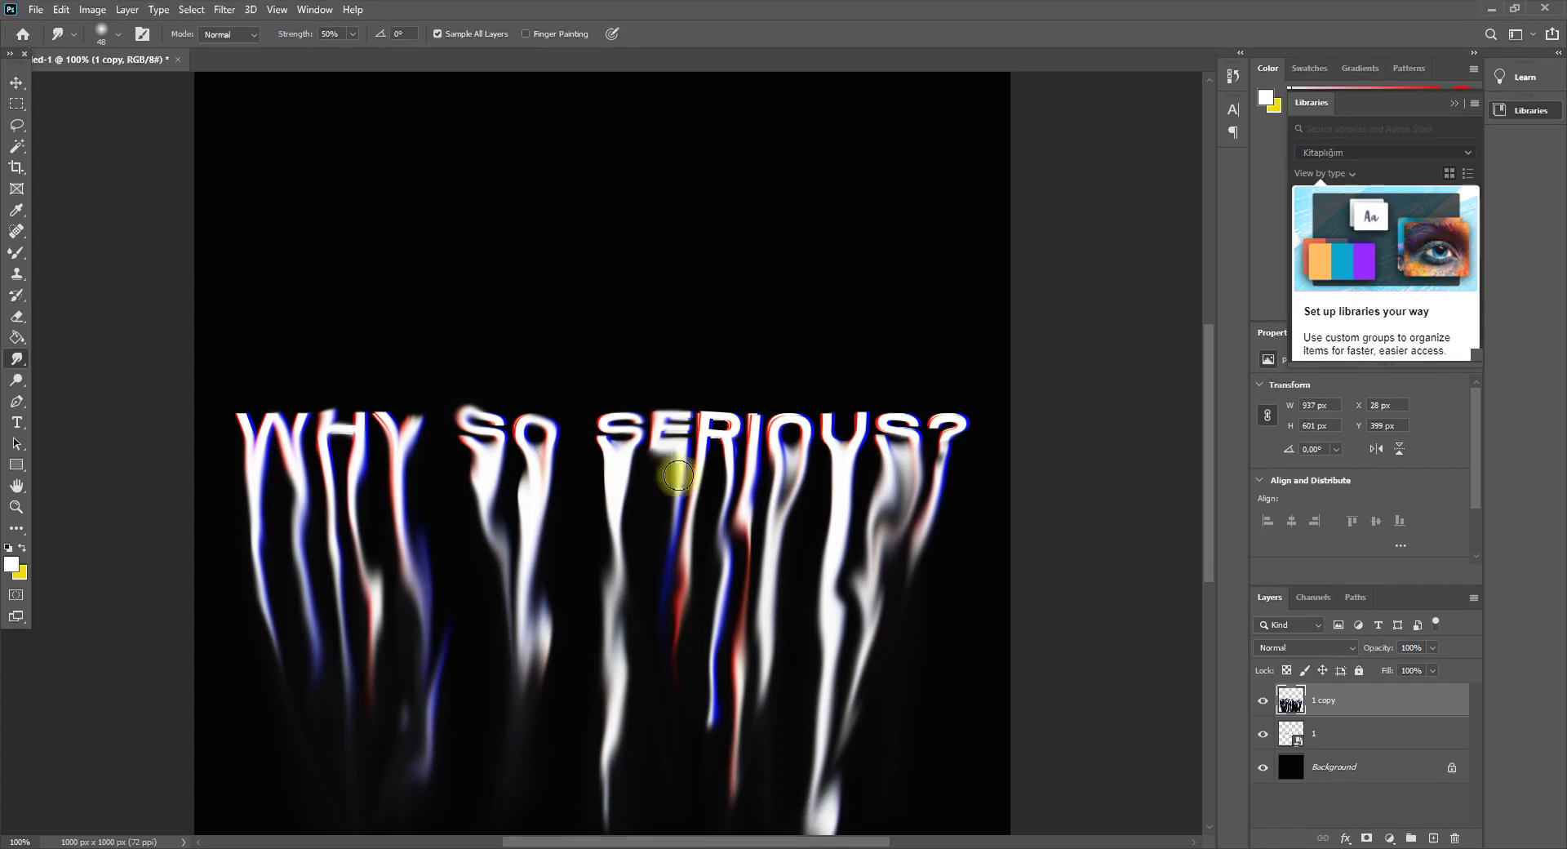
- Smudge the E, R and I of SERIOUS and their drips, undoing the unwanted strokes
key(ctrl+z)
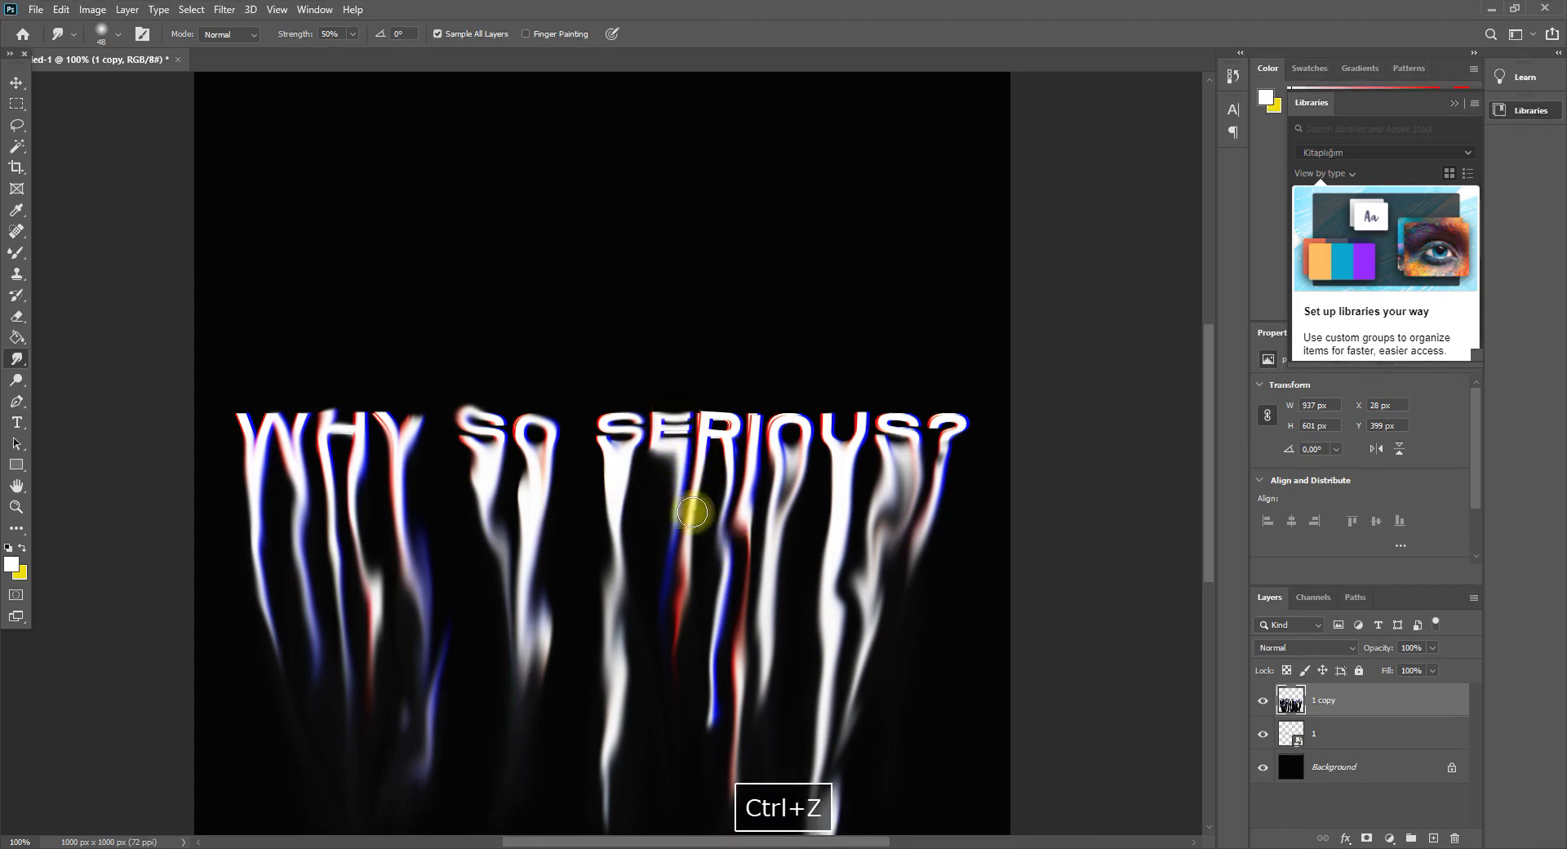
mouse_move(696, 496)
mouse_down()
mouse_move(684, 458)
mouse_move(656, 644)
mouse_move(684, 486)
mouse_up()
key(ctrl+z)
mouse_move(677, 406)
mouse_down()
mouse_move(745, 430)
mouse_move(783, 574)
mouse_move(725, 804)
mouse_up()
key(ctrl+z)
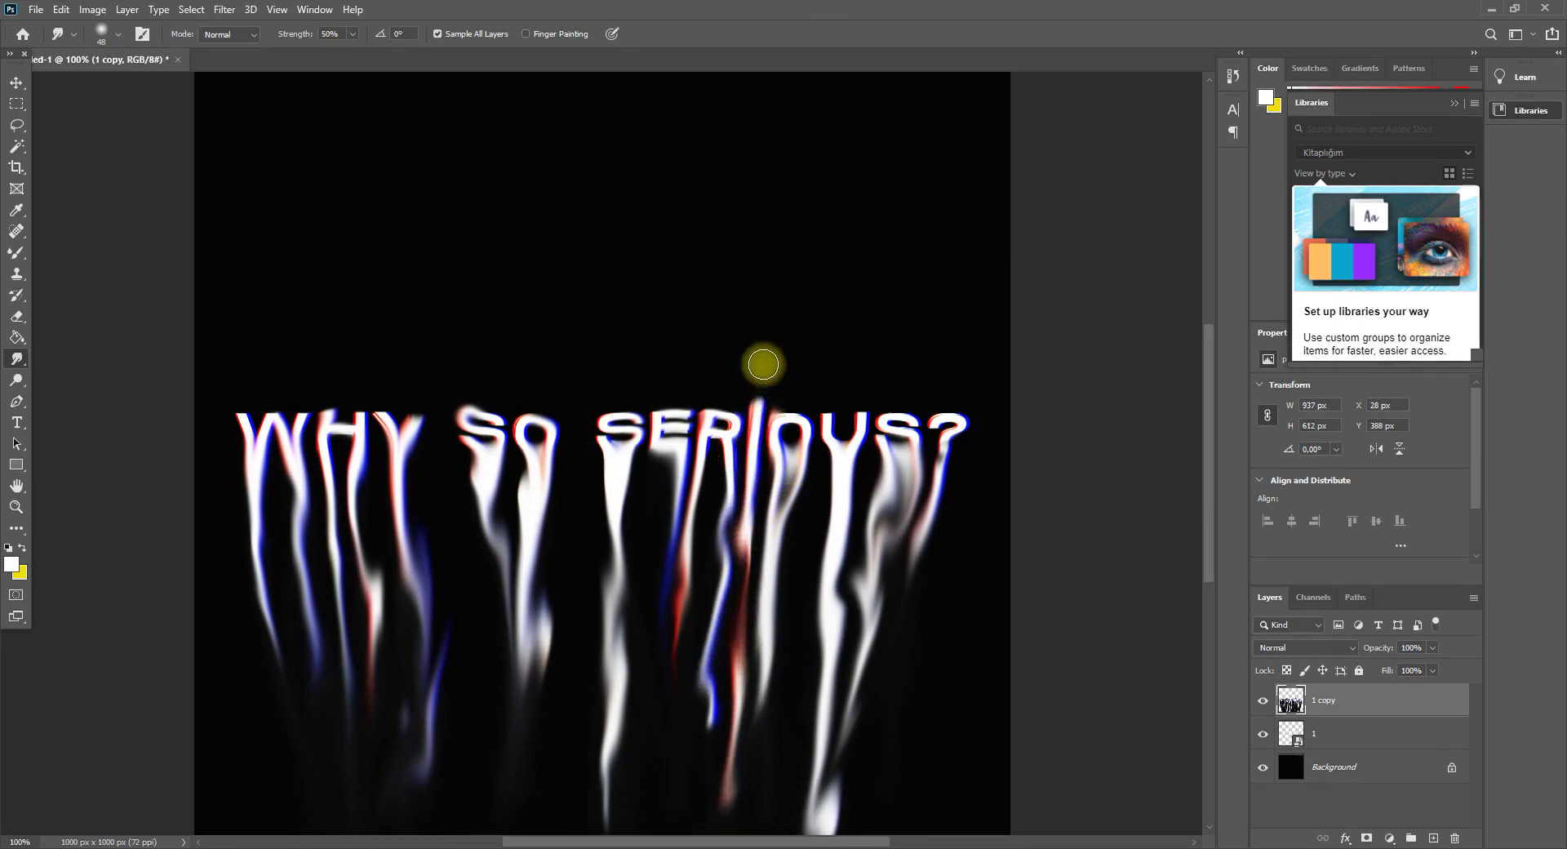
key(ctrl+z)
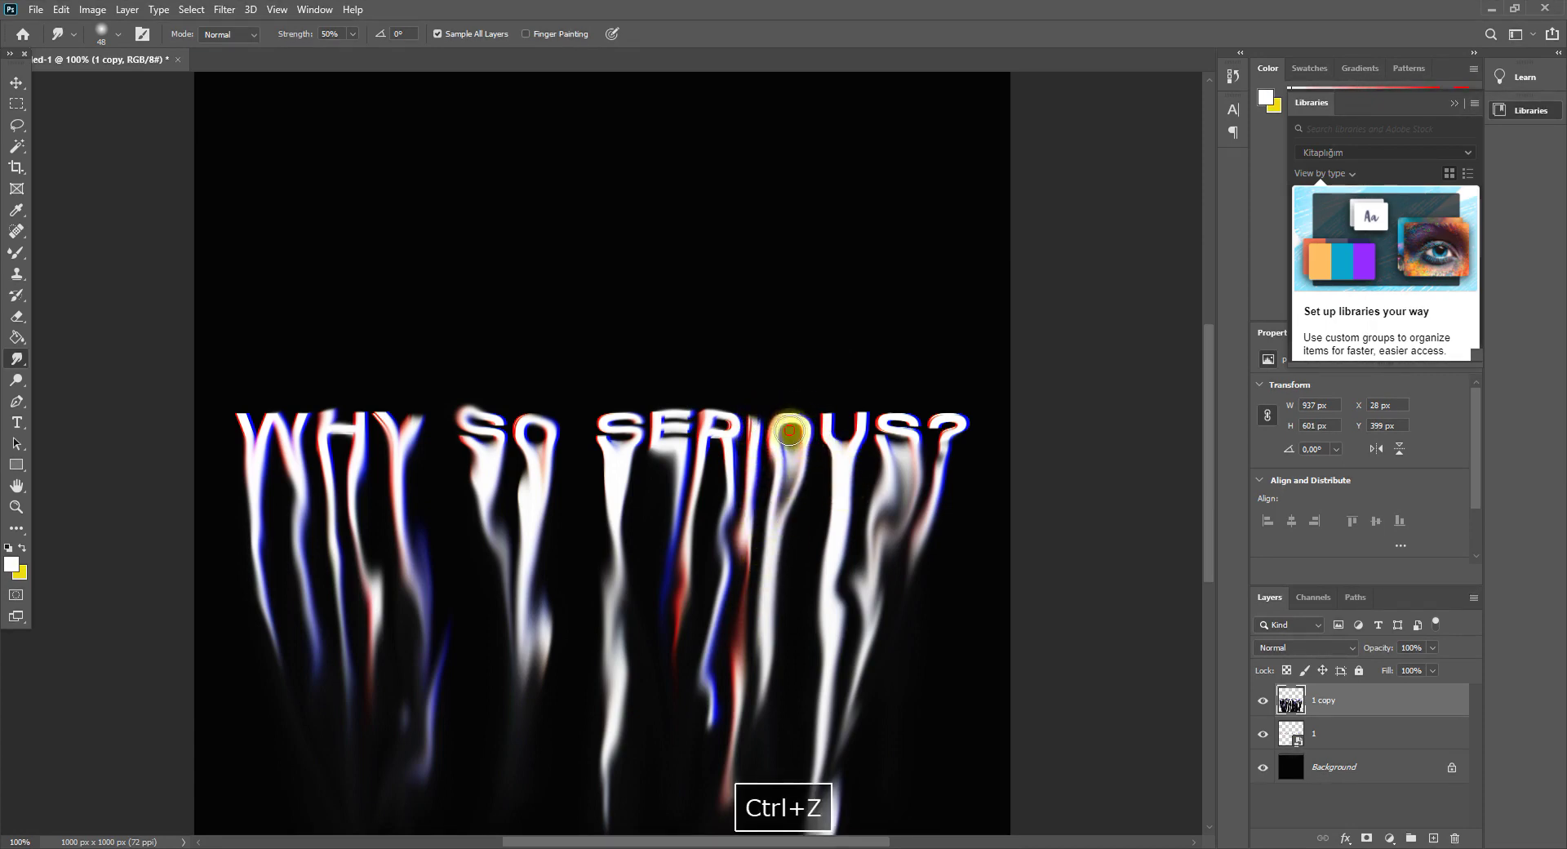
- Smudge the U of SERIOUS and its long drip, undoing the unwanted strokes on the U and final S
drag(833, 423, 848, 552)
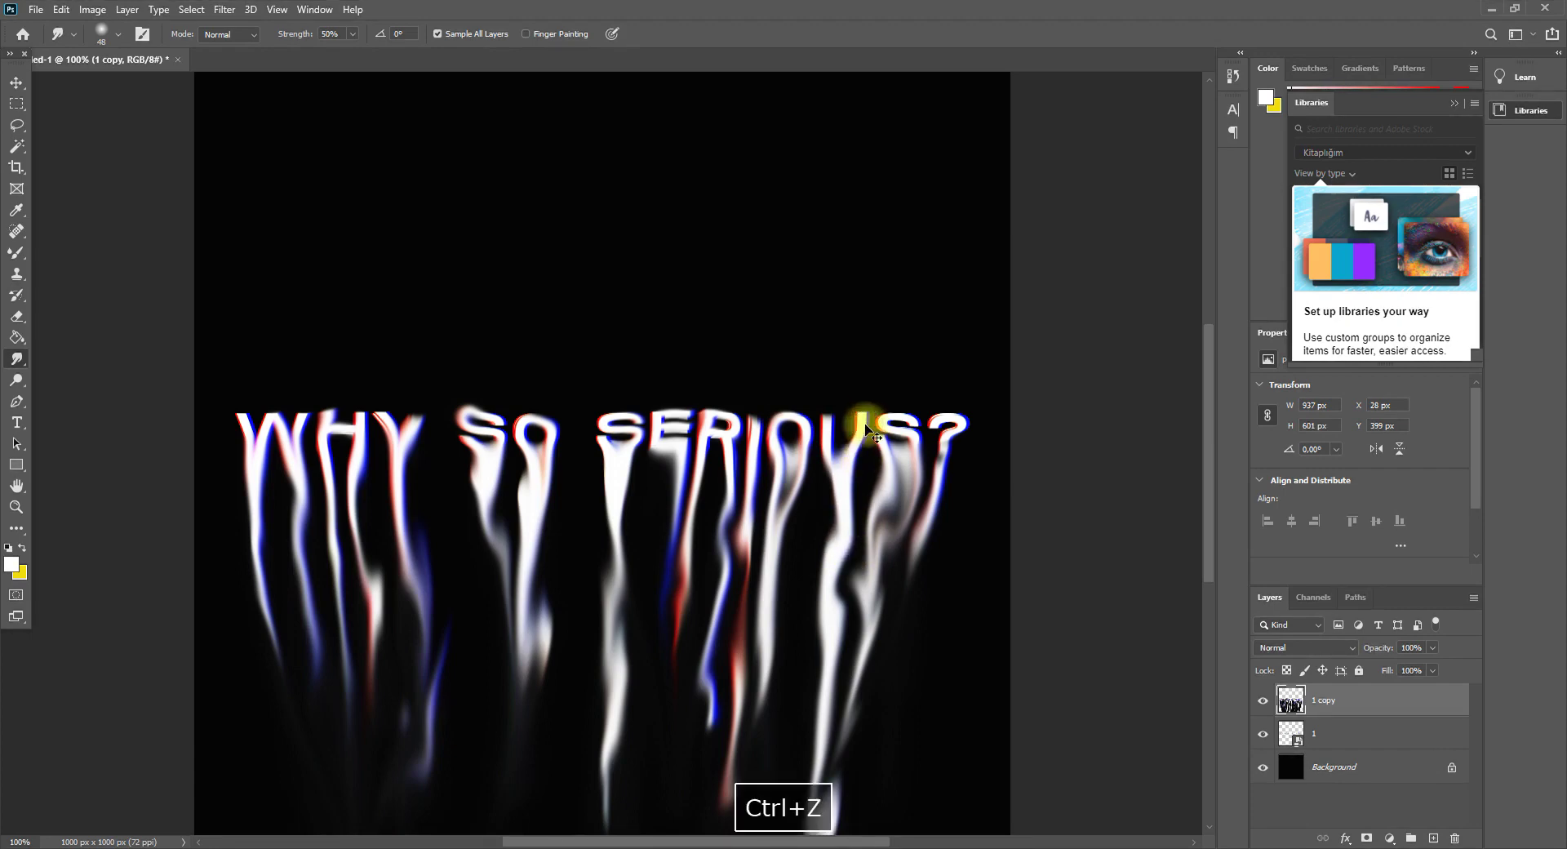
drag(863, 418, 853, 446)
key(ctrl+z)
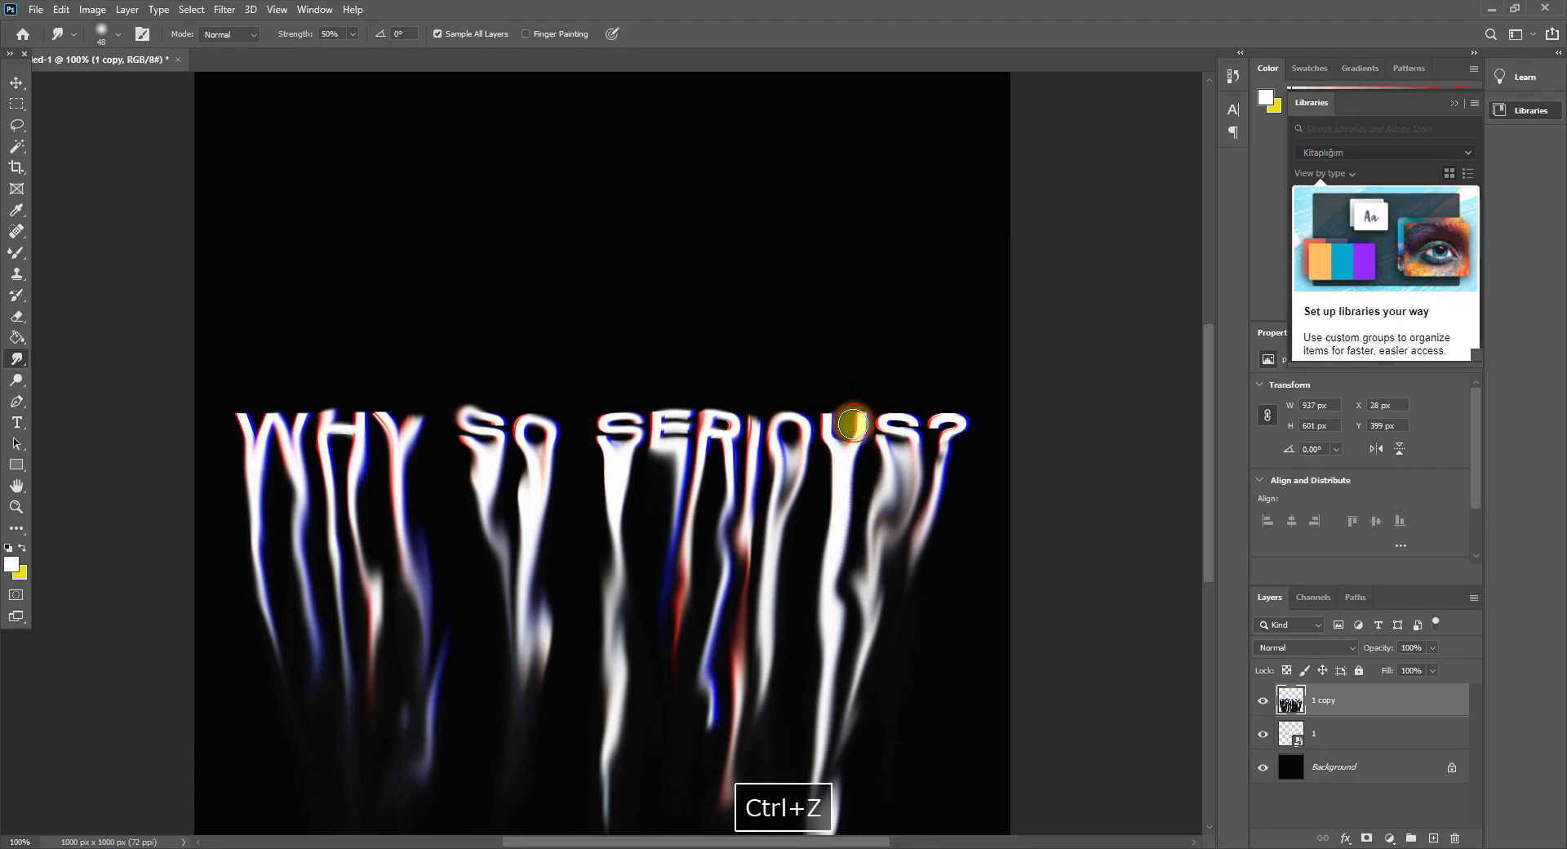
drag(856, 419, 879, 494)
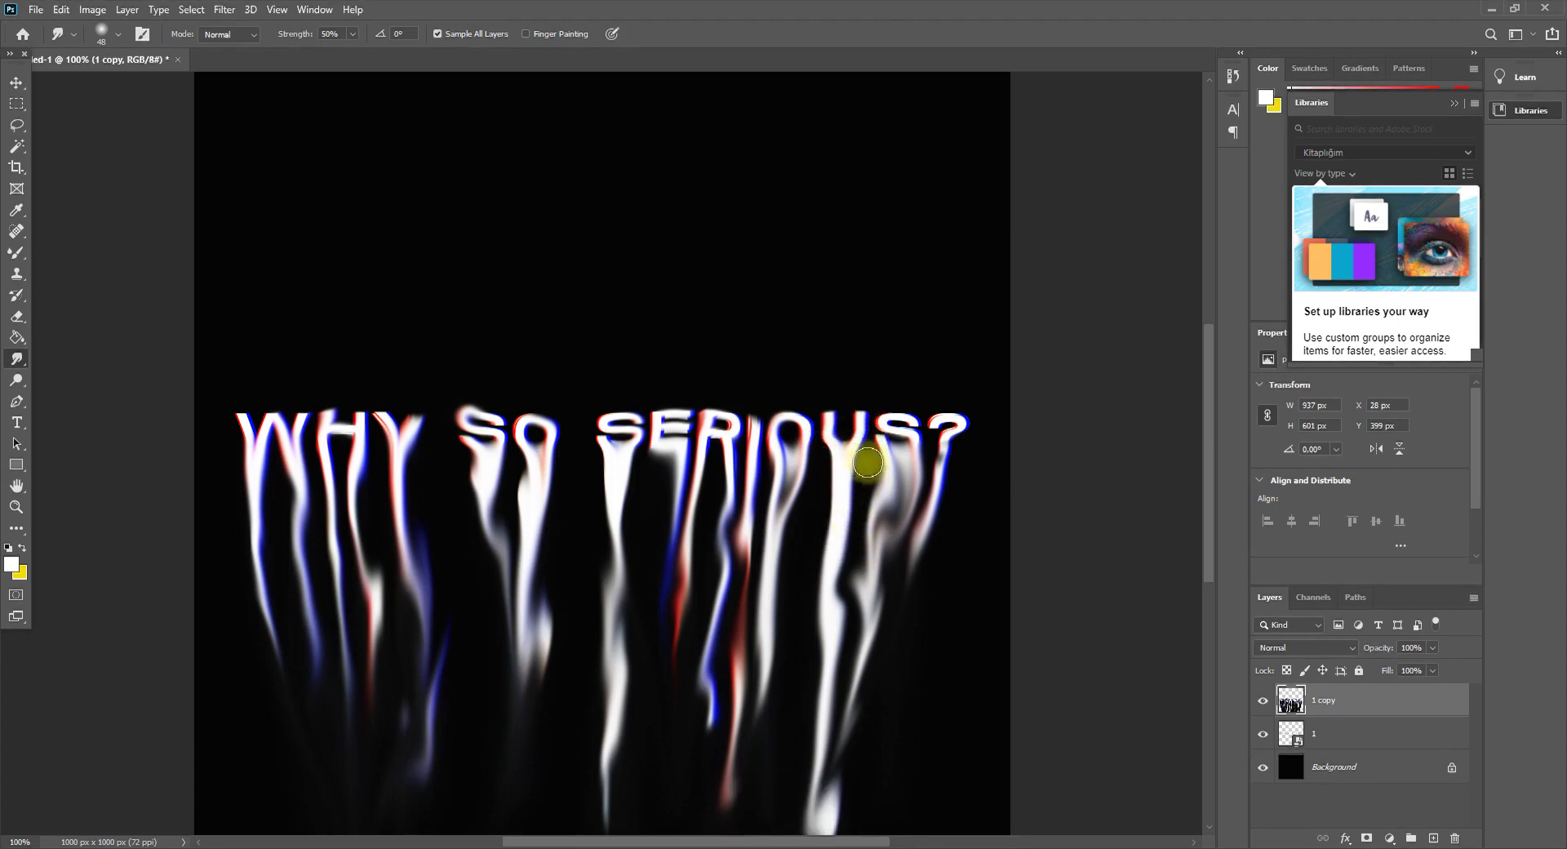
drag(849, 461, 811, 794)
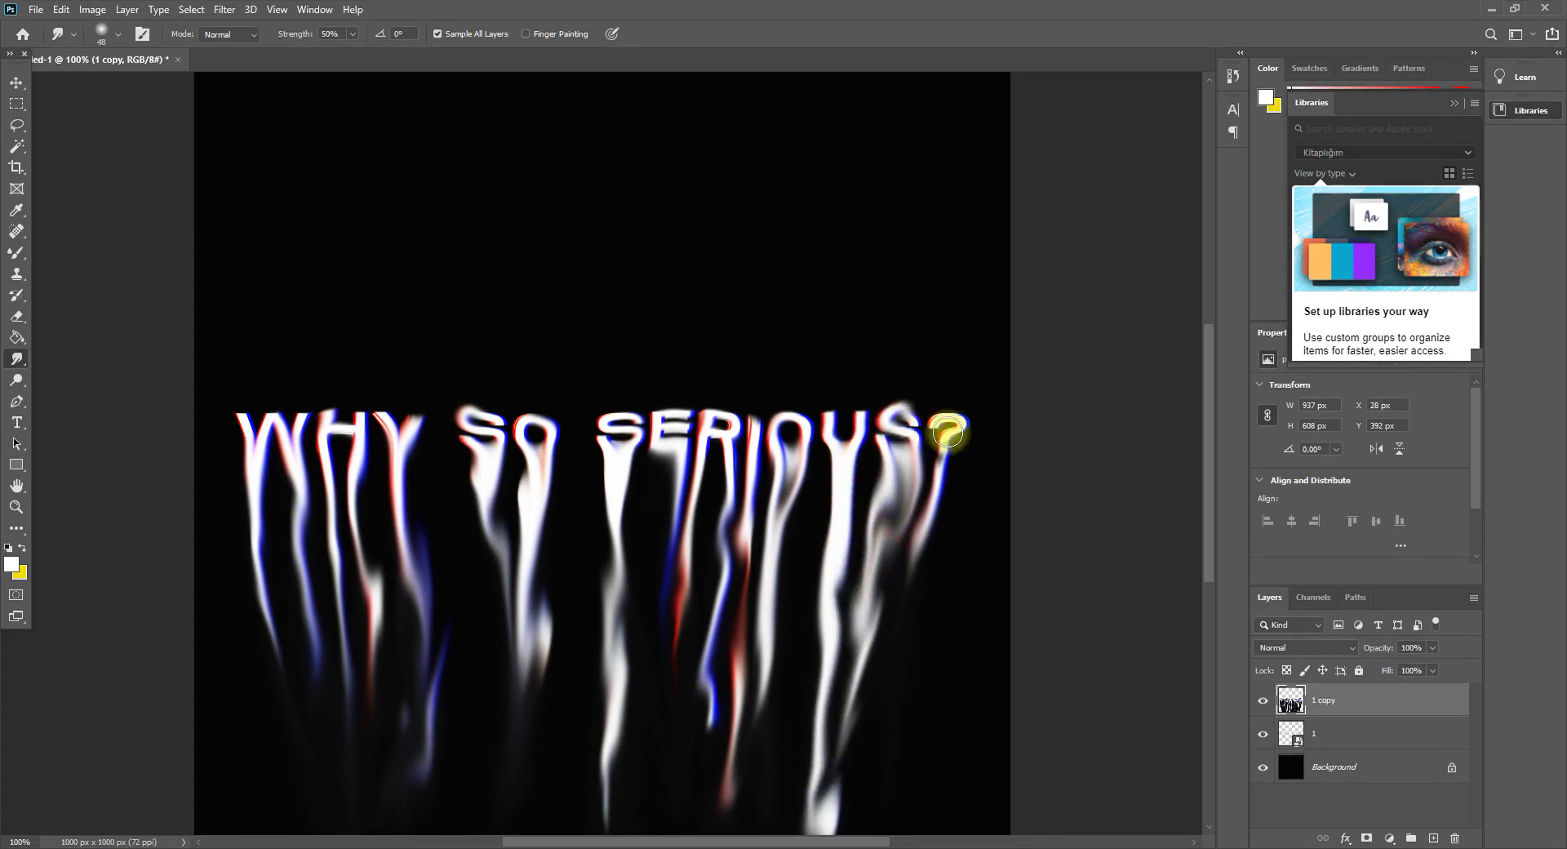
key(ctrl+z)
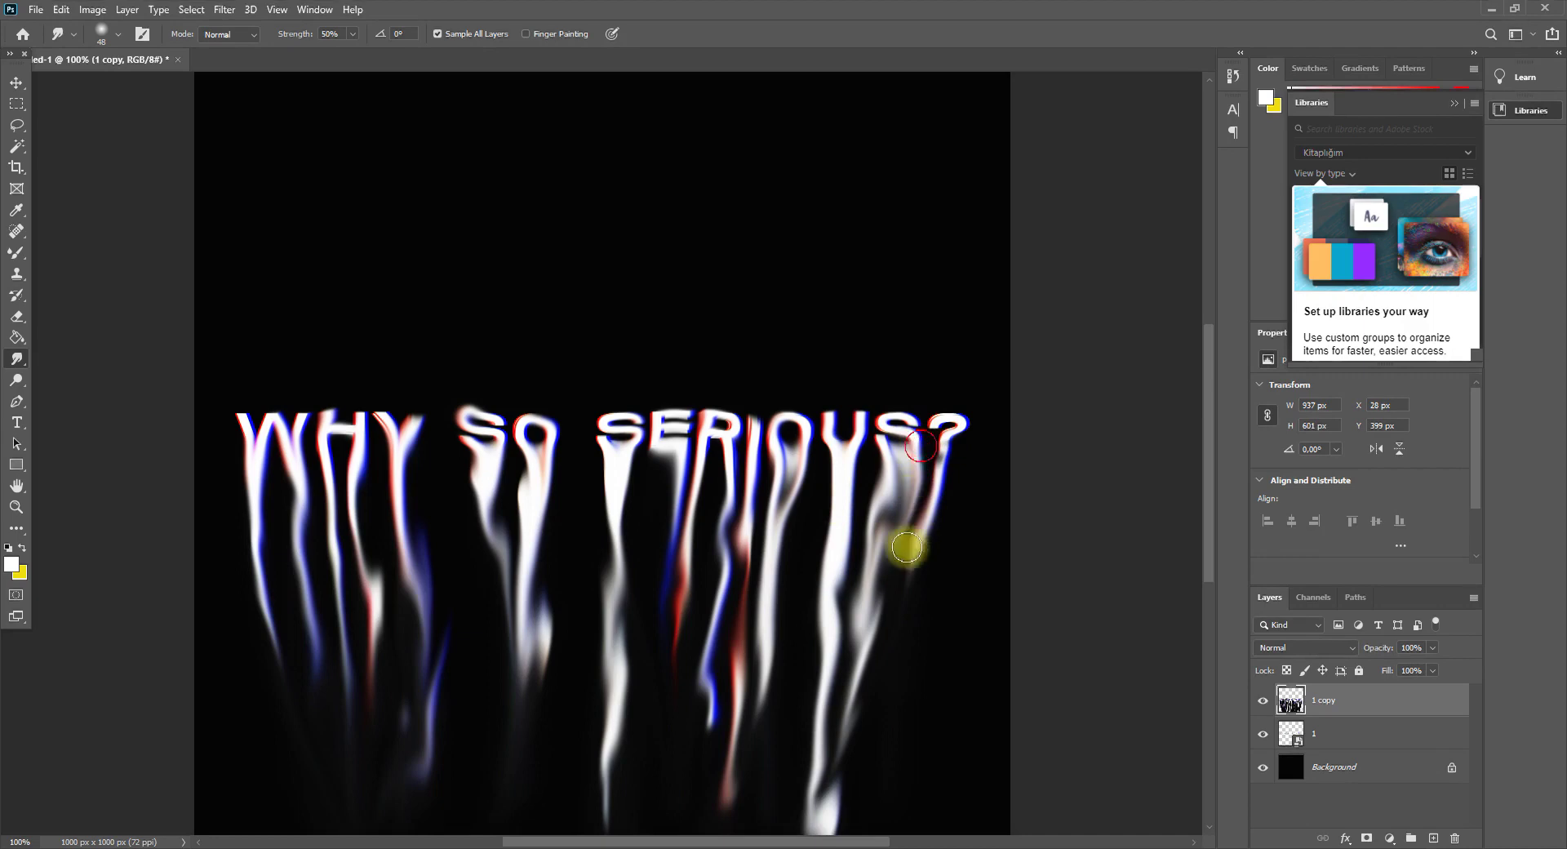
- Smudge the question mark and its drip, and blend the drip beneath the final S further down
drag(906, 546, 929, 542)
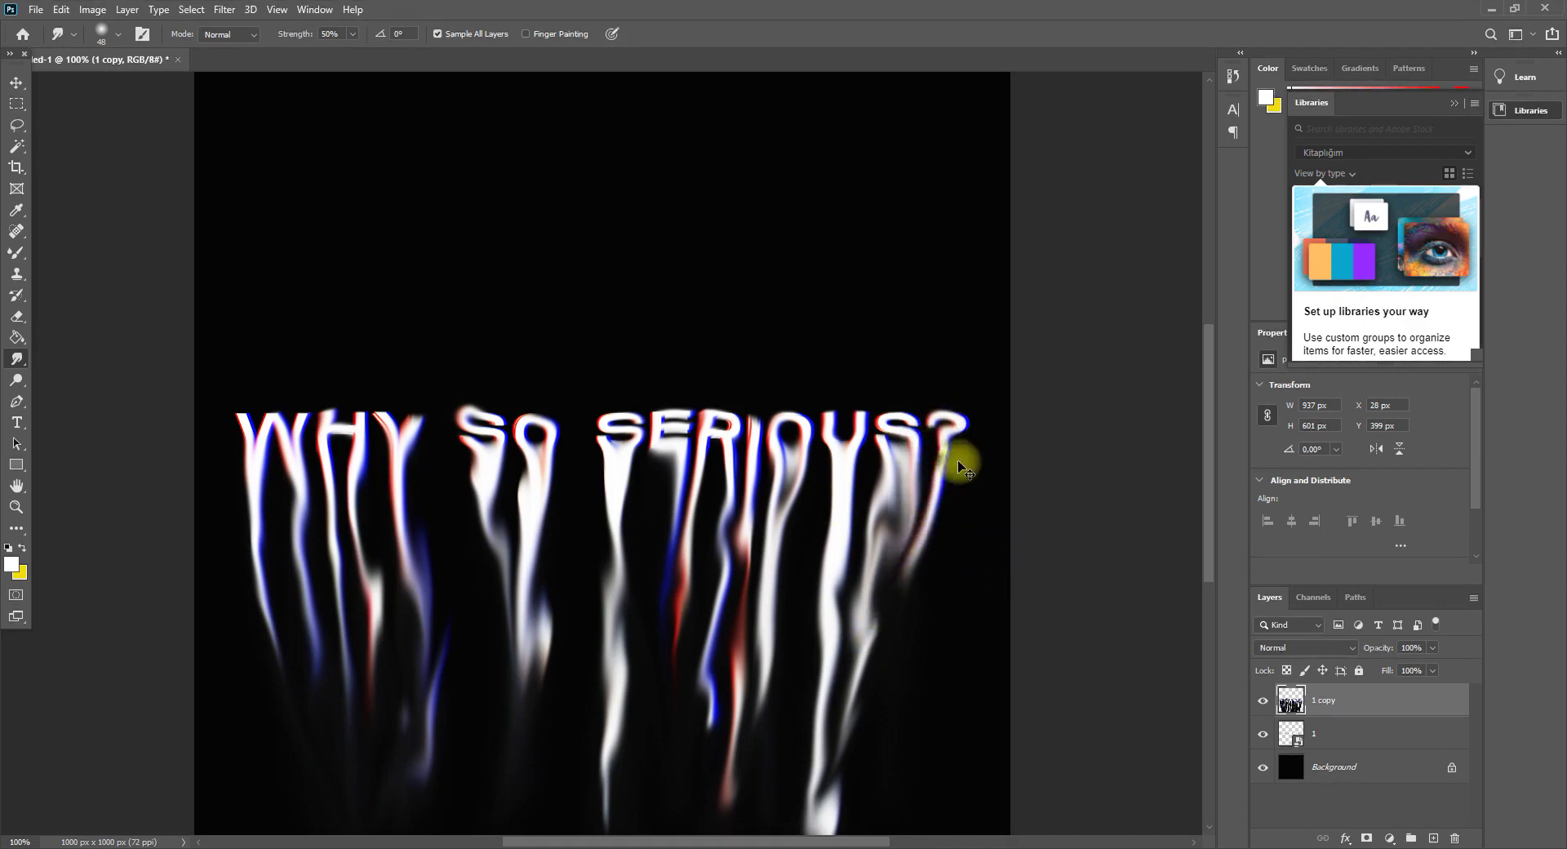
key(ctrl+z)
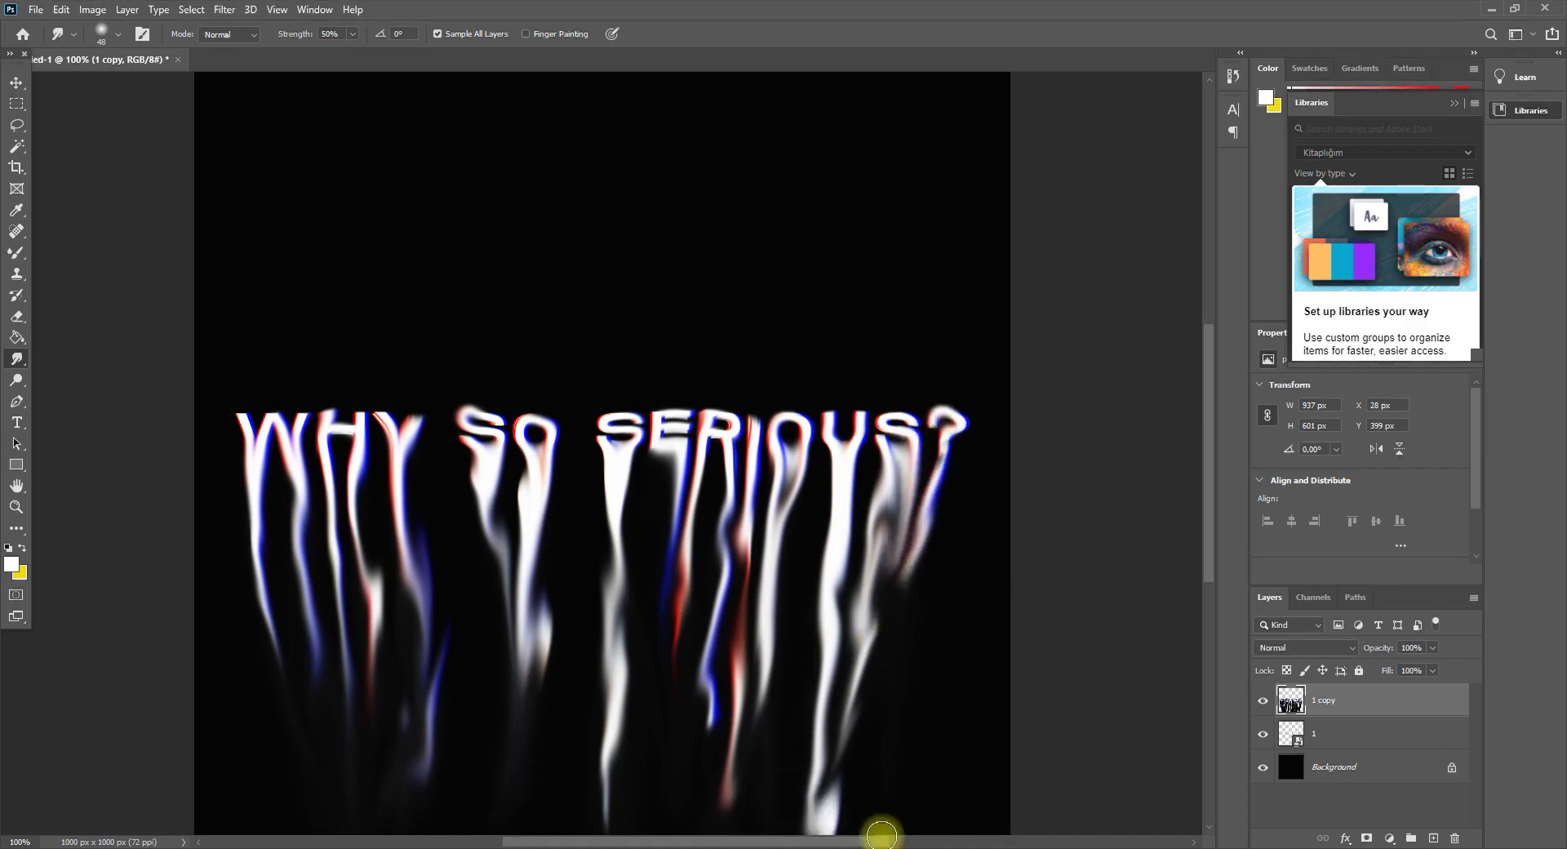
drag(867, 563, 850, 841)
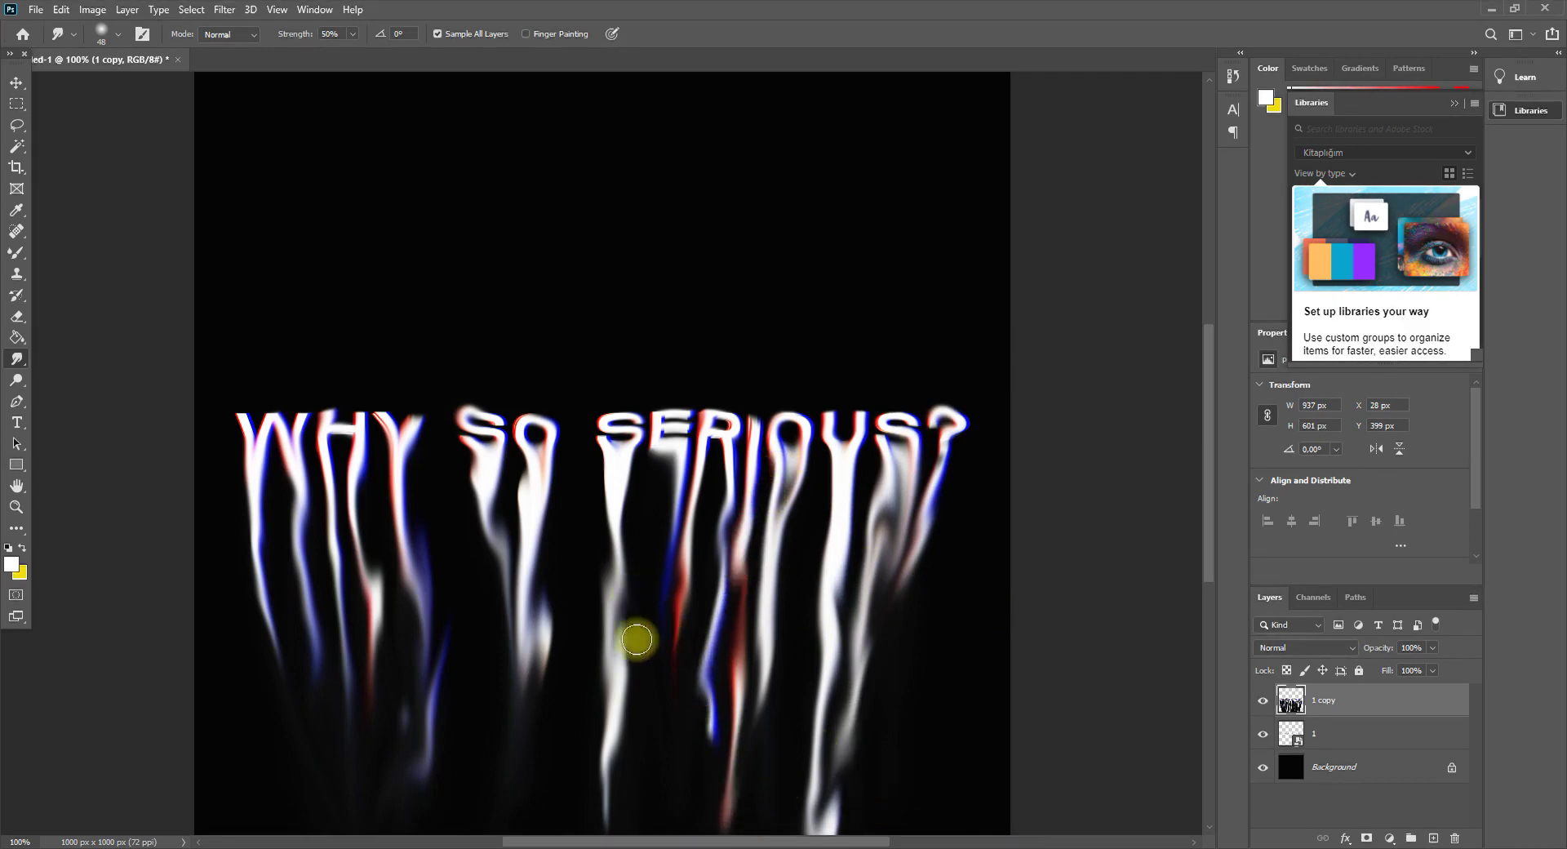
- Blend the drips beneath the first S, E and R of SERIOUS, and undo the extra smudge strokes
scroll(636, 598, down, 2)
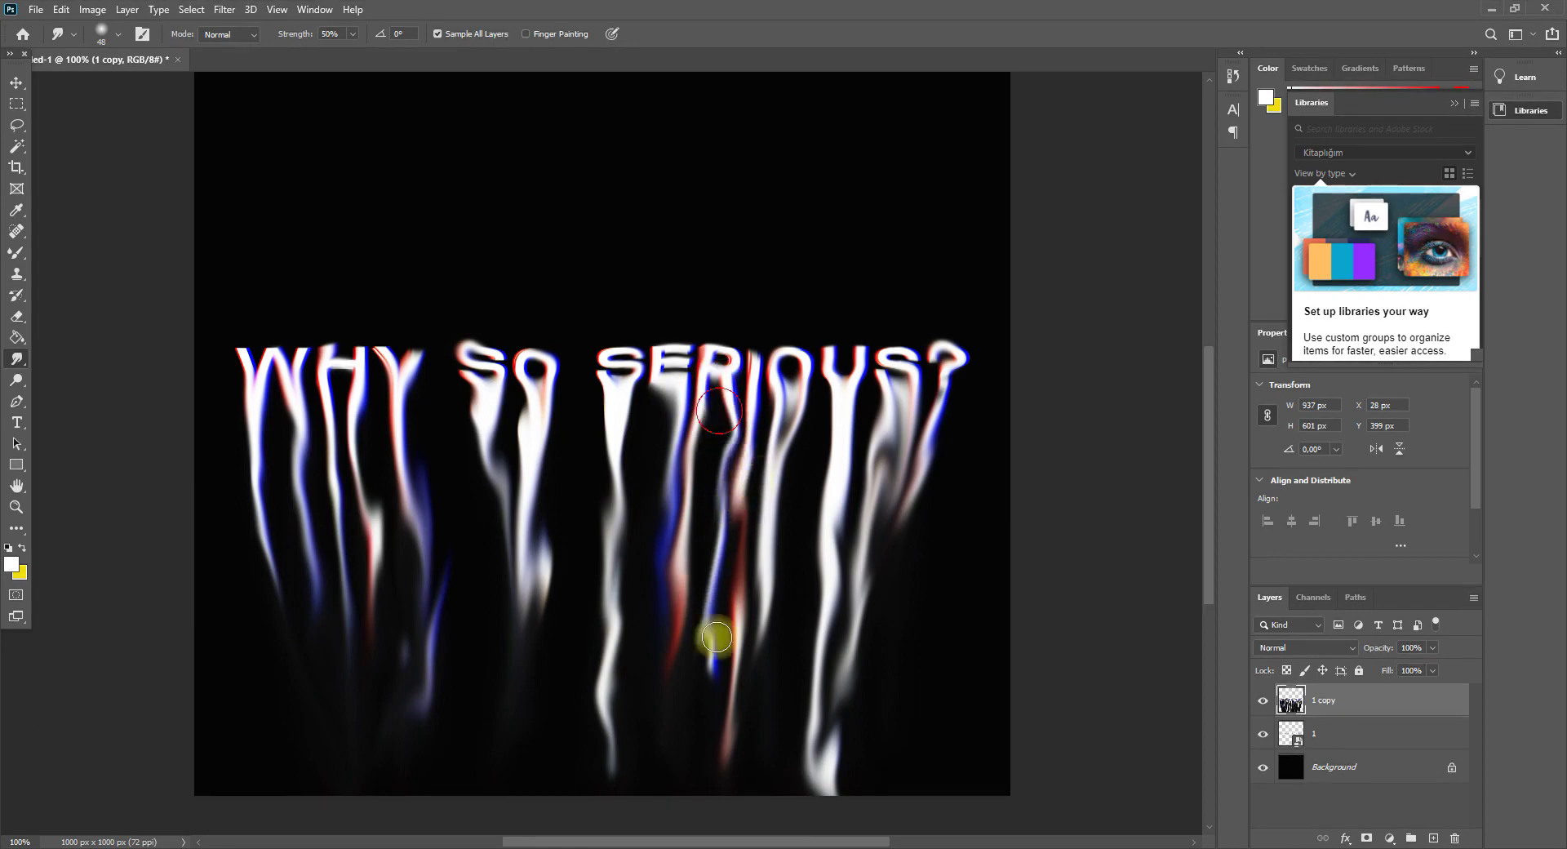
key(ctrl+z)
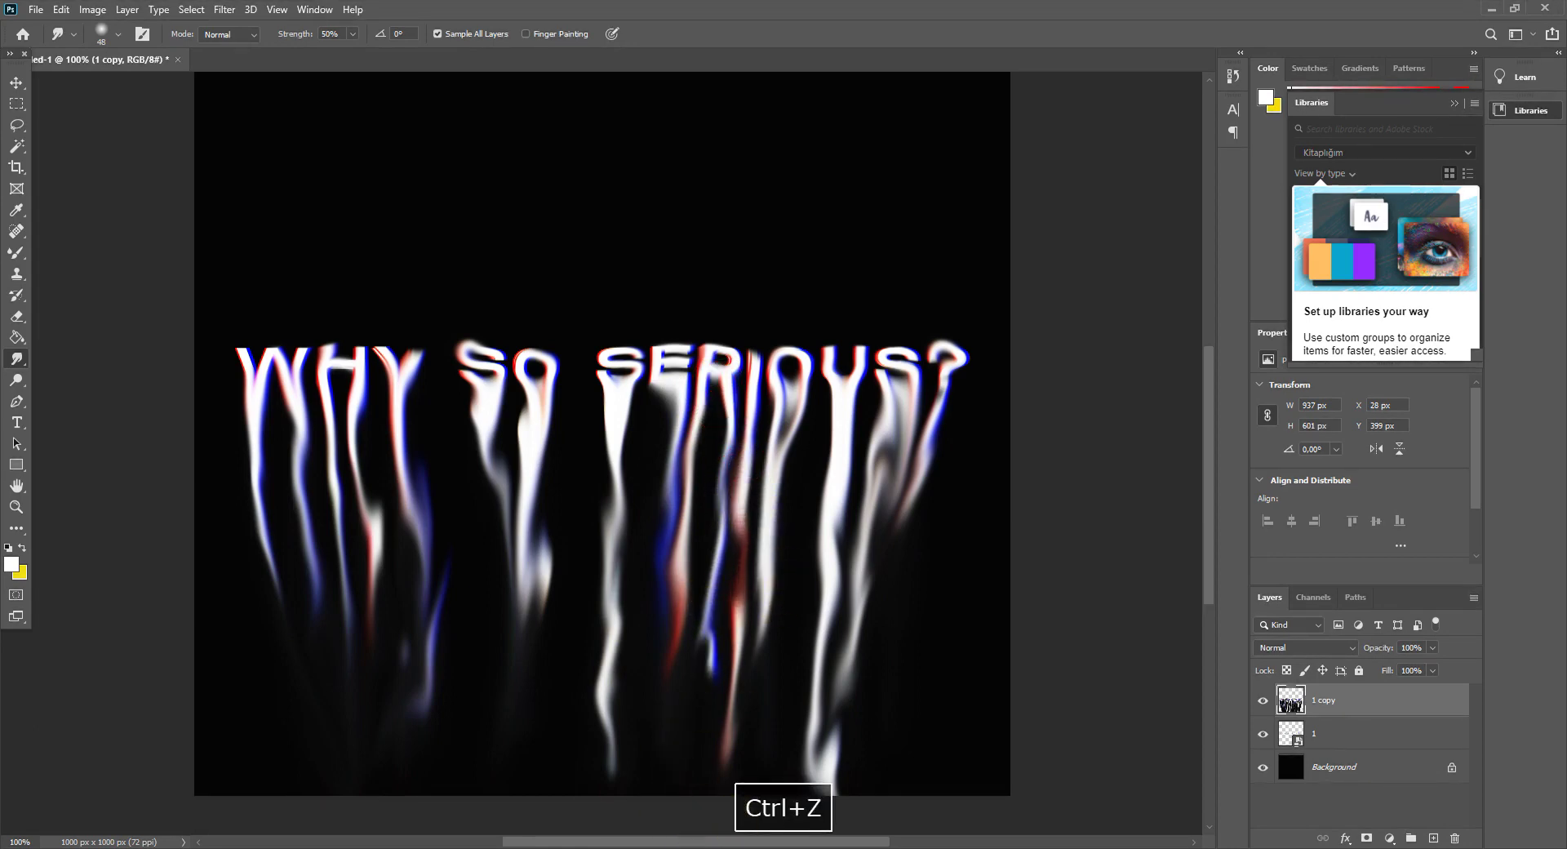
scroll(393, 288, up, 1)
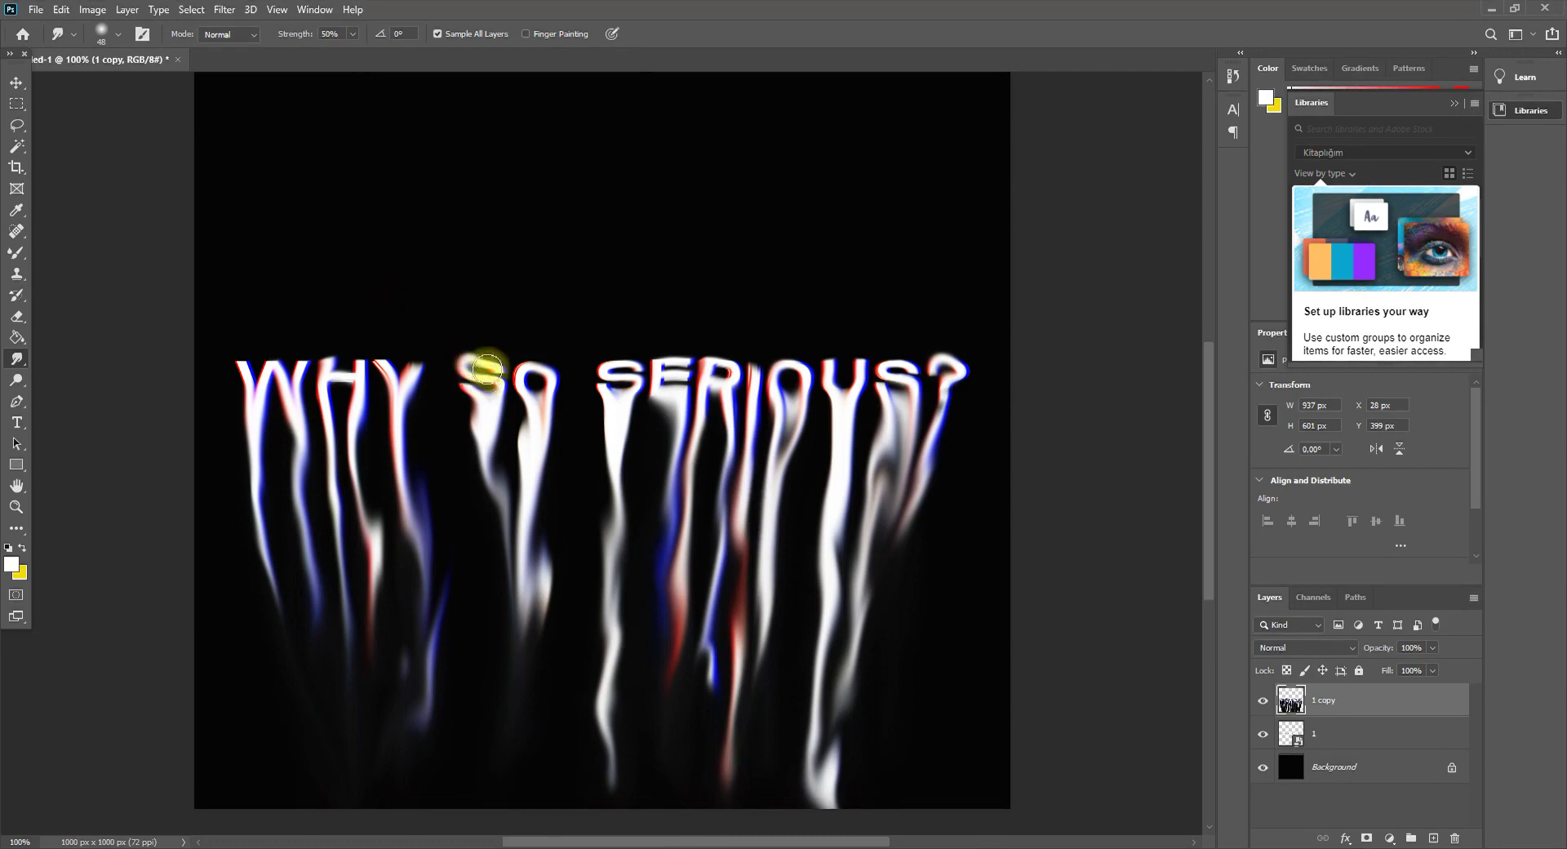
key(ctrl+z)
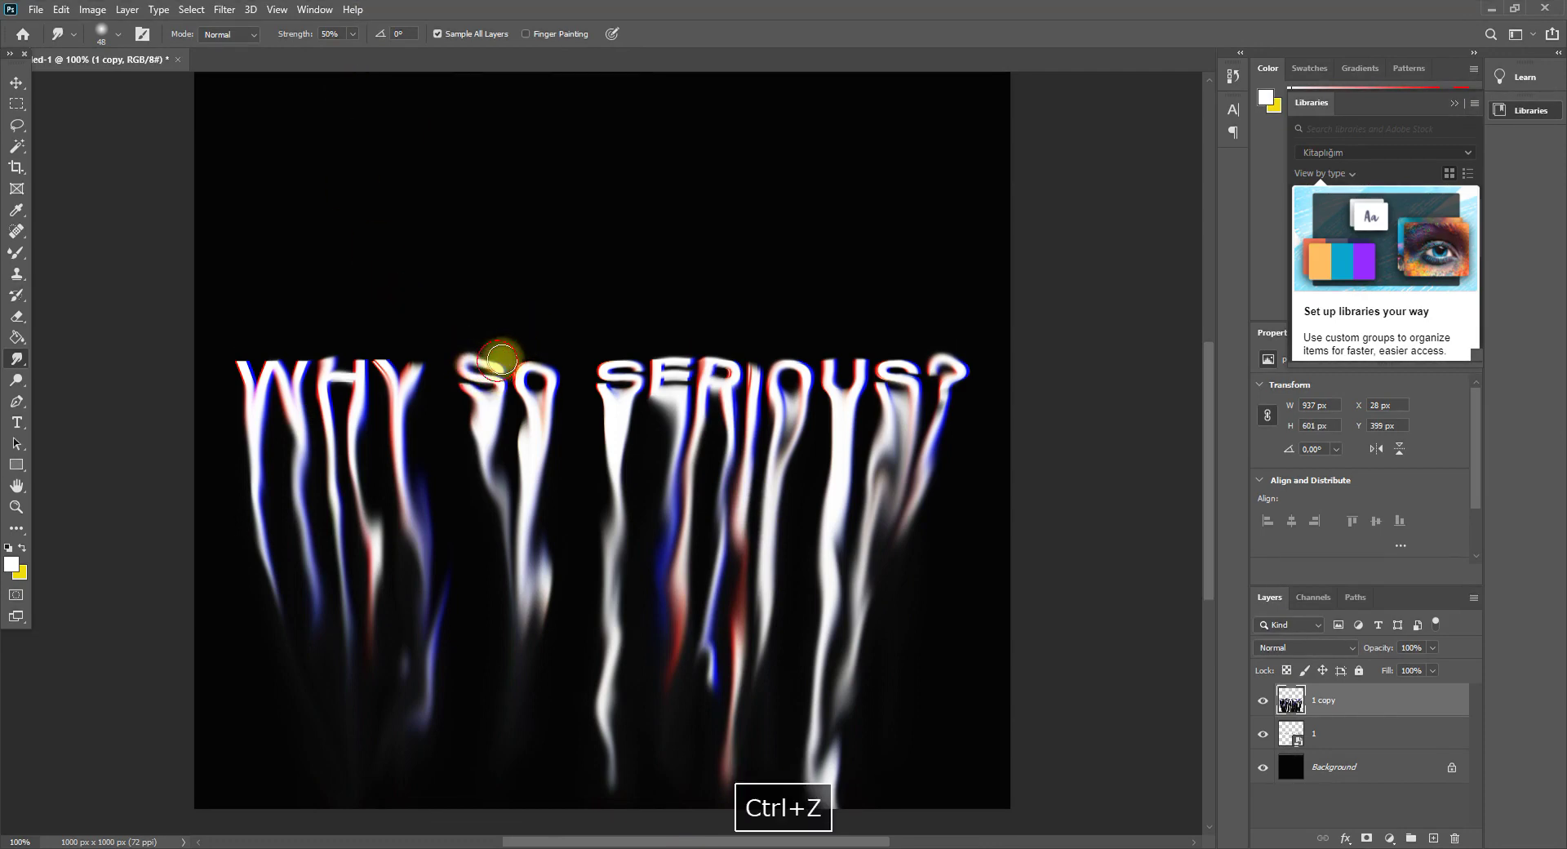
scroll(529, 384, up, 5)
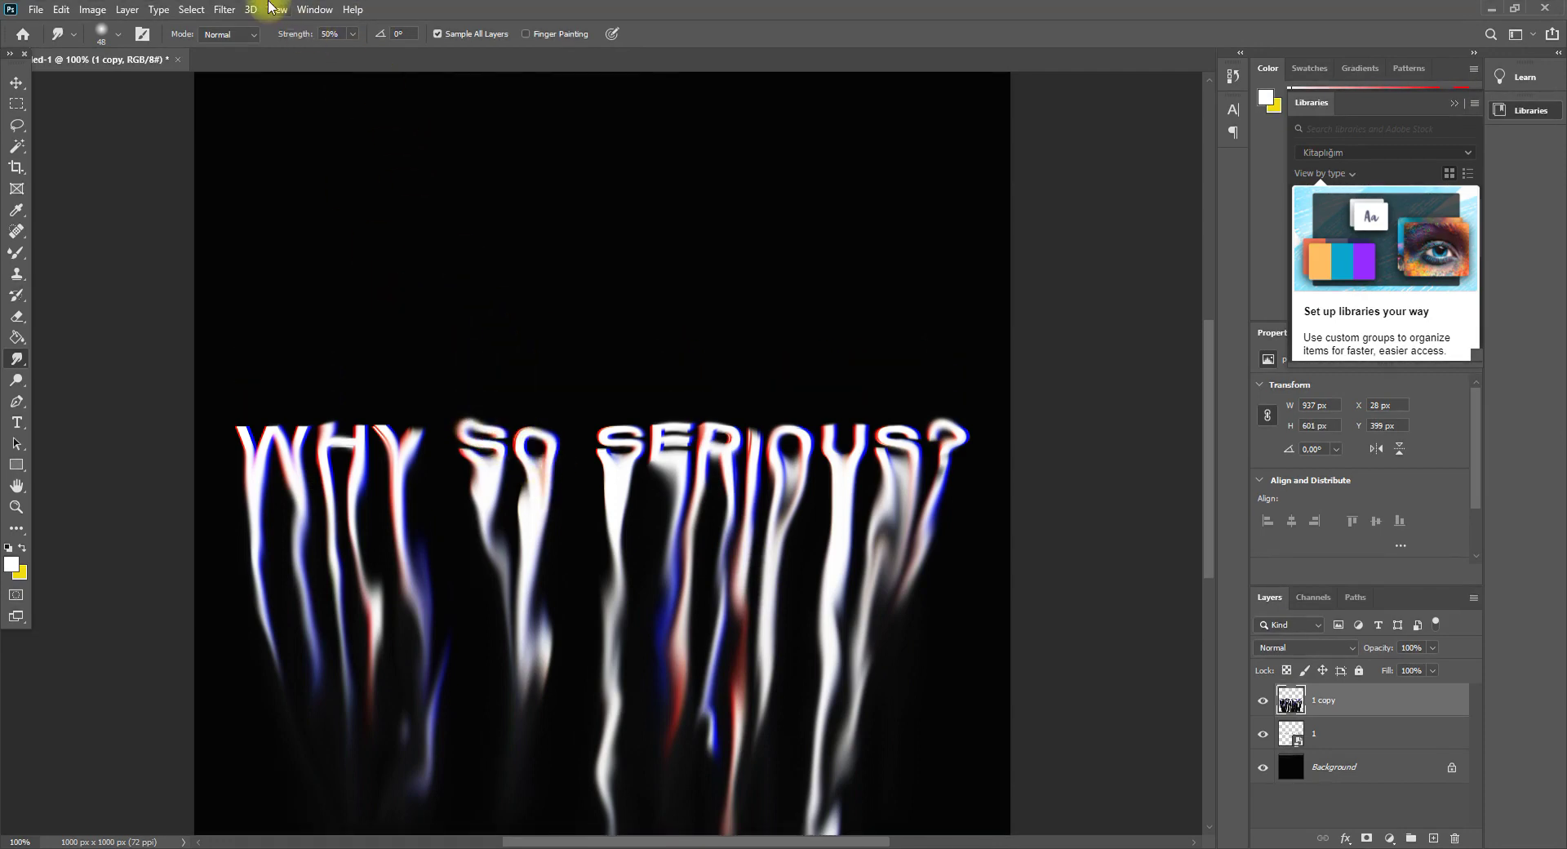
- Twirl the drips beneath WHY SO SERIOUS? into wavier shapes with Liquify's Twirl Clockwise tool, and apply the distortion
click(224, 9)
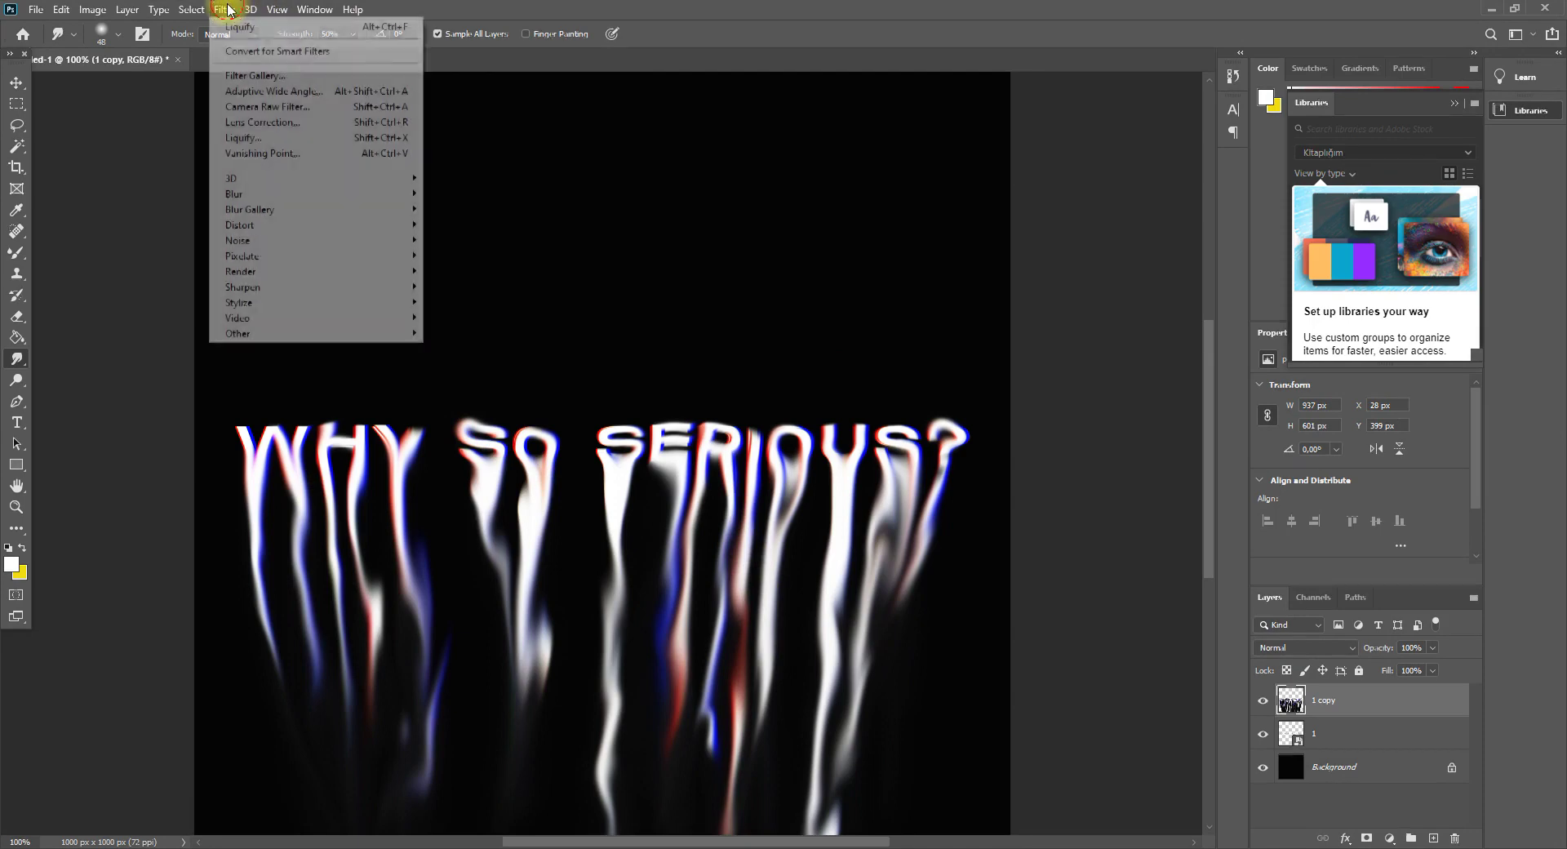
click(271, 145)
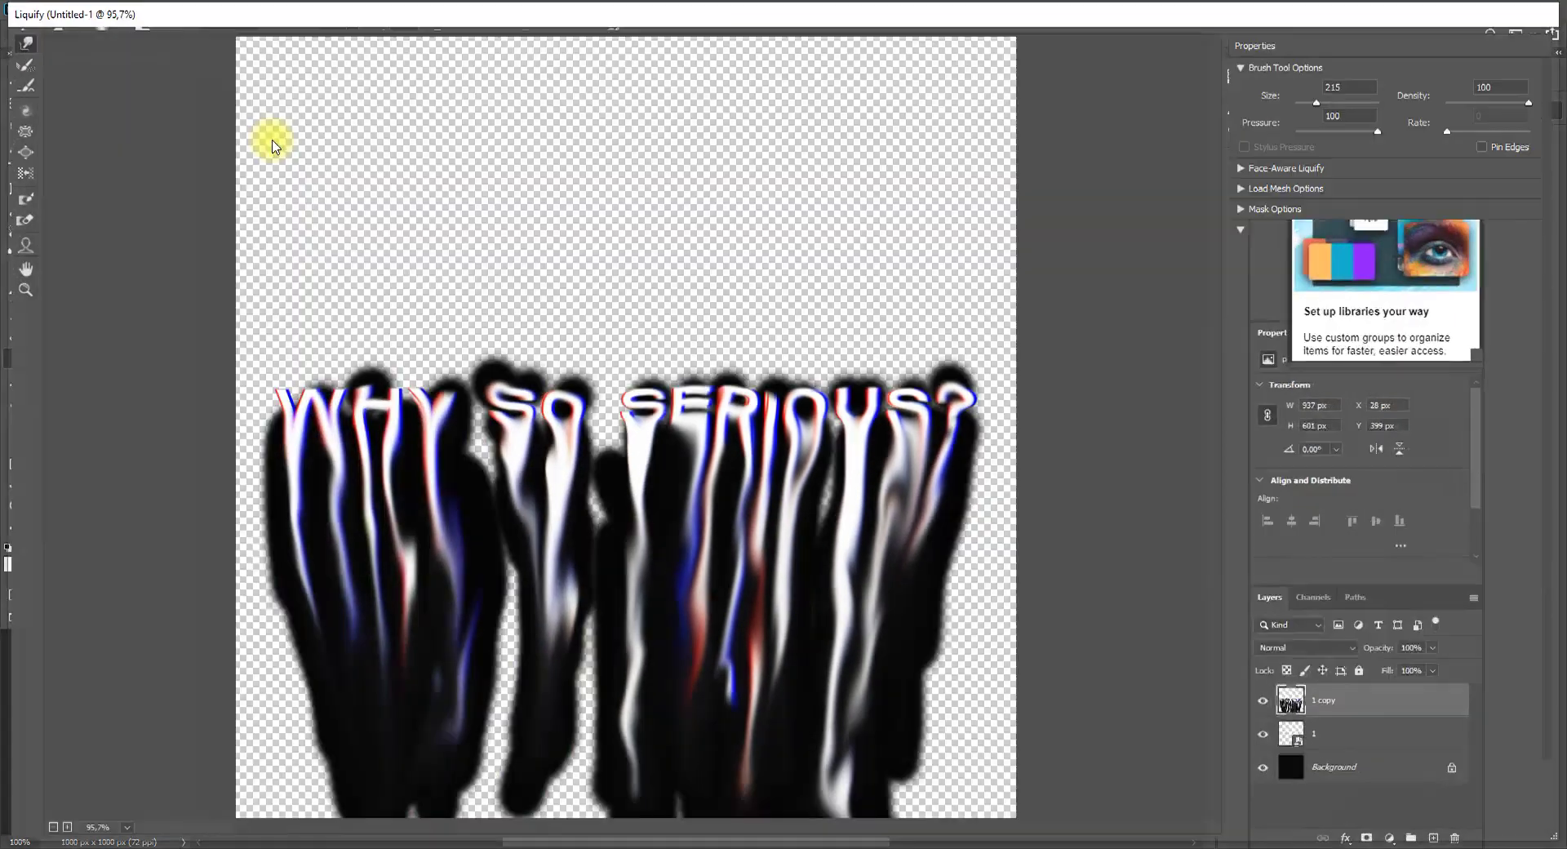
click(28, 119)
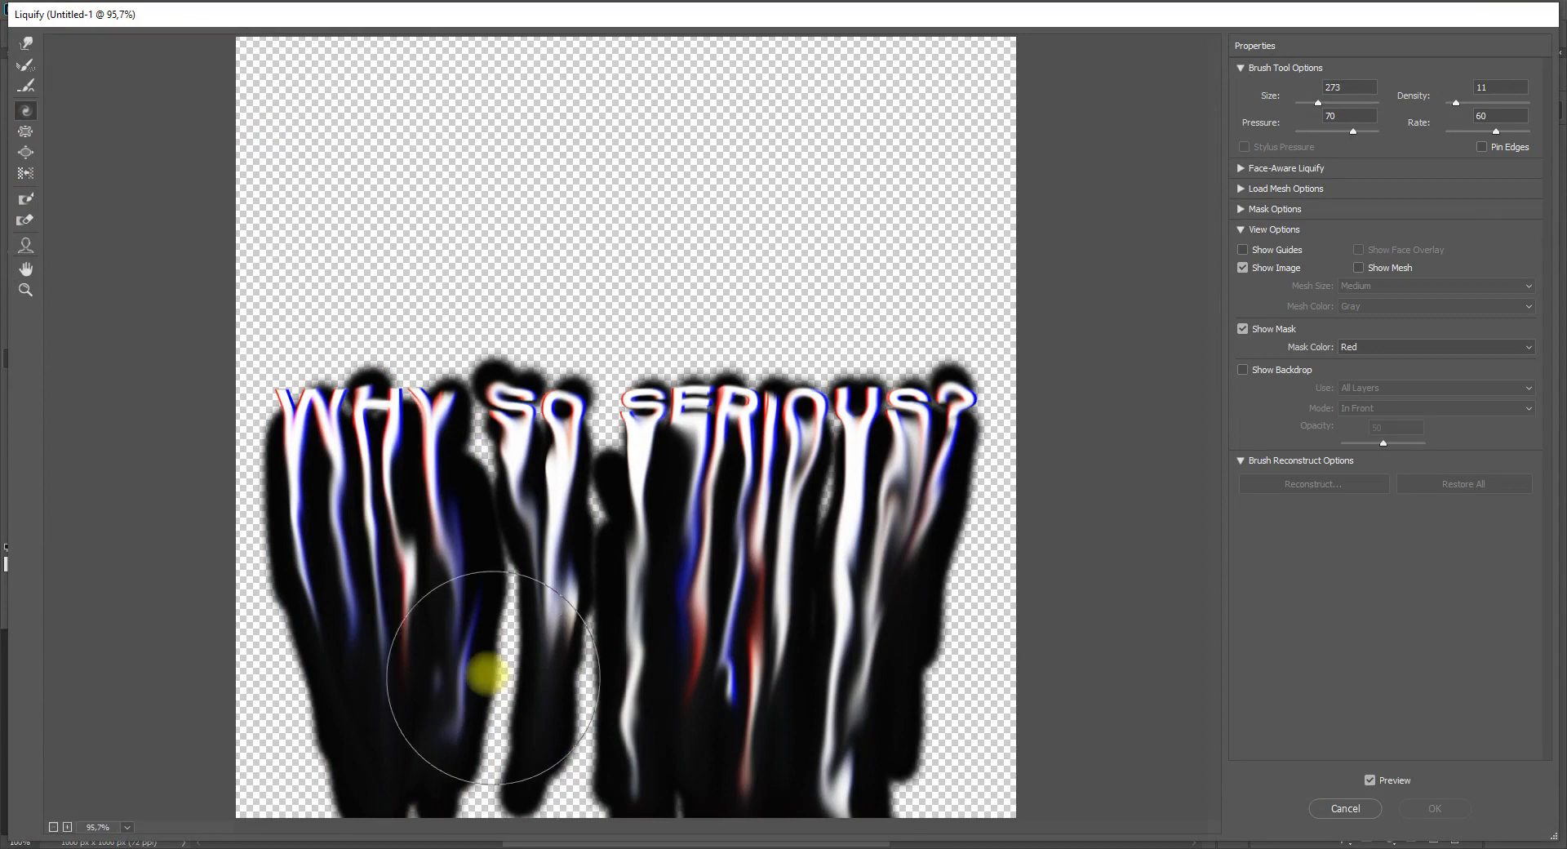
mouse_move(642, 630)
mouse_down()
mouse_move(854, 471)
mouse_move(794, 594)
mouse_move(874, 472)
mouse_move(841, 432)
mouse_move(567, 359)
mouse_move(364, 412)
mouse_move(766, 542)
mouse_move(732, 651)
mouse_move(783, 580)
mouse_move(903, 488)
mouse_up()
click(1431, 816)
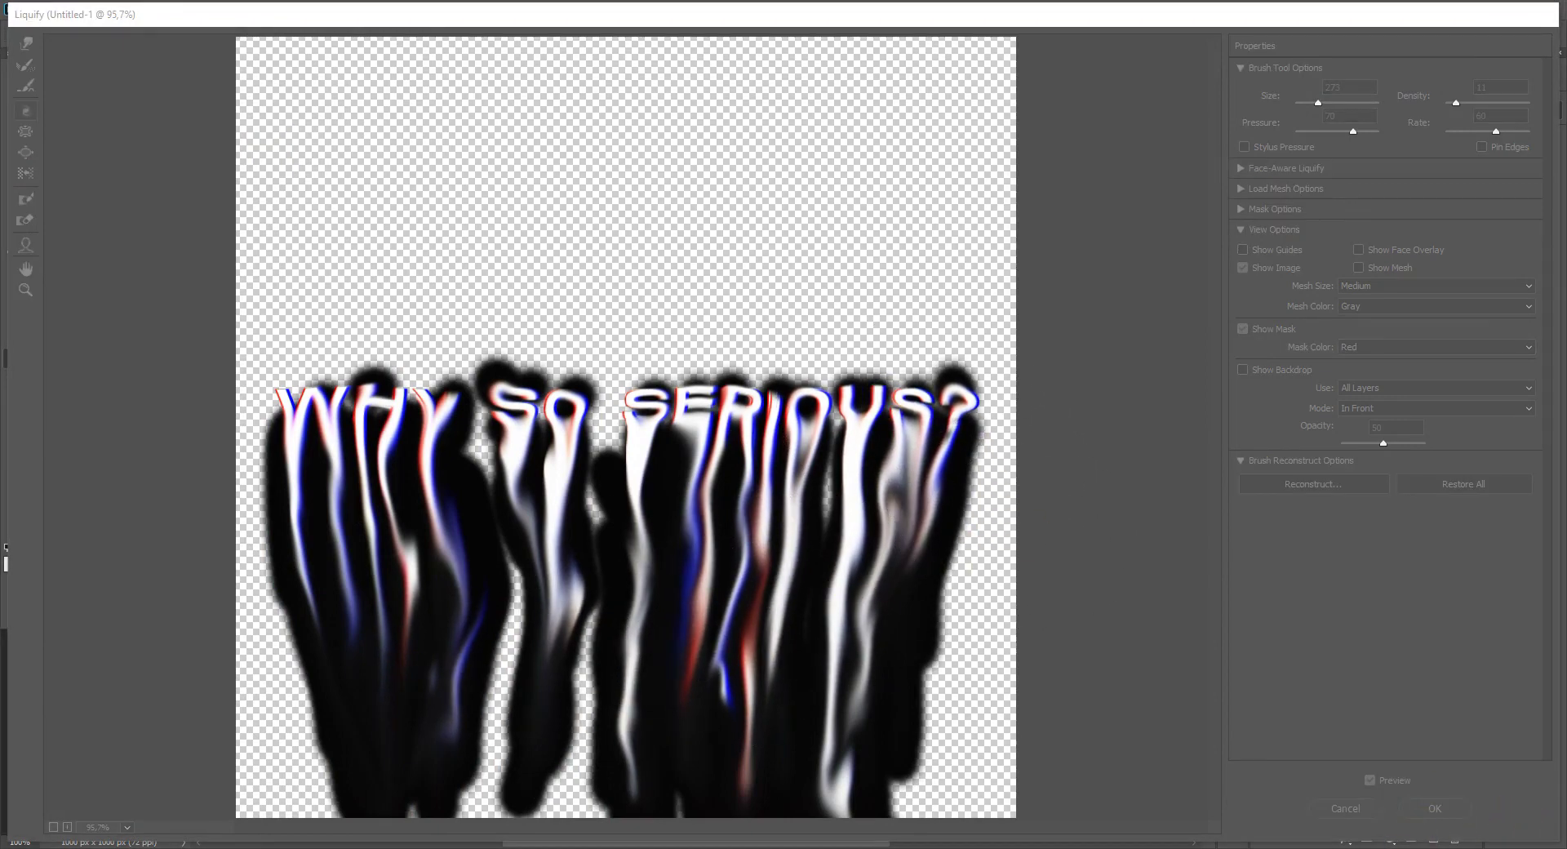
- Examine the twirled text and its drips, both close up and across the whole canvas
scroll(505, 185, up, 2)
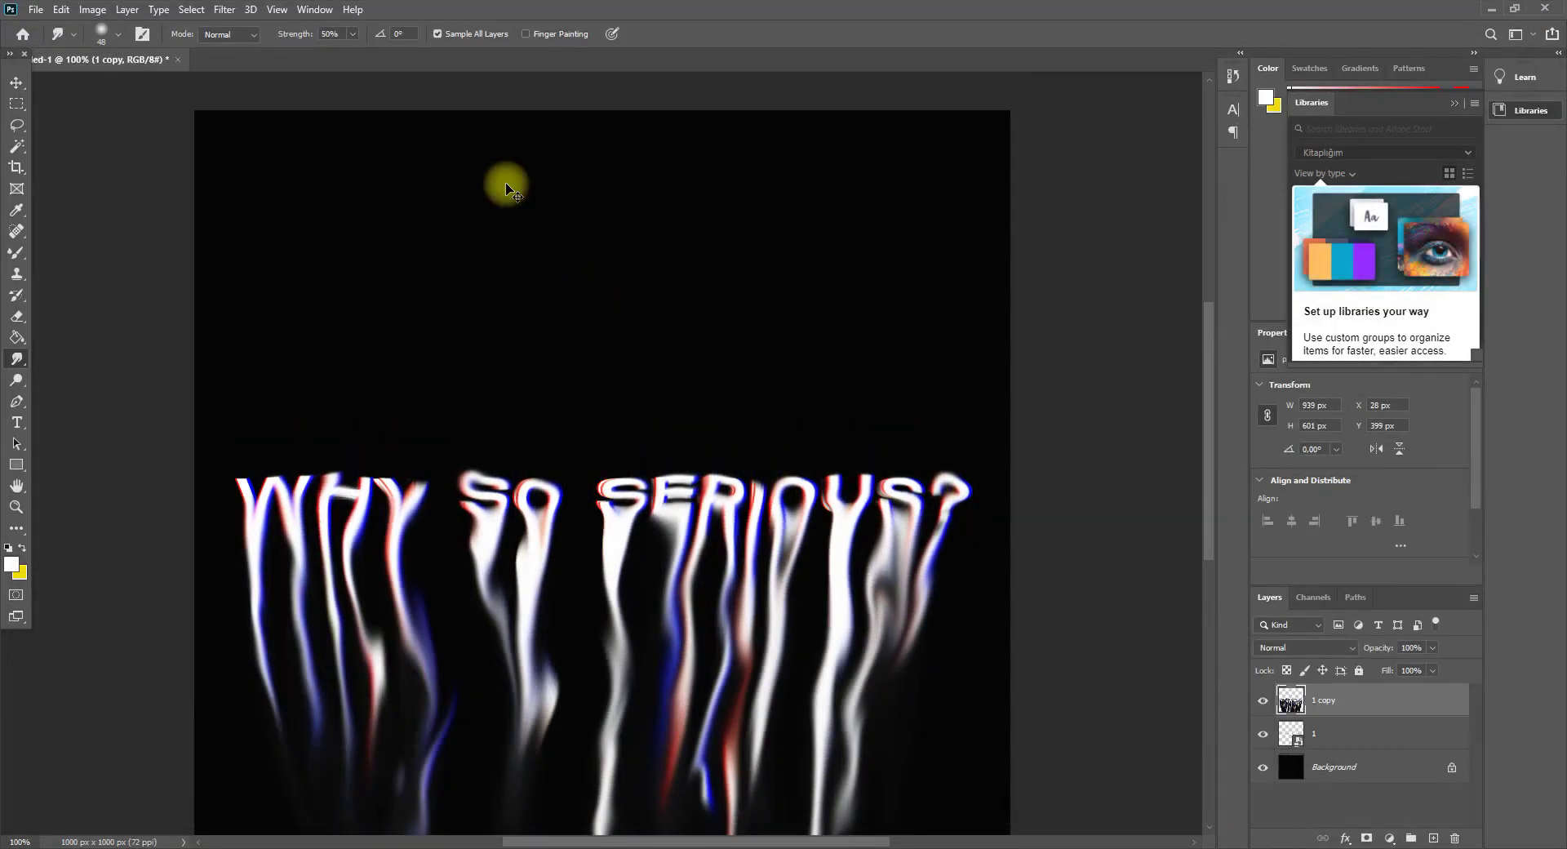
key(ctrl+minus)
key(ctrl+minus)
key(ctrl+plus)
key(ctrl+plus)
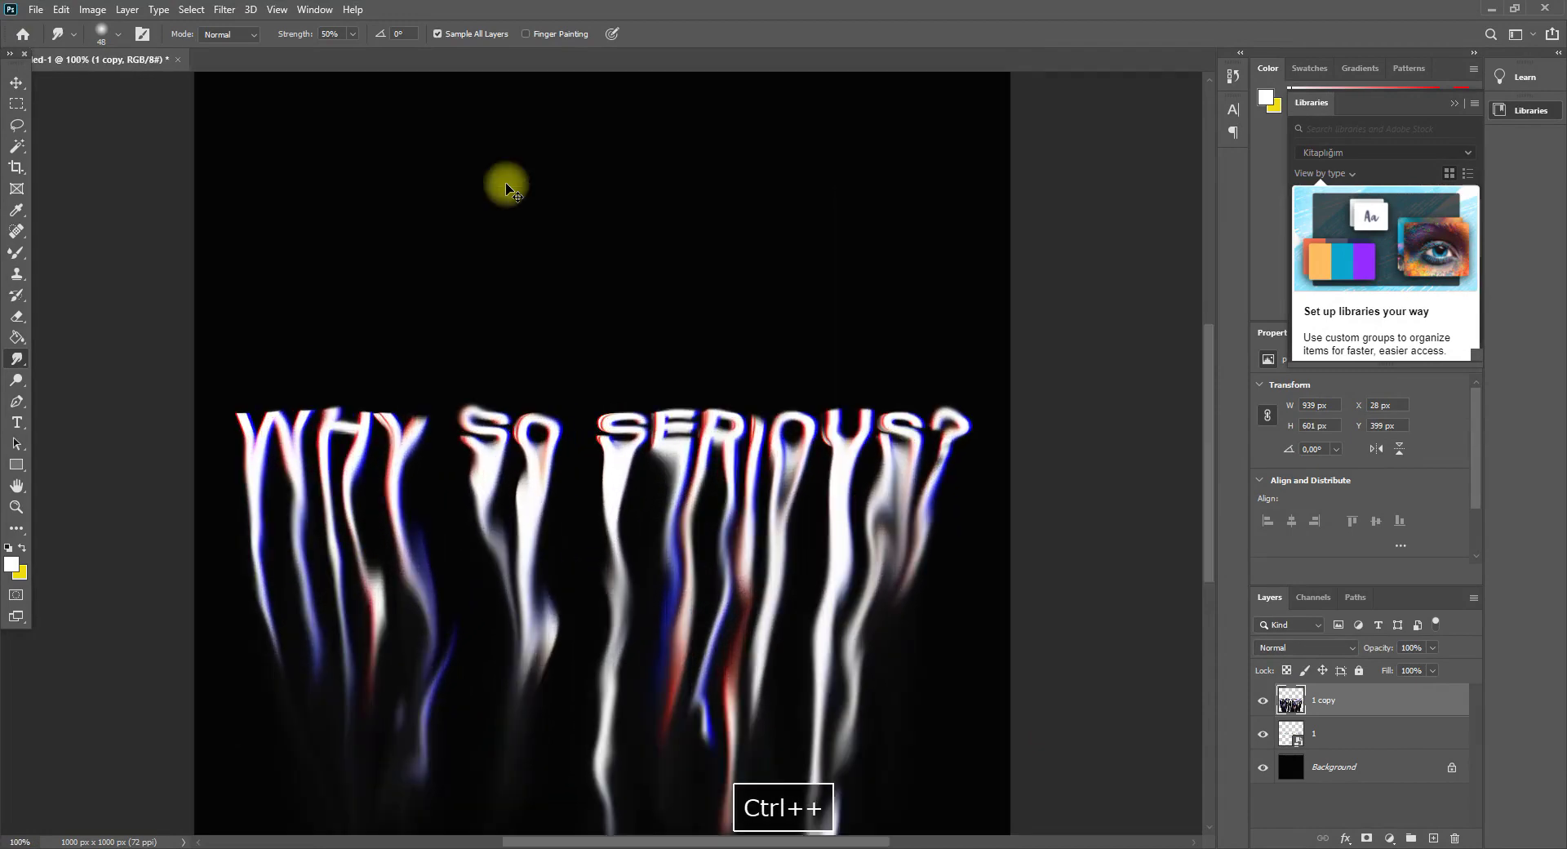
key(ctrl+minus)
key(ctrl+minus)
key(ctrl+plus)
key(ctrl+plus)
- Set up the Sharpen tool on the 1 copy layer with 50% strength and a 50 px brush
click(1344, 737)
click(1329, 699)
click(11, 359)
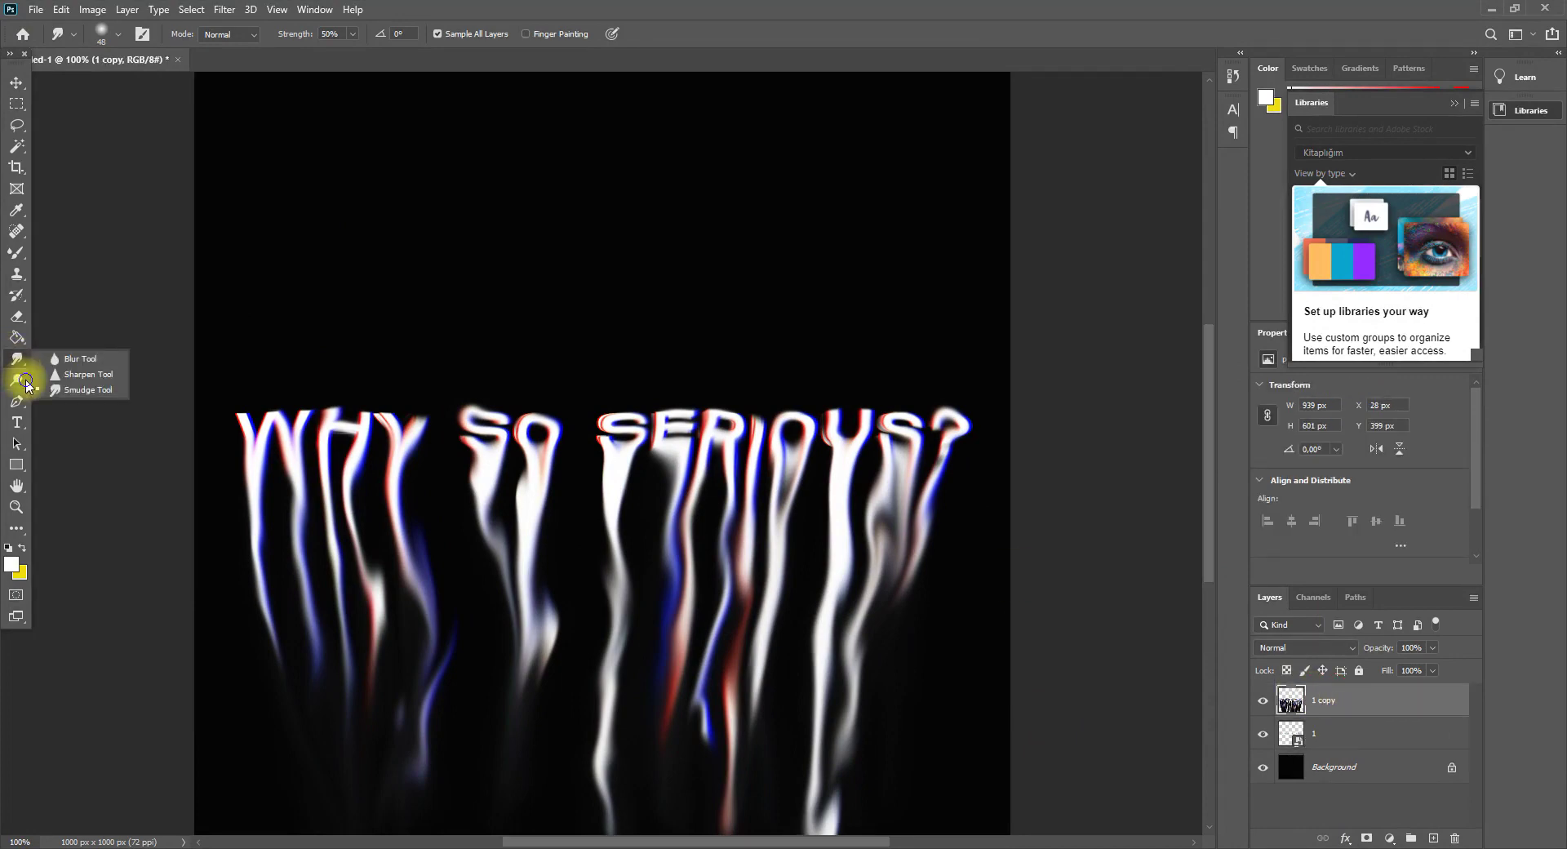
click(88, 374)
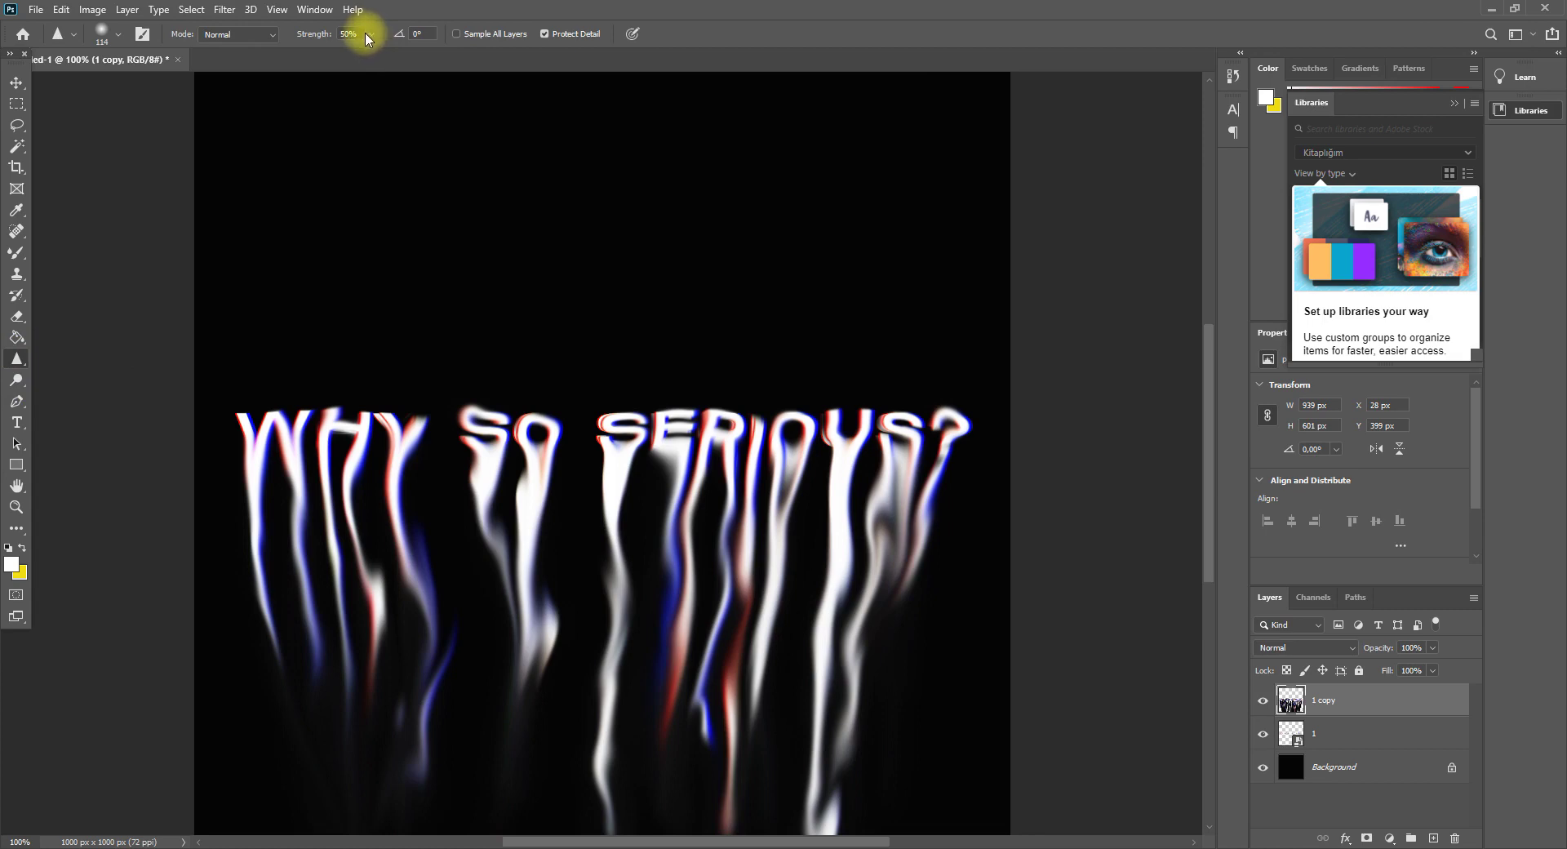
text(50)
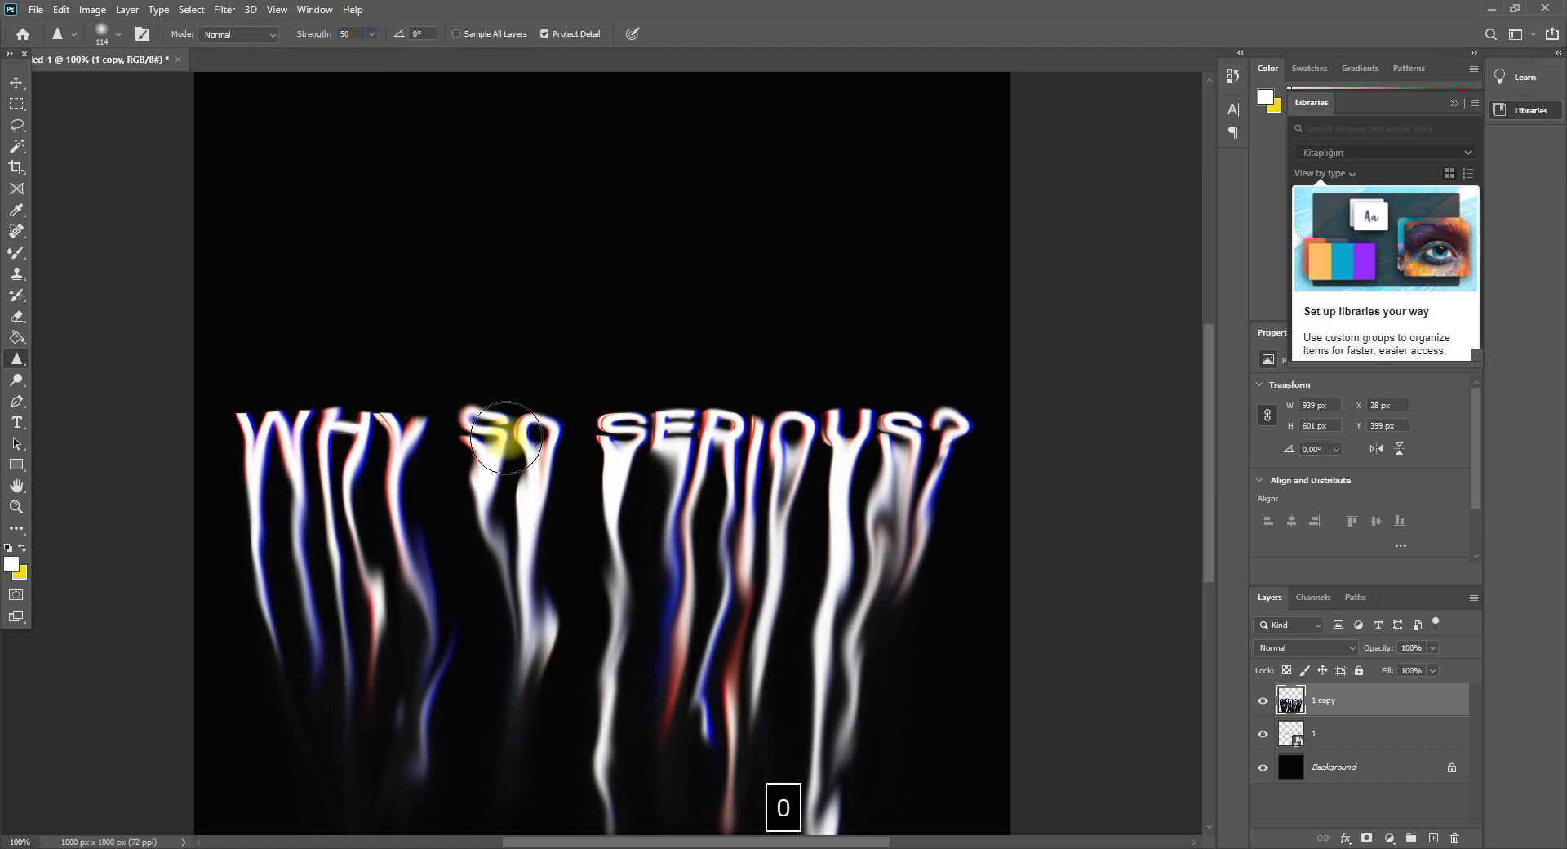
click(103, 34)
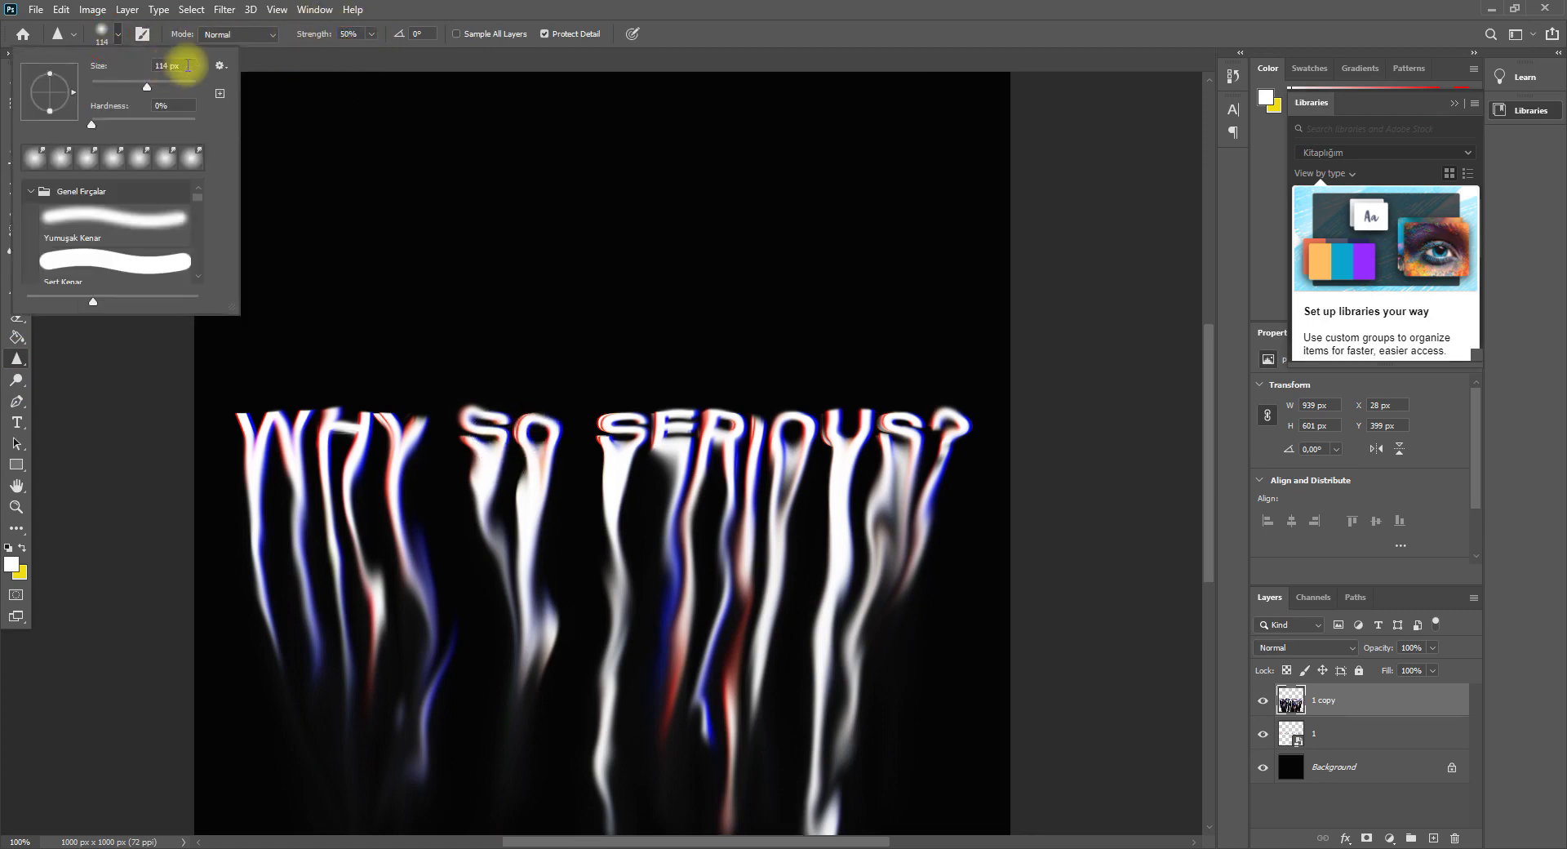
text(20)
key(BackSpace)
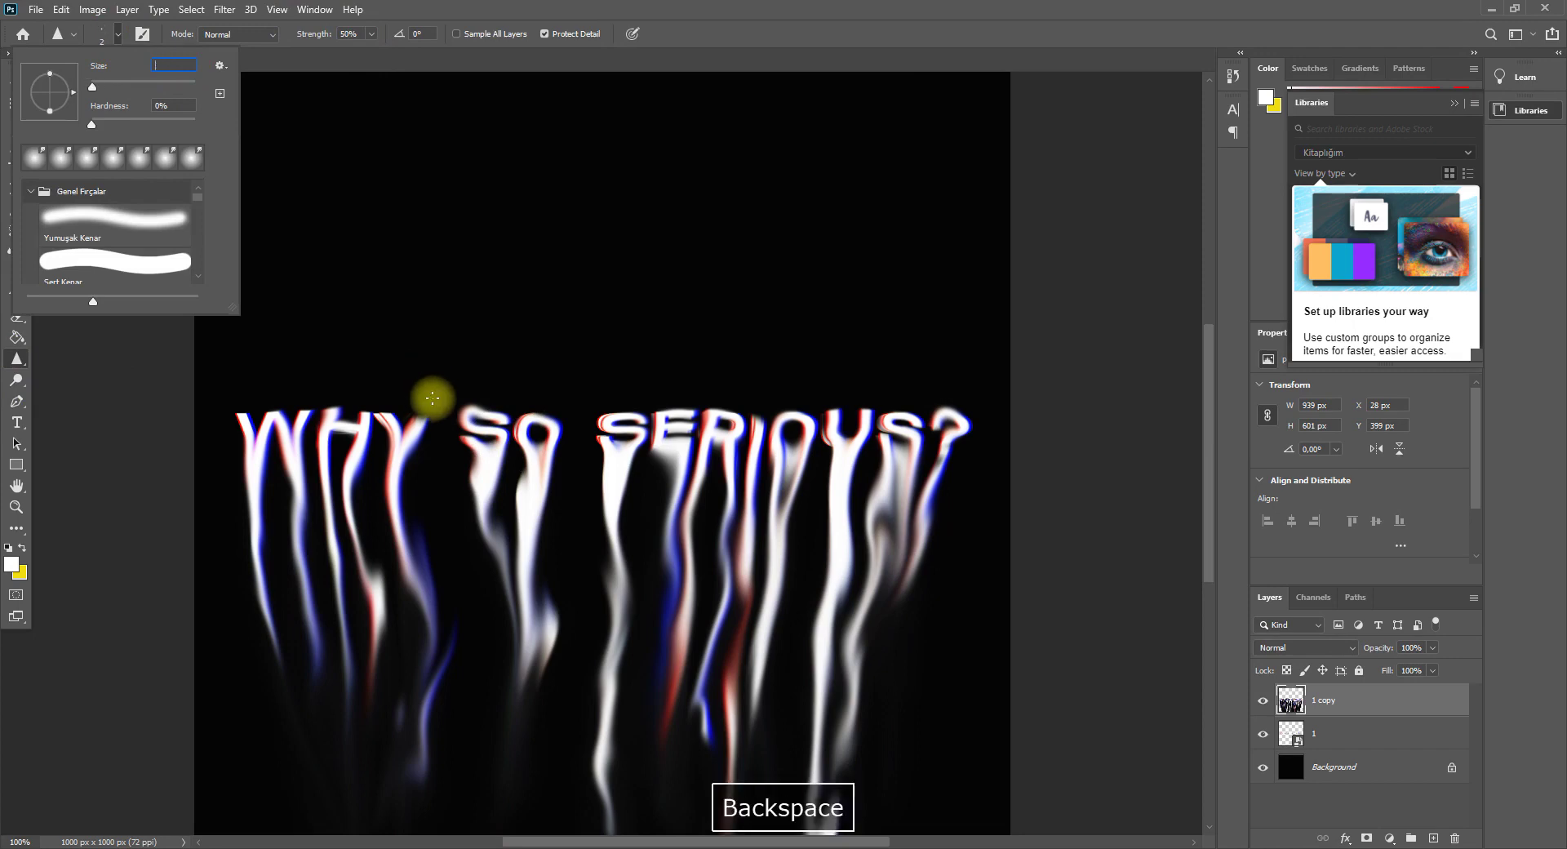
text(50)
click(540, 433)
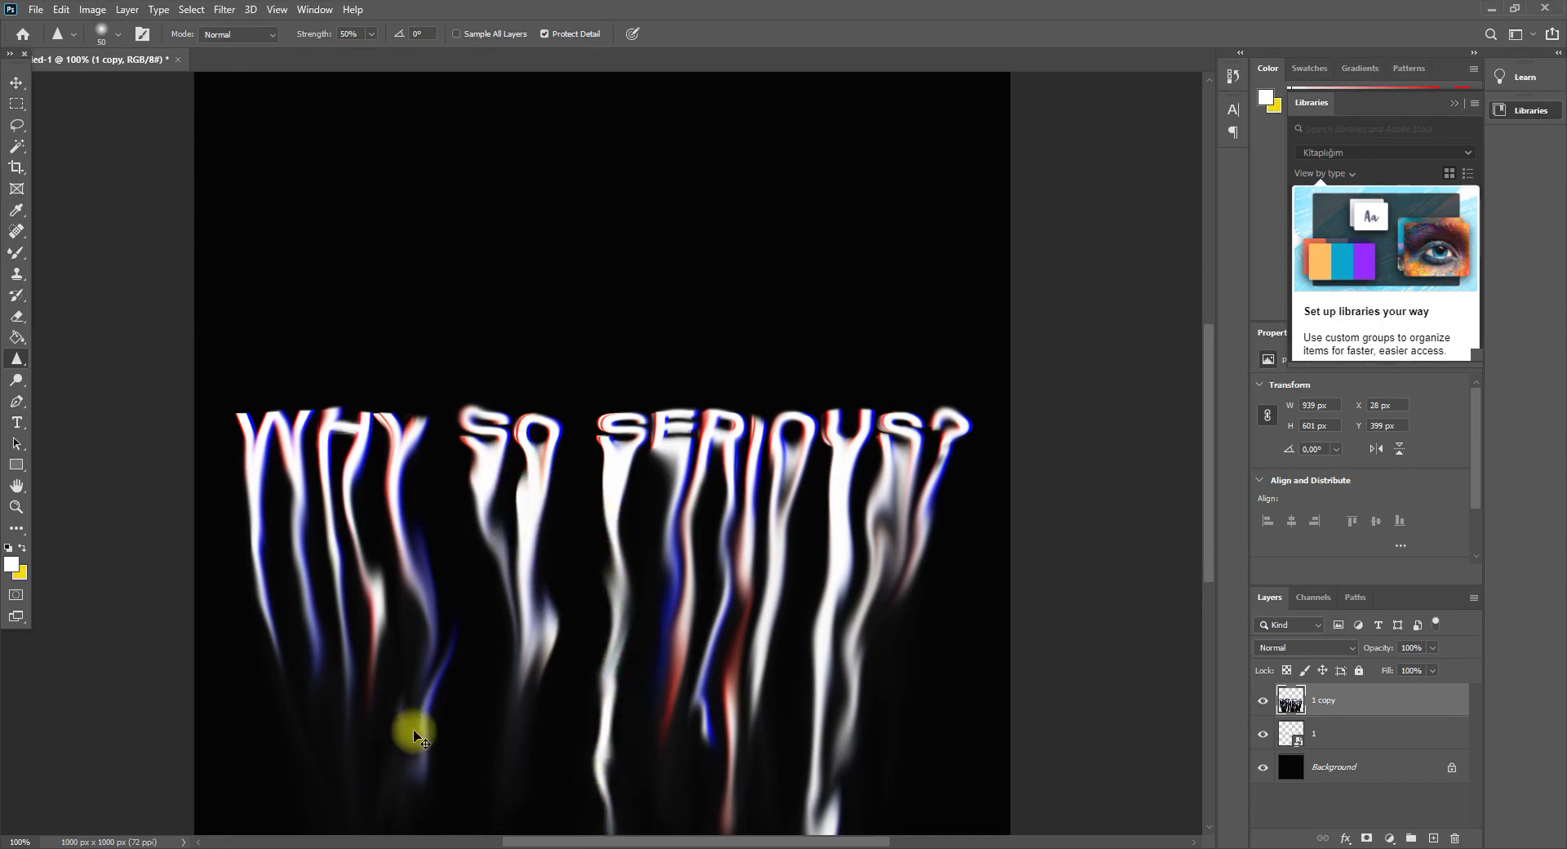
- Sharpen the drips beneath the first S and the E of SERIOUS
key(ctrl+plus)
mouse_move(635, 493)
mouse_down()
mouse_move(611, 562)
mouse_move(635, 422)
mouse_move(632, 604)
mouse_up()
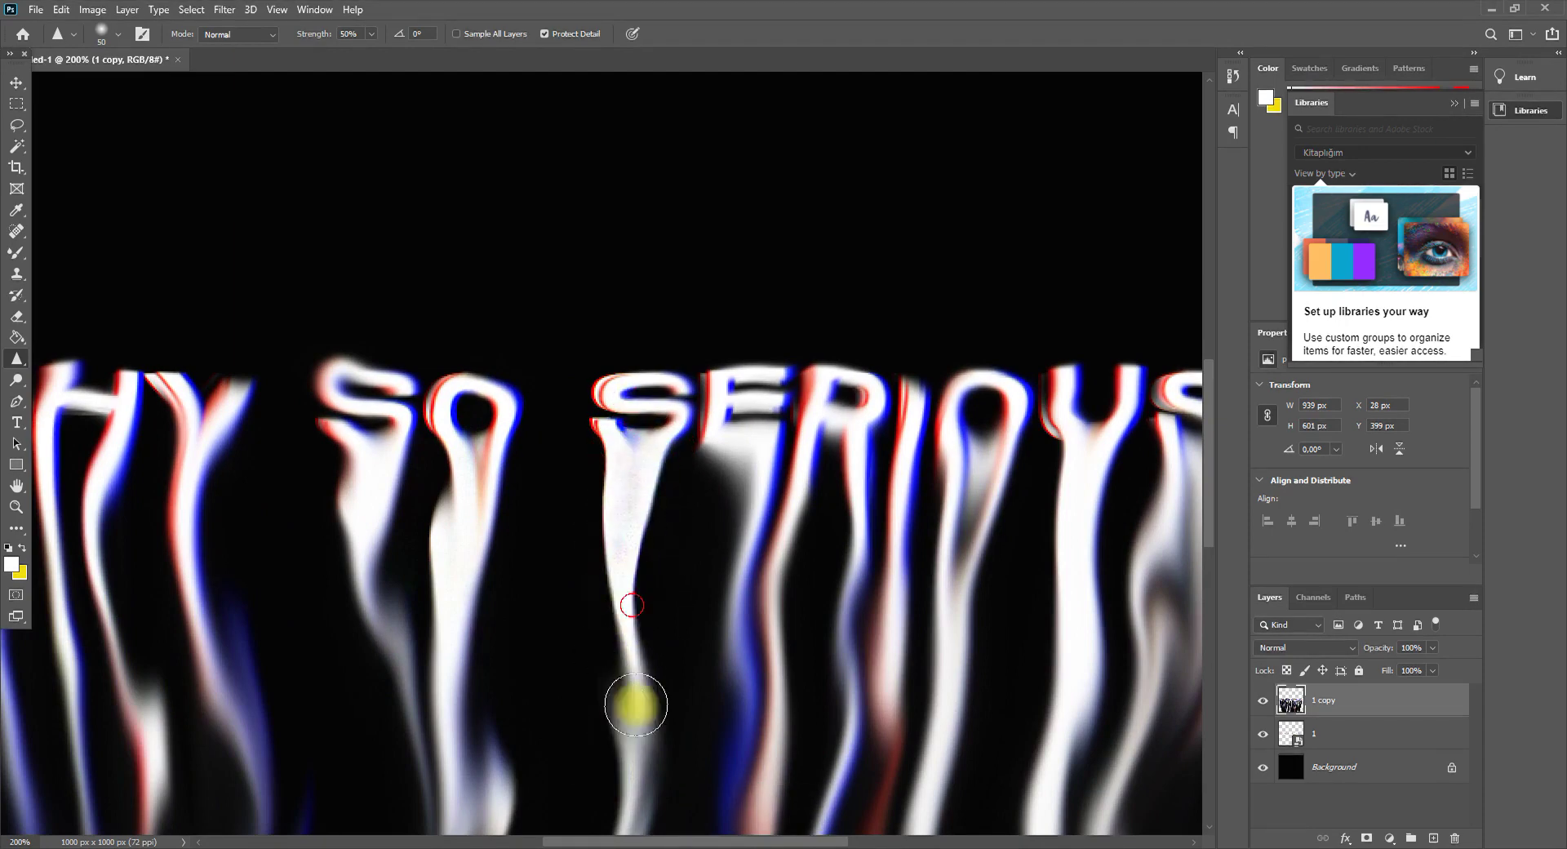
scroll(663, 712, down, 2)
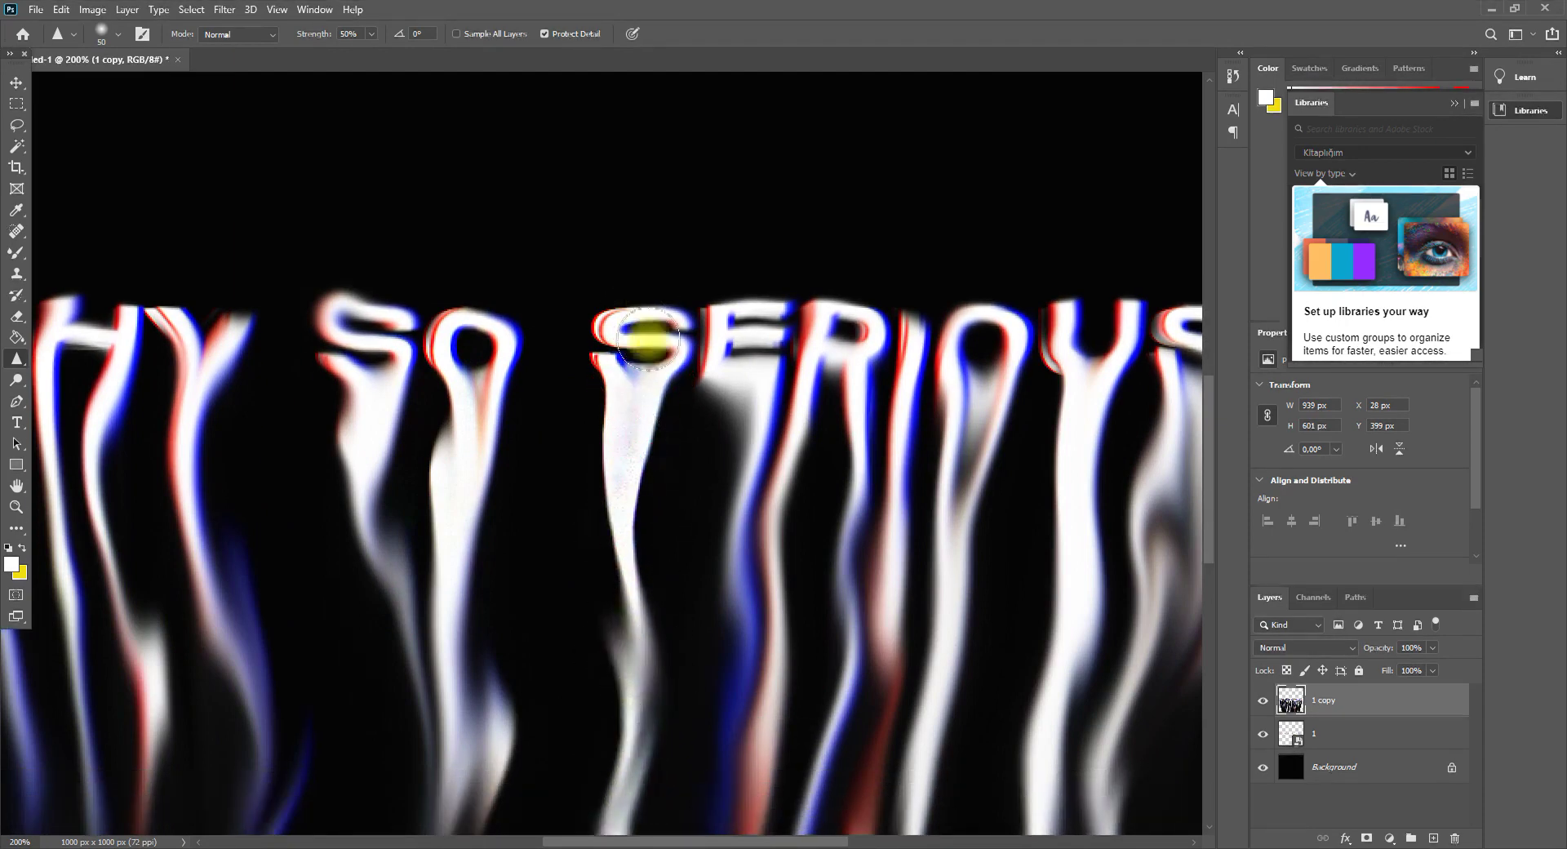
drag(718, 443, 732, 570)
drag(756, 414, 721, 651)
mouse_move(782, 426)
mouse_down()
mouse_move(779, 764)
mouse_move(736, 454)
mouse_move(786, 412)
mouse_move(723, 601)
mouse_move(773, 447)
mouse_move(745, 700)
mouse_move(771, 511)
mouse_move(686, 783)
mouse_move(690, 544)
mouse_move(774, 435)
mouse_move(777, 356)
mouse_move(710, 743)
mouse_move(762, 630)
mouse_up()
scroll(684, 681, down, 1)
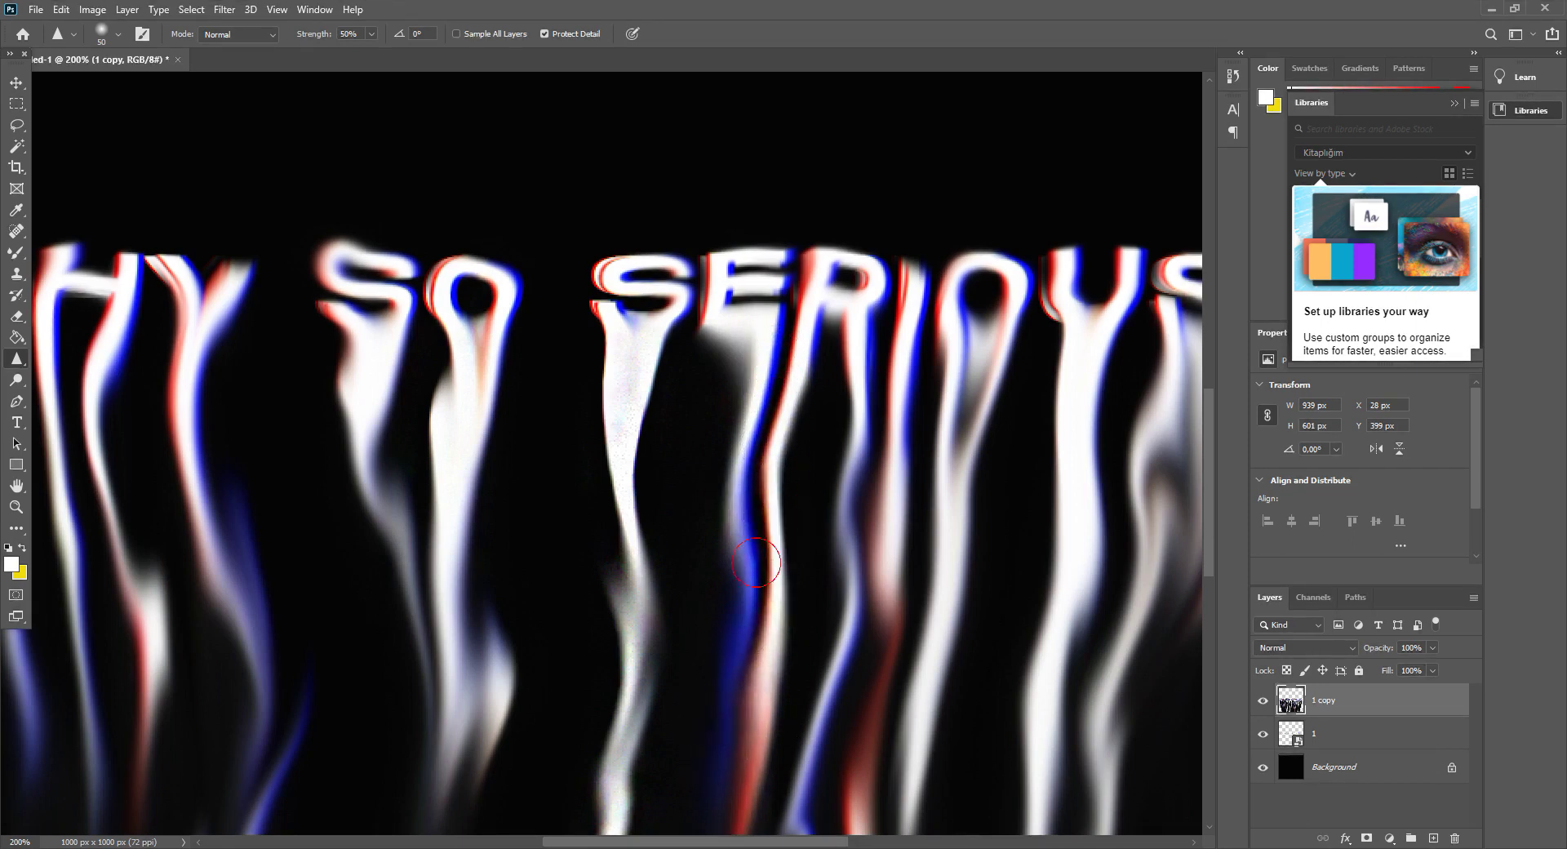
- Sharpen the drips beneath the R, I and O of SERIOUS down to their lower ends
mouse_move(731, 440)
mouse_down()
mouse_move(857, 419)
mouse_move(891, 455)
mouse_move(909, 427)
mouse_move(839, 727)
mouse_move(811, 549)
mouse_move(846, 563)
mouse_move(857, 783)
mouse_up()
scroll(910, 571, down, 2)
mouse_move(882, 534)
mouse_down()
mouse_move(839, 744)
mouse_move(811, 570)
mouse_move(829, 710)
mouse_move(854, 633)
mouse_move(815, 609)
mouse_move(776, 734)
mouse_move(799, 699)
mouse_move(839, 394)
mouse_move(735, 524)
mouse_move(784, 558)
mouse_move(776, 433)
mouse_move(821, 360)
mouse_move(850, 392)
mouse_move(852, 335)
mouse_up()
scroll(840, 699, down, 2)
scroll(873, 691, down, 2)
scroll(833, 663, up, 2)
scroll(833, 662, up, 2)
mouse_move(970, 242)
mouse_down()
mouse_move(1033, 193)
mouse_move(977, 511)
mouse_move(989, 222)
mouse_move(939, 419)
mouse_move(983, 468)
mouse_move(873, 723)
mouse_move(925, 758)
mouse_move(906, 706)
mouse_move(949, 752)
mouse_move(921, 772)
mouse_move(902, 685)
mouse_move(919, 480)
mouse_move(966, 287)
mouse_move(982, 433)
mouse_move(944, 482)
mouse_up()
scroll(944, 483, up, 2)
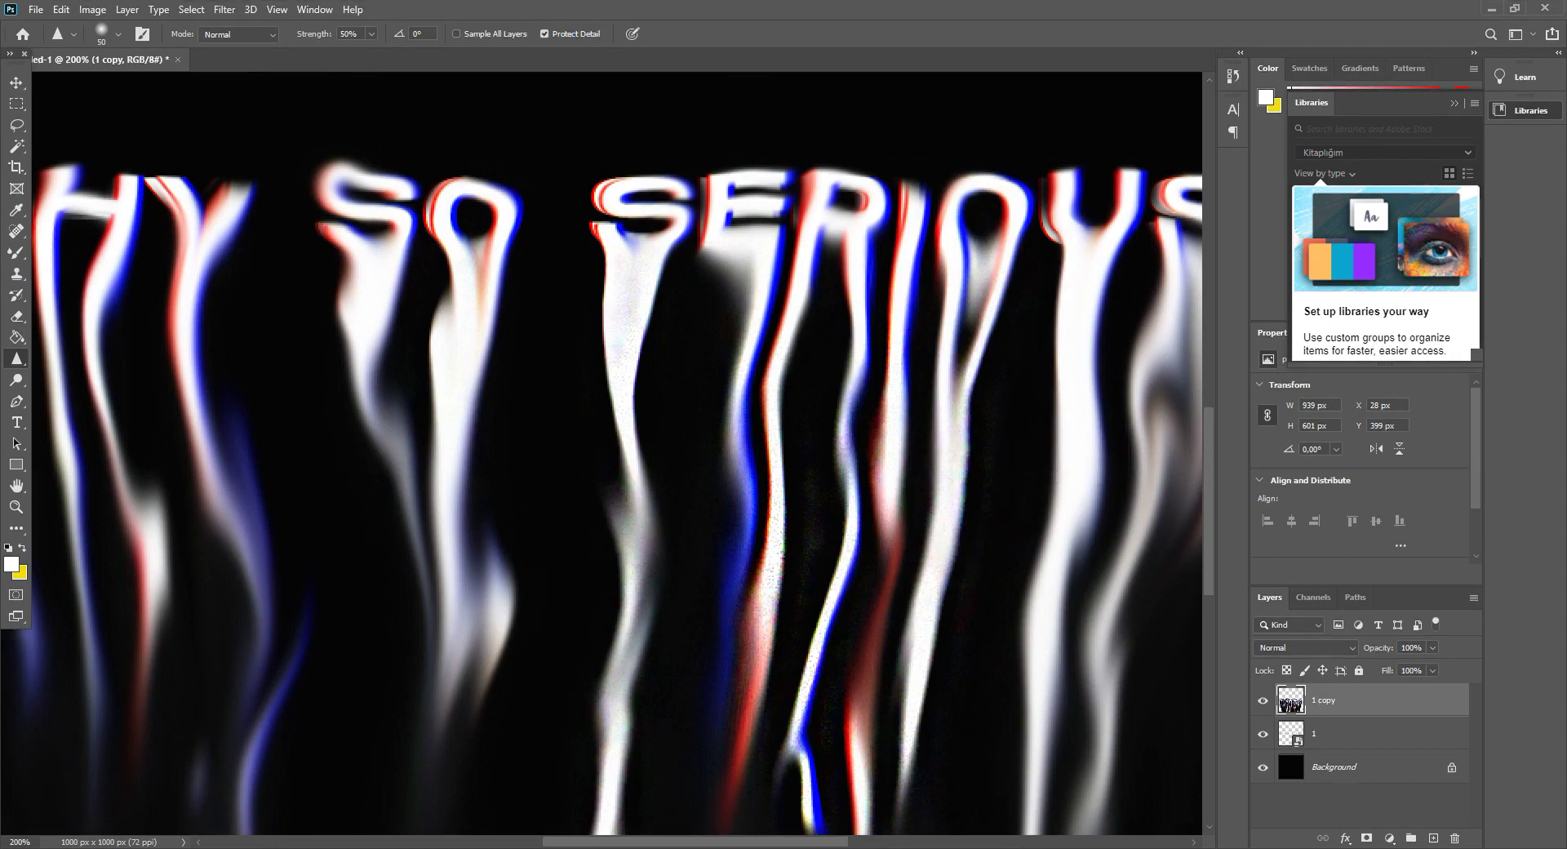
- Sharpen the U of SERIOUS with its long drip, and the lower drip beneath the final S
drag(779, 841, 859, 841)
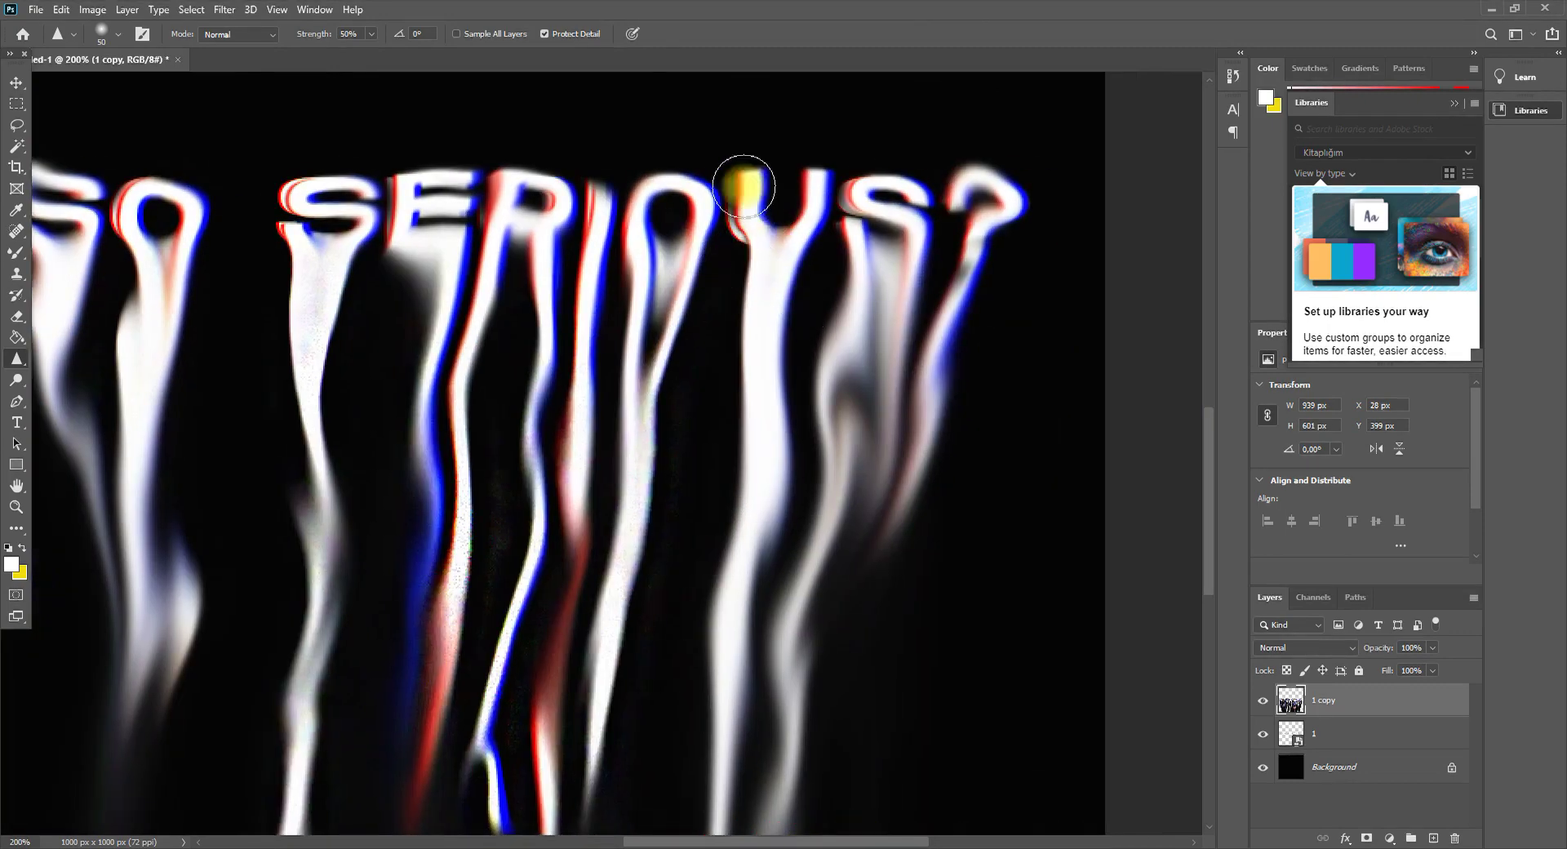
mouse_move(771, 457)
mouse_down()
mouse_move(756, 367)
mouse_move(829, 402)
mouse_move(735, 785)
mouse_up()
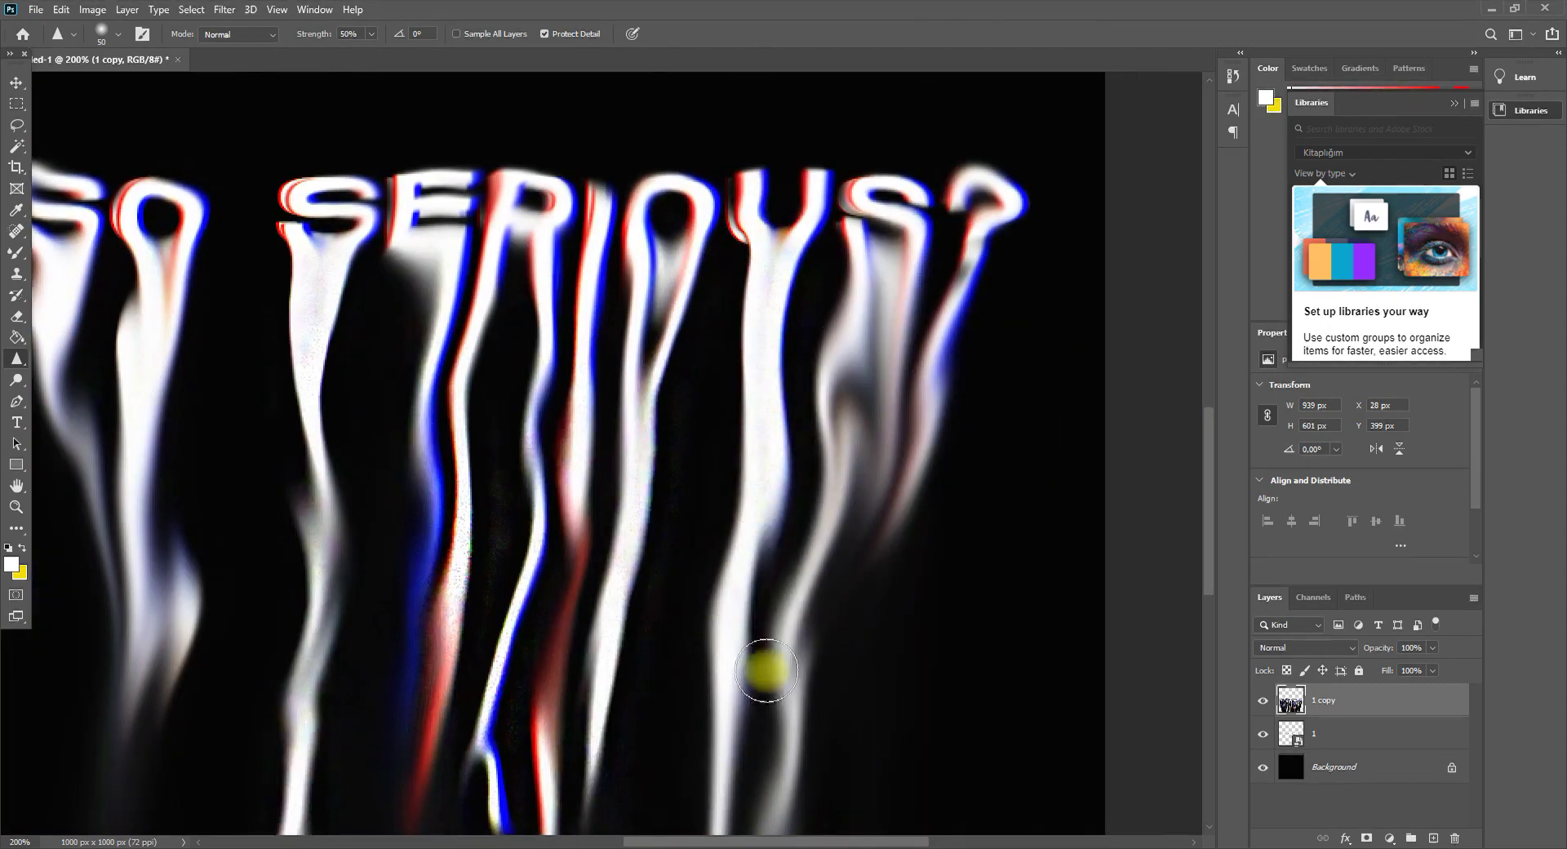
mouse_move(785, 663)
mouse_down()
mouse_move(782, 472)
mouse_move(819, 818)
mouse_move(763, 768)
mouse_move(750, 827)
mouse_up()
scroll(804, 594, down, 3)
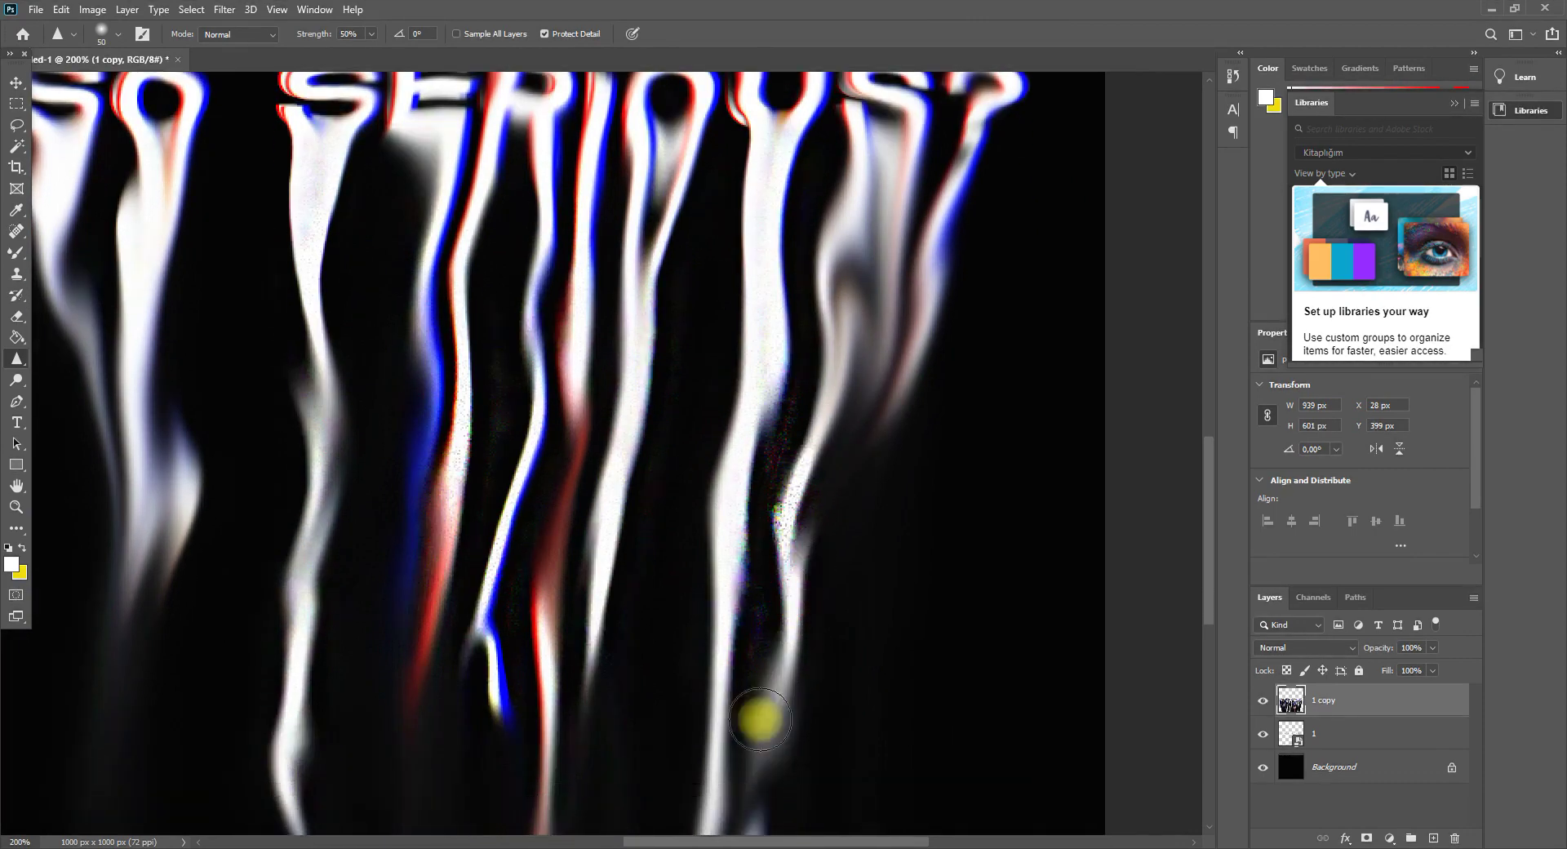
scroll(741, 803, down, 6)
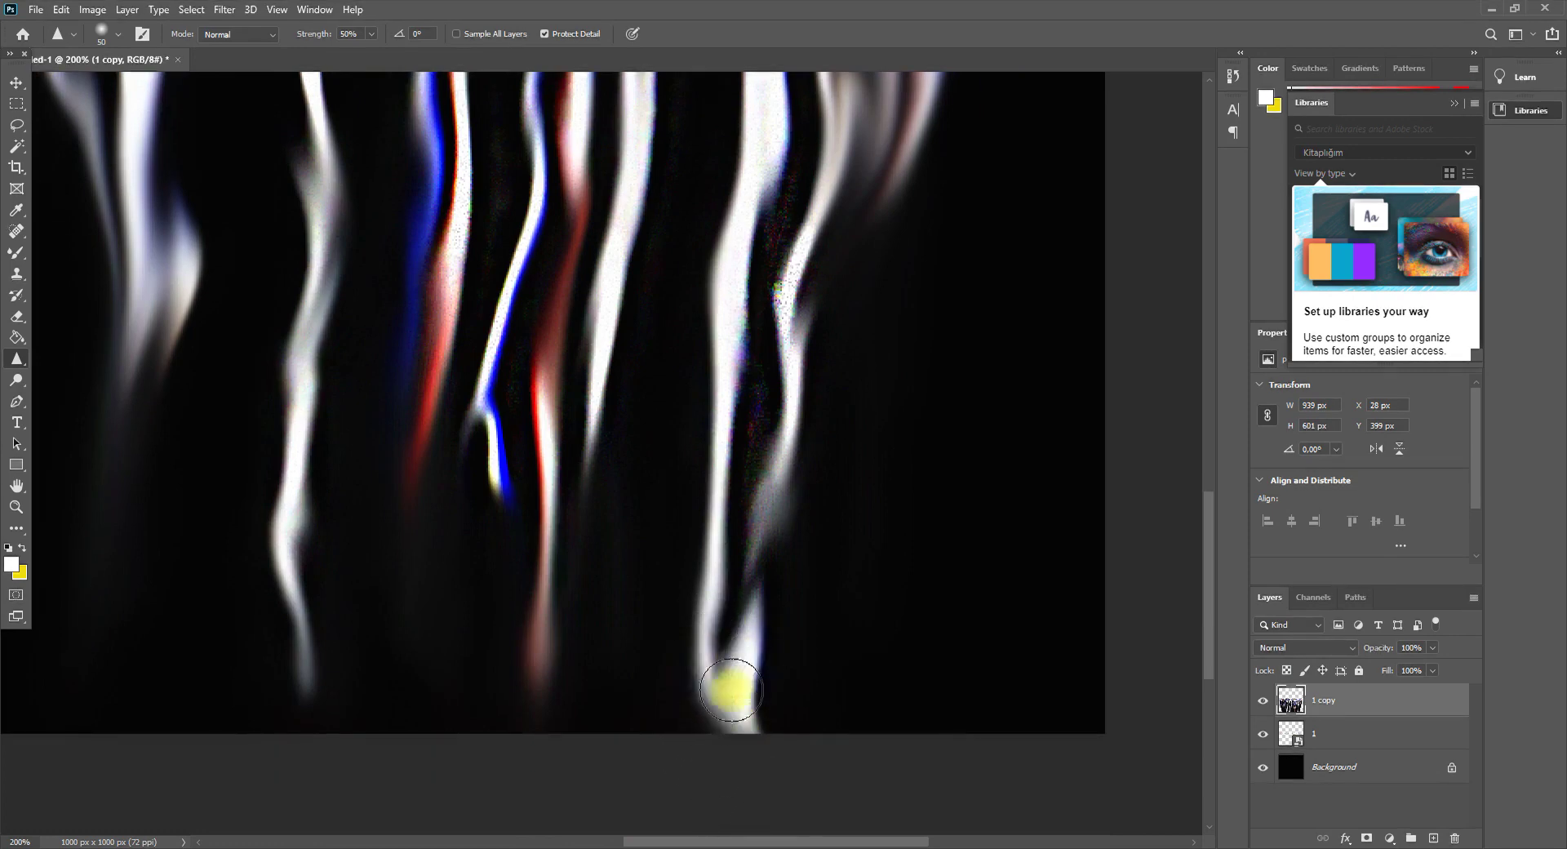
scroll(937, 727, up, 8)
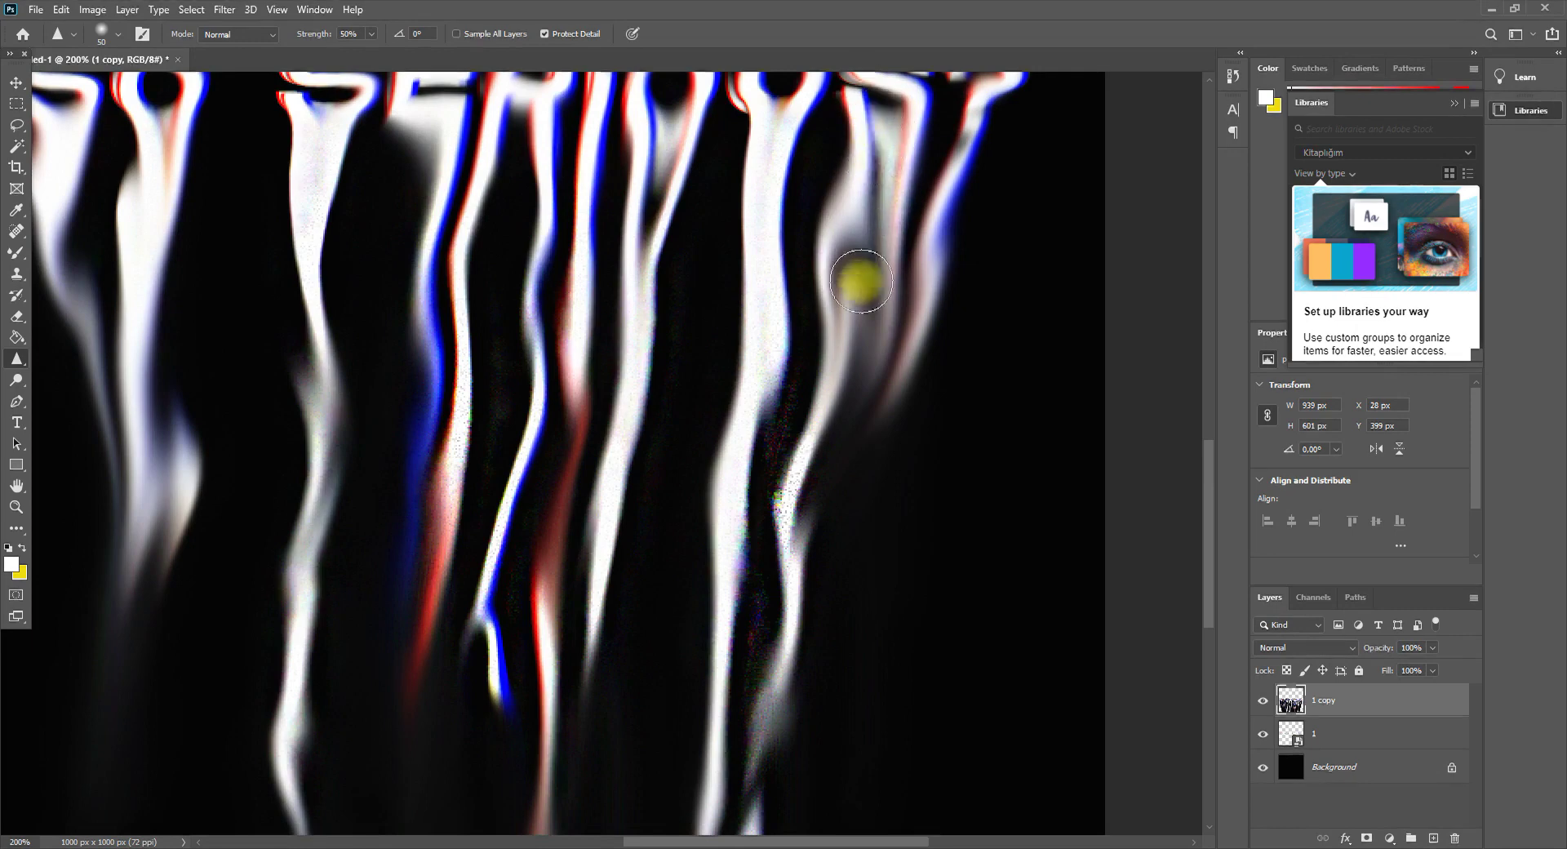
- Sharpen the question mark with its drip, and the final S and top of the U of SERIOUS
scroll(856, 322, up, 2)
mouse_move(988, 128)
mouse_down()
mouse_move(975, 120)
mouse_move(1039, 161)
mouse_move(944, 433)
mouse_move(903, 457)
mouse_move(912, 354)
mouse_move(938, 367)
mouse_up()
drag(866, 125, 885, 130)
click(801, 104)
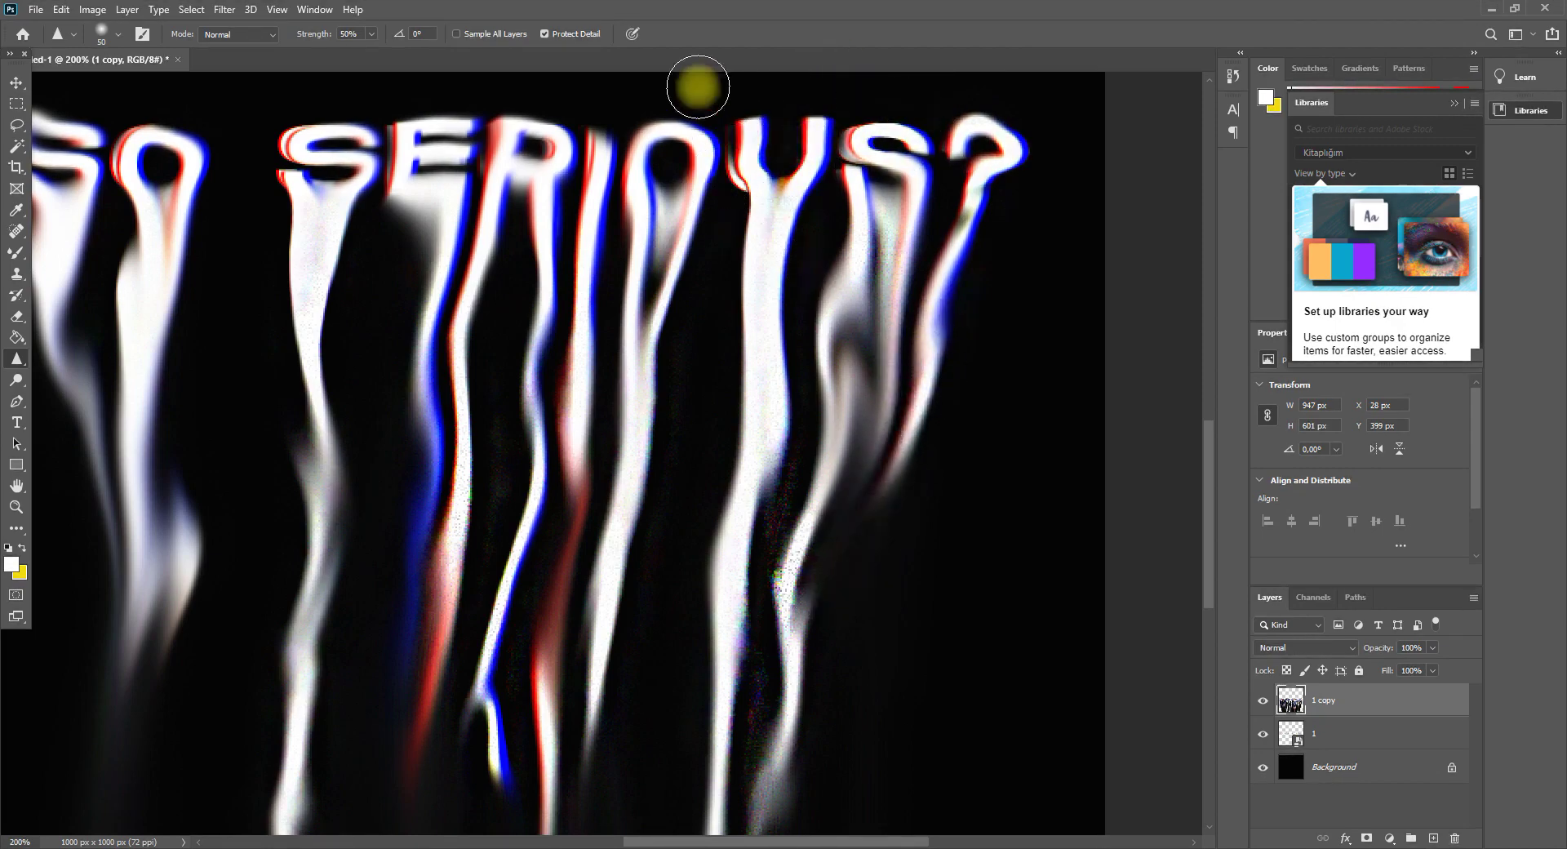
- Sharpen the upper letter shapes of SERIOUS from the I back to the first S, undoing the unwanted stroke
scroll(489, 310, up, 1)
mouse_move(584, 227)
mouse_down()
mouse_move(633, 298)
mouse_move(651, 274)
mouse_move(511, 299)
mouse_move(529, 224)
mouse_move(738, 193)
mouse_move(549, 172)
mouse_move(318, 193)
mouse_up()
scroll(269, 466, up, 1)
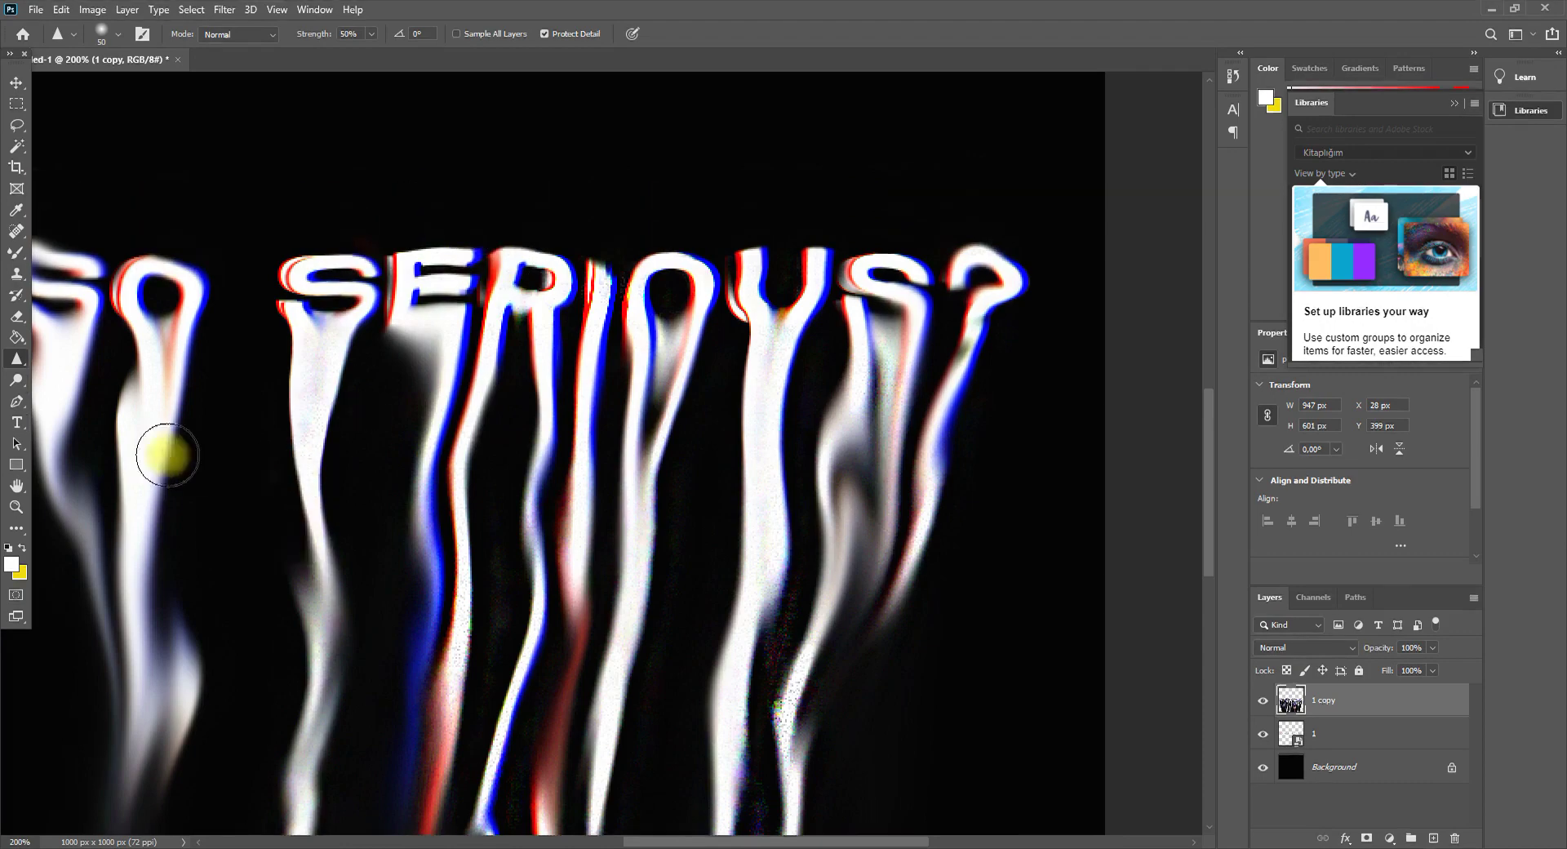
key(ctrl+z)
mouse_move(400, 302)
mouse_down()
mouse_move(542, 245)
mouse_move(629, 245)
mouse_move(427, 262)
mouse_move(303, 250)
mouse_move(479, 220)
mouse_move(622, 234)
mouse_move(182, 234)
mouse_move(274, 229)
mouse_up()
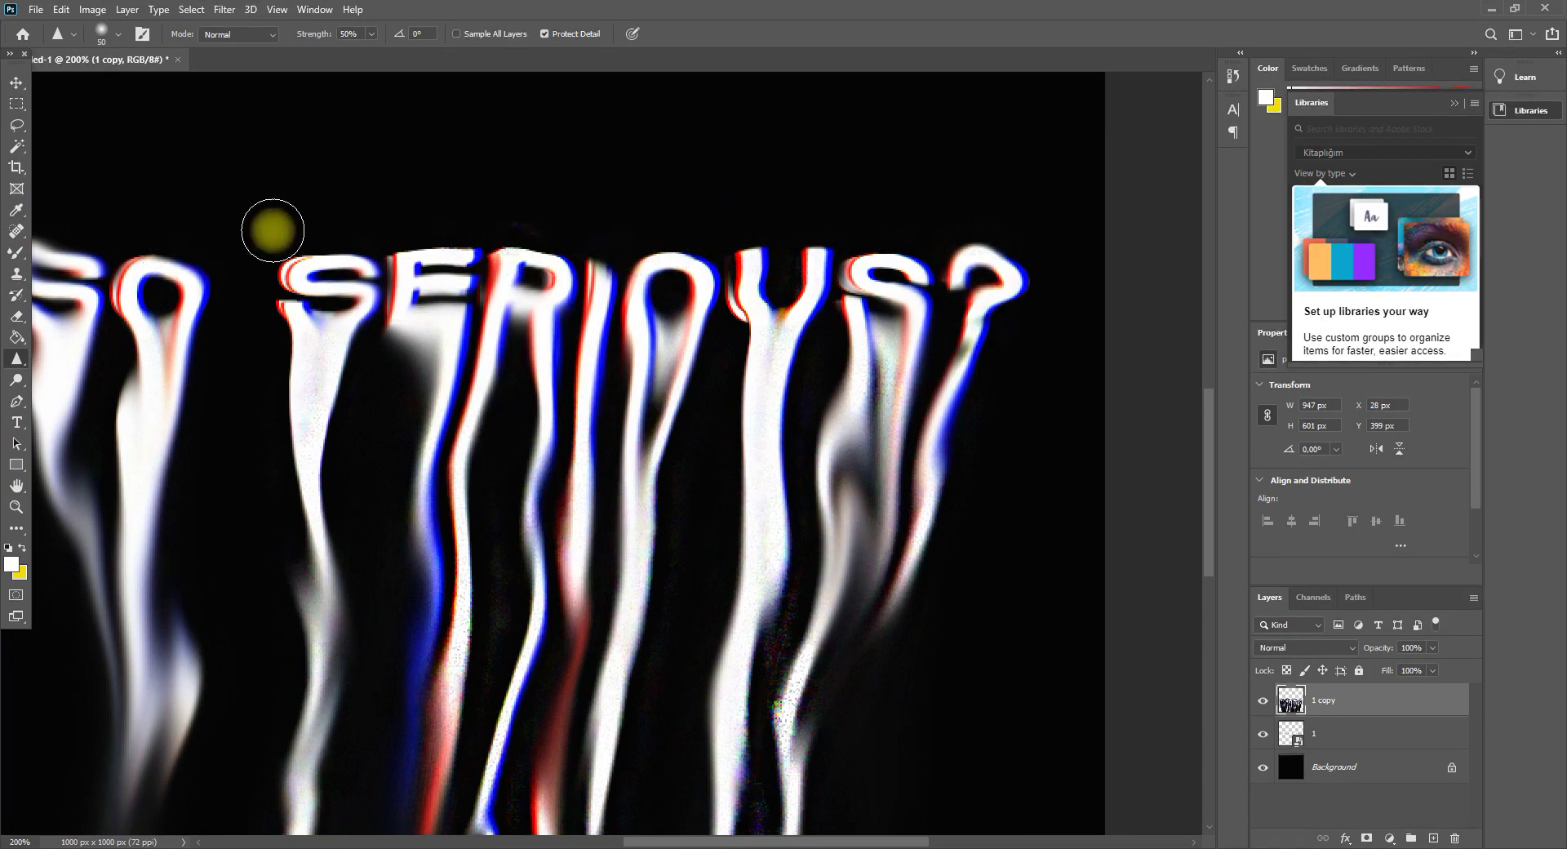
- Examine the sharpened text and drips across the whole canvas
key(ctrl+minus)
key(ctrl+minus)
key(ctrl+minus)
key(ctrl+minus)
key(ctrl+plus)
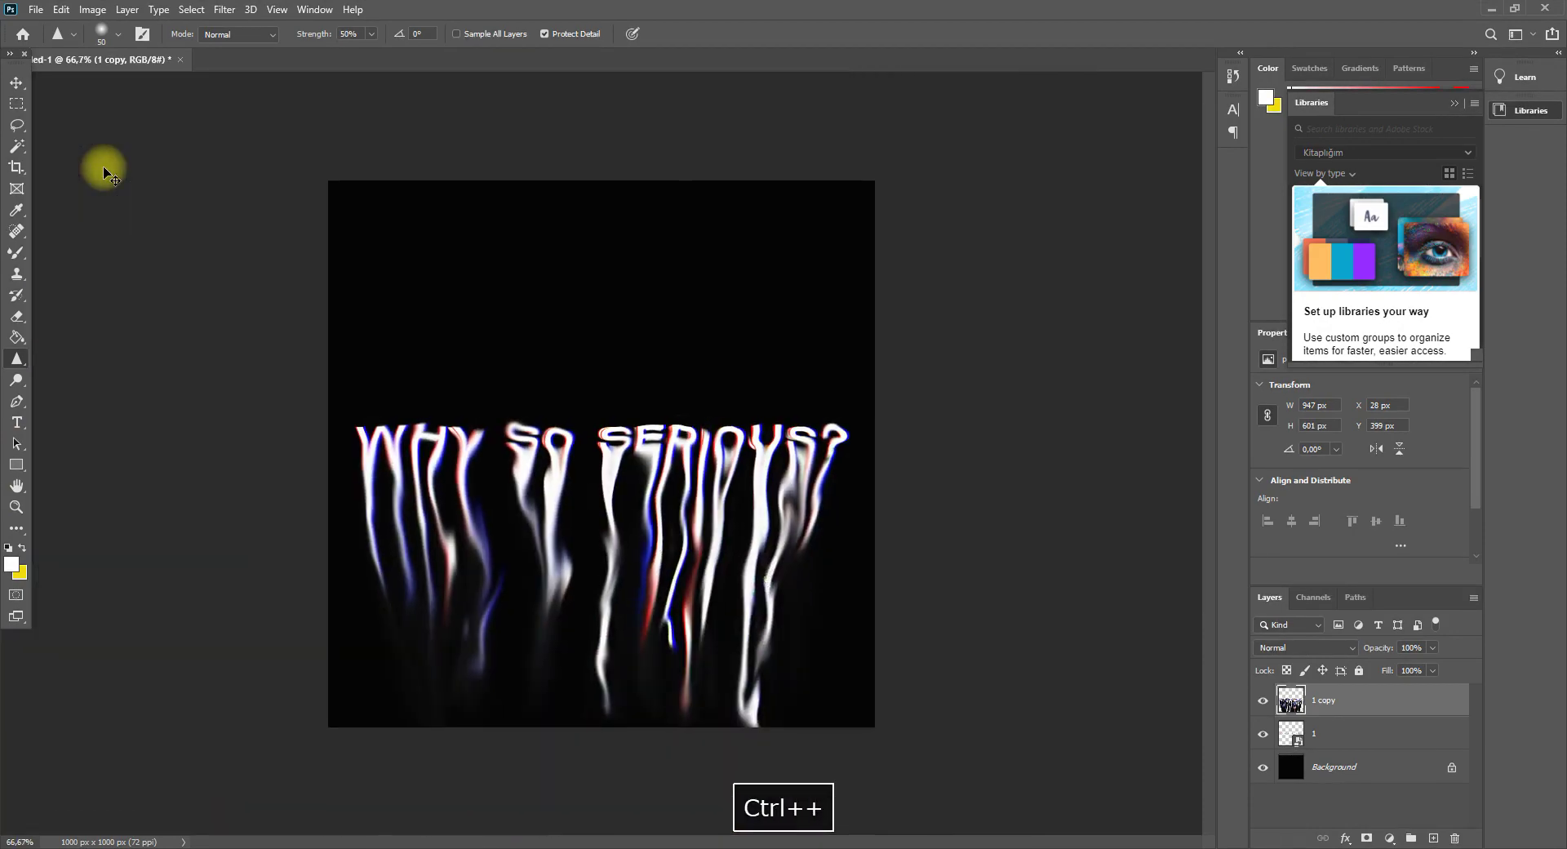
key(ctrl+plus)
key(ctrl+plus)
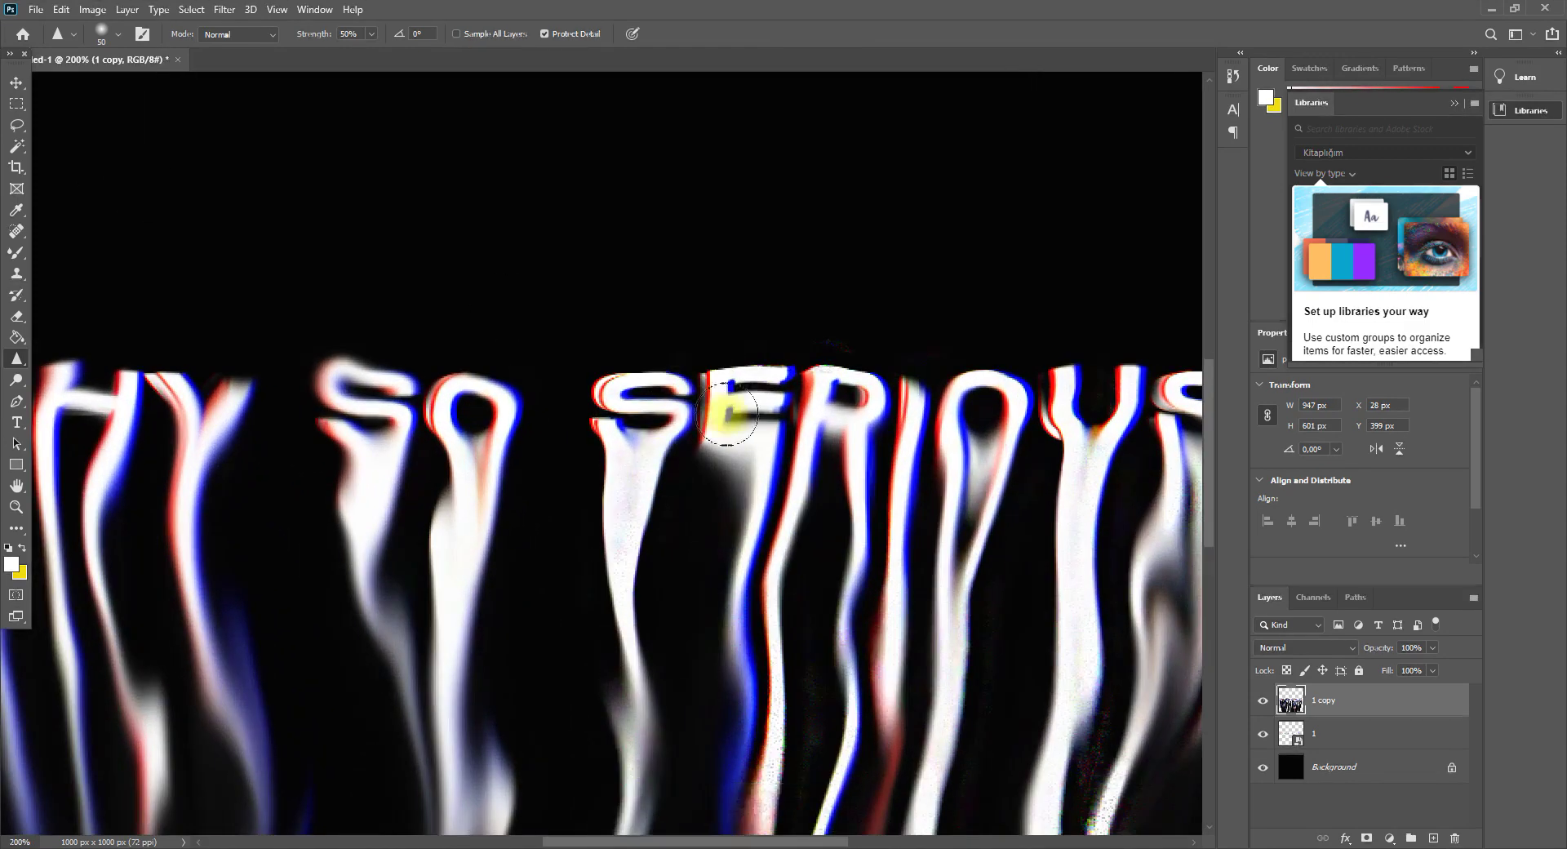
- Undo the unwanted sharpening stroke, and sharpen the S and O of SO along their drips
scroll(413, 518, down, 2)
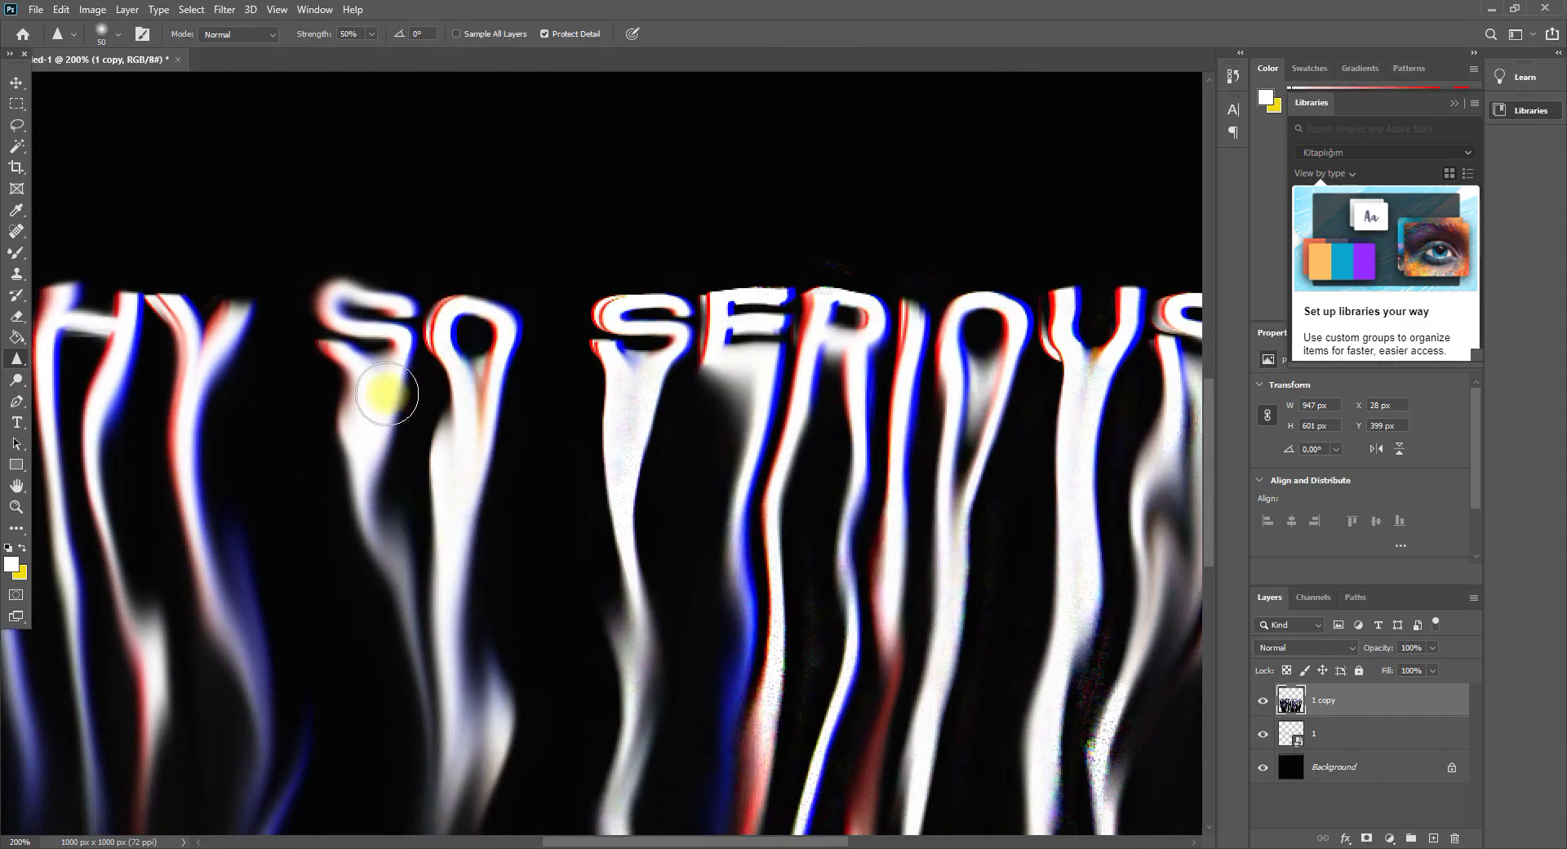
key(ctrl+z)
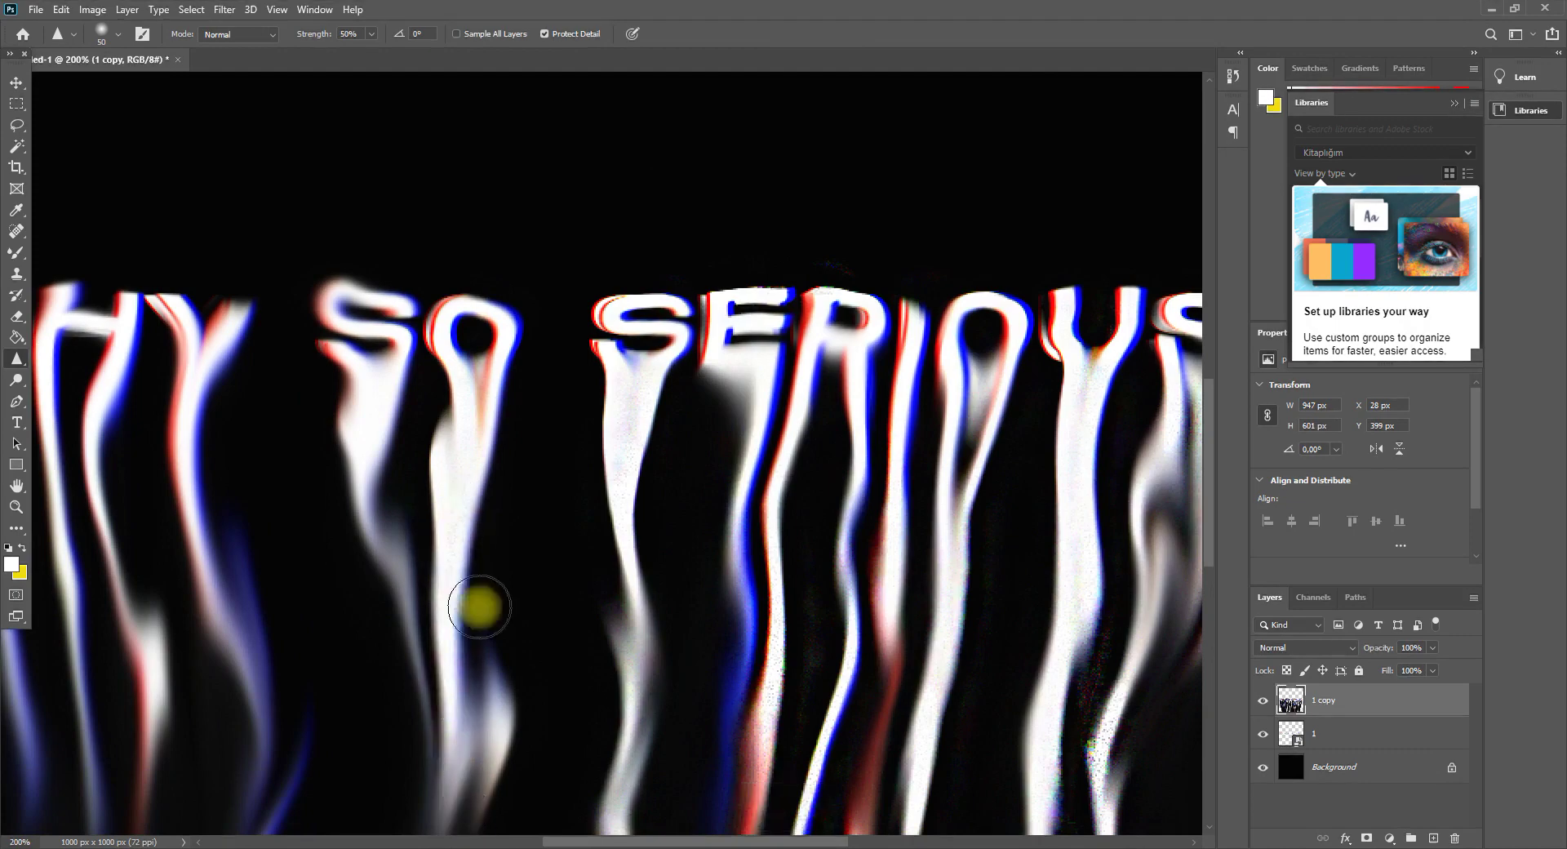
drag(497, 738, 448, 612)
mouse_move(325, 346)
mouse_down()
mouse_move(376, 504)
mouse_move(340, 367)
mouse_move(353, 332)
mouse_up()
mouse_move(381, 265)
mouse_down()
mouse_move(417, 295)
mouse_move(384, 448)
mouse_move(384, 542)
mouse_move(405, 528)
mouse_move(392, 514)
mouse_move(396, 673)
mouse_move(416, 568)
mouse_move(441, 627)
mouse_move(437, 718)
mouse_up()
scroll(419, 700, down, 1)
scroll(418, 700, down, 1)
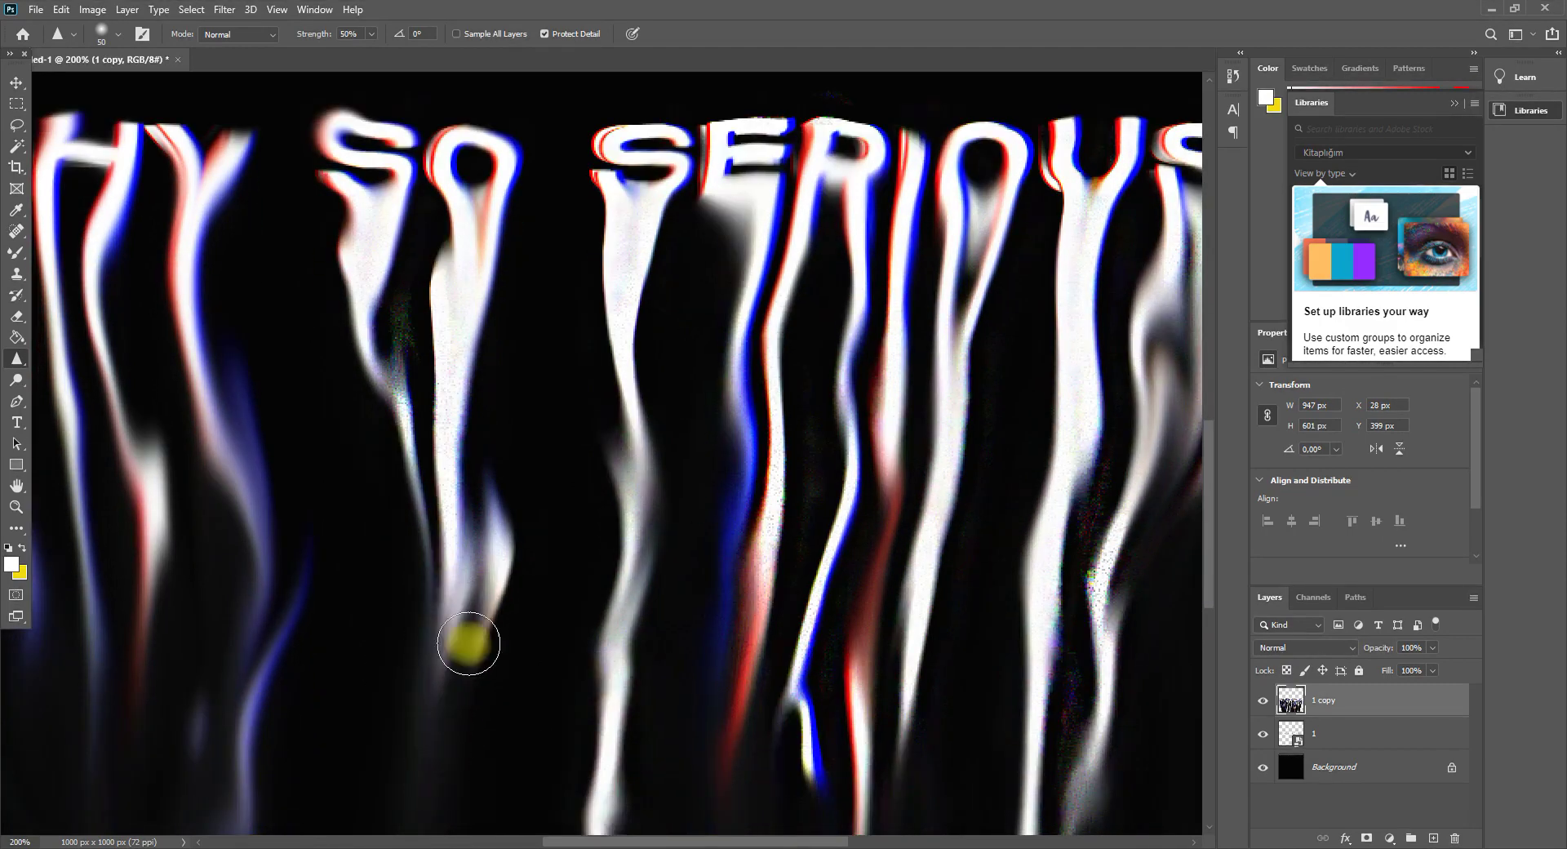
scroll(433, 682, down, 1)
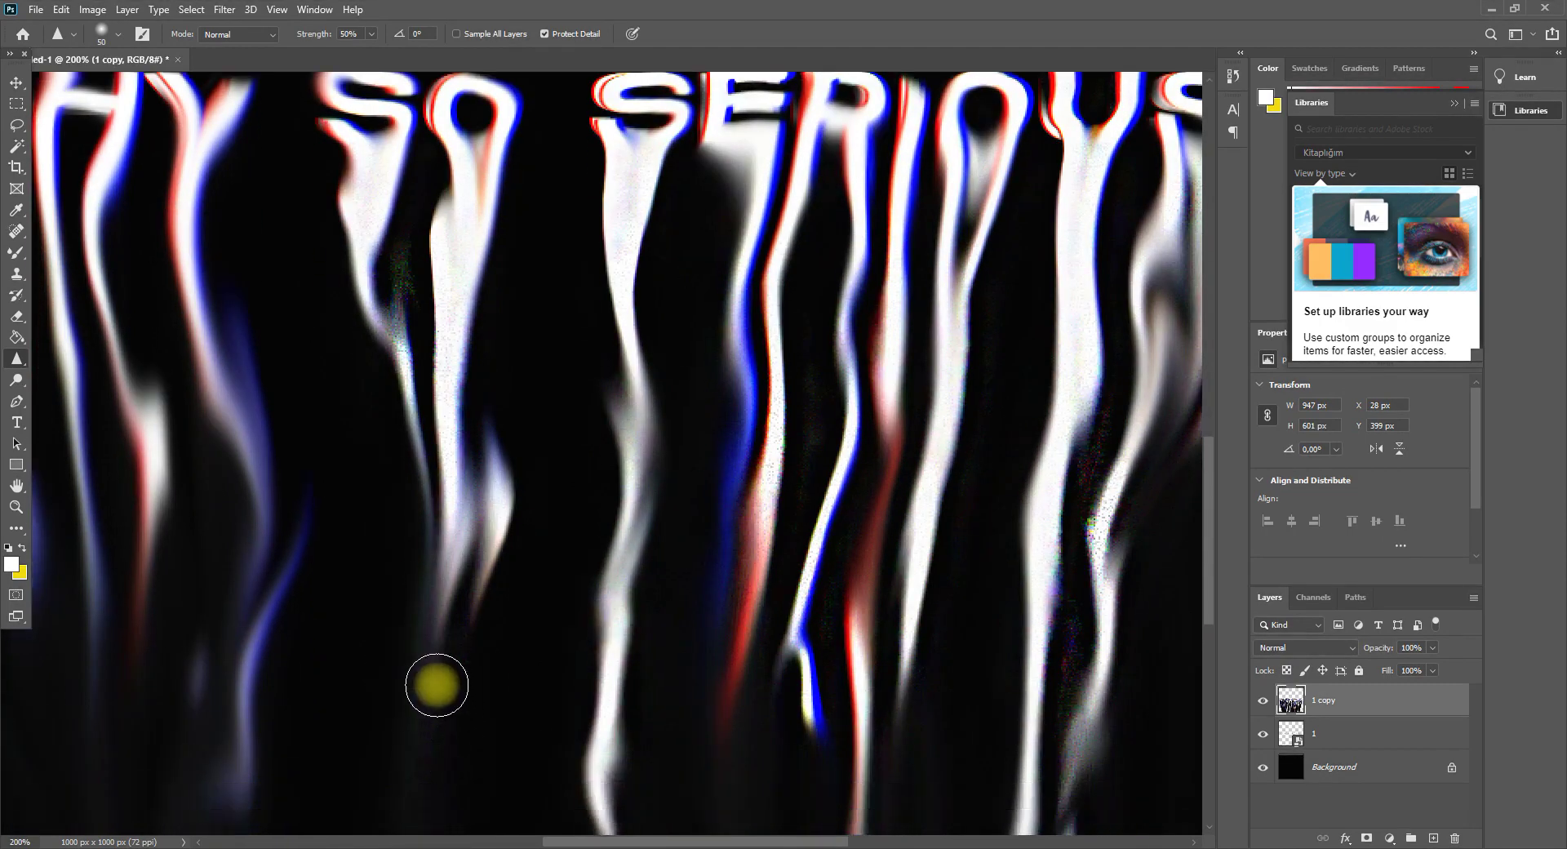
- Sharpen the Y of WHY and the curved blue drip beneath it
mouse_move(245, 722)
mouse_down()
mouse_move(231, 559)
mouse_move(293, 615)
mouse_move(213, 651)
mouse_move(252, 699)
mouse_up()
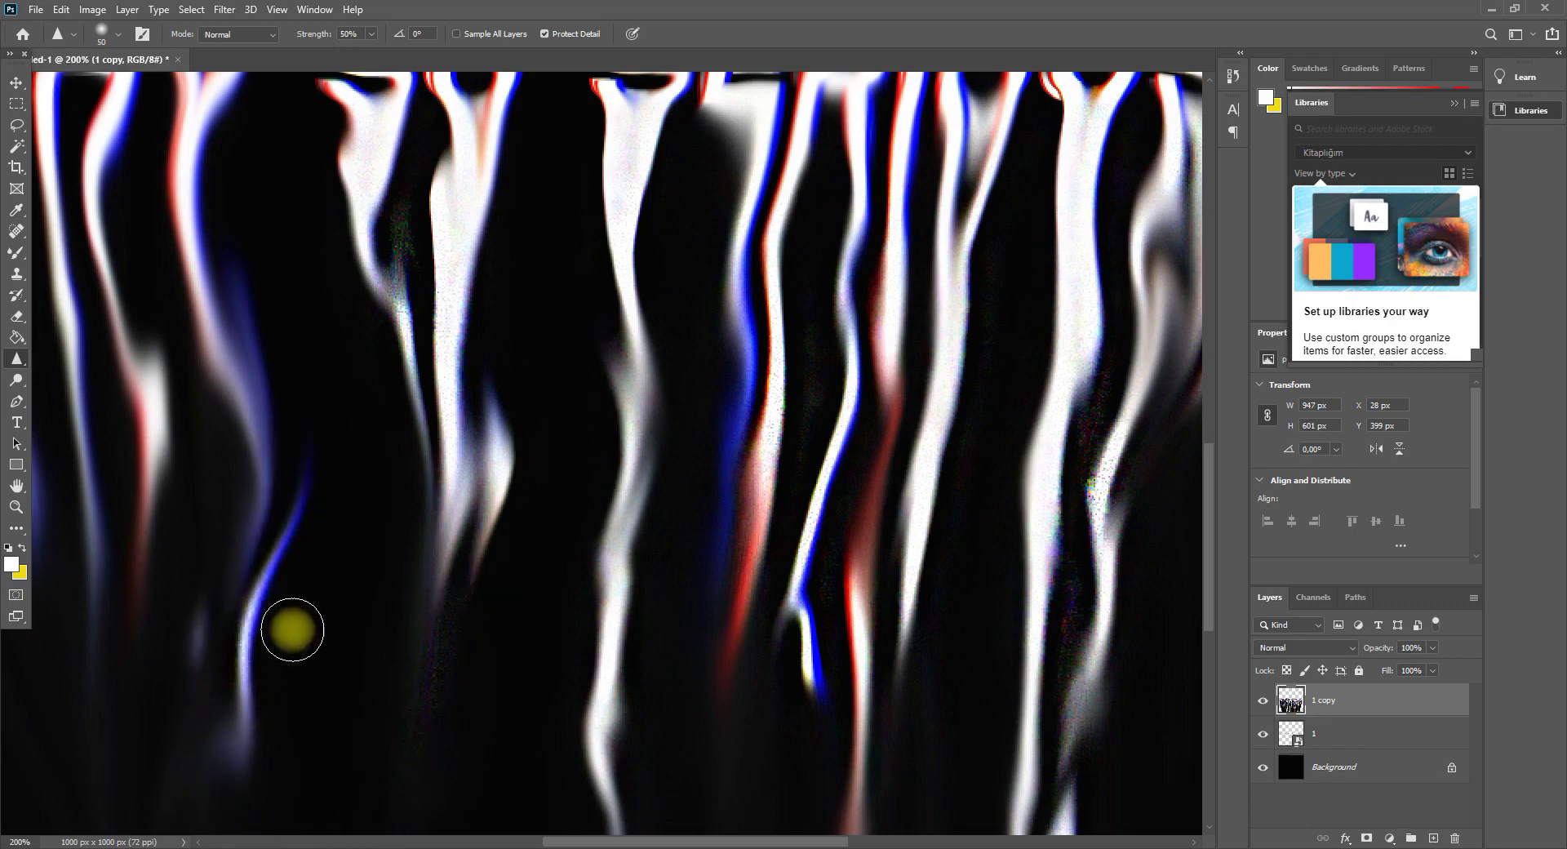
scroll(359, 612, up, 1)
mouse_move(251, 465)
mouse_down()
mouse_move(164, 297)
mouse_move(210, 321)
mouse_move(210, 403)
mouse_up()
drag(226, 223, 199, 315)
mouse_move(247, 227)
mouse_down()
mouse_move(218, 428)
mouse_move(241, 540)
mouse_move(236, 782)
mouse_move(254, 461)
mouse_move(279, 664)
mouse_up()
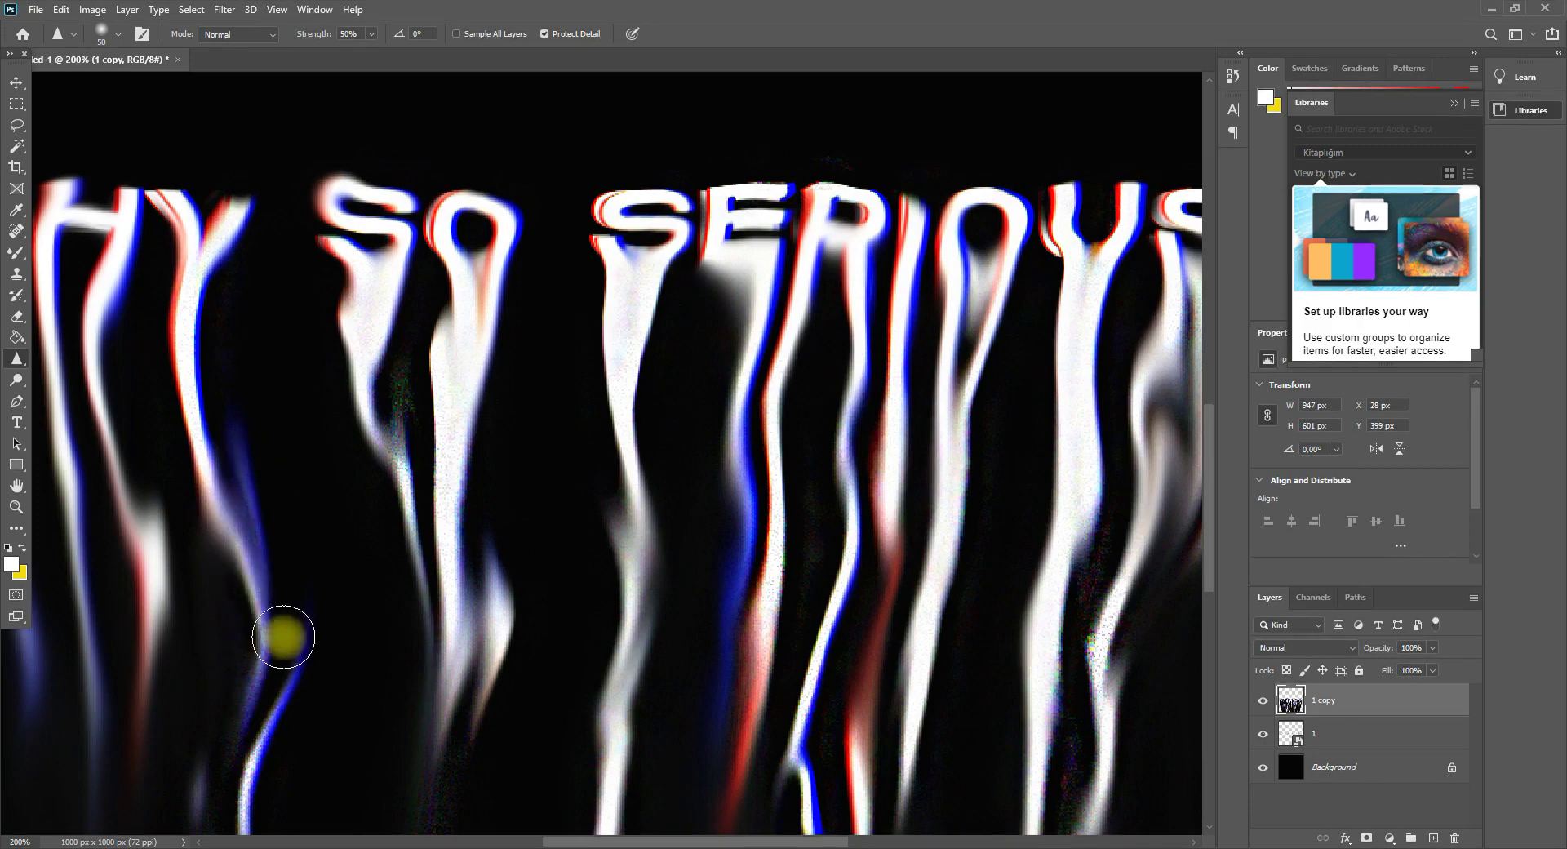
- Sharpen the drips beneath the H and the second stroke of the W in WHY, down to the blue drip's faint end
drag(601, 843, 473, 840)
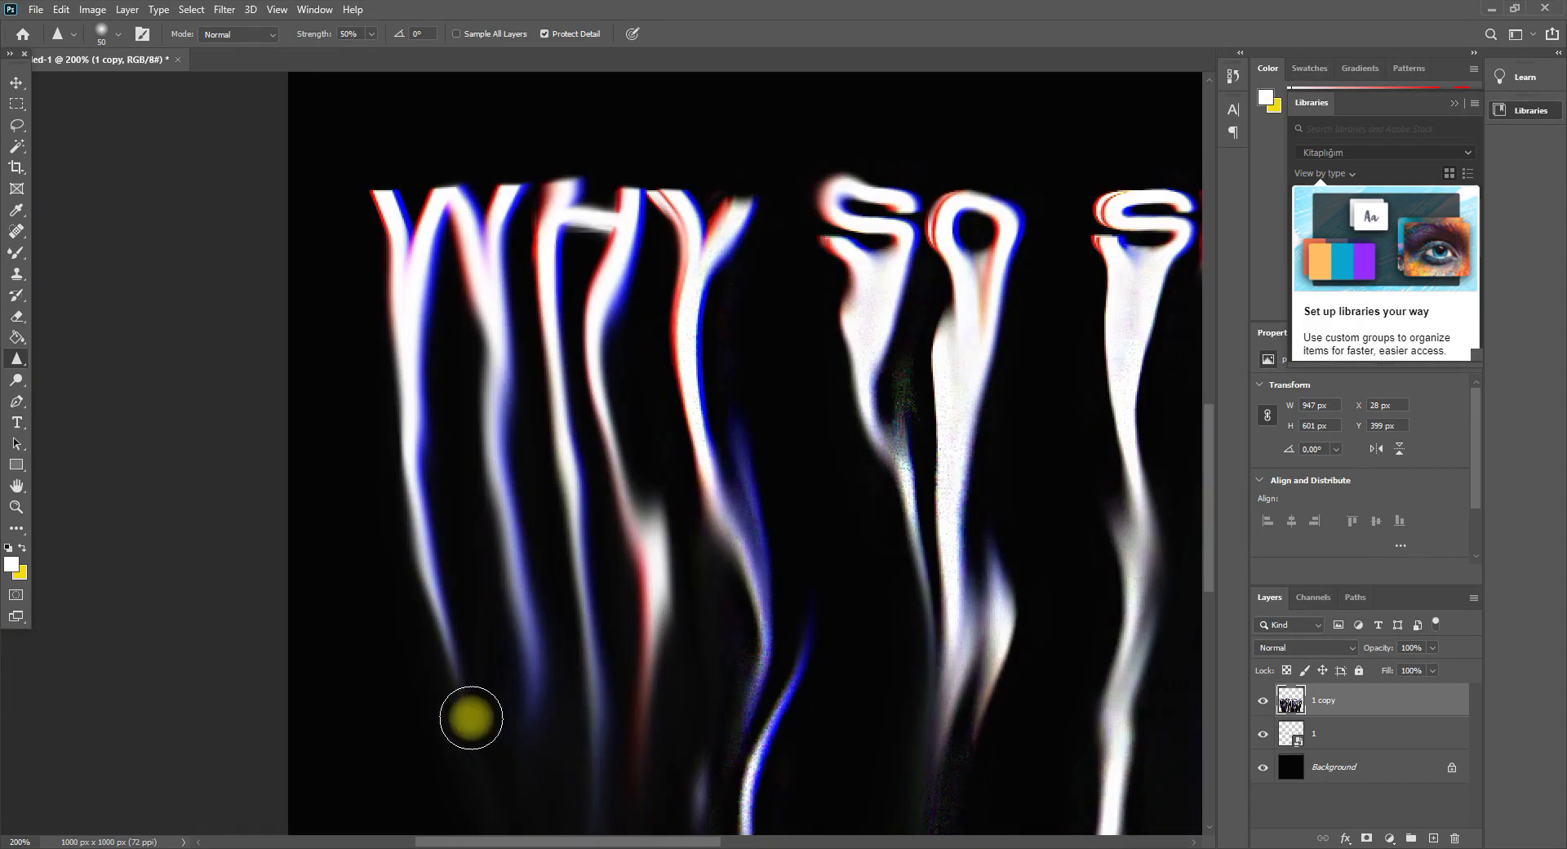
scroll(471, 717, down, 5)
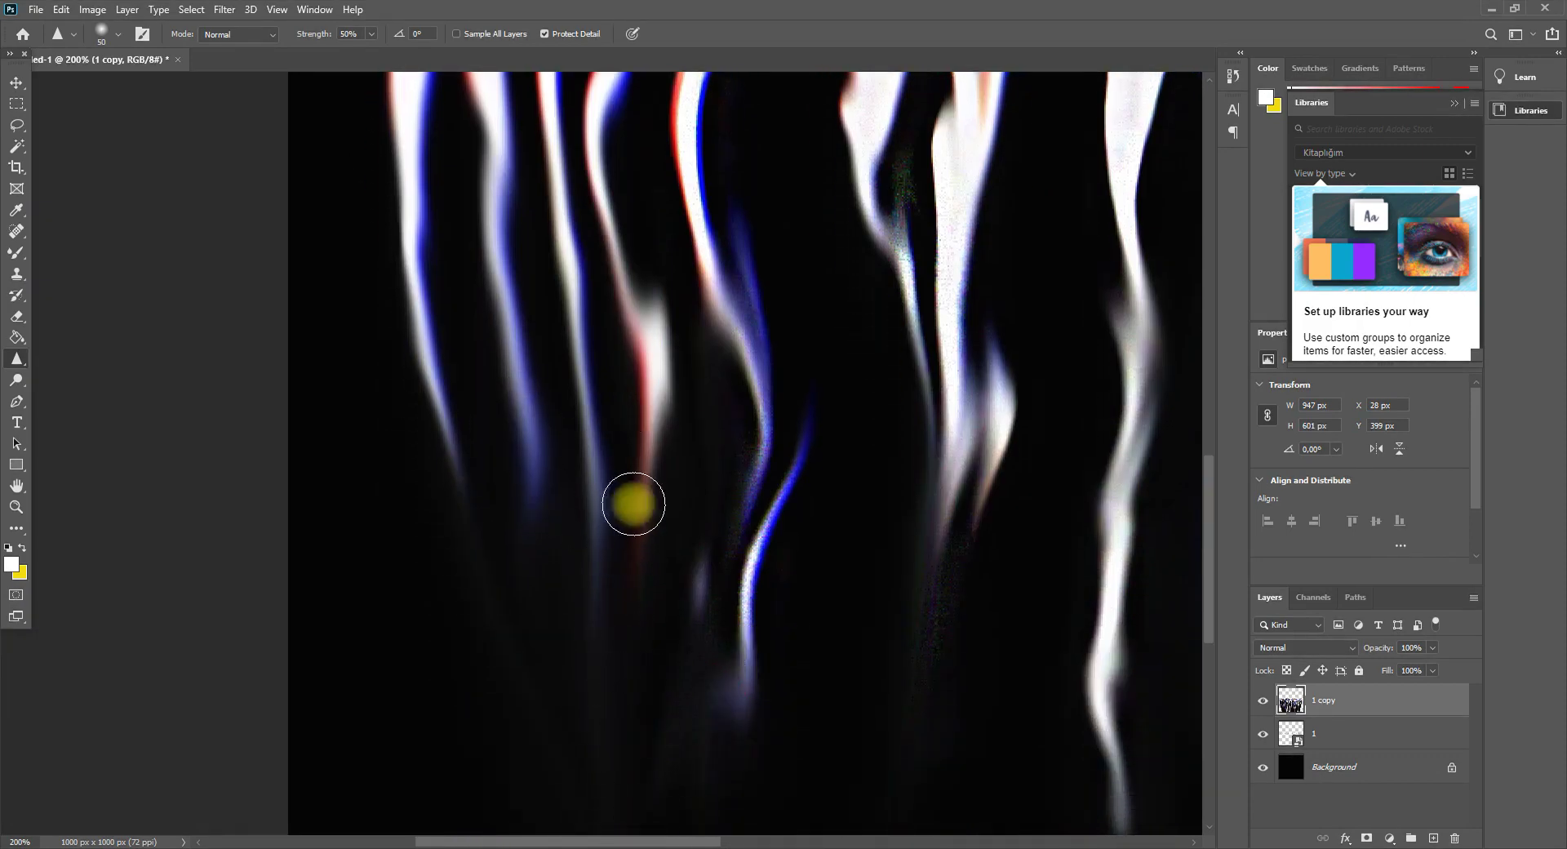
scroll(584, 199, up, 2)
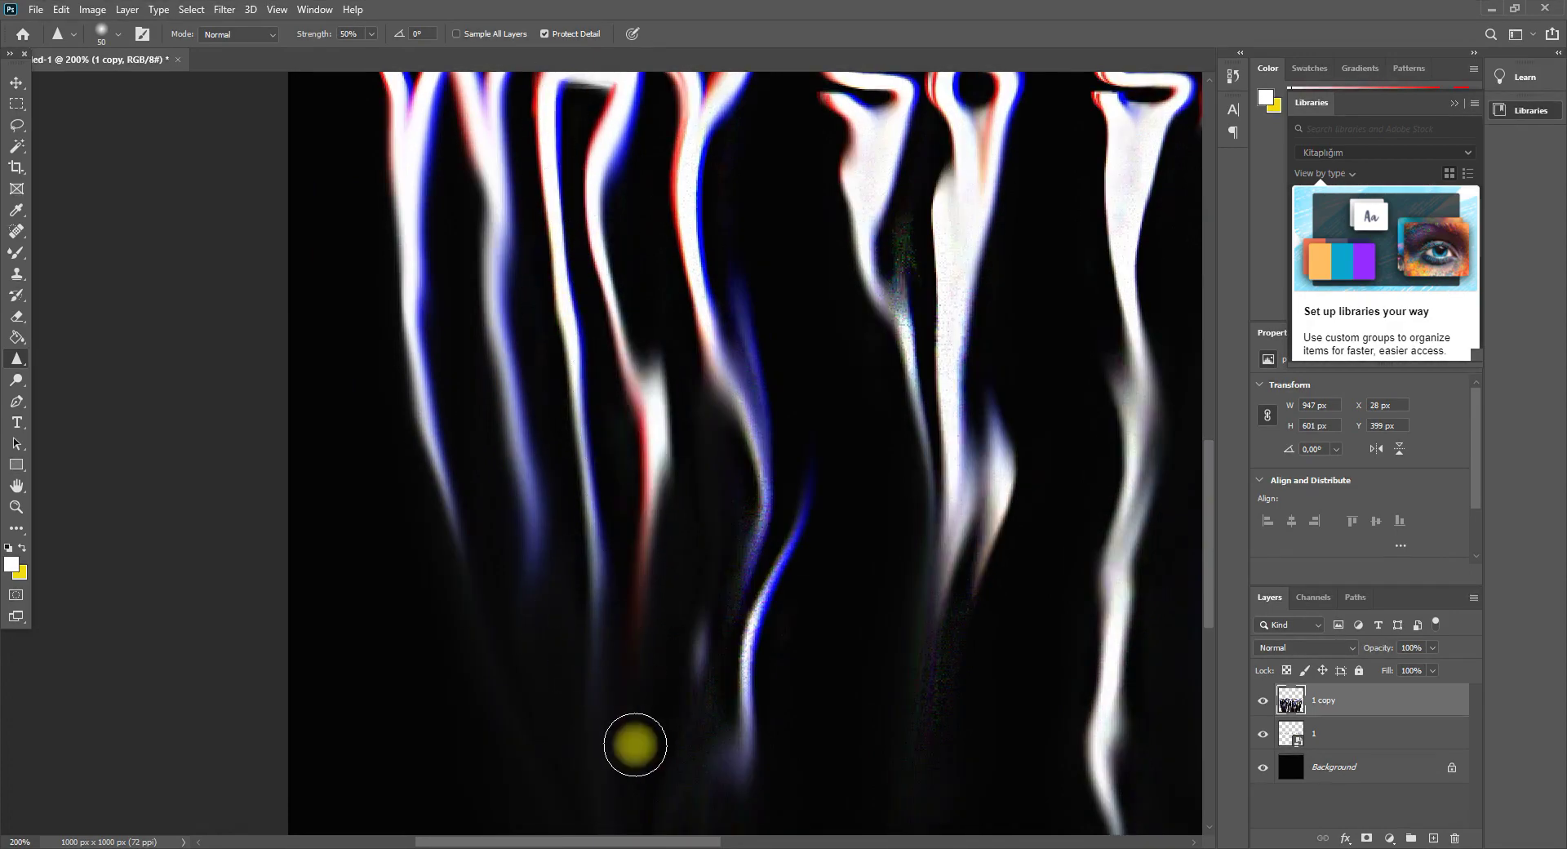
scroll(616, 257, up, 2)
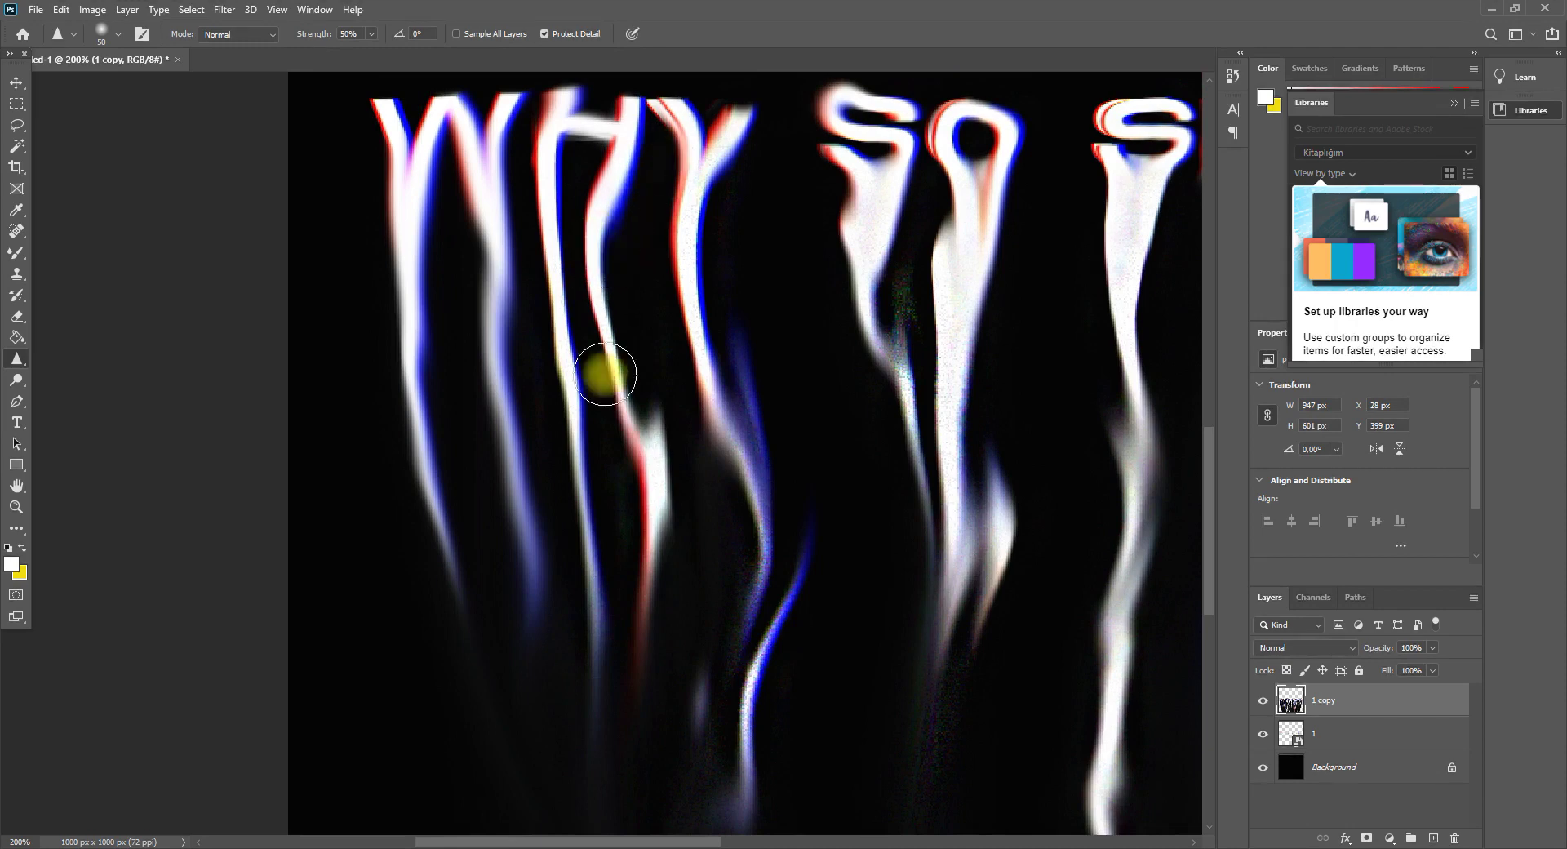
mouse_move(511, 375)
mouse_down()
mouse_move(498, 491)
mouse_move(473, 497)
mouse_move(465, 379)
mouse_move(493, 404)
mouse_move(525, 349)
mouse_move(517, 471)
mouse_move(551, 529)
mouse_up()
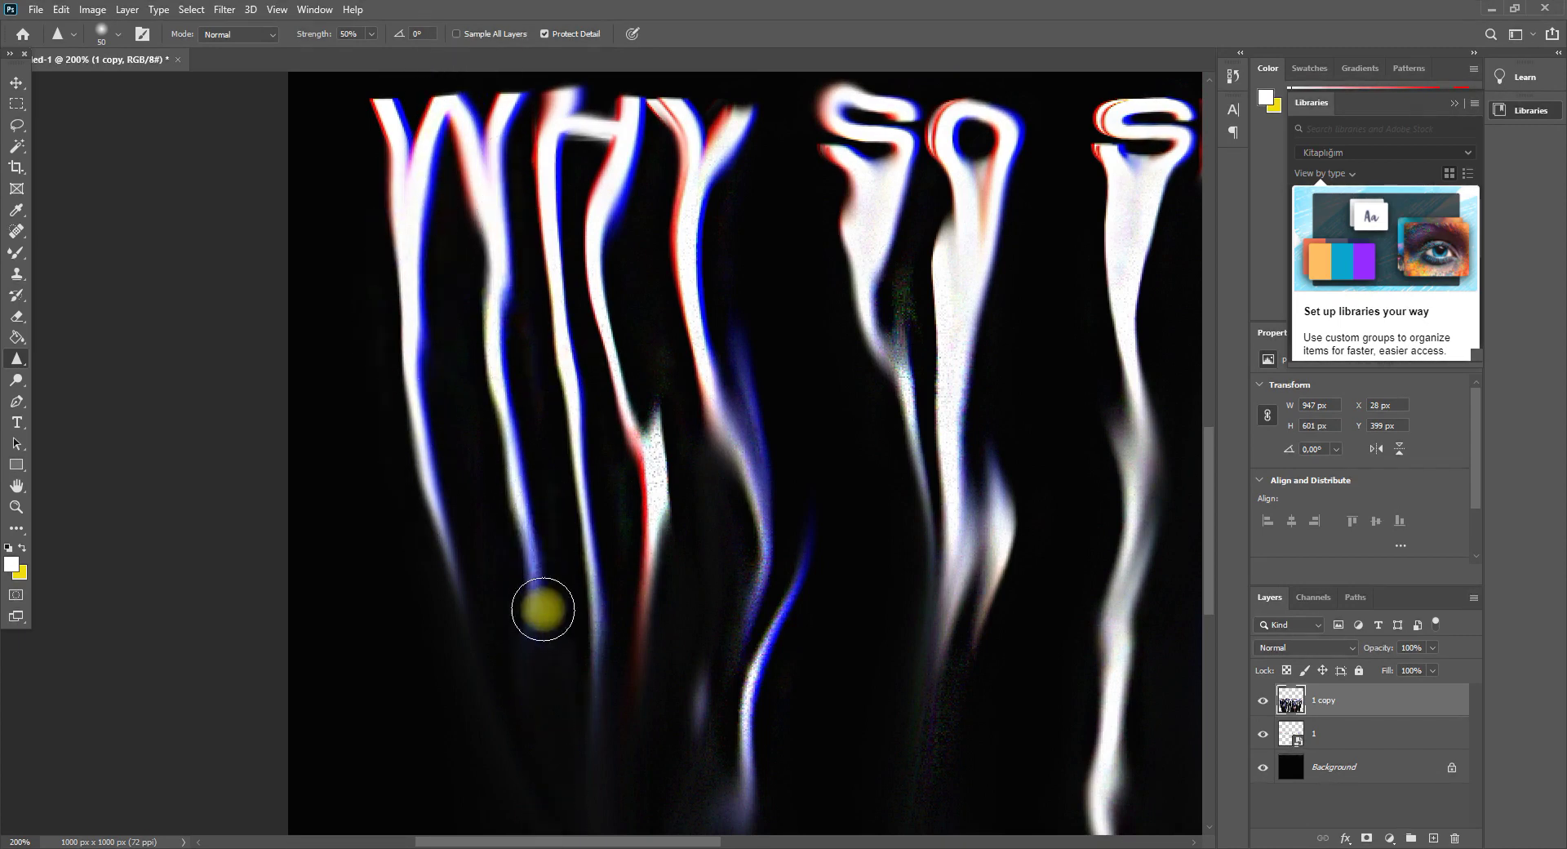
mouse_move(524, 616)
mouse_down()
mouse_move(543, 581)
mouse_move(551, 628)
mouse_move(531, 692)
mouse_move(534, 592)
mouse_move(520, 740)
mouse_move(506, 707)
mouse_up()
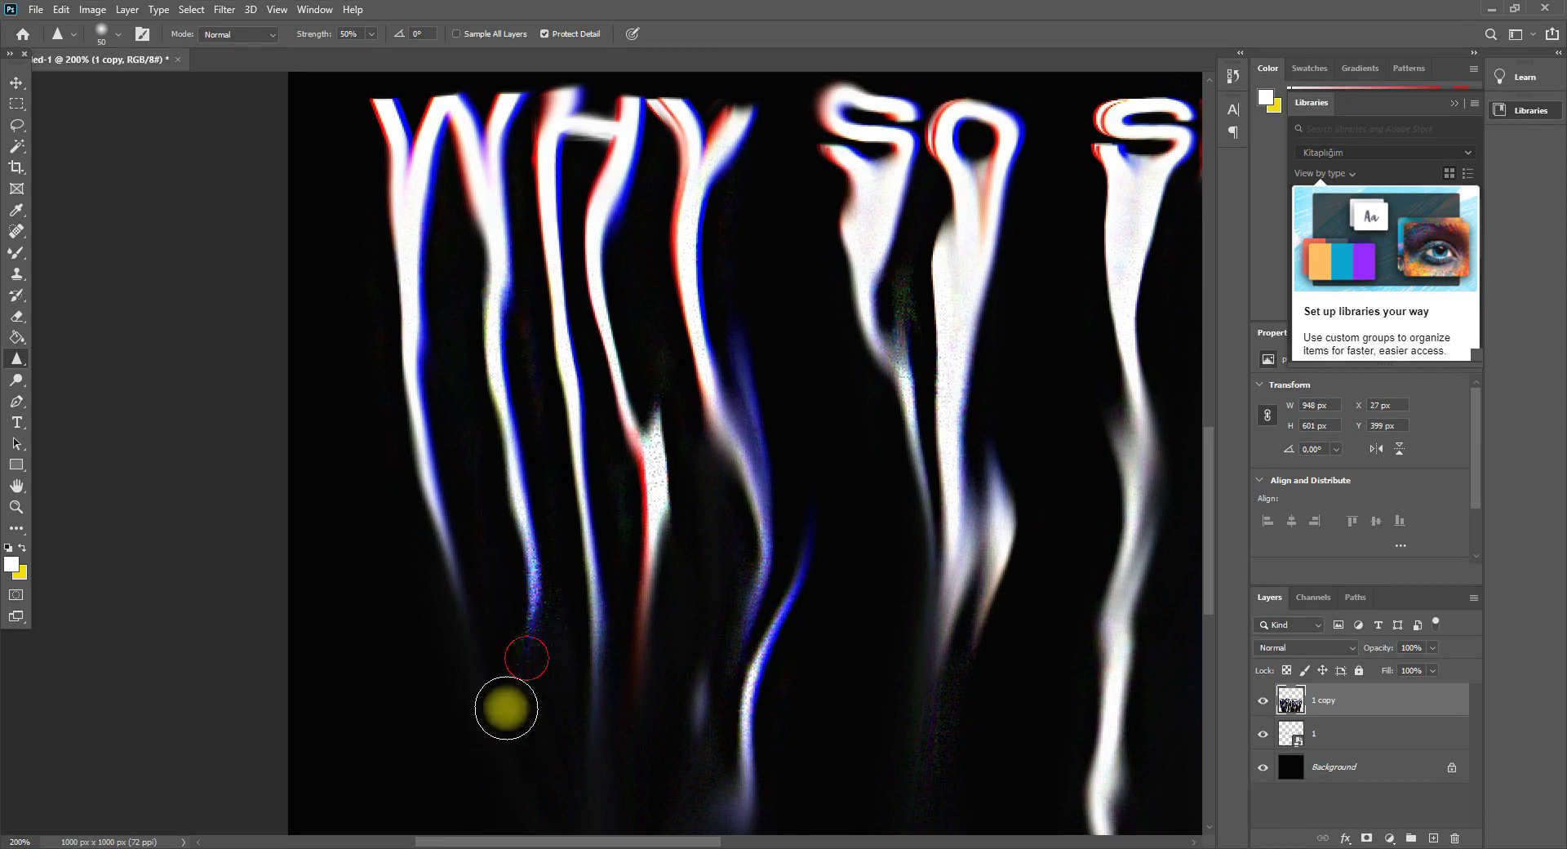
- Sharpen the top edge of the S in SO and check the effect across the whole canvas
key(ctrl+minus)
key(ctrl+minus)
key(ctrl+plus)
scroll(823, 596, down, 2)
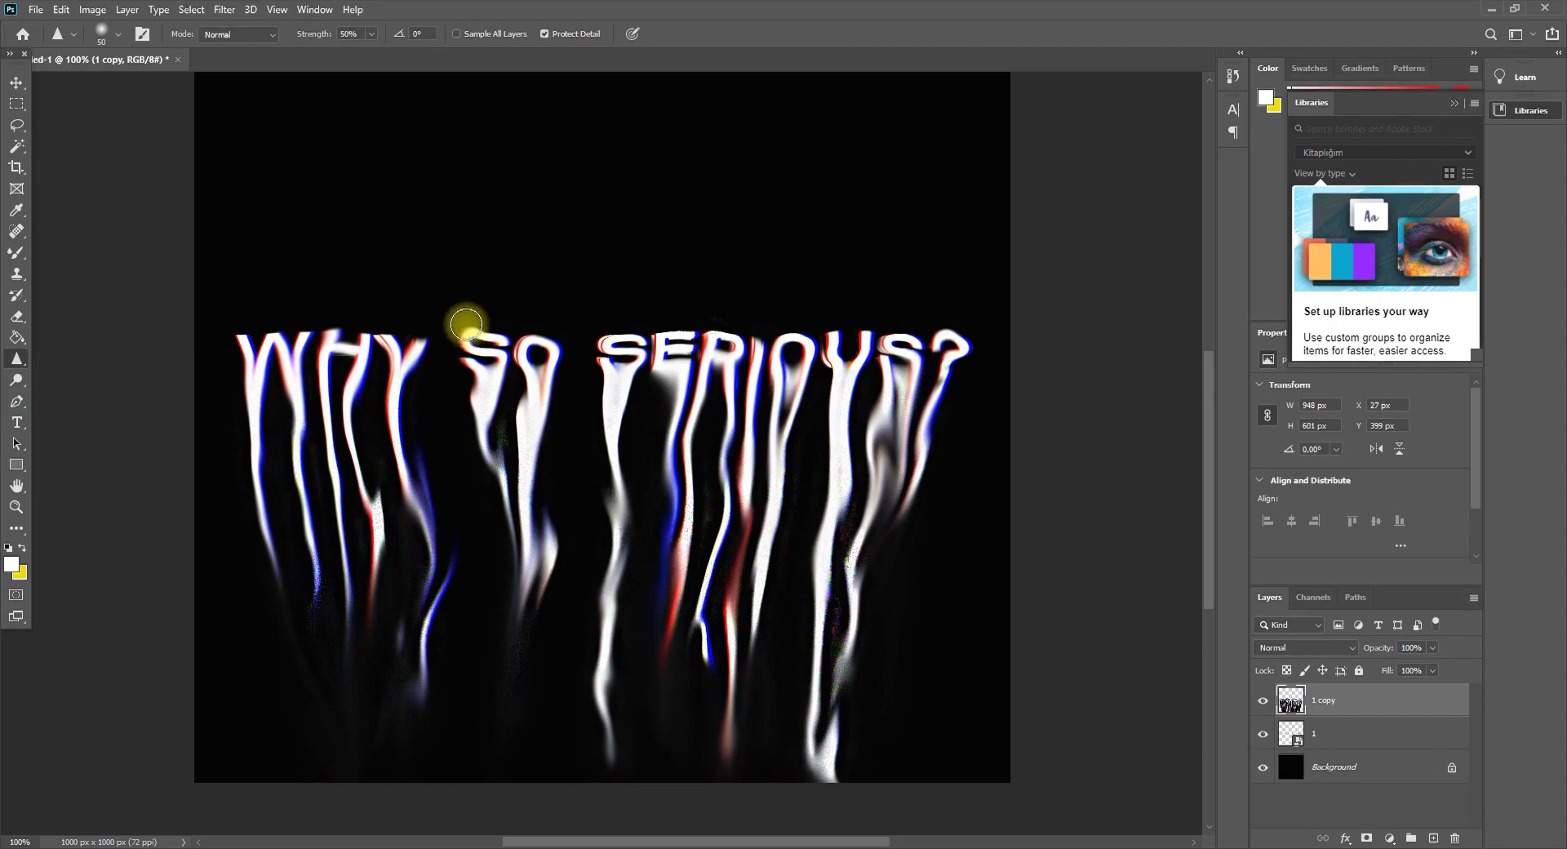
mouse_move(468, 324)
mouse_down()
mouse_move(444, 256)
mouse_move(391, 240)
mouse_up()
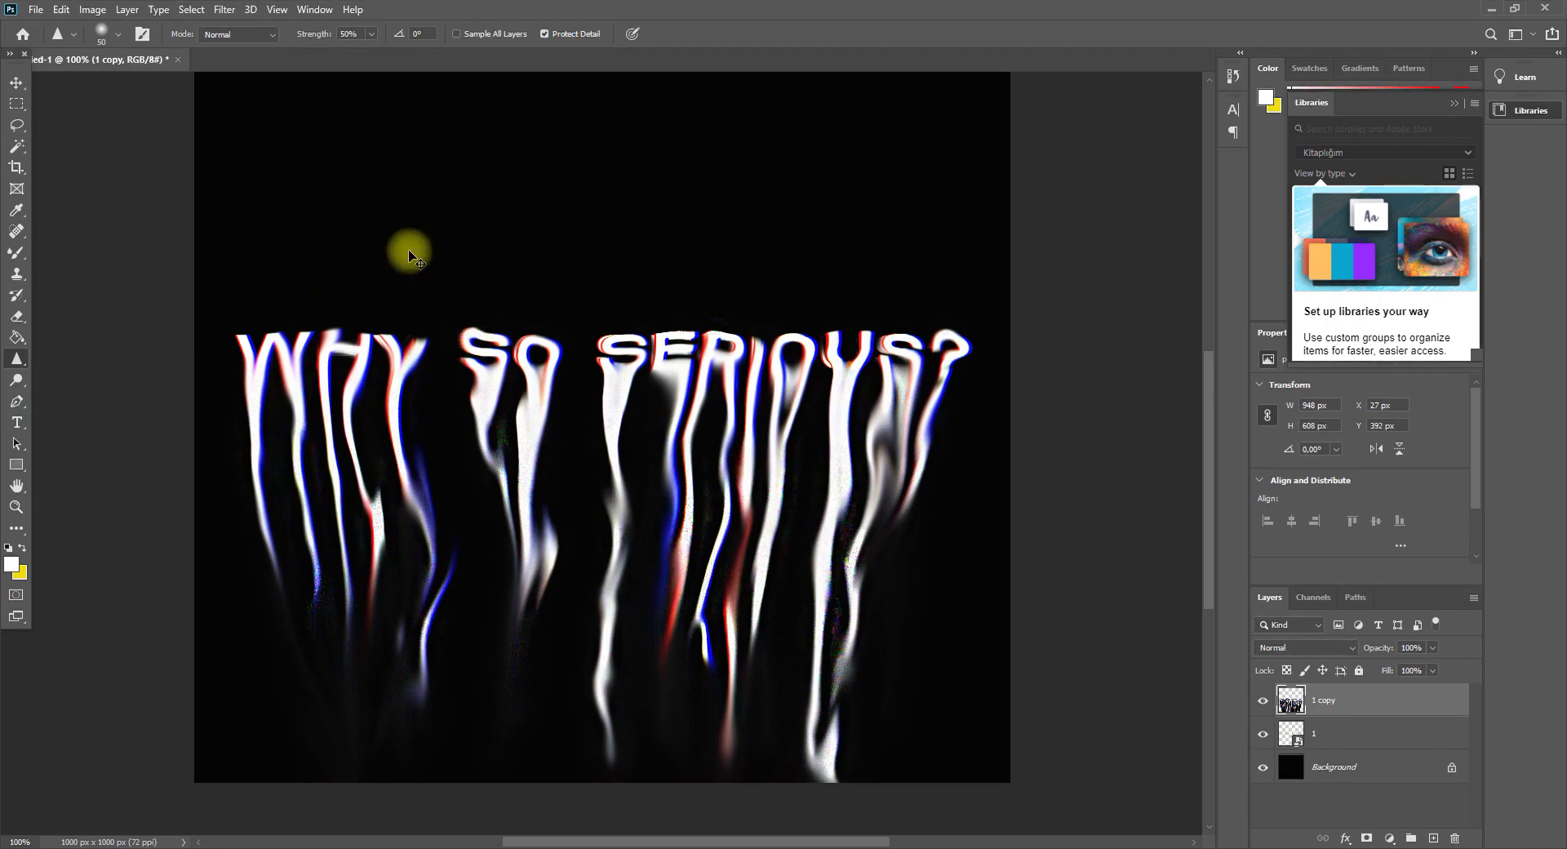
key(ctrl+minus)
key(ctrl+minus)
key(ctrl+plus)
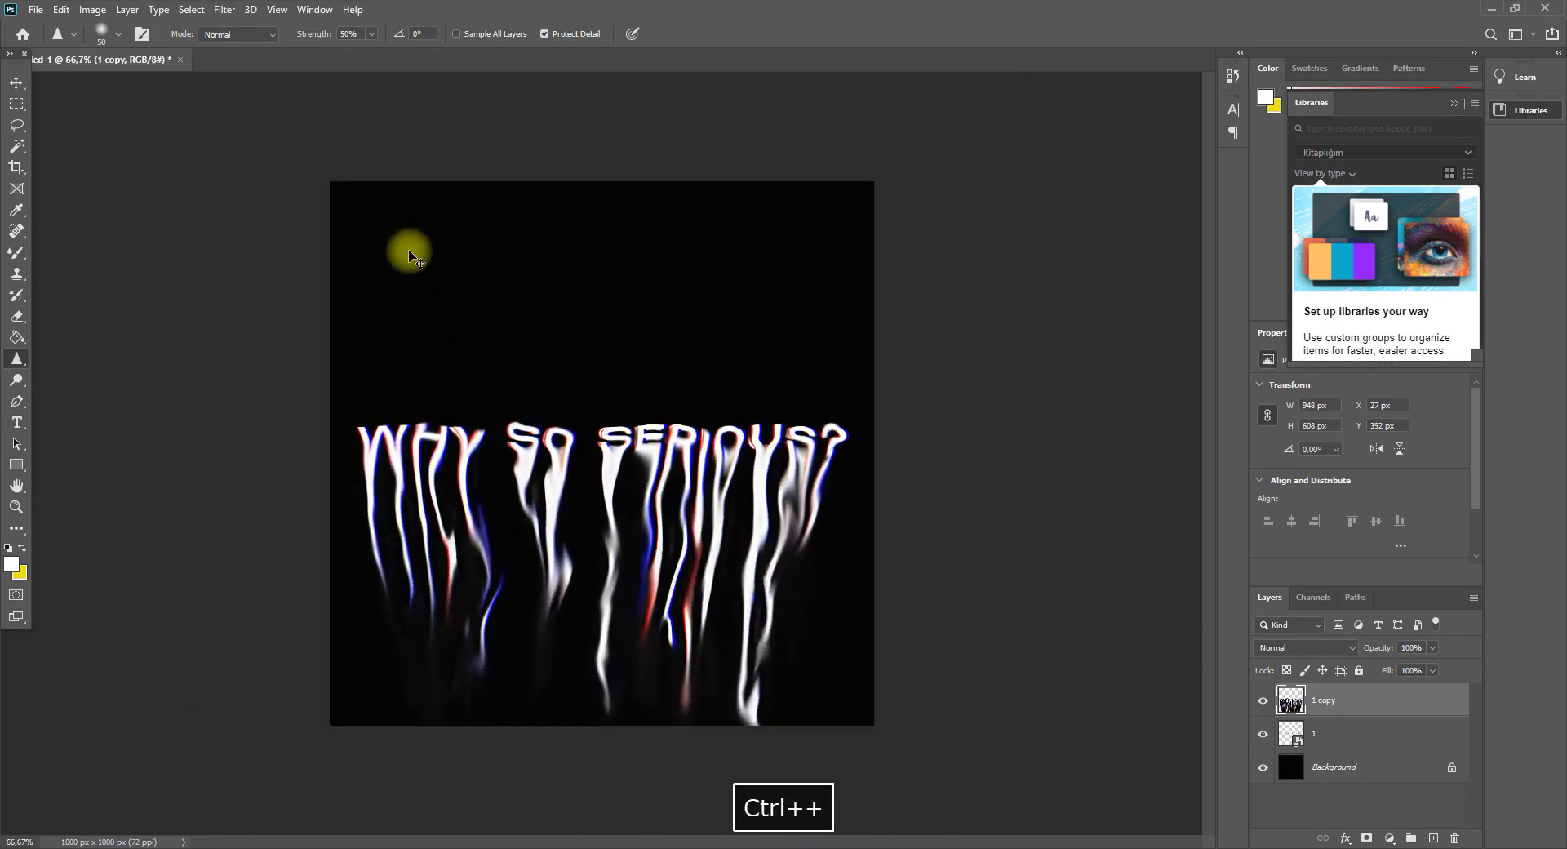
key(ctrl+plus)
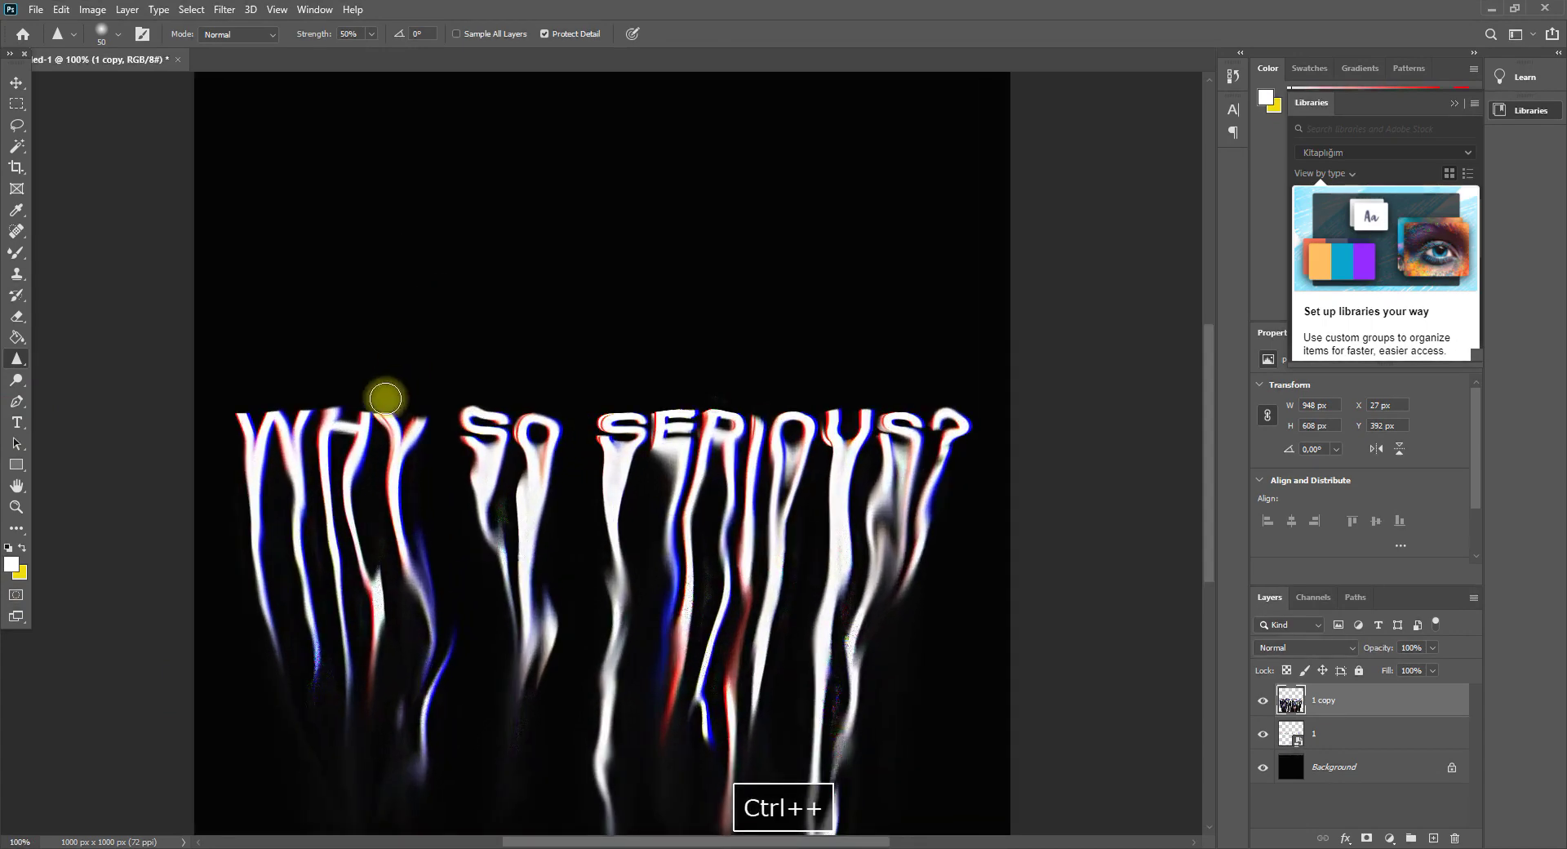
- Try sharpening the upper edges of the Y, H and W in WHY
drag(385, 398, 337, 397)
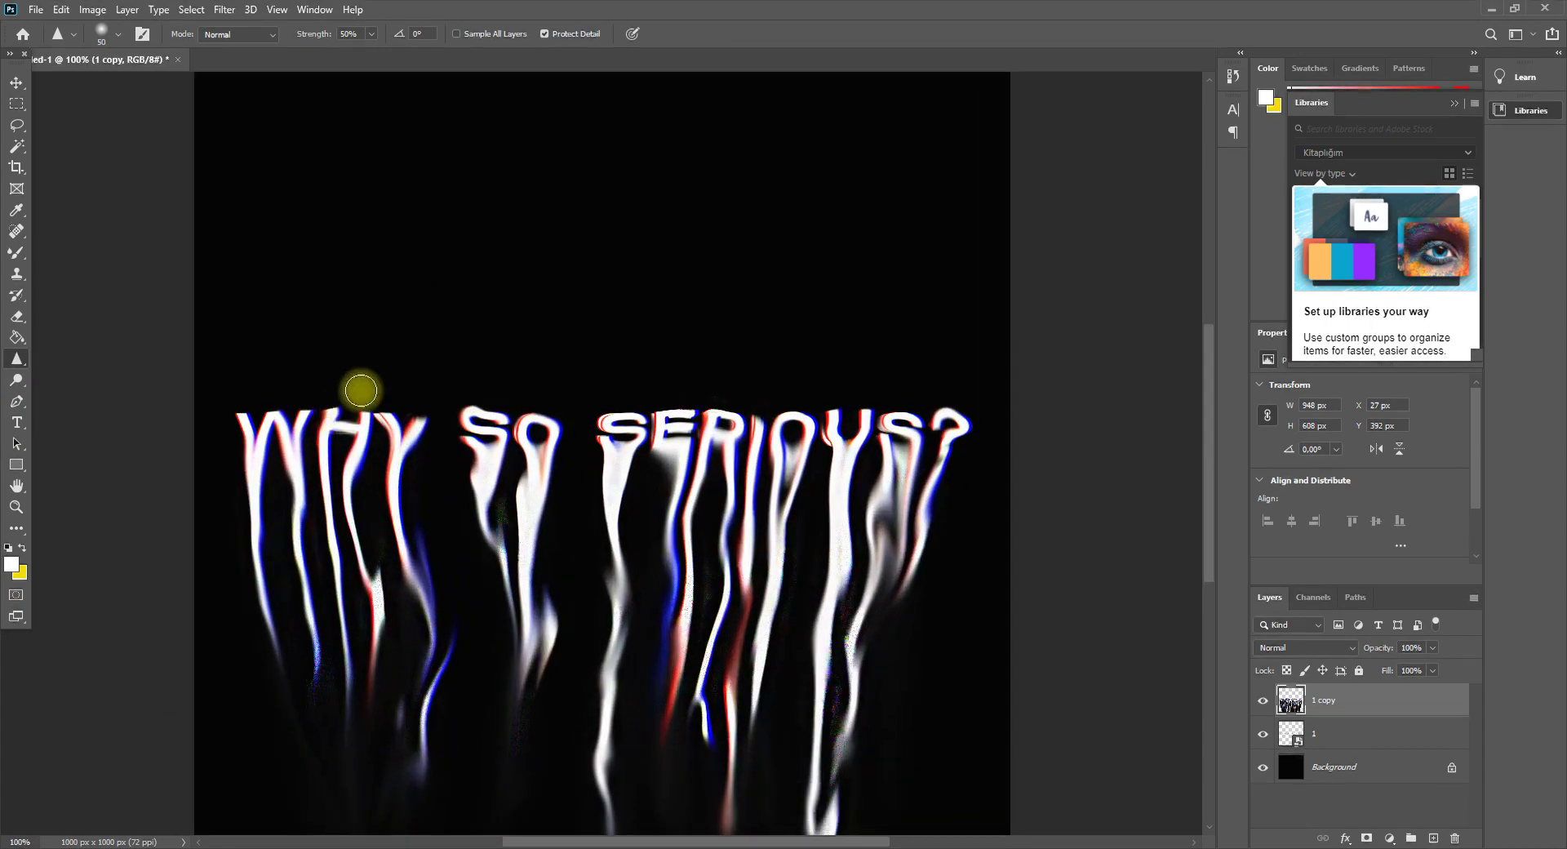
mouse_move(355, 388)
mouse_down()
mouse_move(320, 412)
mouse_move(361, 384)
mouse_move(326, 428)
mouse_move(425, 404)
mouse_up()
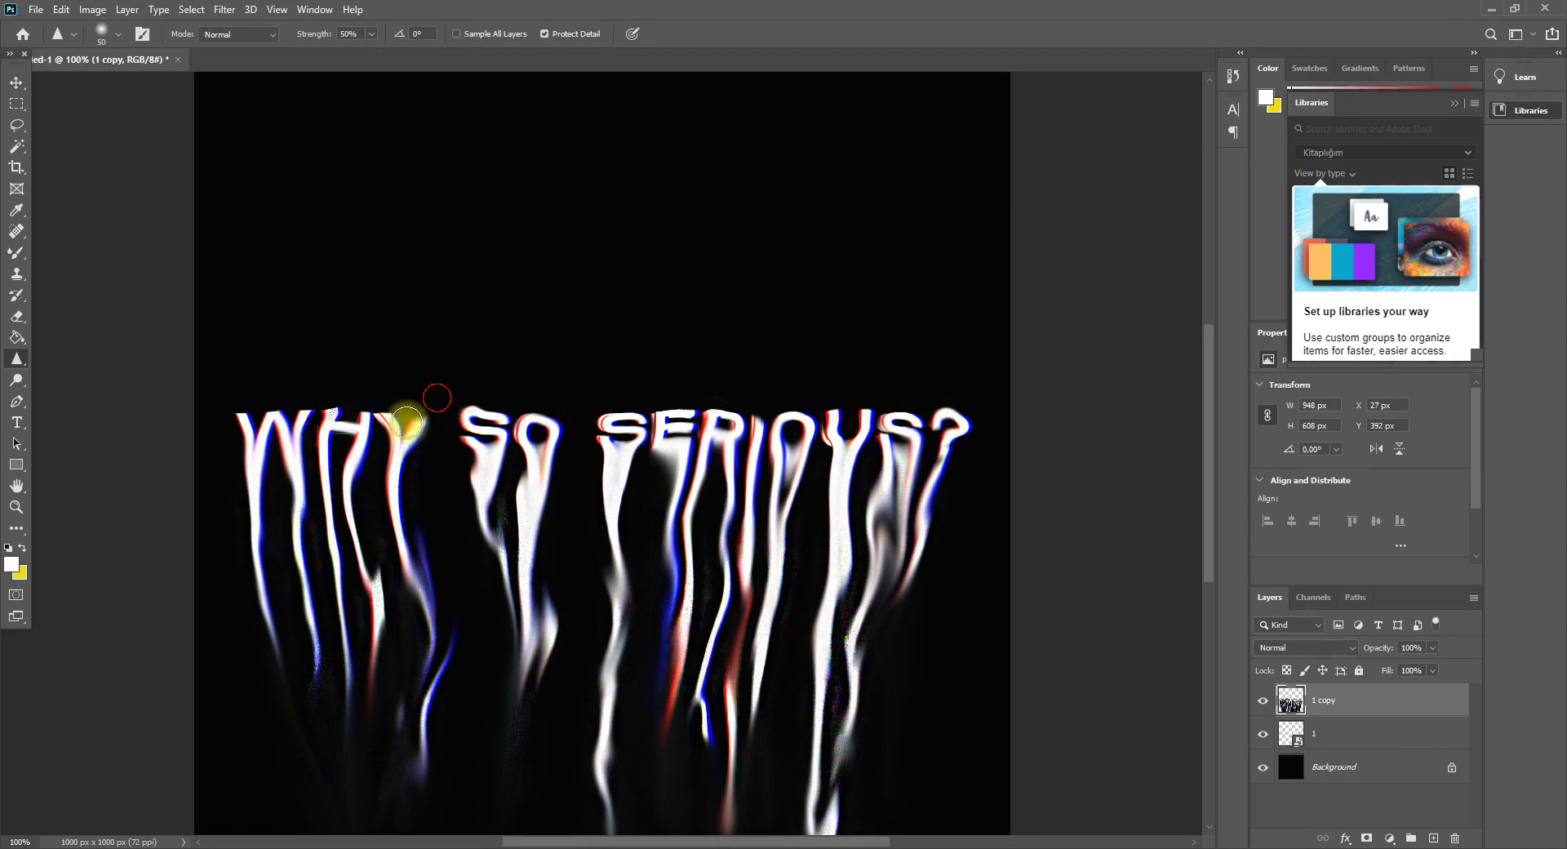
click(248, 425)
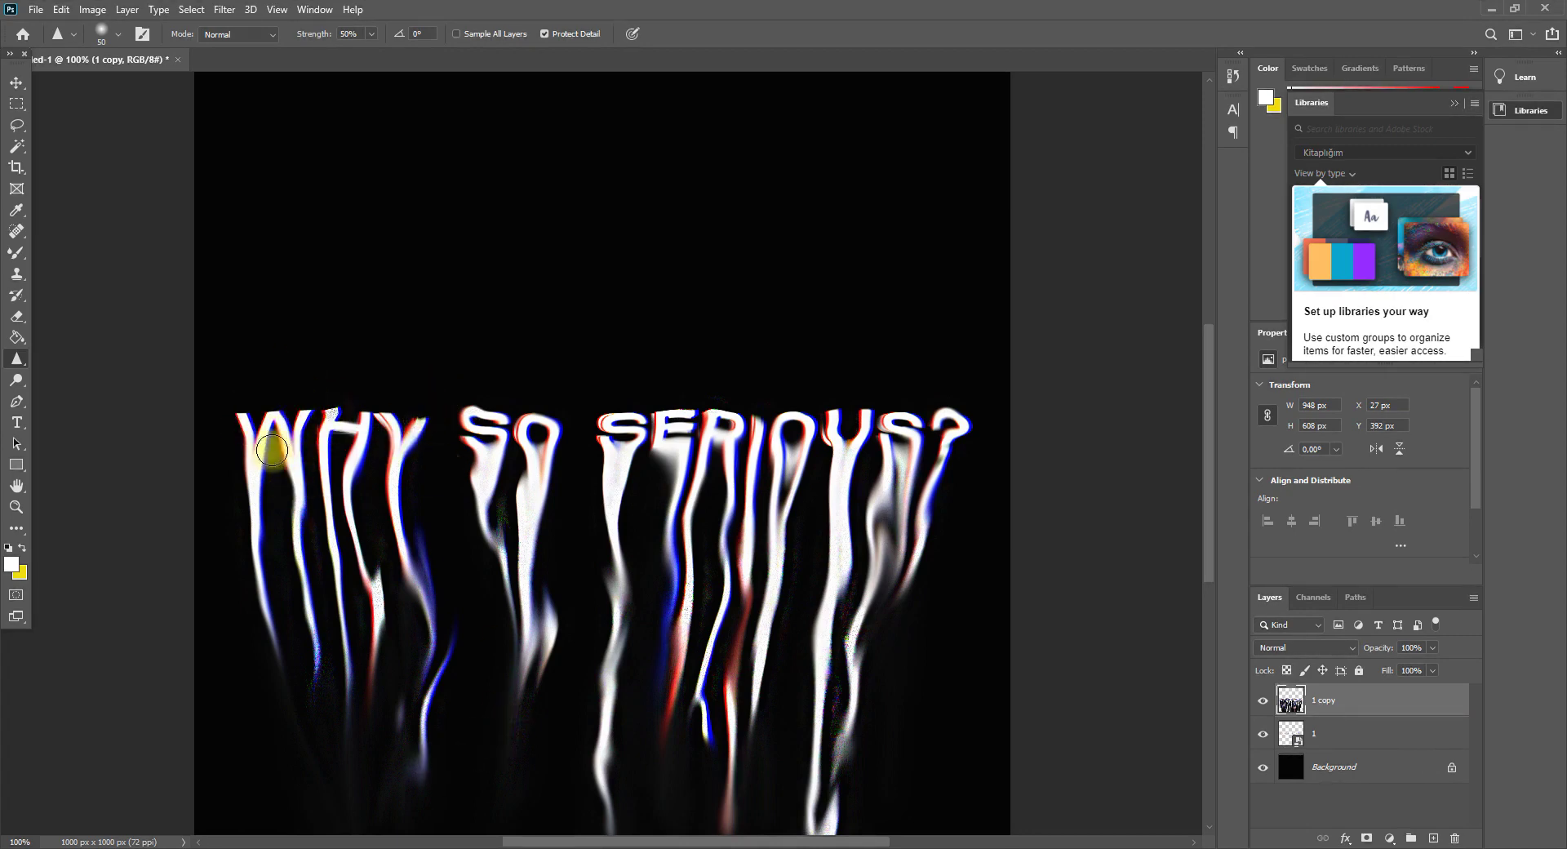
- Undo the last three sharpening strokes
key(ctrl+minus)
key(ctrl+plus)
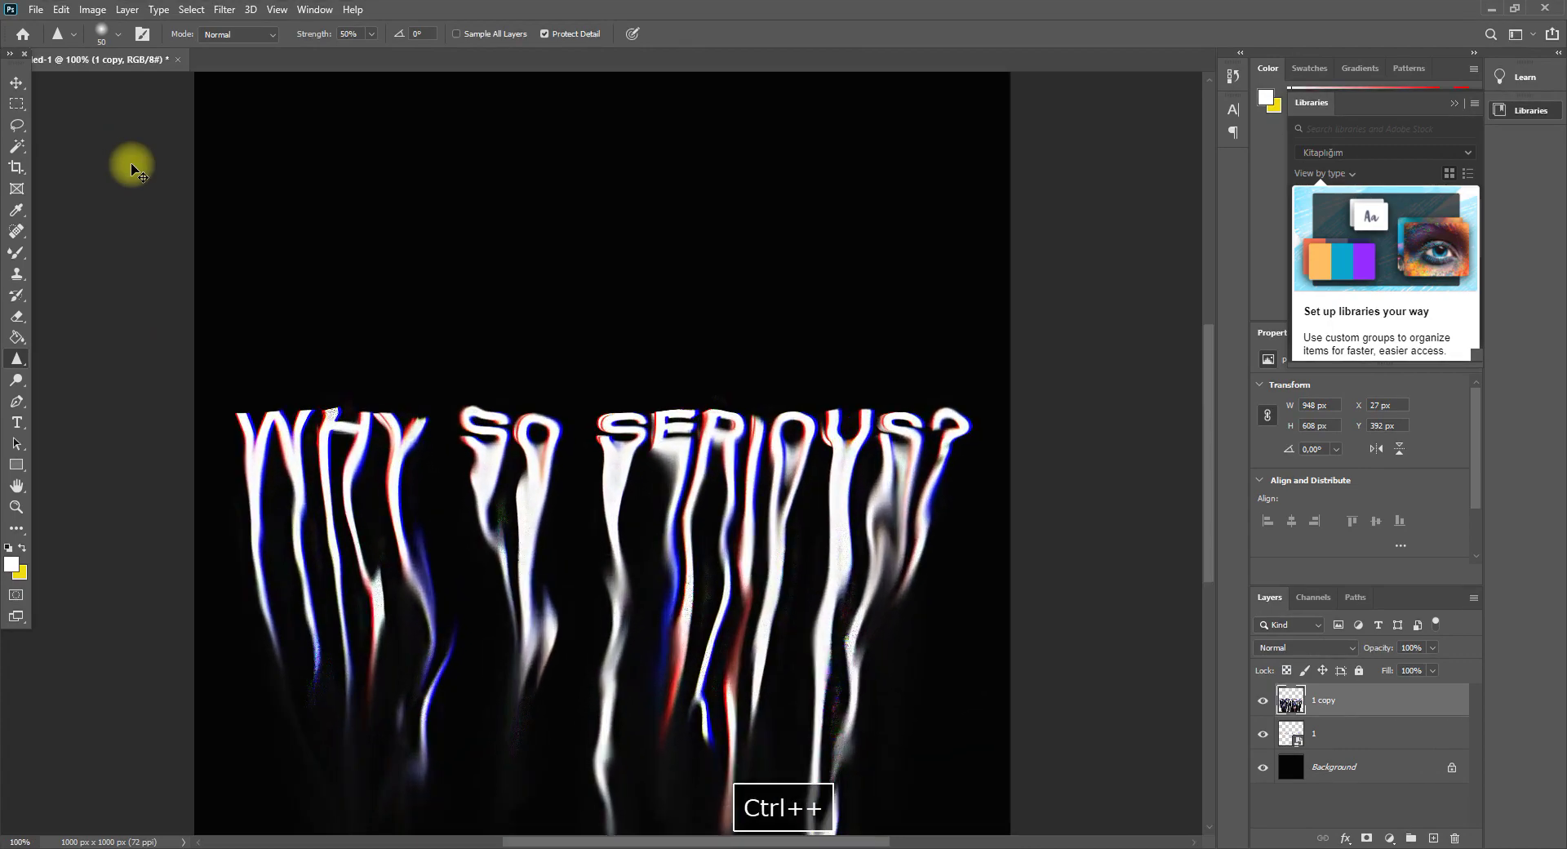
key(ctrl+plus)
key(ctrl+z)
key(ctrl+z)
key(ctrl+z)
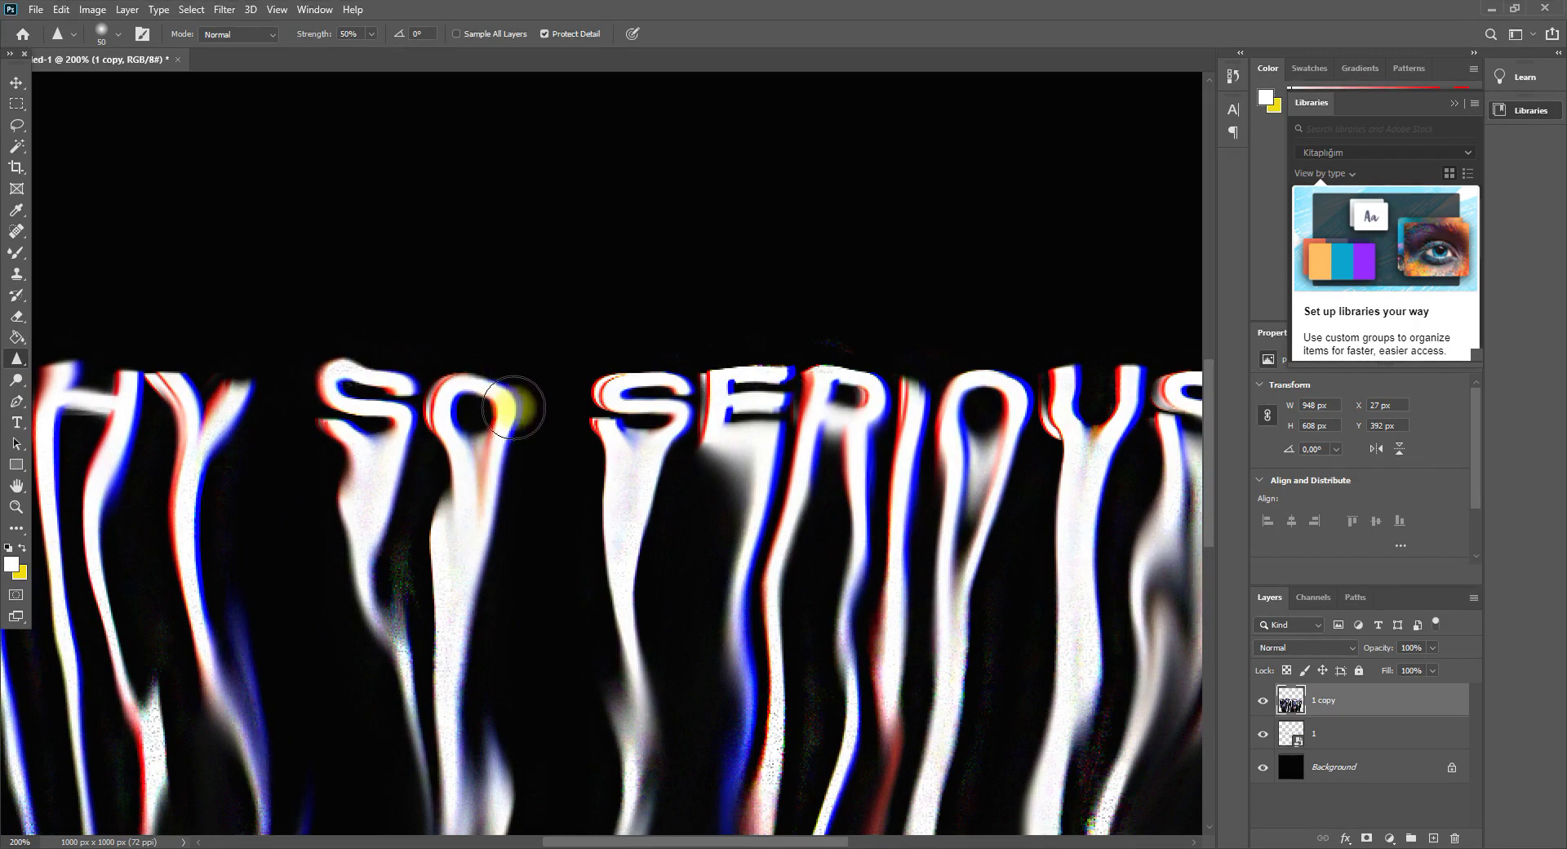
key(ctrl+minus)
key(ctrl+minus)
key(ctrl+plus)
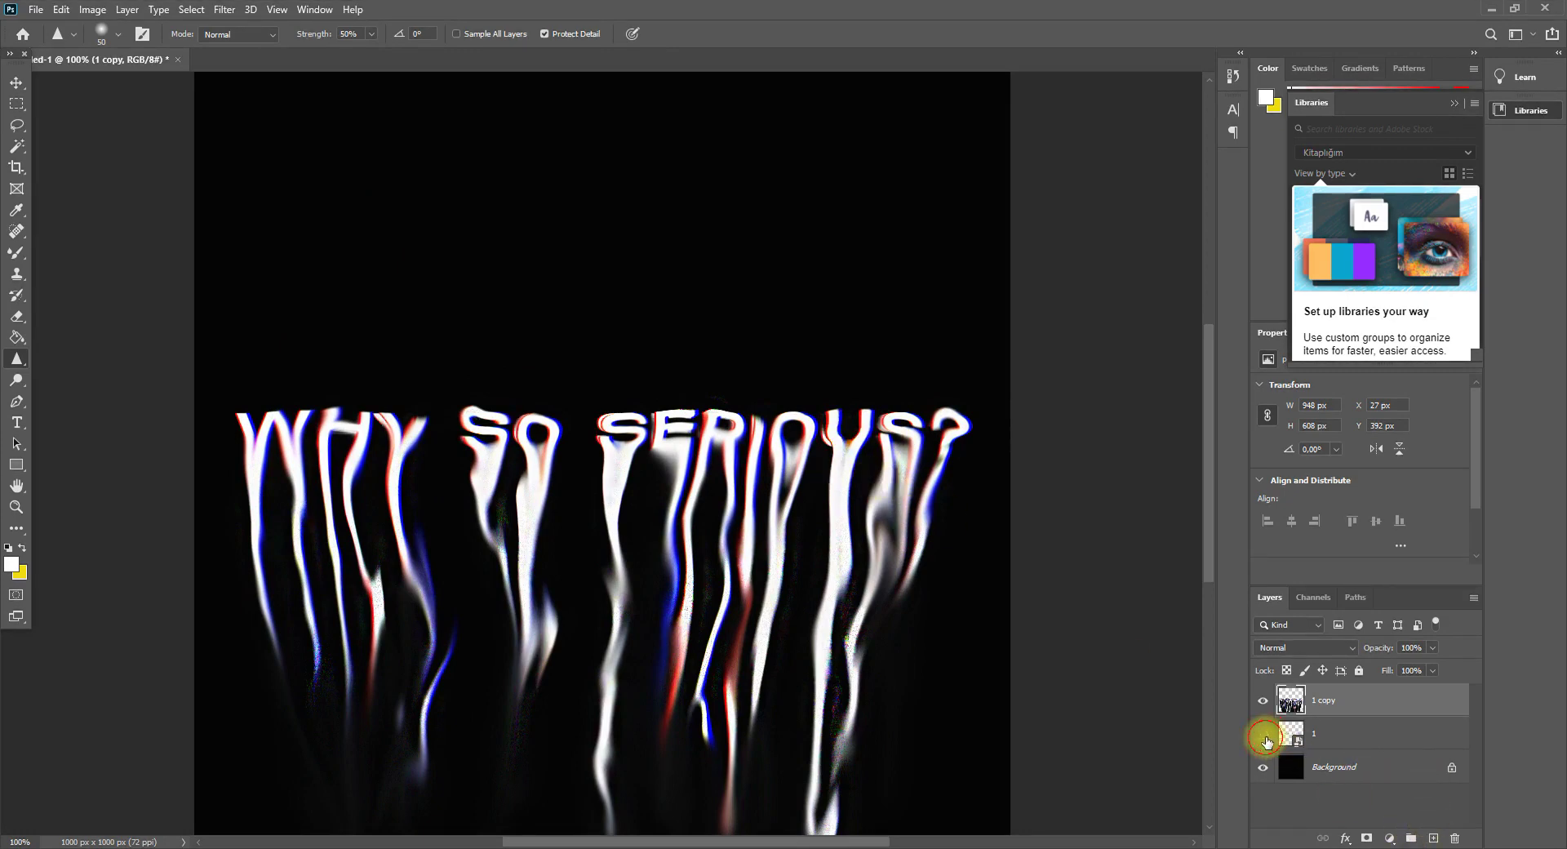
- Place layer 1 above the 1 copy layer and apply a Gaussian Blur with a 6,0-pixel radius to it
click(1381, 745)
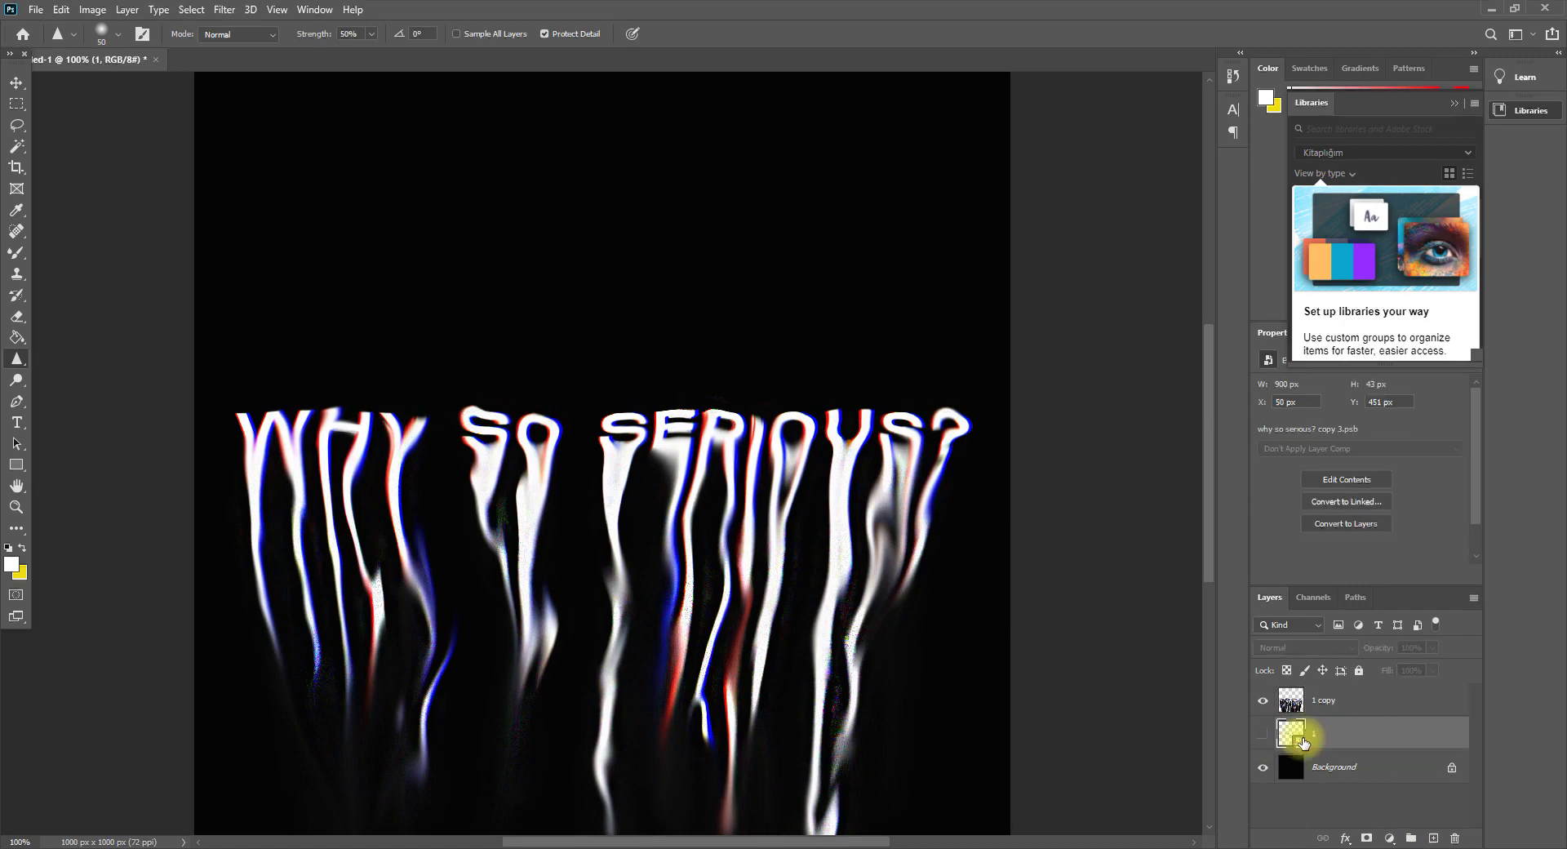
drag(1416, 733, 1398, 687)
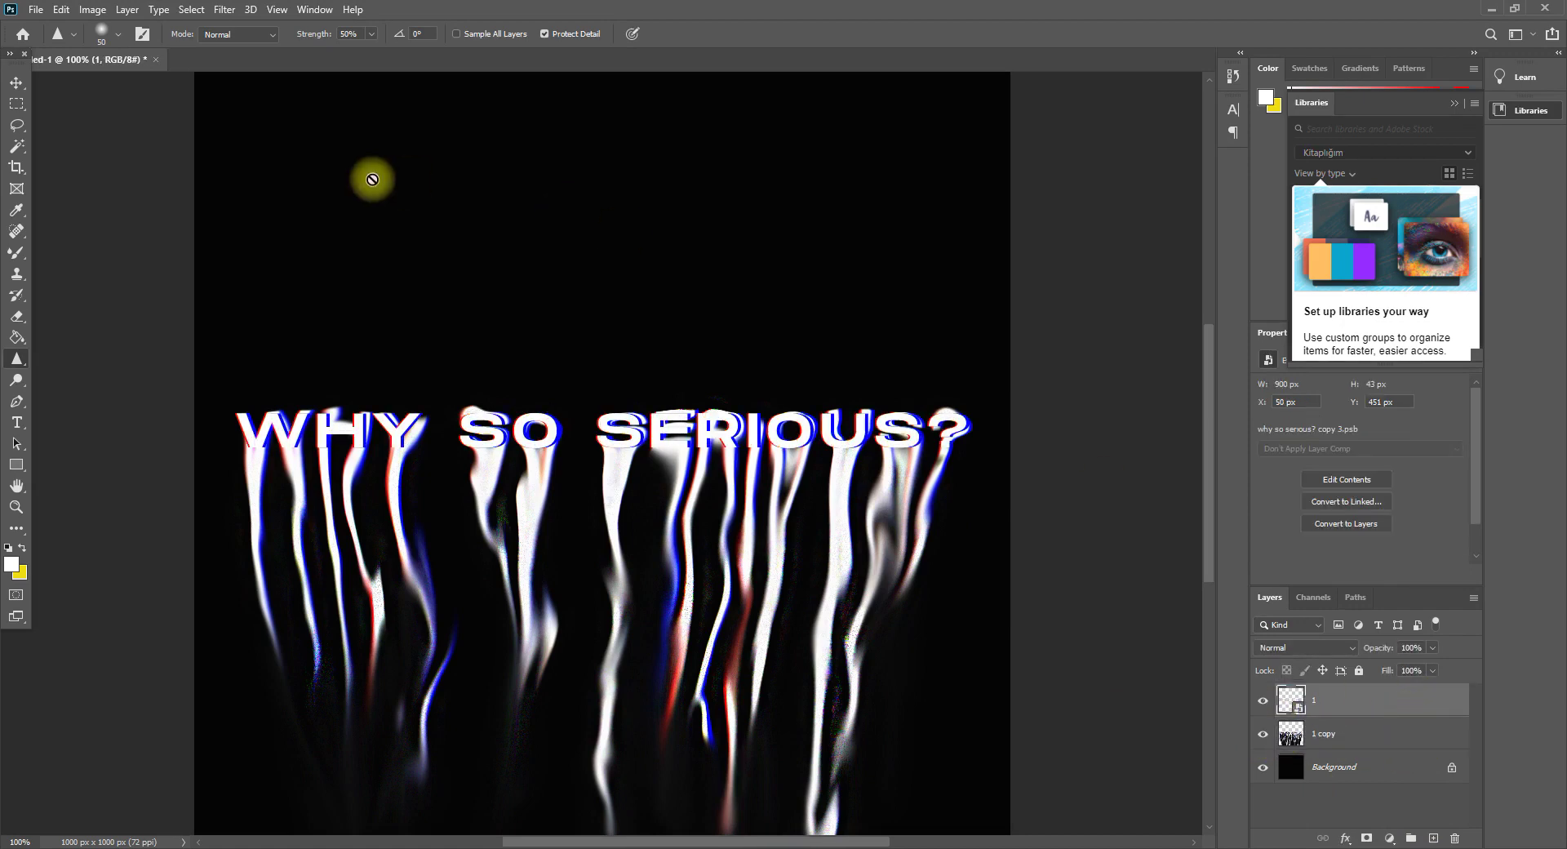
click(225, 10)
mouse_move(309, 192)
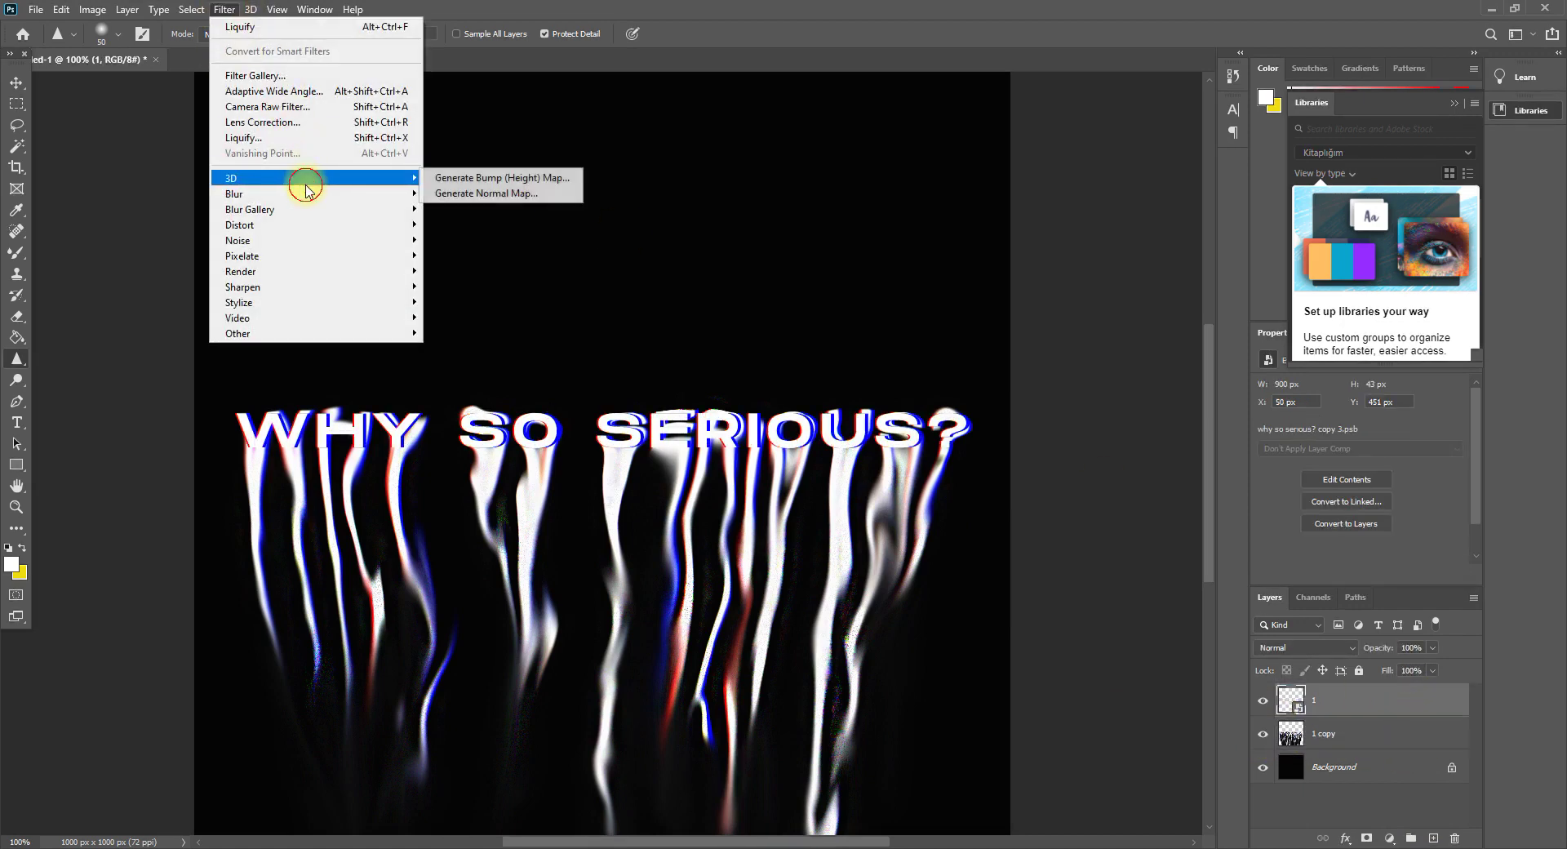
click(487, 256)
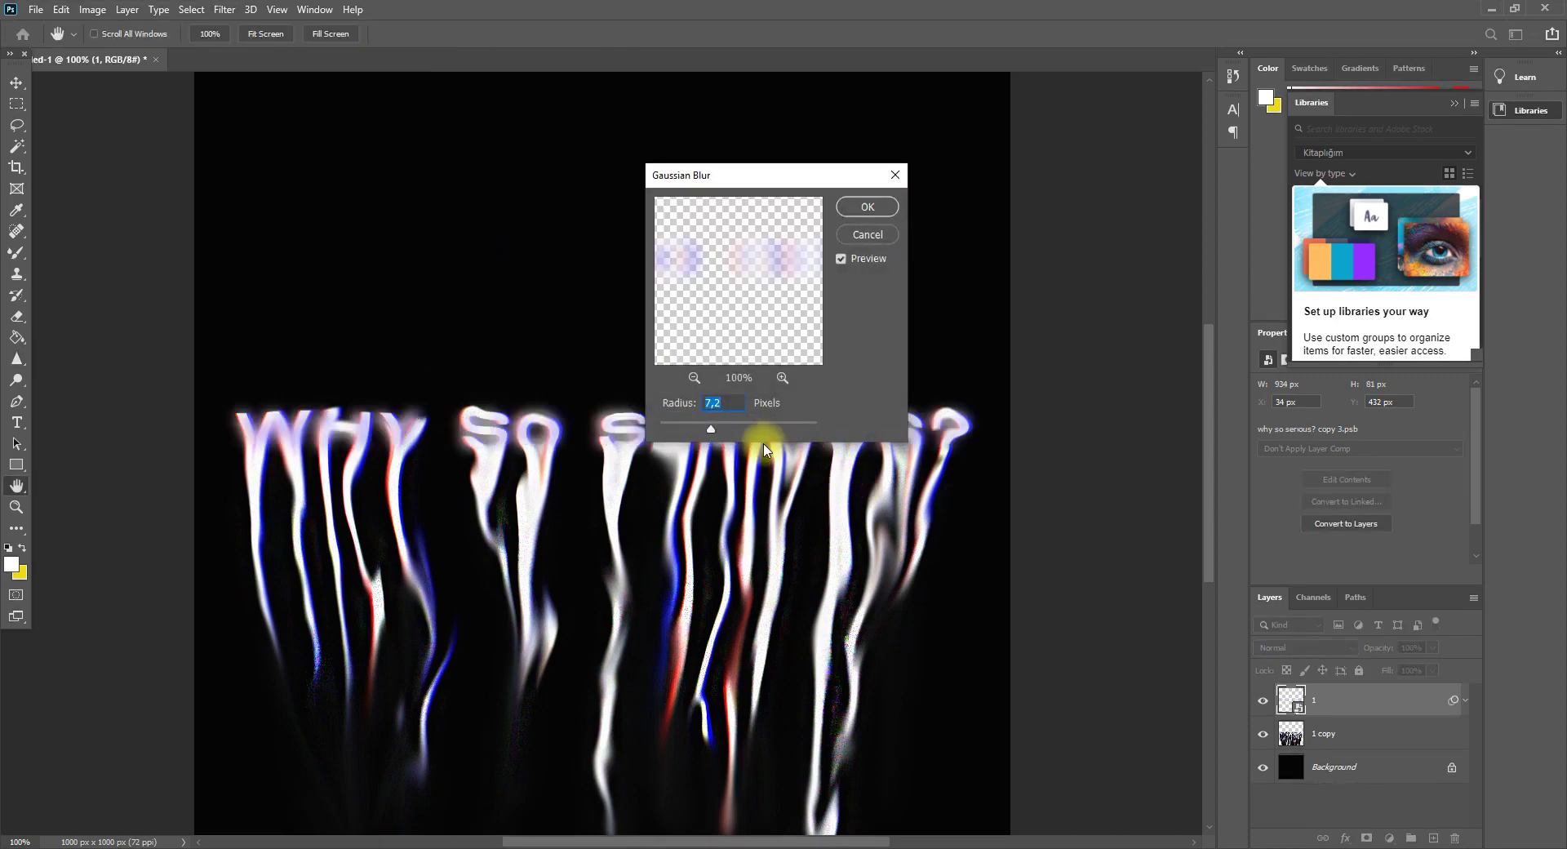
mouse_move(722, 433)
mouse_down()
mouse_move(752, 436)
mouse_move(721, 431)
mouse_up()
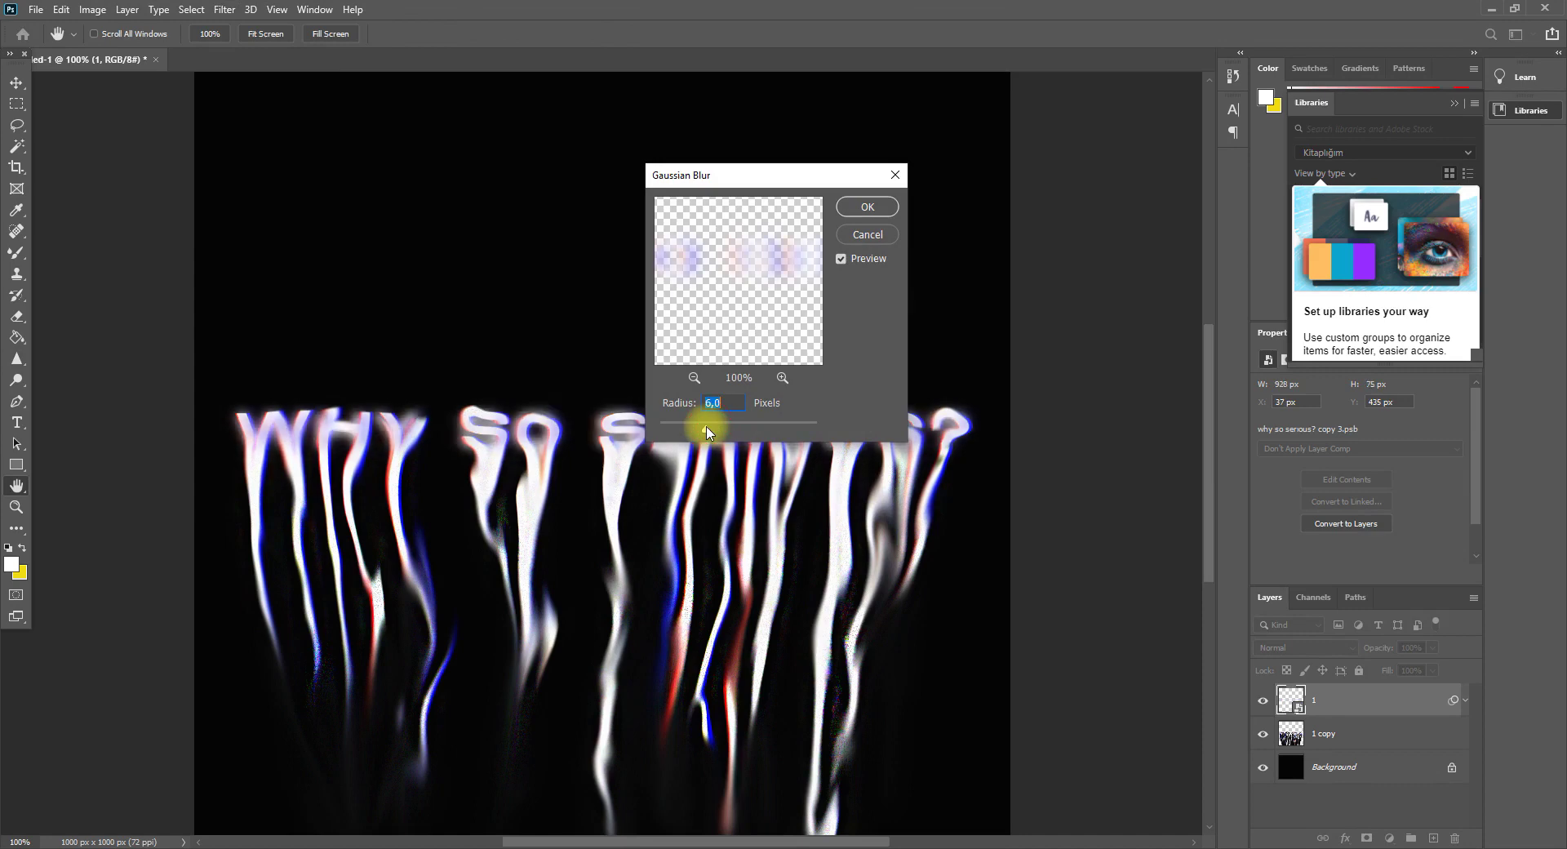
key(Return)
- Lower the opacity of the blurred layer 1 to 9%
drag(1376, 652, 1348, 655)
click(1347, 650)
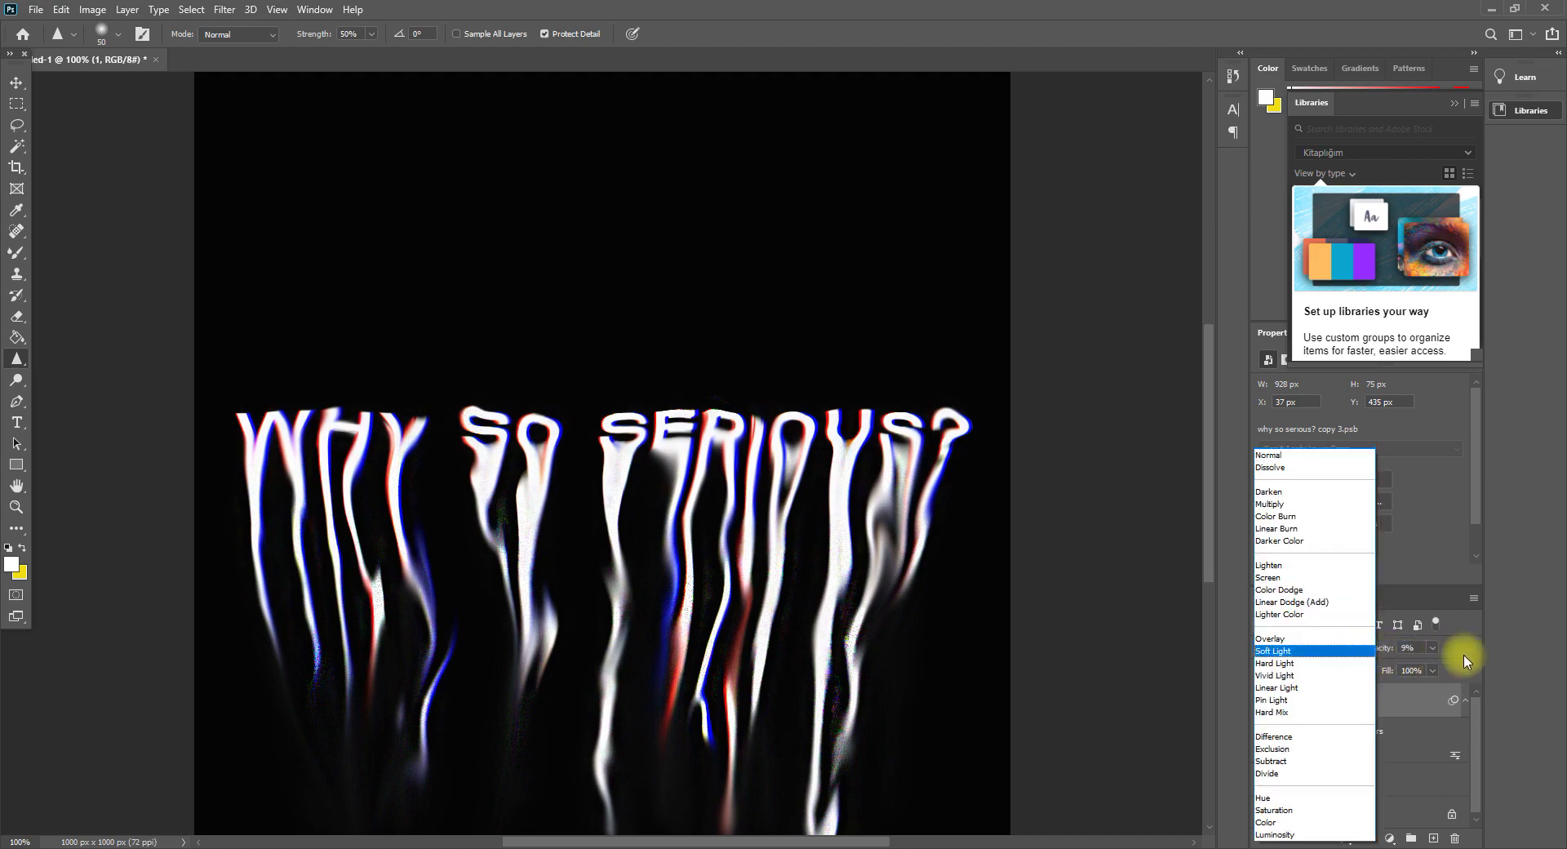
click(1491, 655)
- Duplicate the 1 copy layer and place the duplicate at the top of the layer stack
click(1361, 780)
right_click(1362, 778)
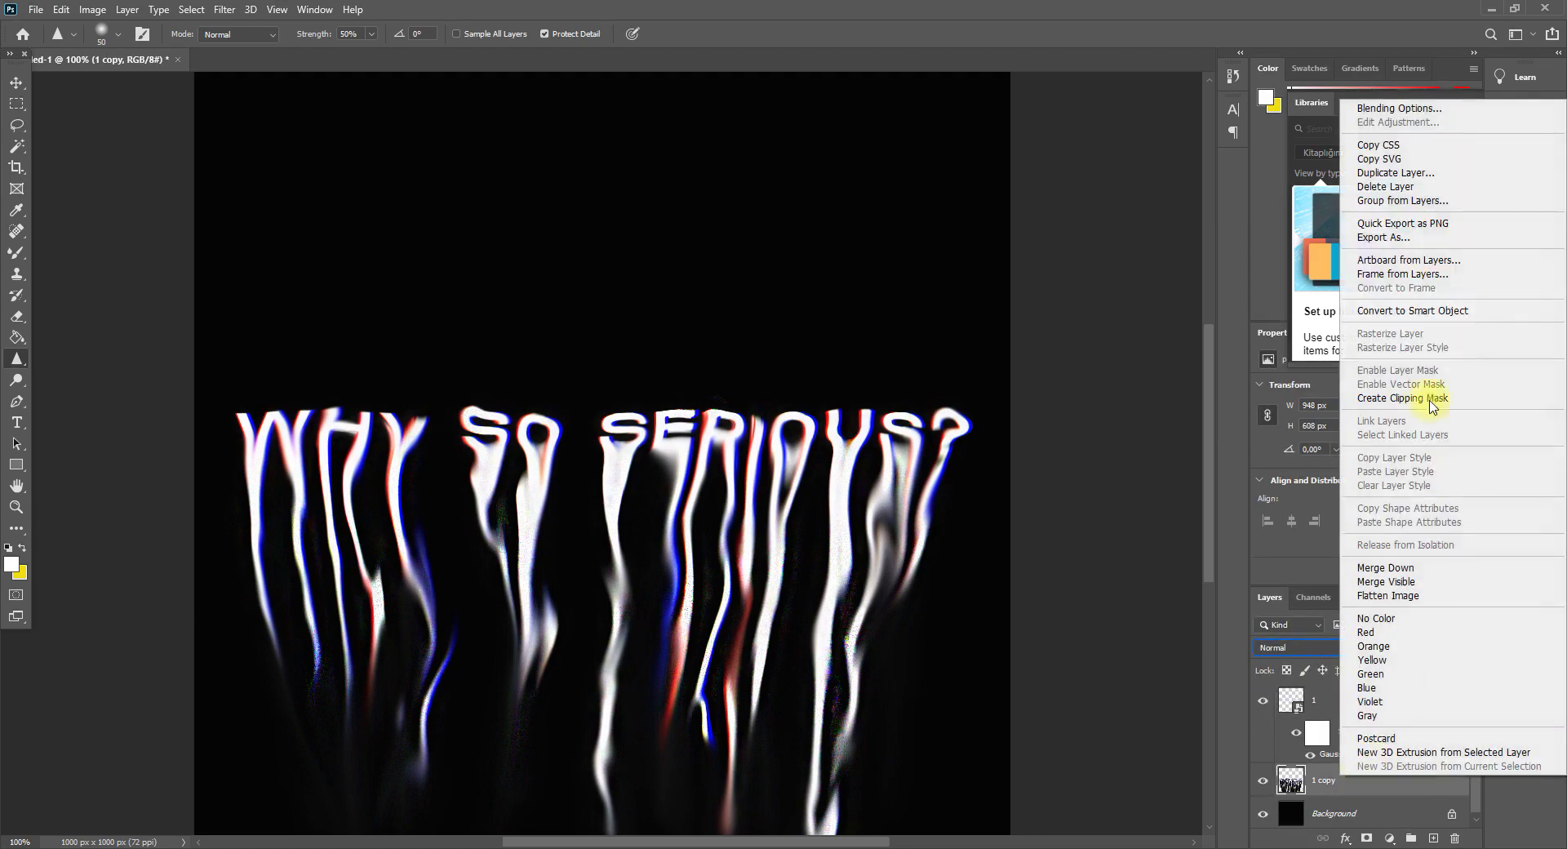
click(1395, 173)
key(Return)
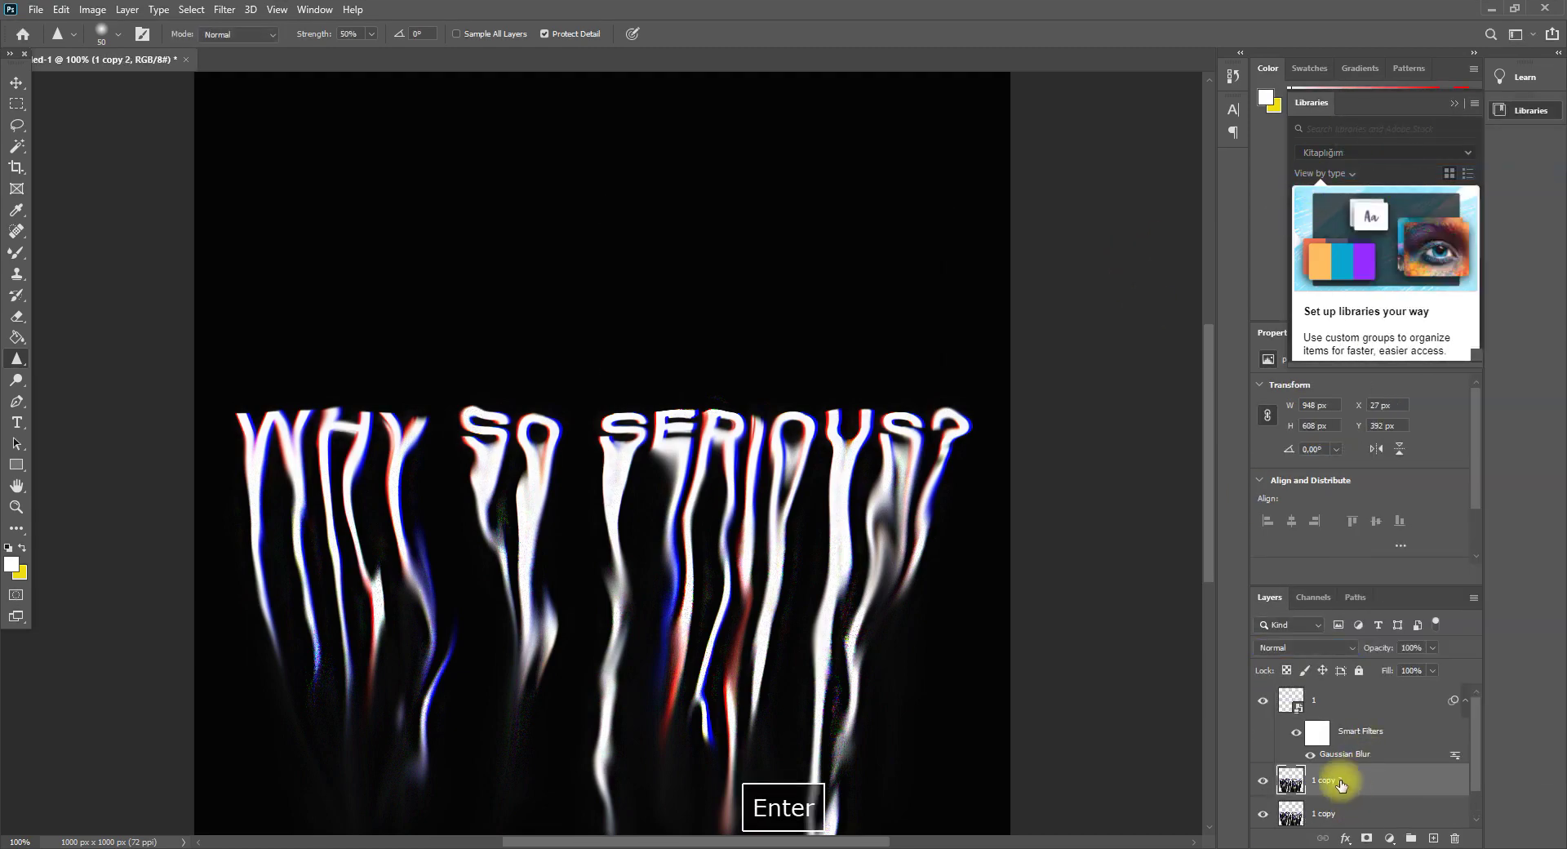
drag(1363, 692, 1364, 695)
- Apply a Gaussian Blur with a 4,9-pixel radius to the 1 copy 2 layer
click(224, 10)
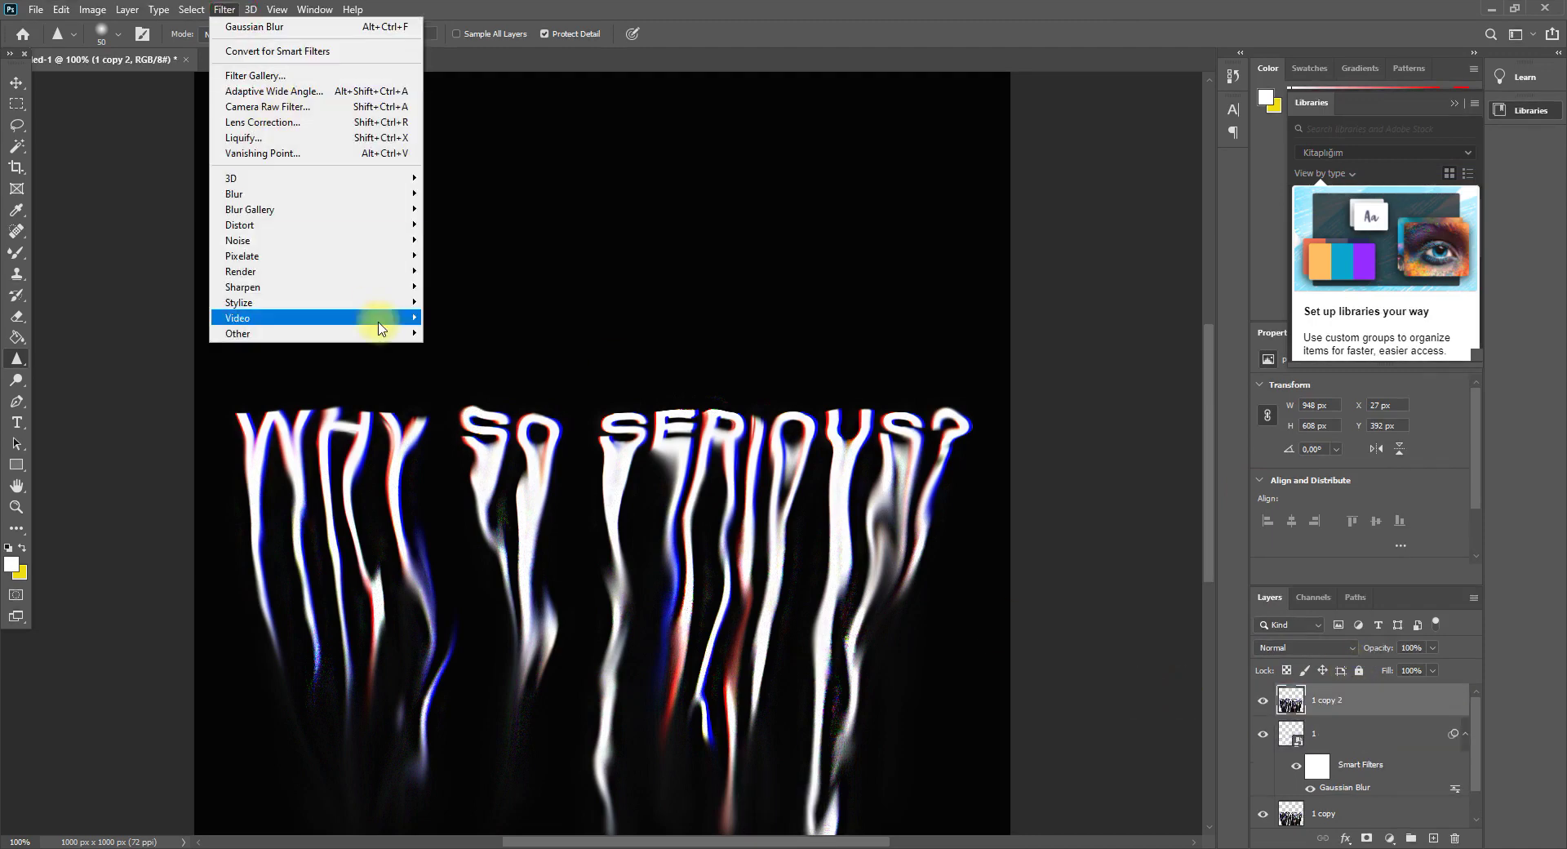
mouse_move(295, 196)
click(457, 255)
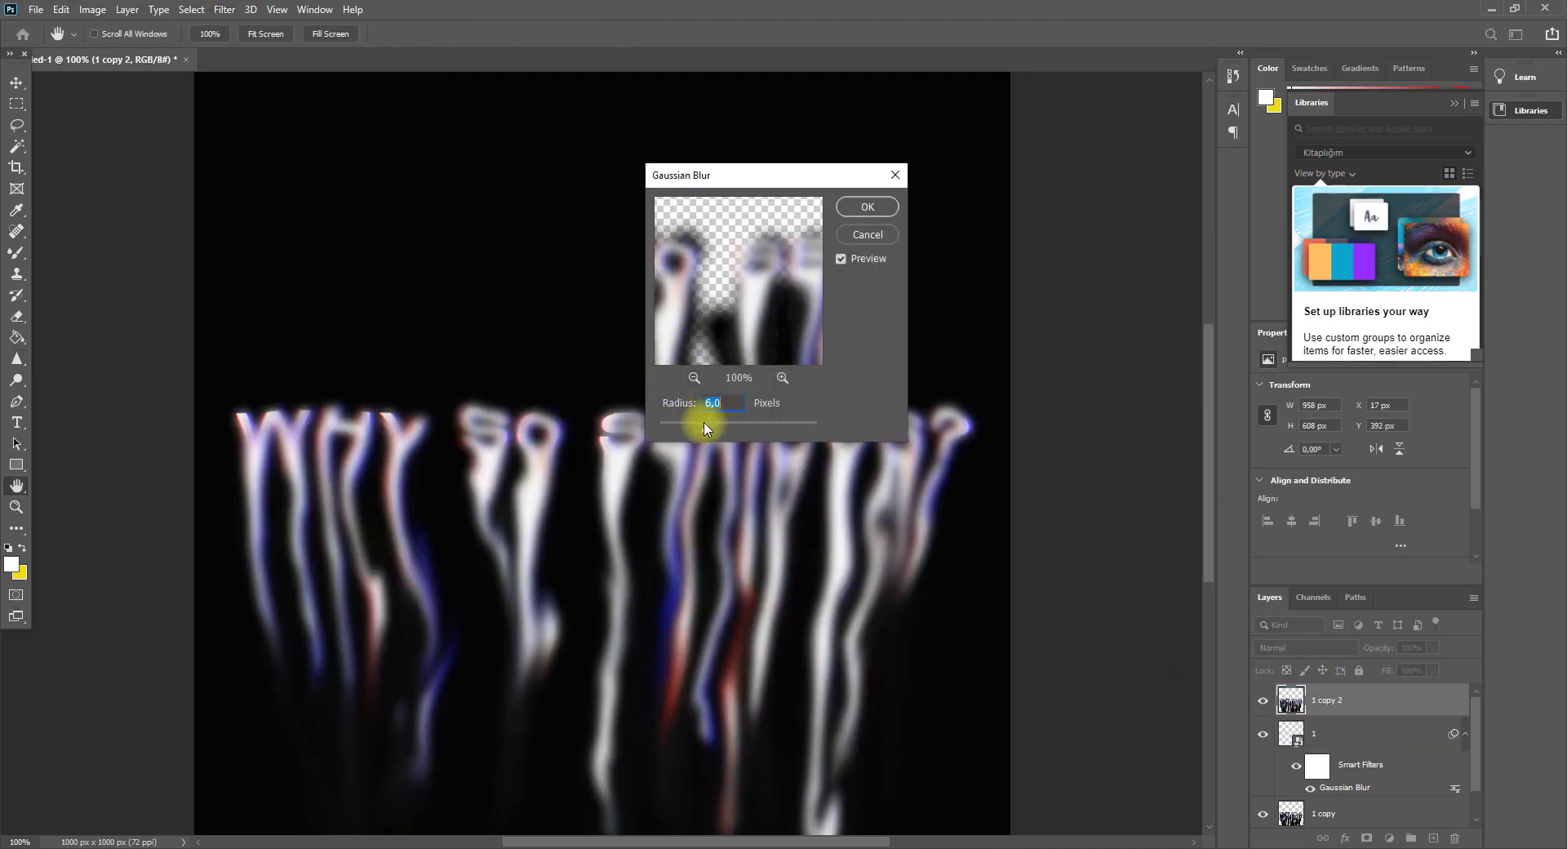
mouse_move(723, 438)
mouse_down()
mouse_move(693, 419)
mouse_move(710, 416)
mouse_up()
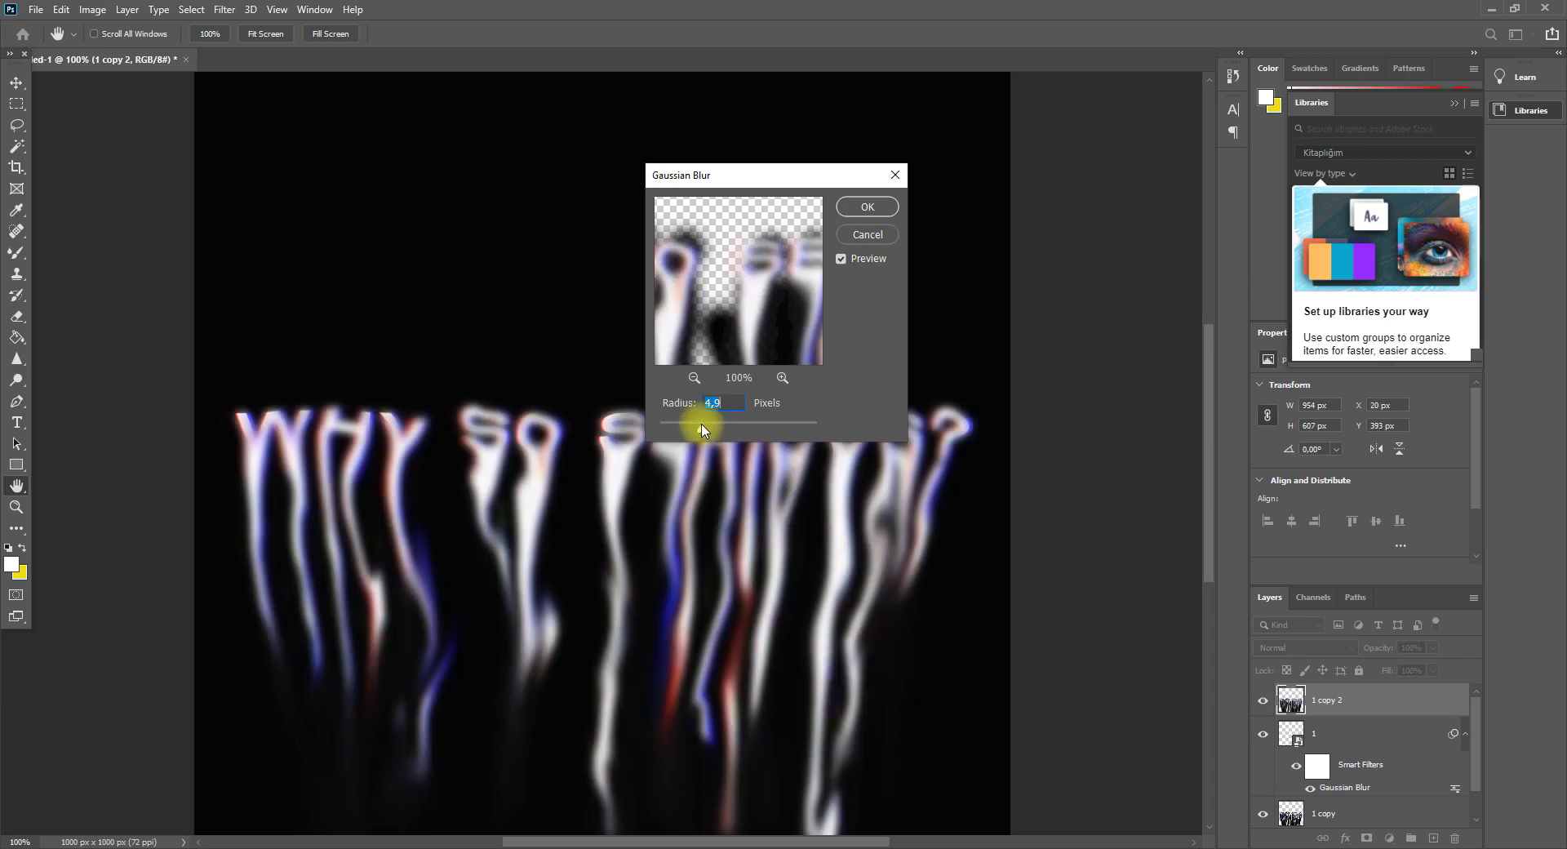
key(Return)
- Try darkening and lightening blend modes on the 1 copy 2 layer, ending on Screen
click(1277, 647)
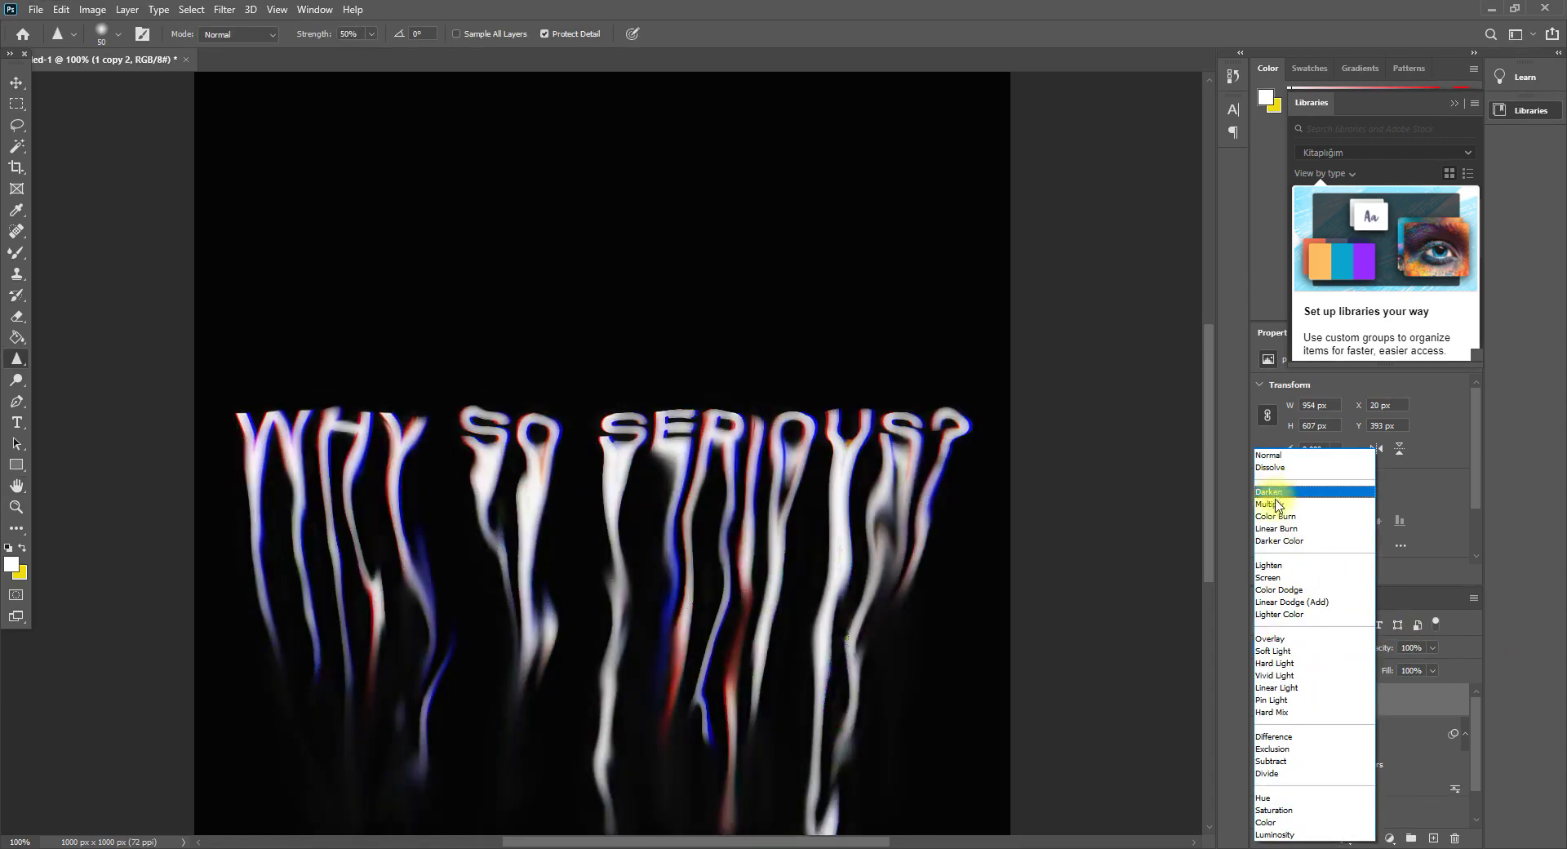
click(1275, 504)
key(Down)
key(Down)
key(Down)
key(Down)
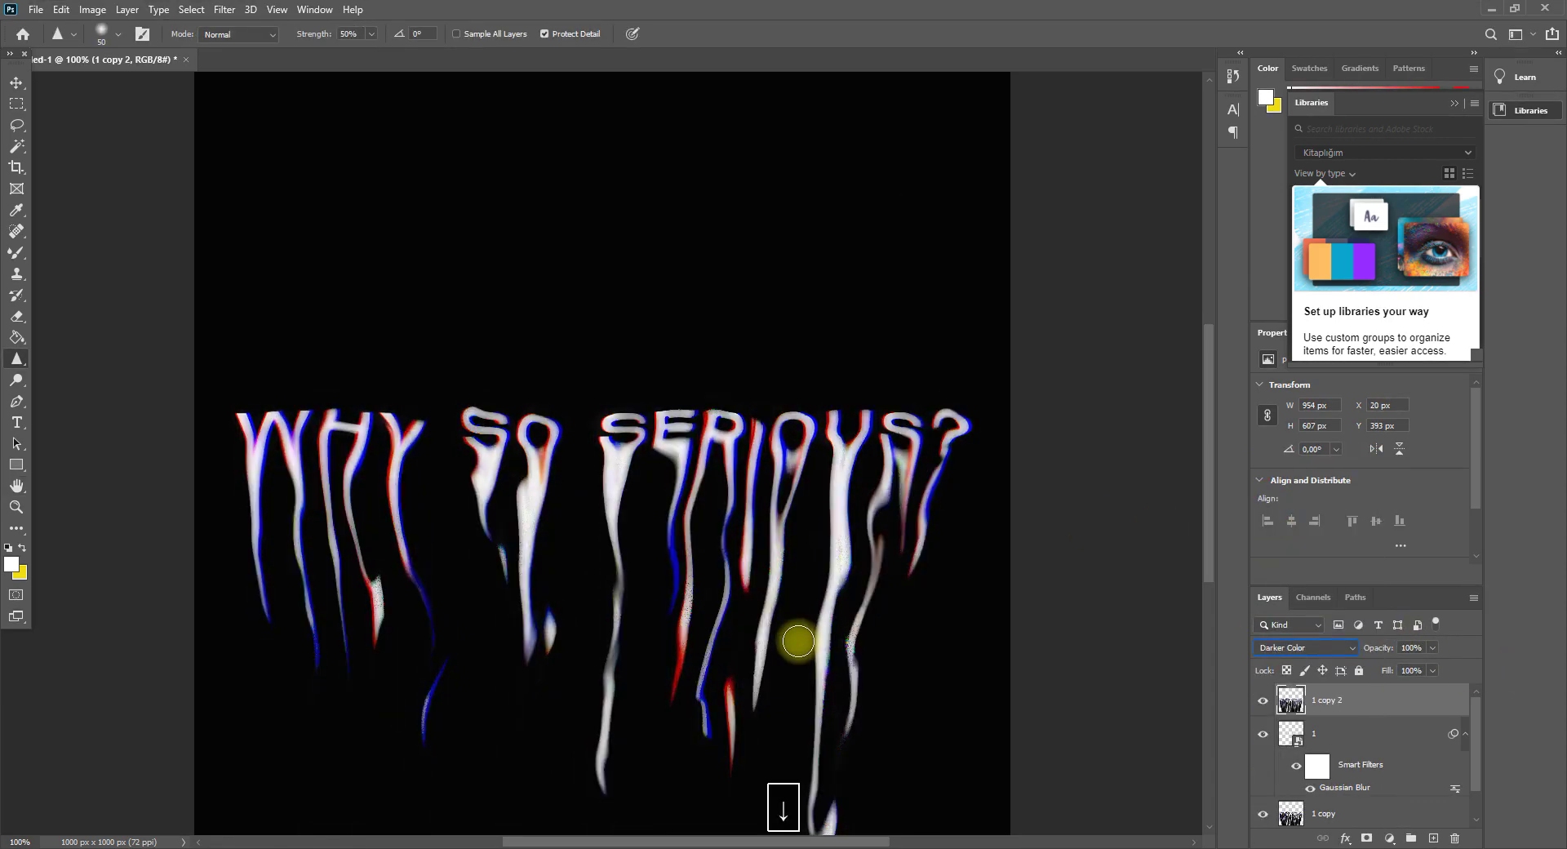
key(Up)
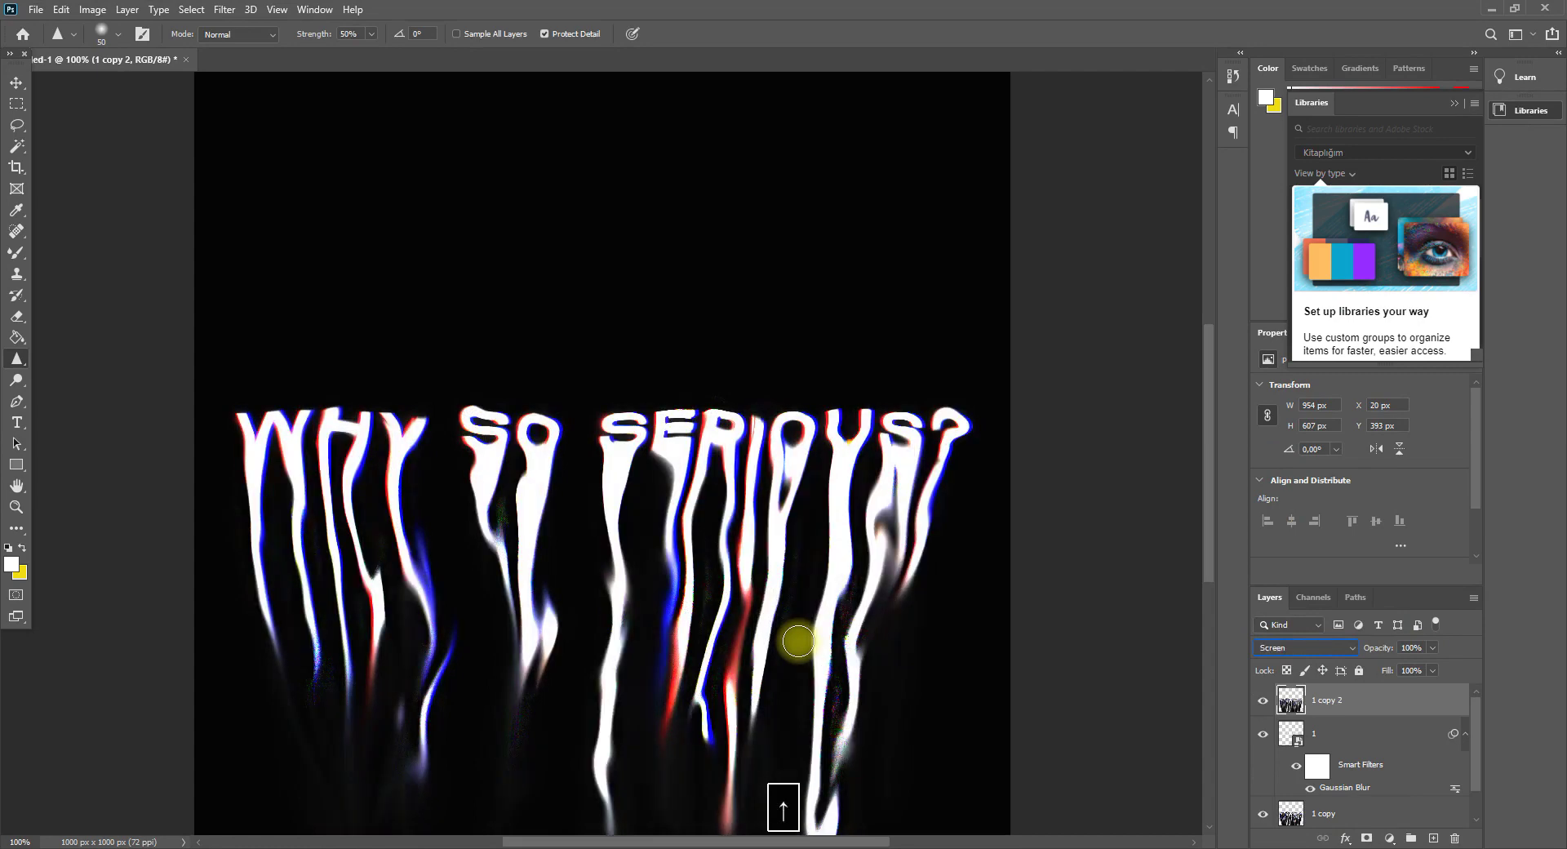
- Place the 1 copy 2 layer between 1 copy and Background, and compare the glow with the layer hidden and shown
key(ctrl+minus)
drag(1387, 706, 1380, 799)
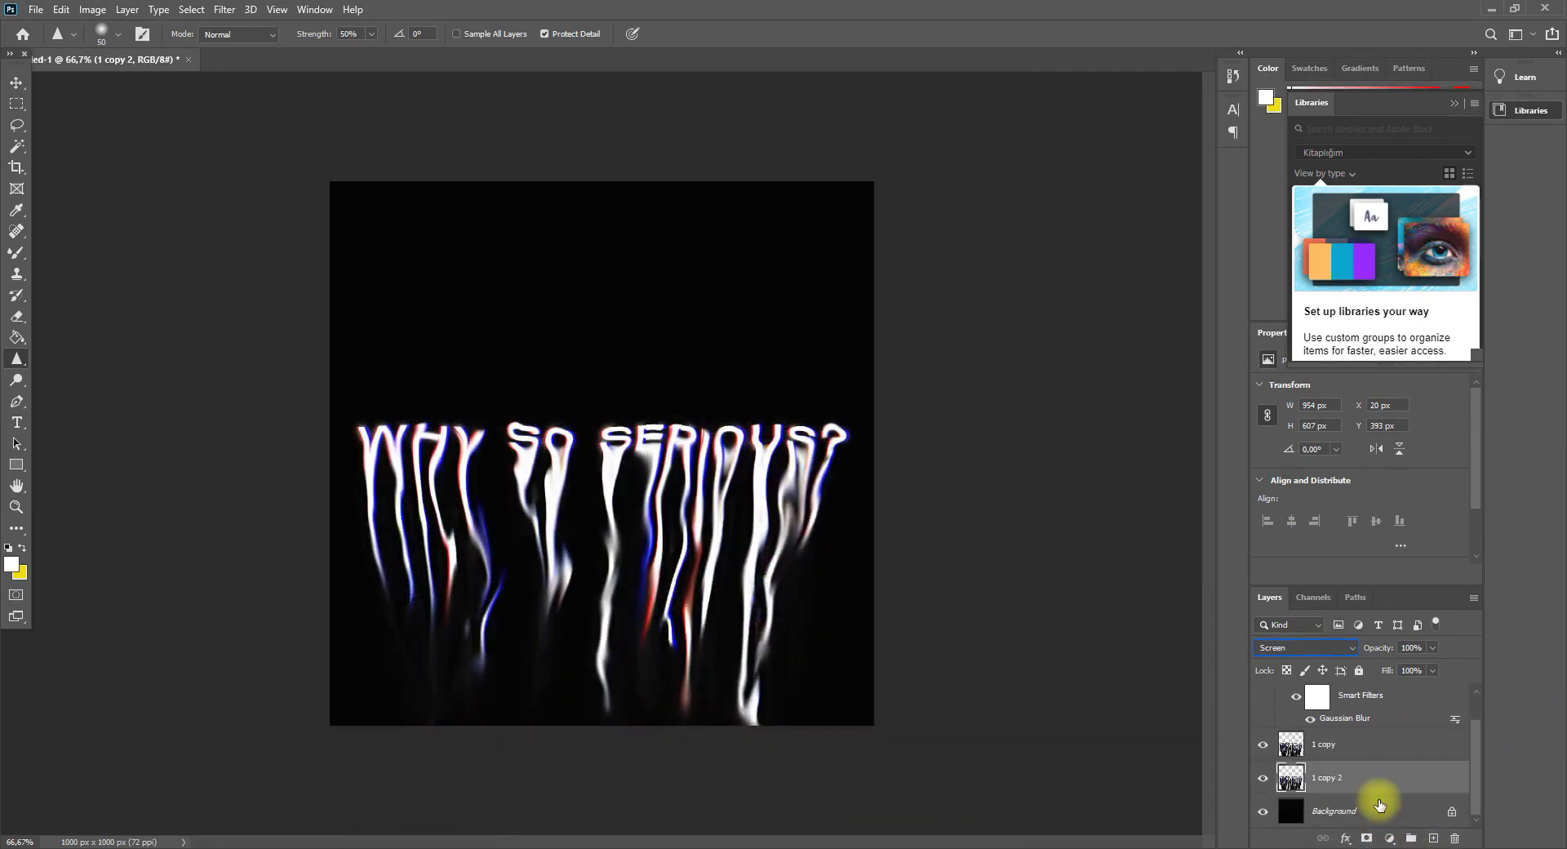
click(1262, 788)
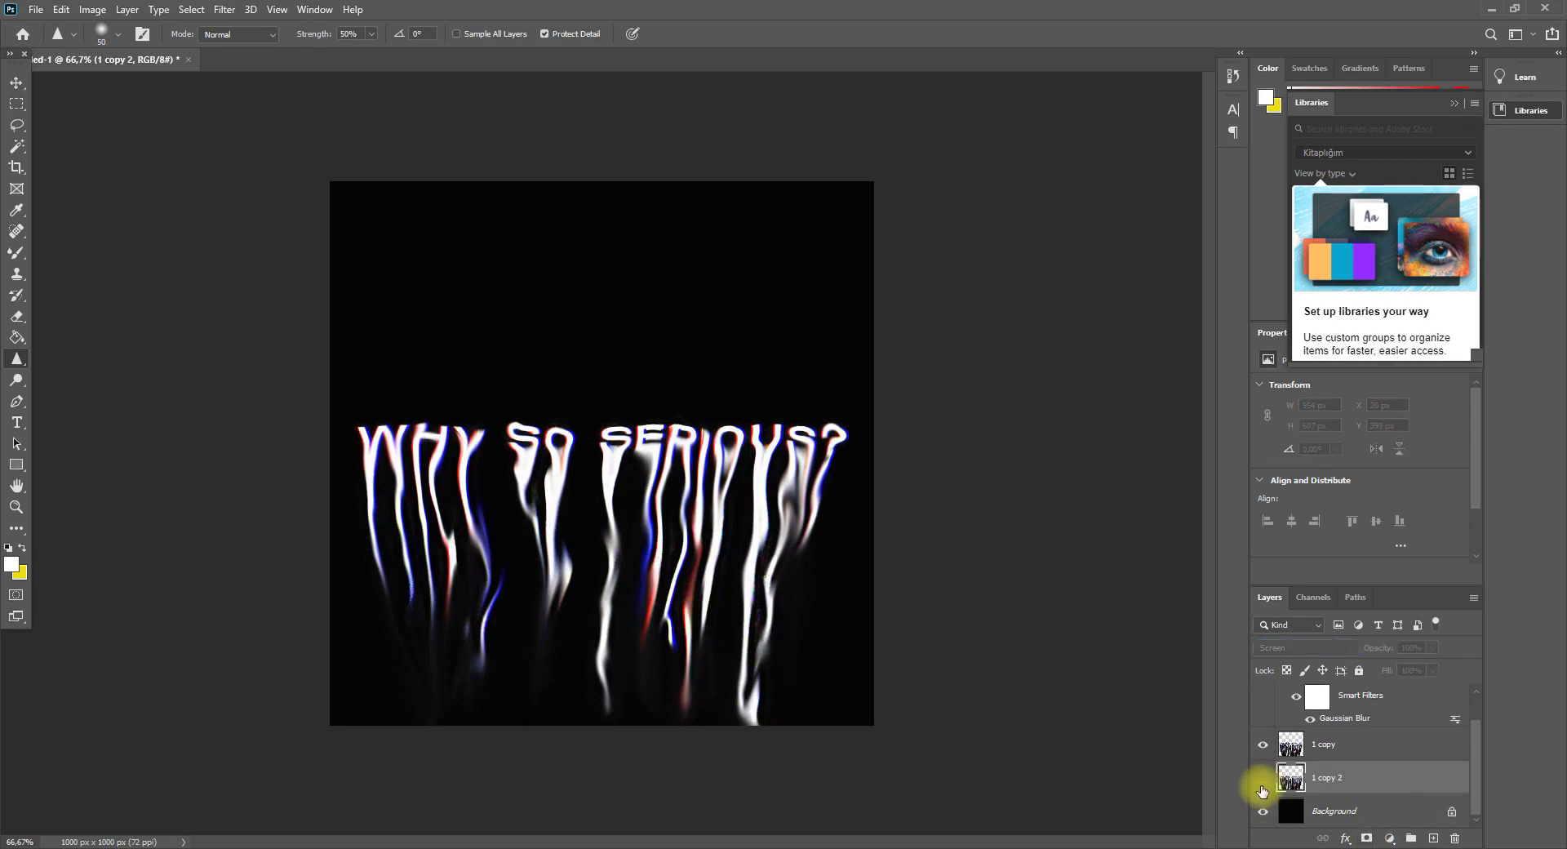
key(ctrl+plus)
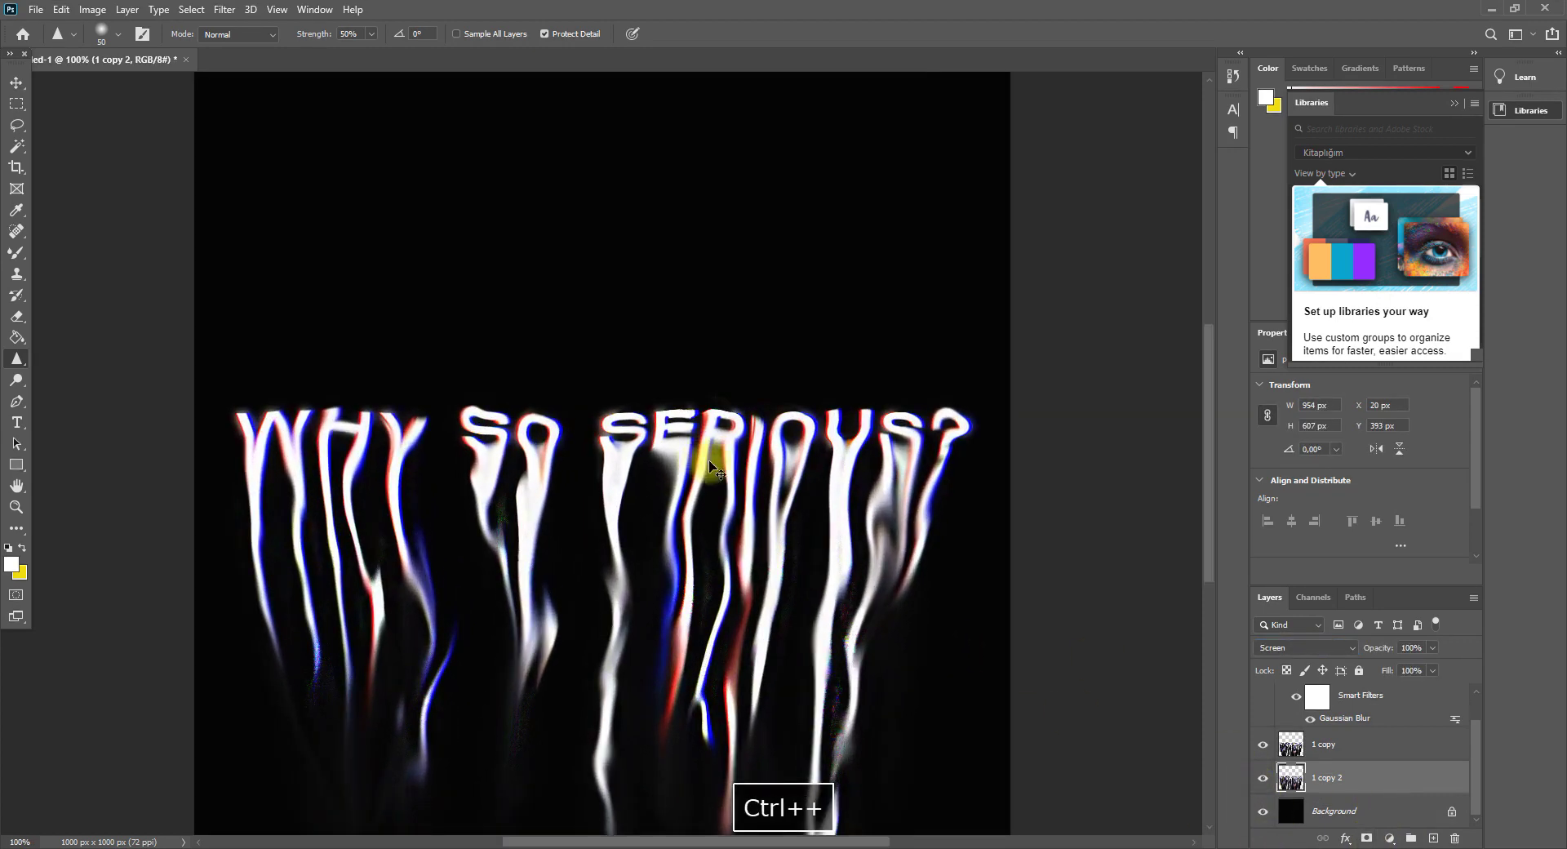
- Try blend modes from the dodge, contrast and colour groups on the 1 copy 2 layer, ending on Linear Light
click(1298, 647)
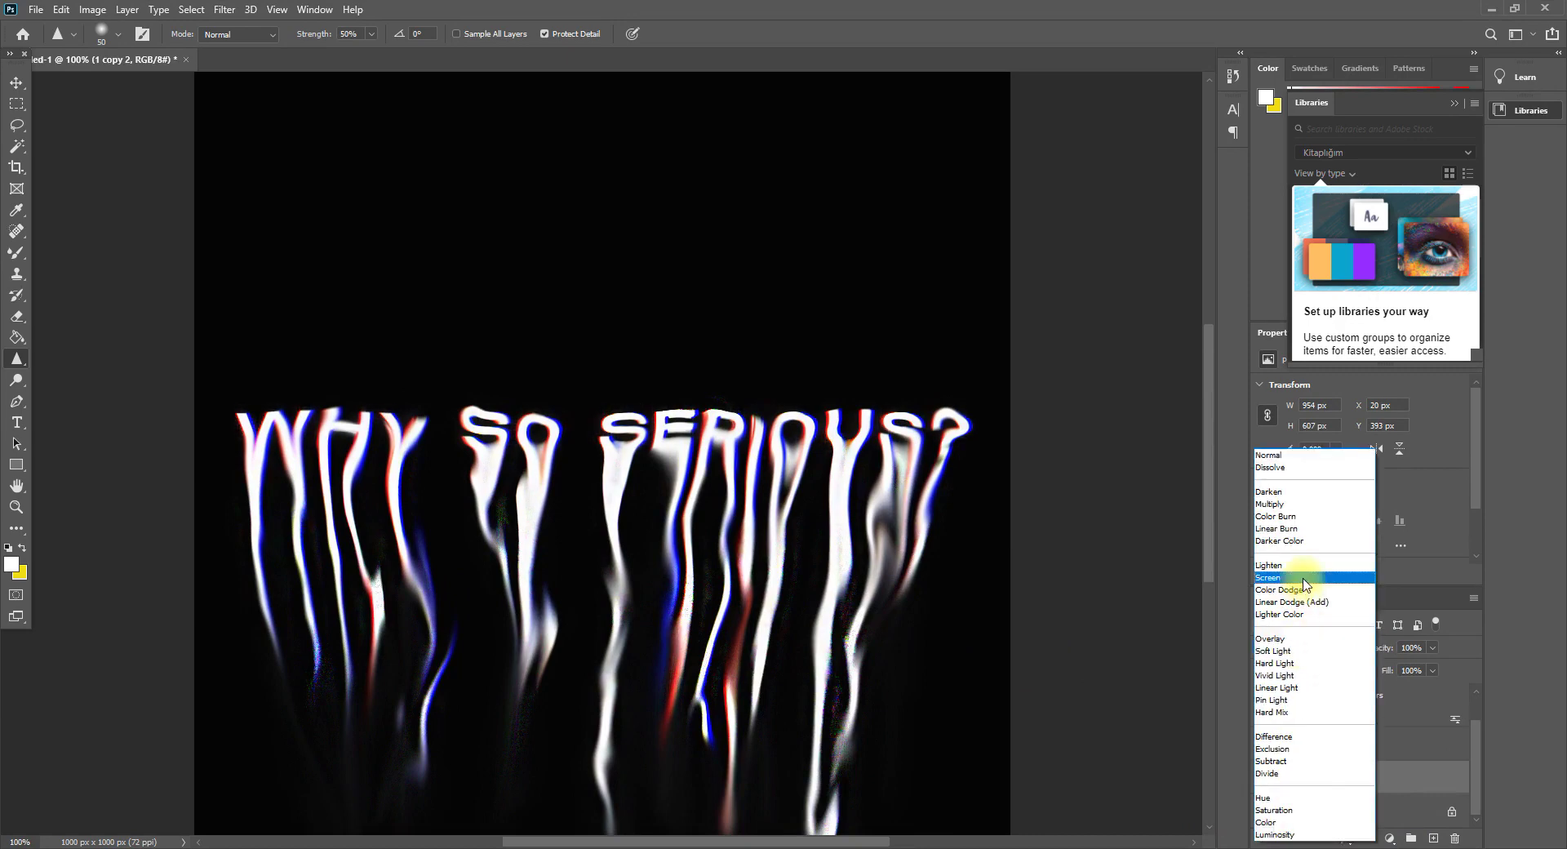
click(1298, 594)
key(Down)
key(Down)
key(Down)
key(Down)
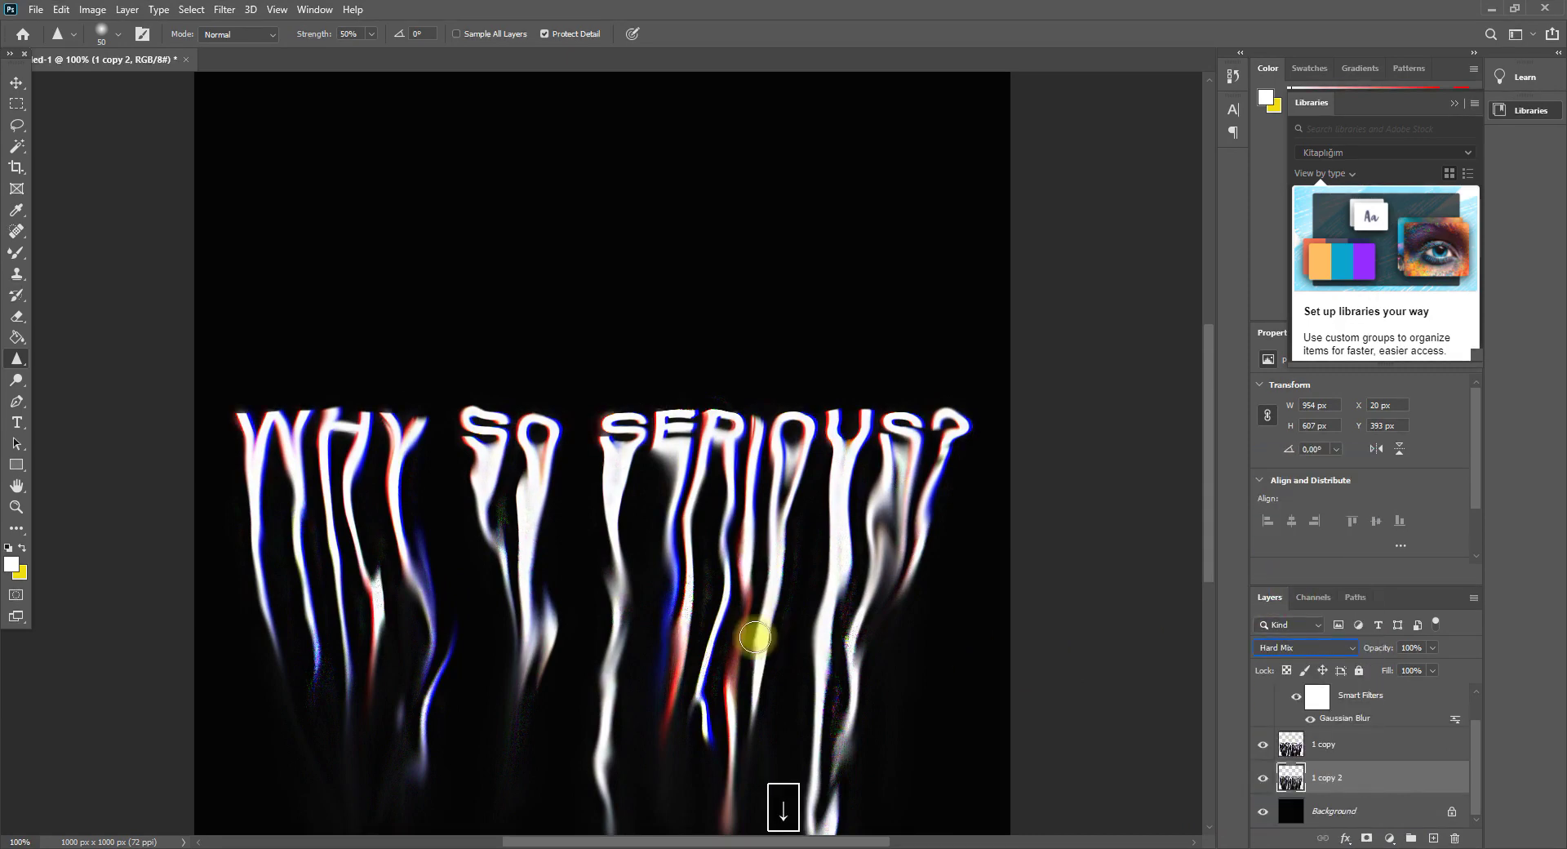
key(Down)
key(Down)
key(Down)
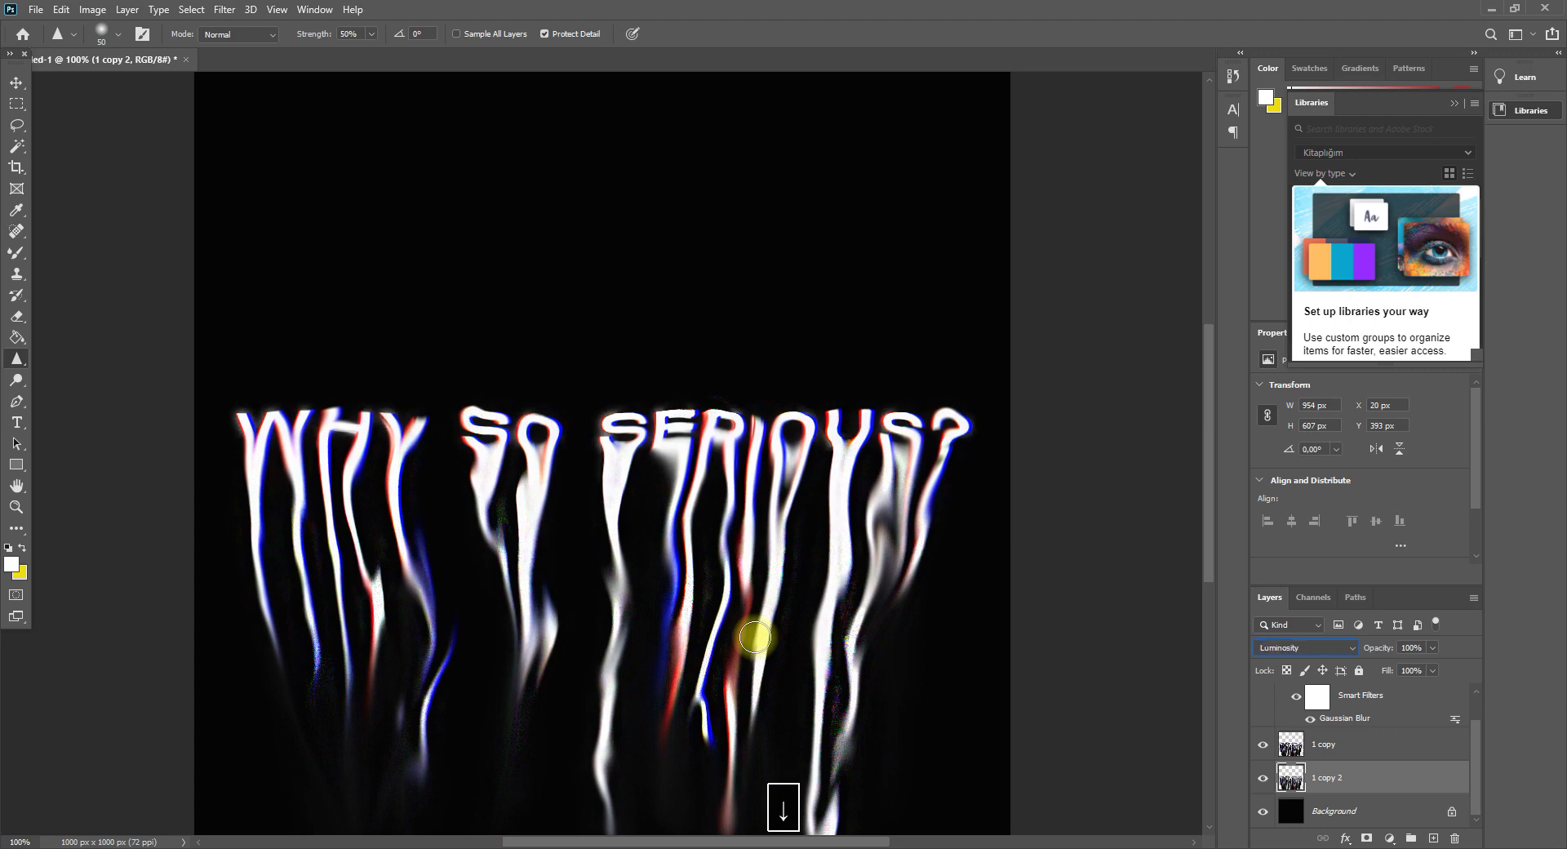
key(Up)
key(Up)
key(Up)
key(ctrl+minus)
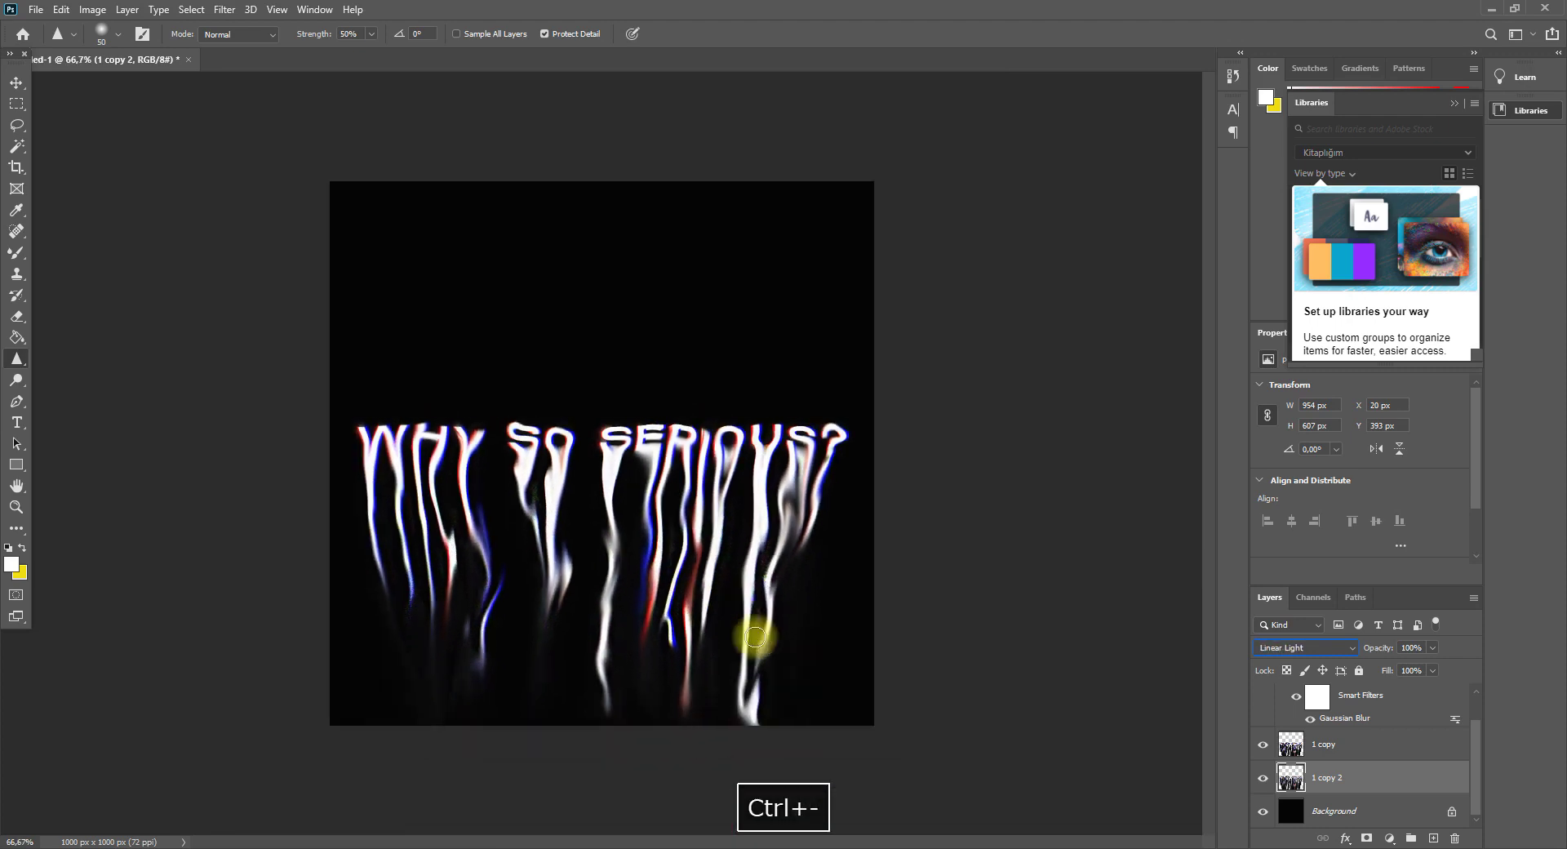
- Delete the 1 copy 2 glow layer
click(1455, 840)
key(Return)
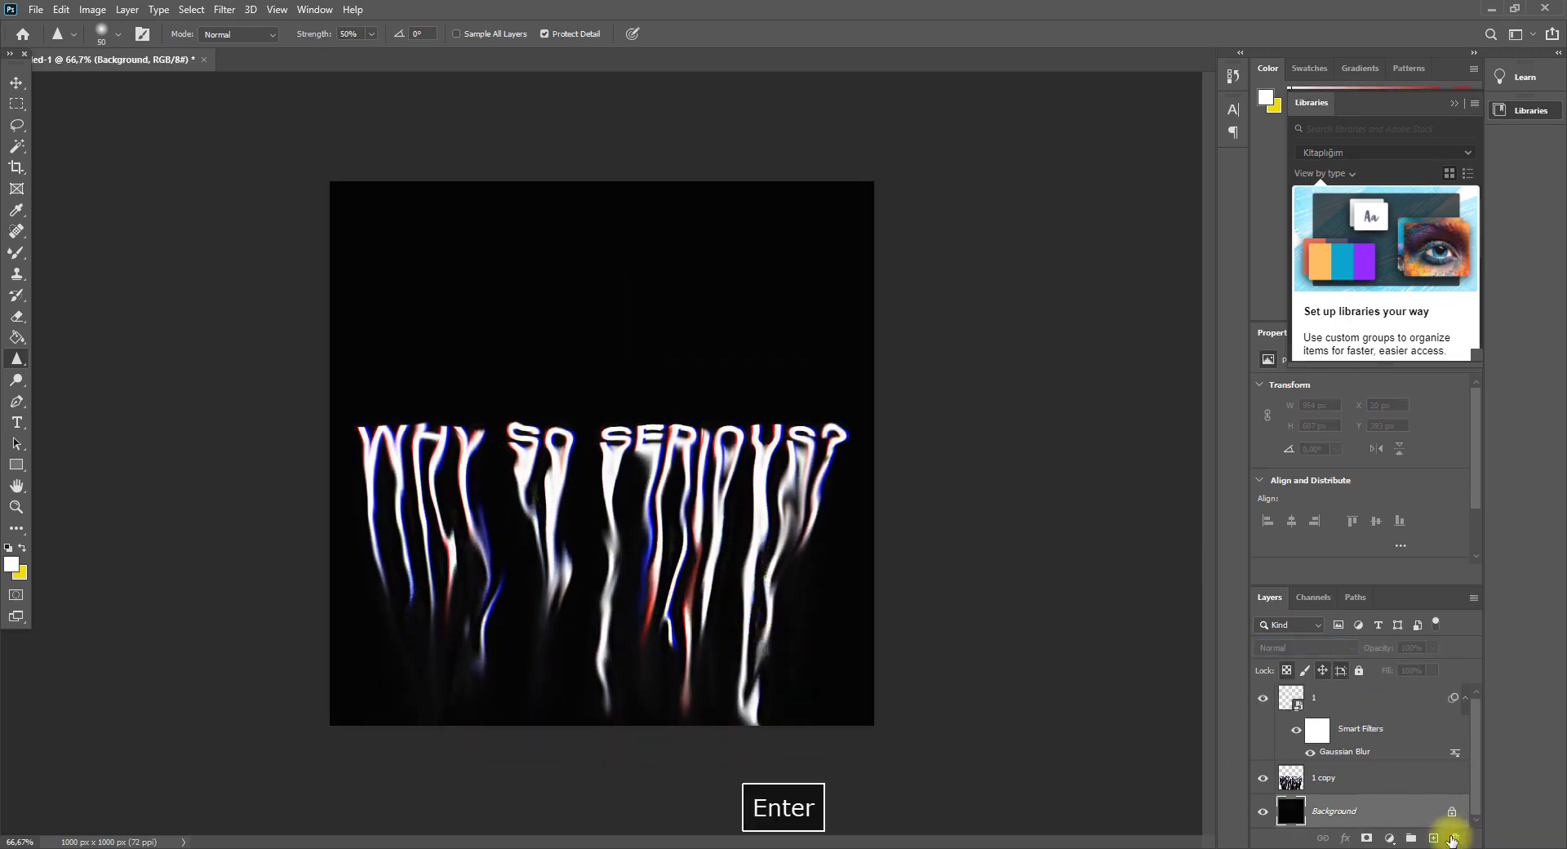
- Add a white Solid Color fill layer directly above layer 1
click(1350, 702)
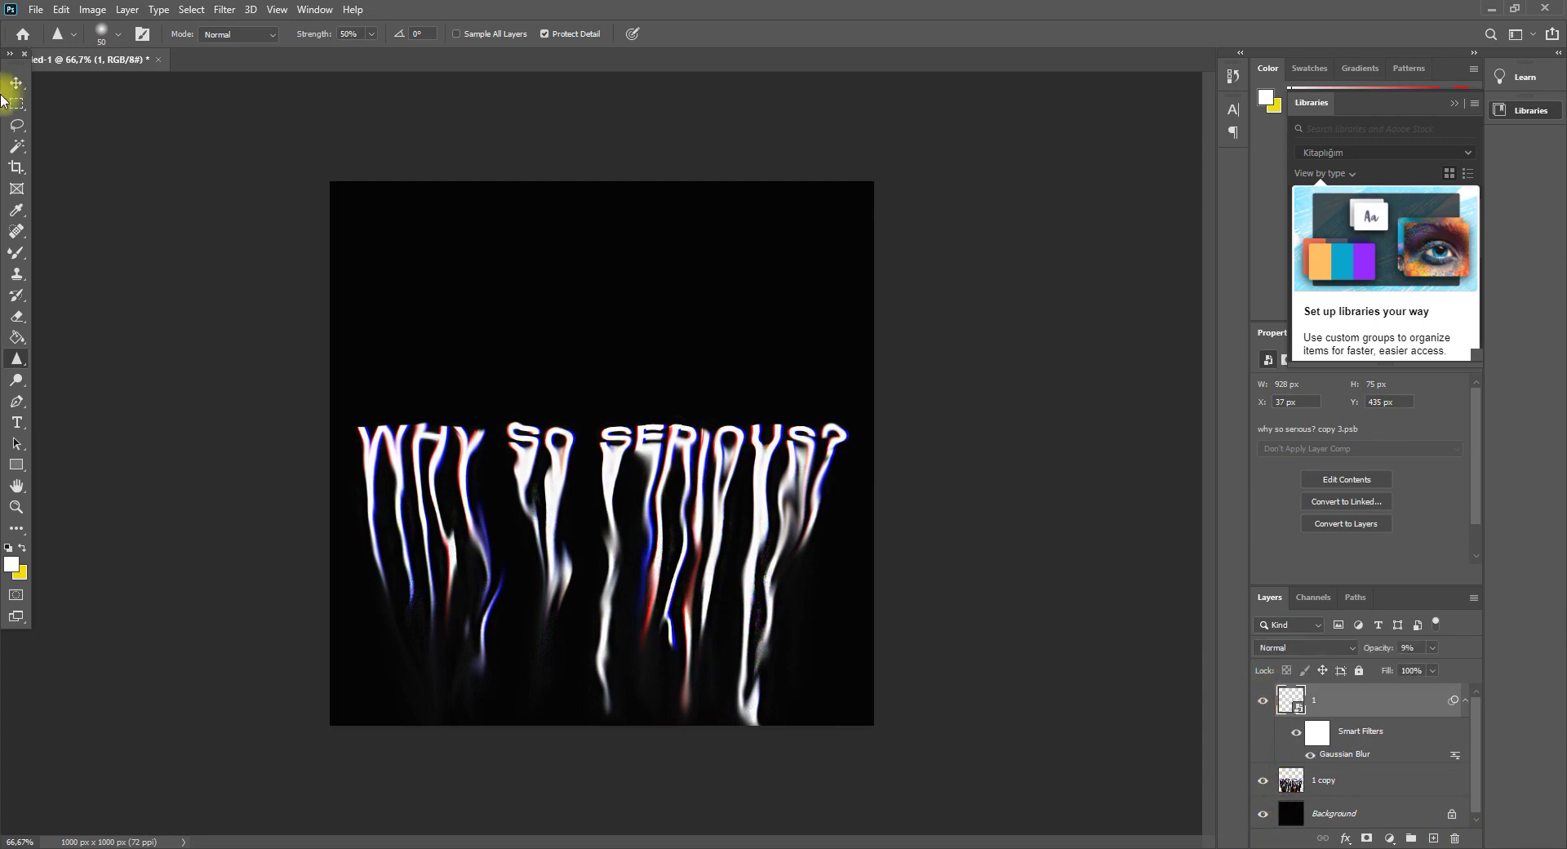
click(16, 85)
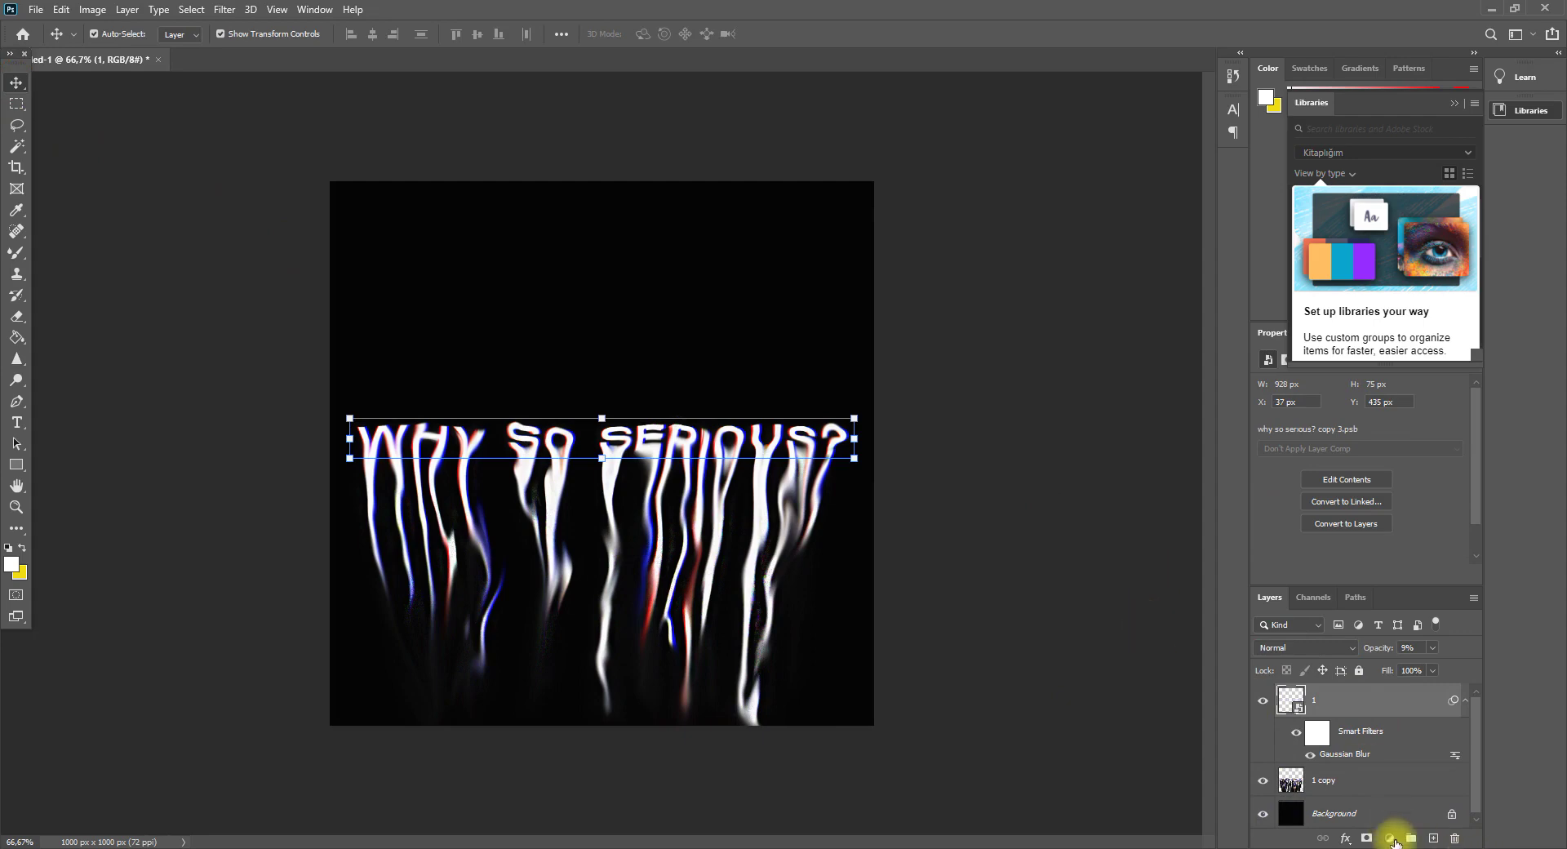
click(1391, 838)
click(1408, 542)
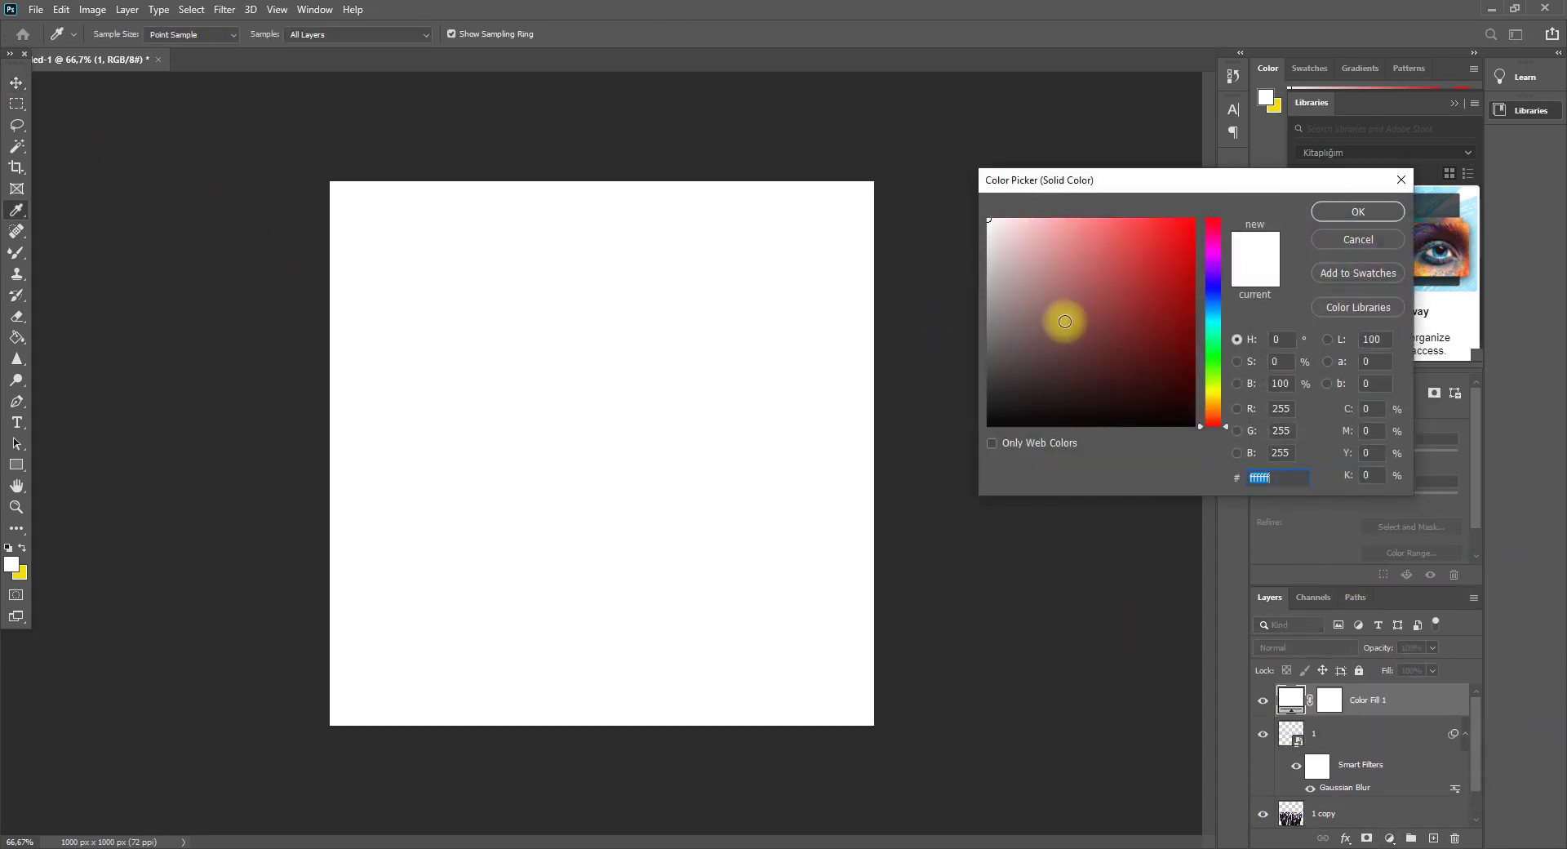
key(Return)
- Convert the white fill layer to a smart object and apply Add Noise at 52,01% with Gaussian distribution
click(225, 9)
mouse_move(283, 238)
click(501, 238)
click(774, 322)
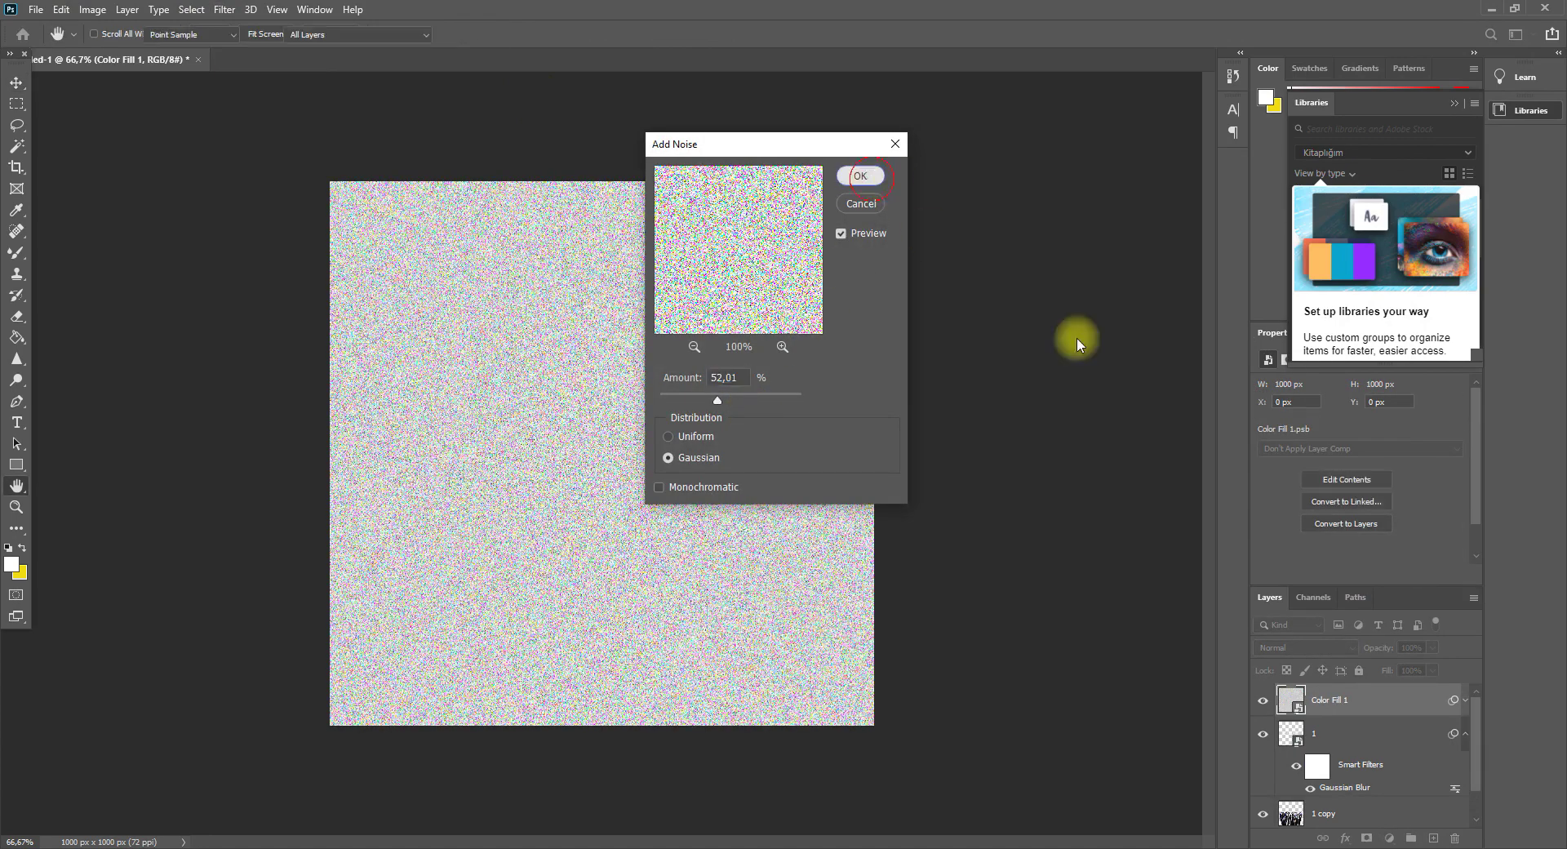
- Lower the opacity of the Color Fill 1 noise layer to 7%
click(1424, 648)
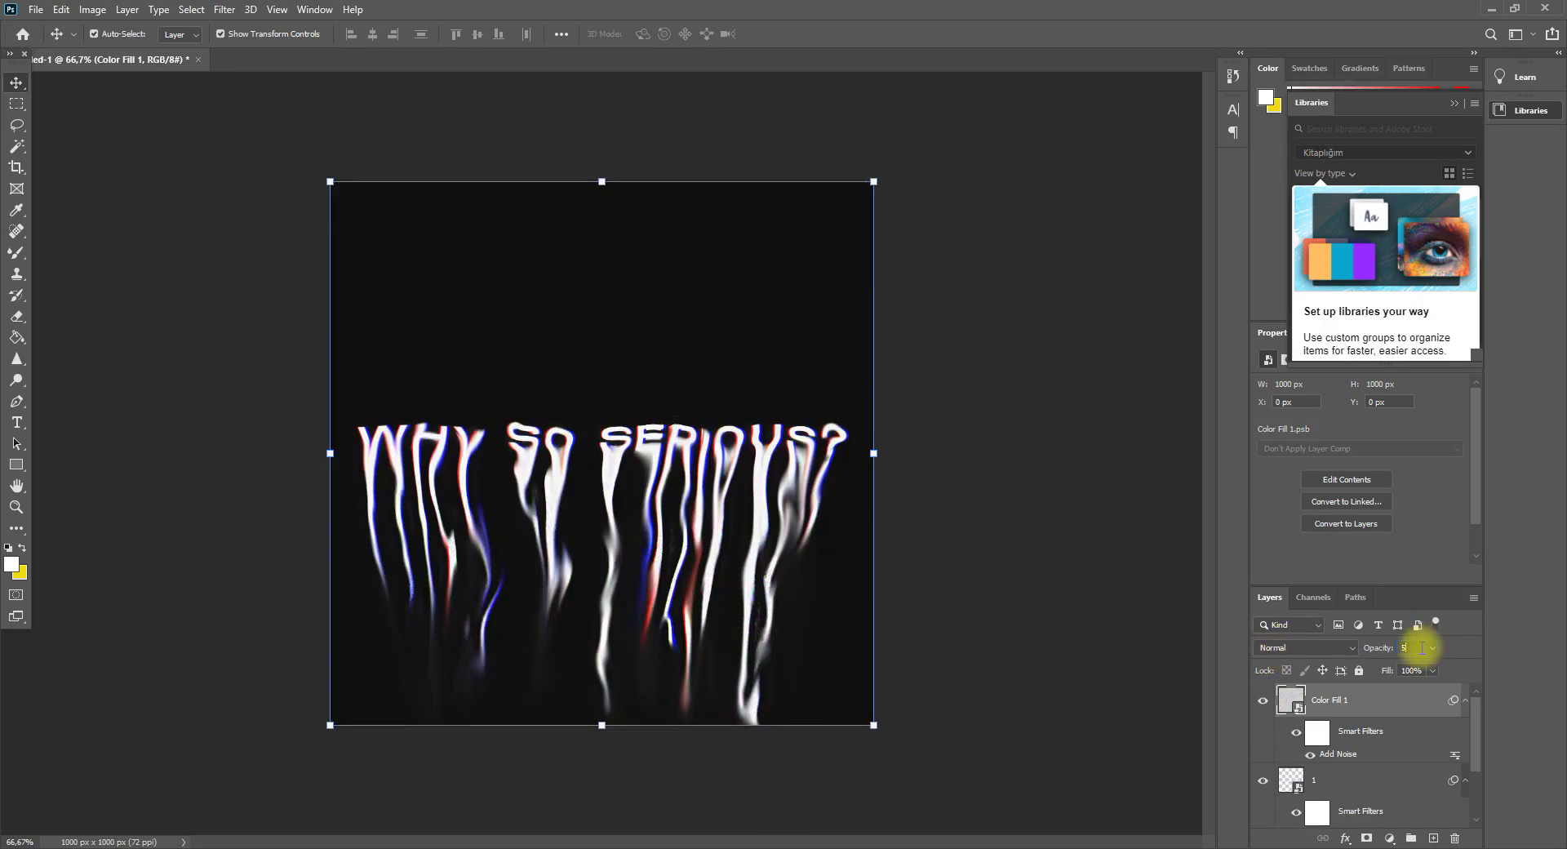
text(7)
key(Return)
key(ctrl+plus)
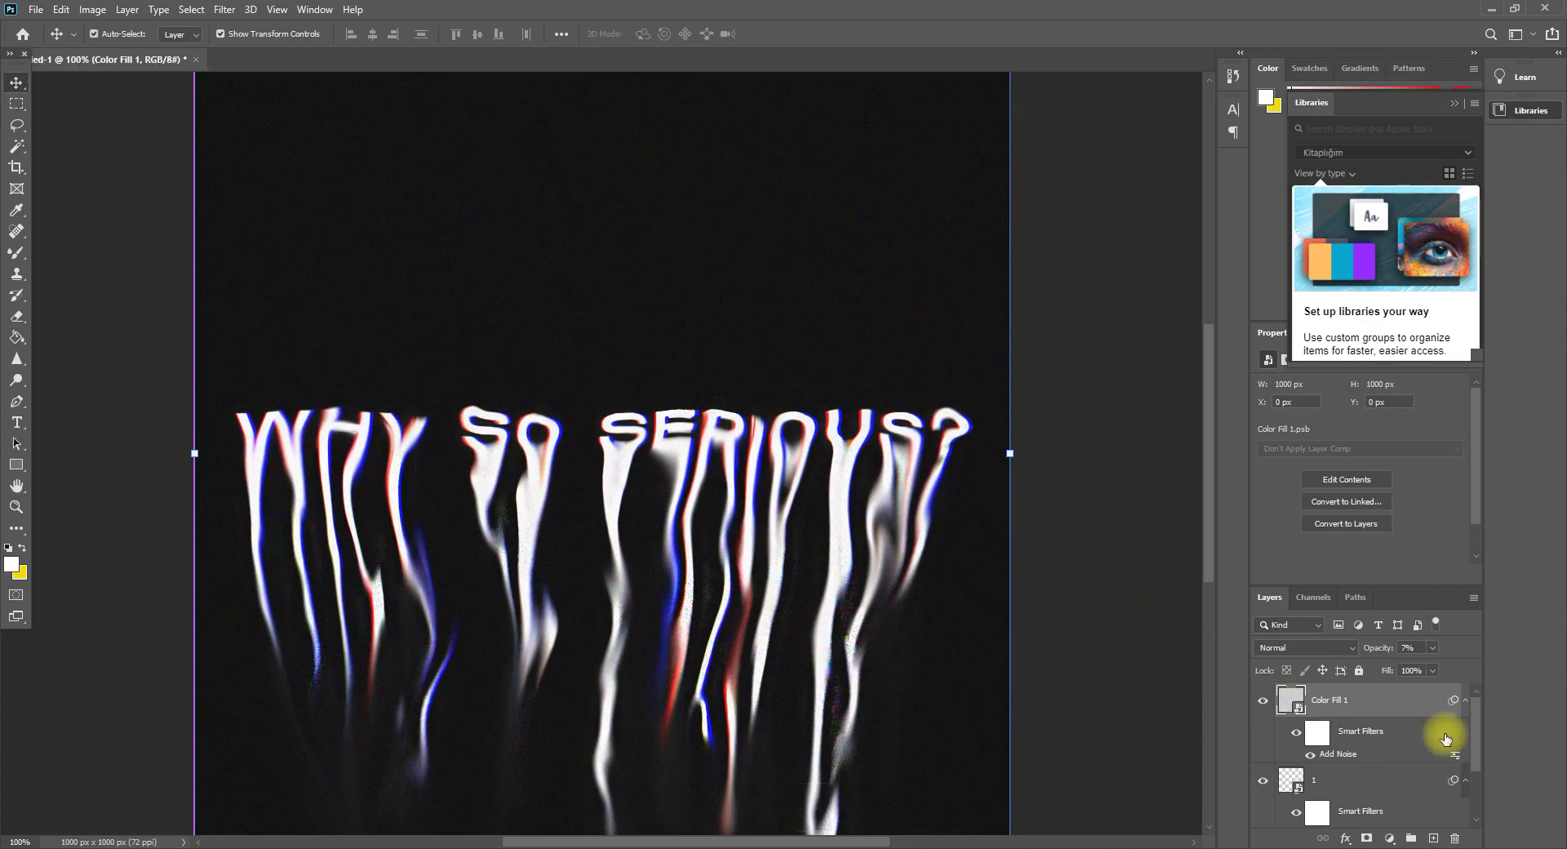
- Add a Color Lookup adjustment layer above the Color Fill 1 noise layer
click(1388, 838)
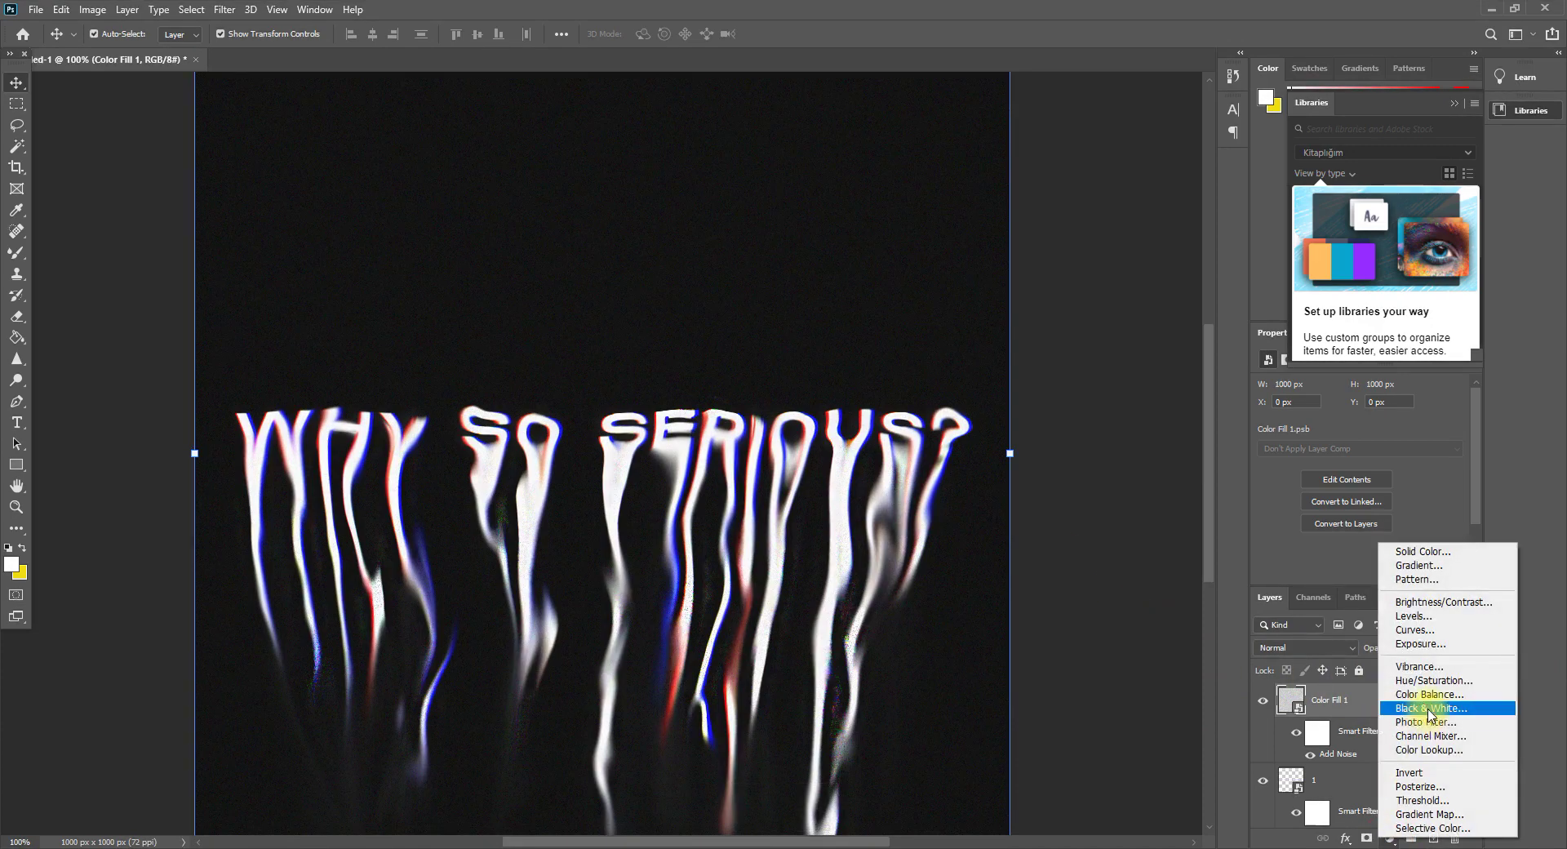
click(1422, 756)
- Try 3DLUT looks on the Color Lookup layer, including Bleach Bypass, Crisp_Winter, FallColors, Fuji F125 and Kodak 5218 Kodak 2395
click(1355, 388)
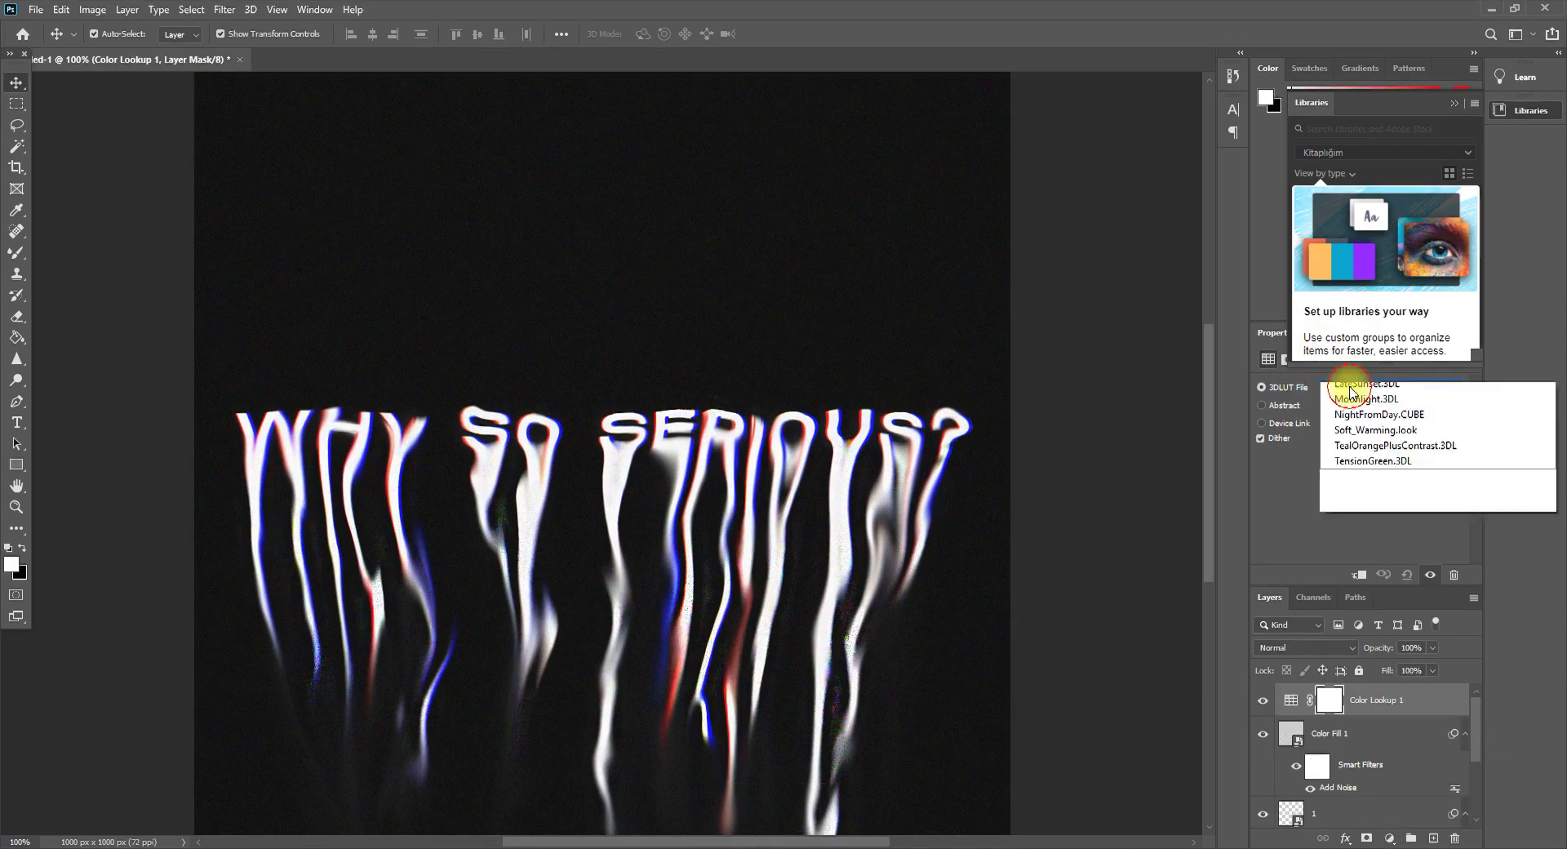
click(1329, 443)
key(Down)
key(Down)
key(Down)
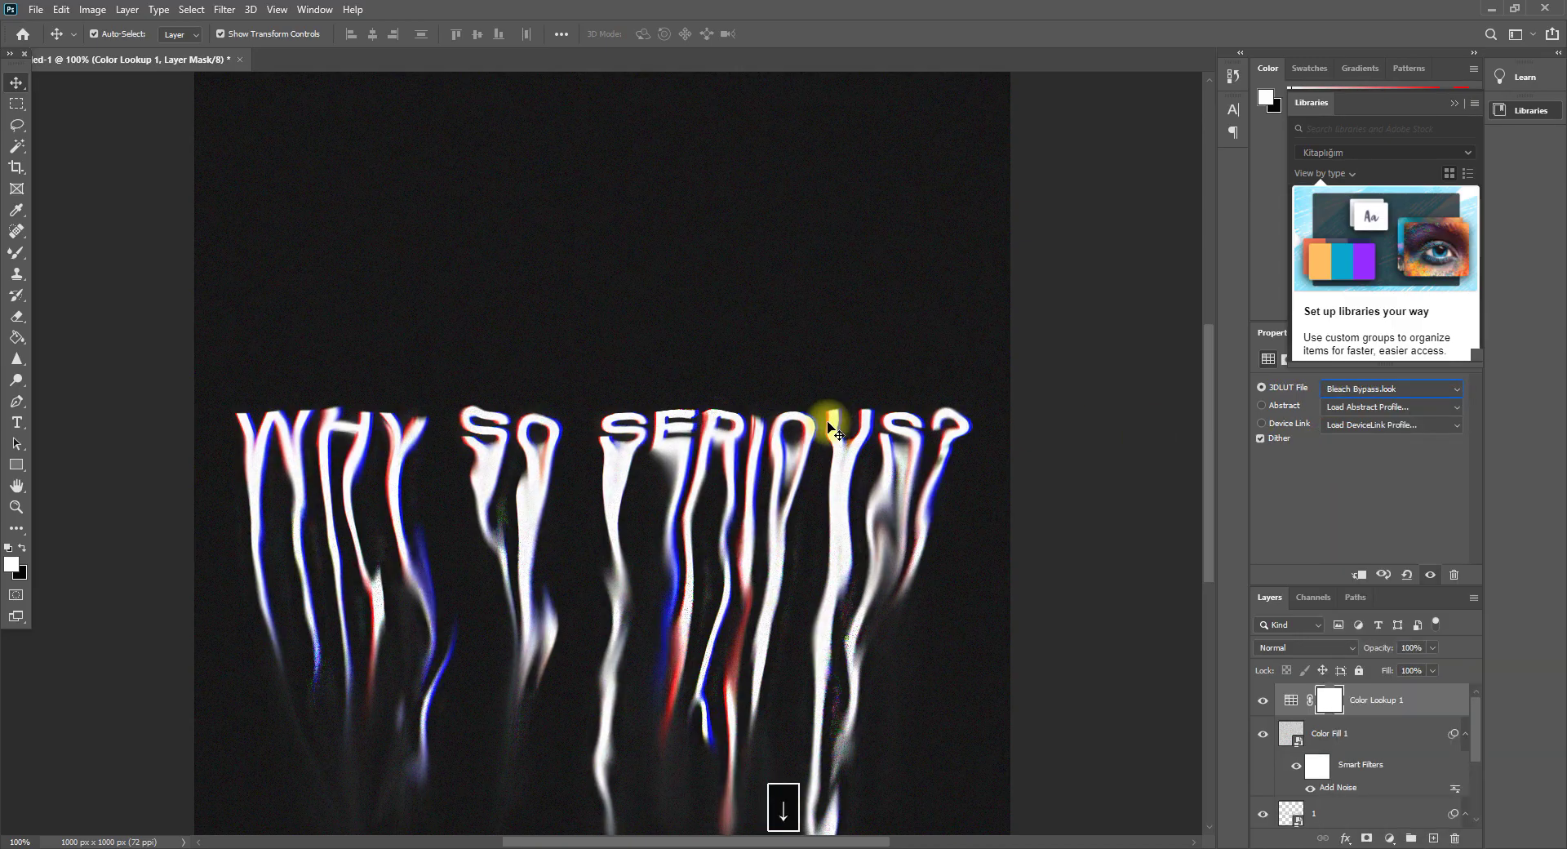
key(Down)
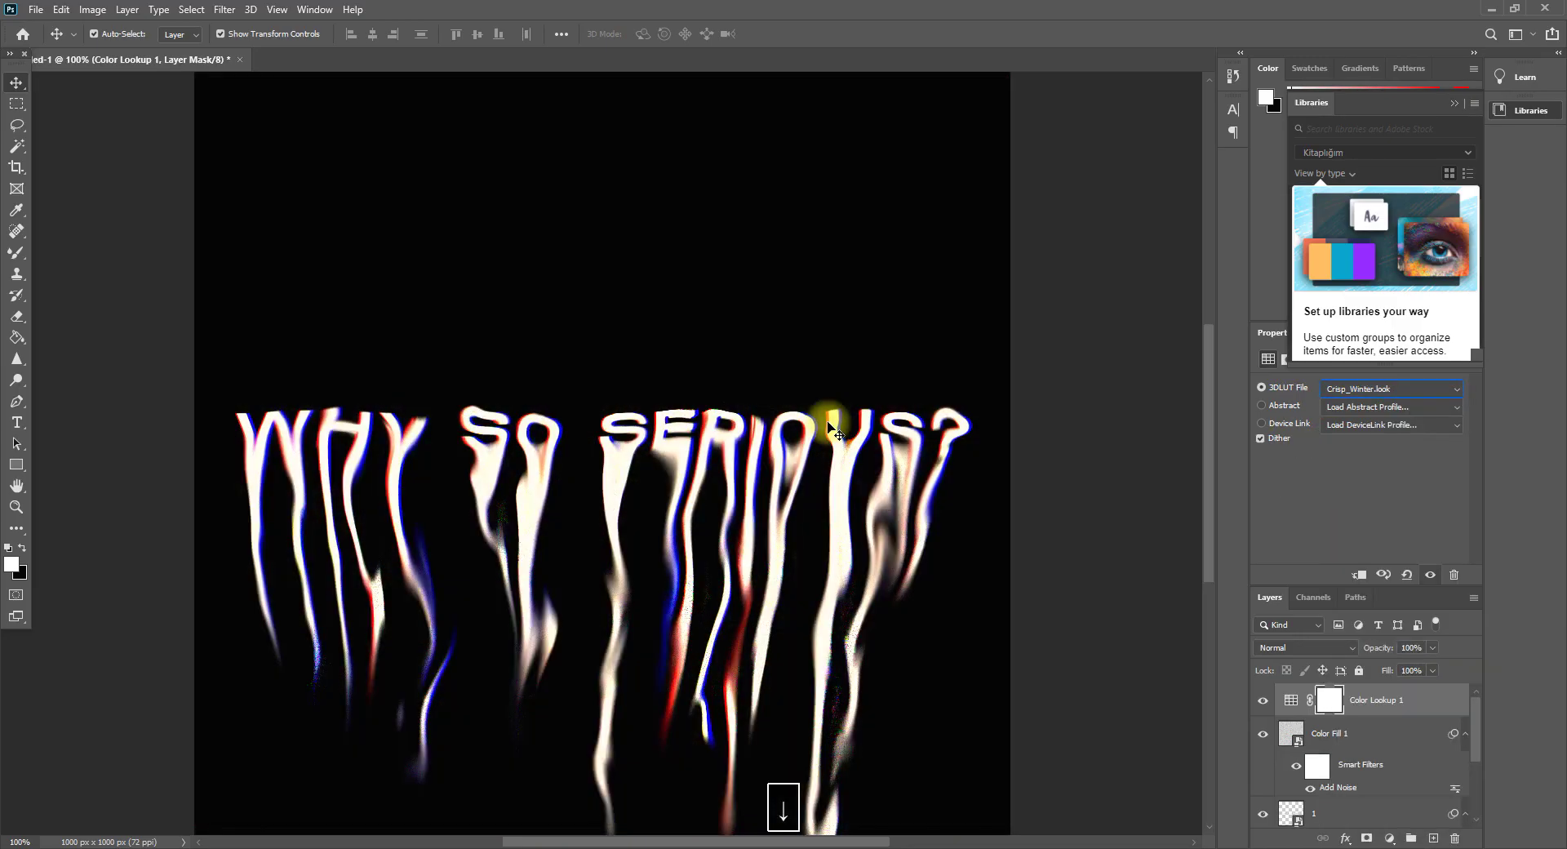
key(ctrl+minus)
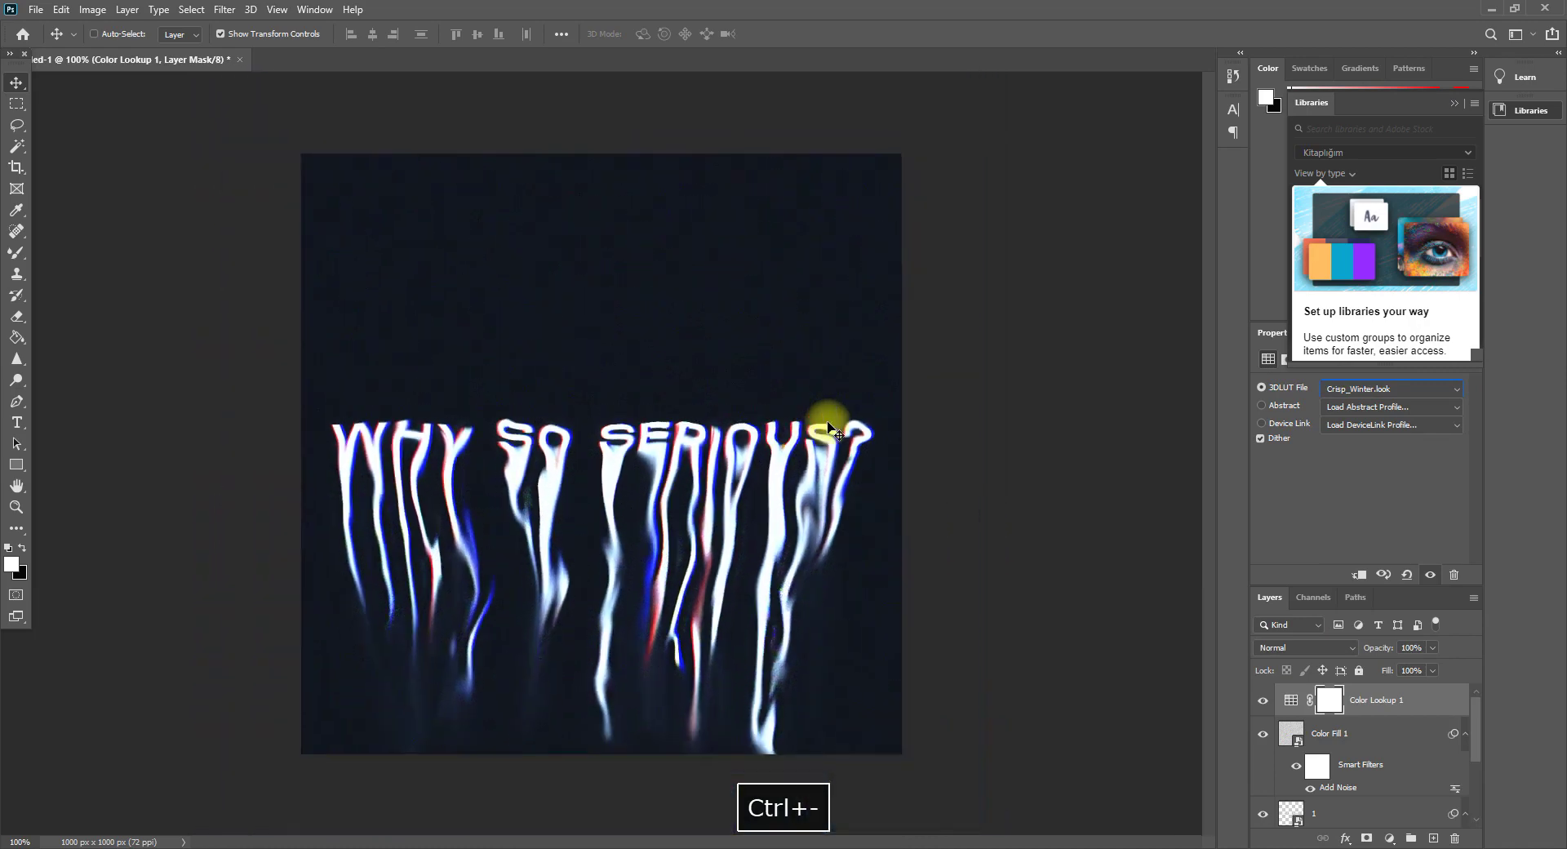
key(ctrl+plus)
key(Down)
key(Down)
key(Down)
key(Down)
key(Up)
key(ctrl+minus)
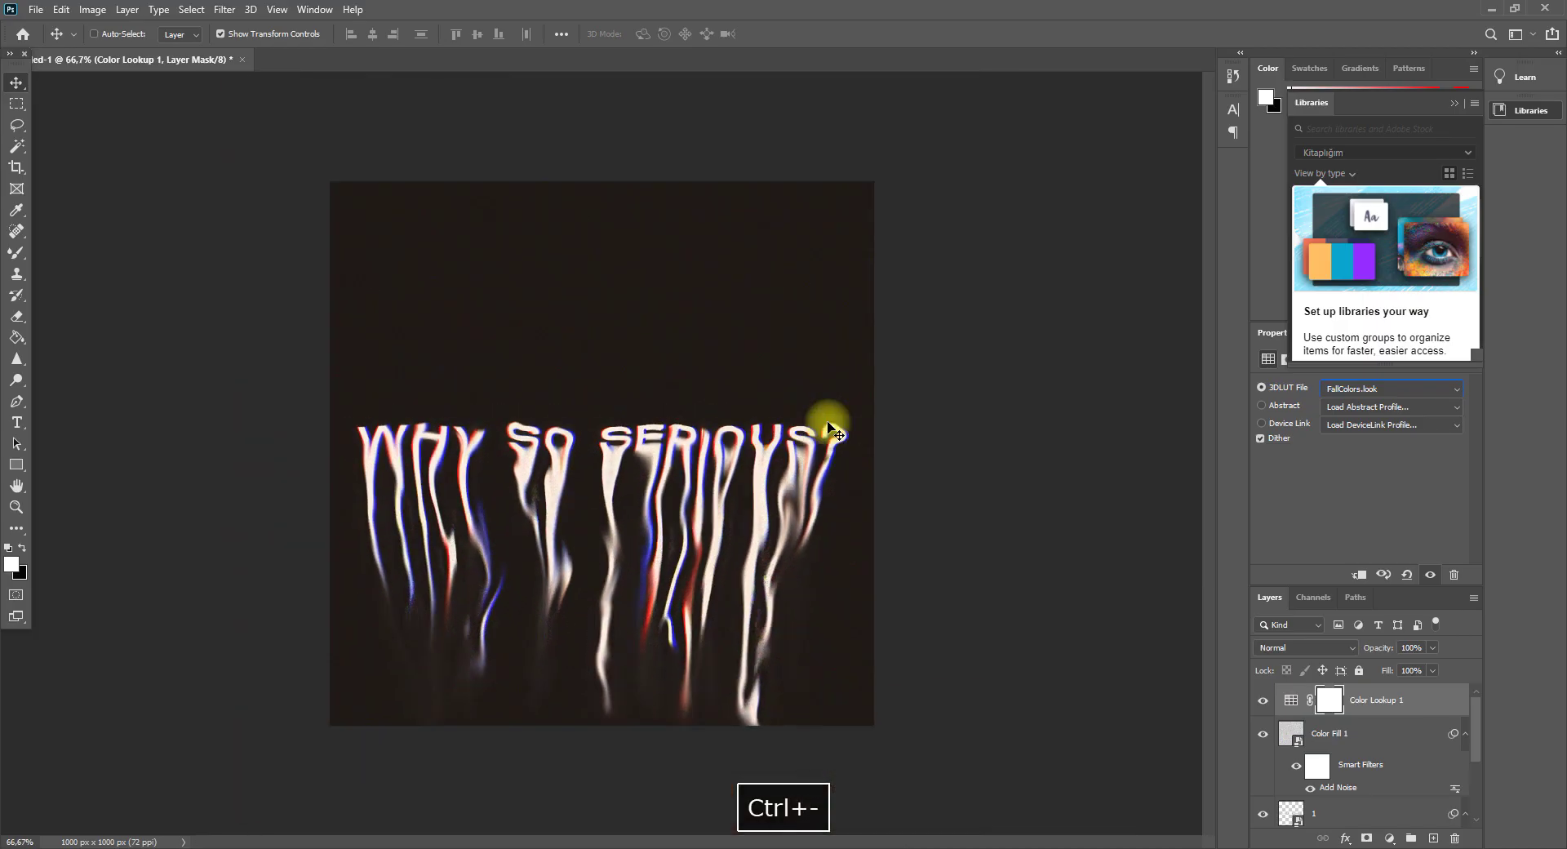
key(ctrl+plus)
key(Down)
key(Down)
key(Down)
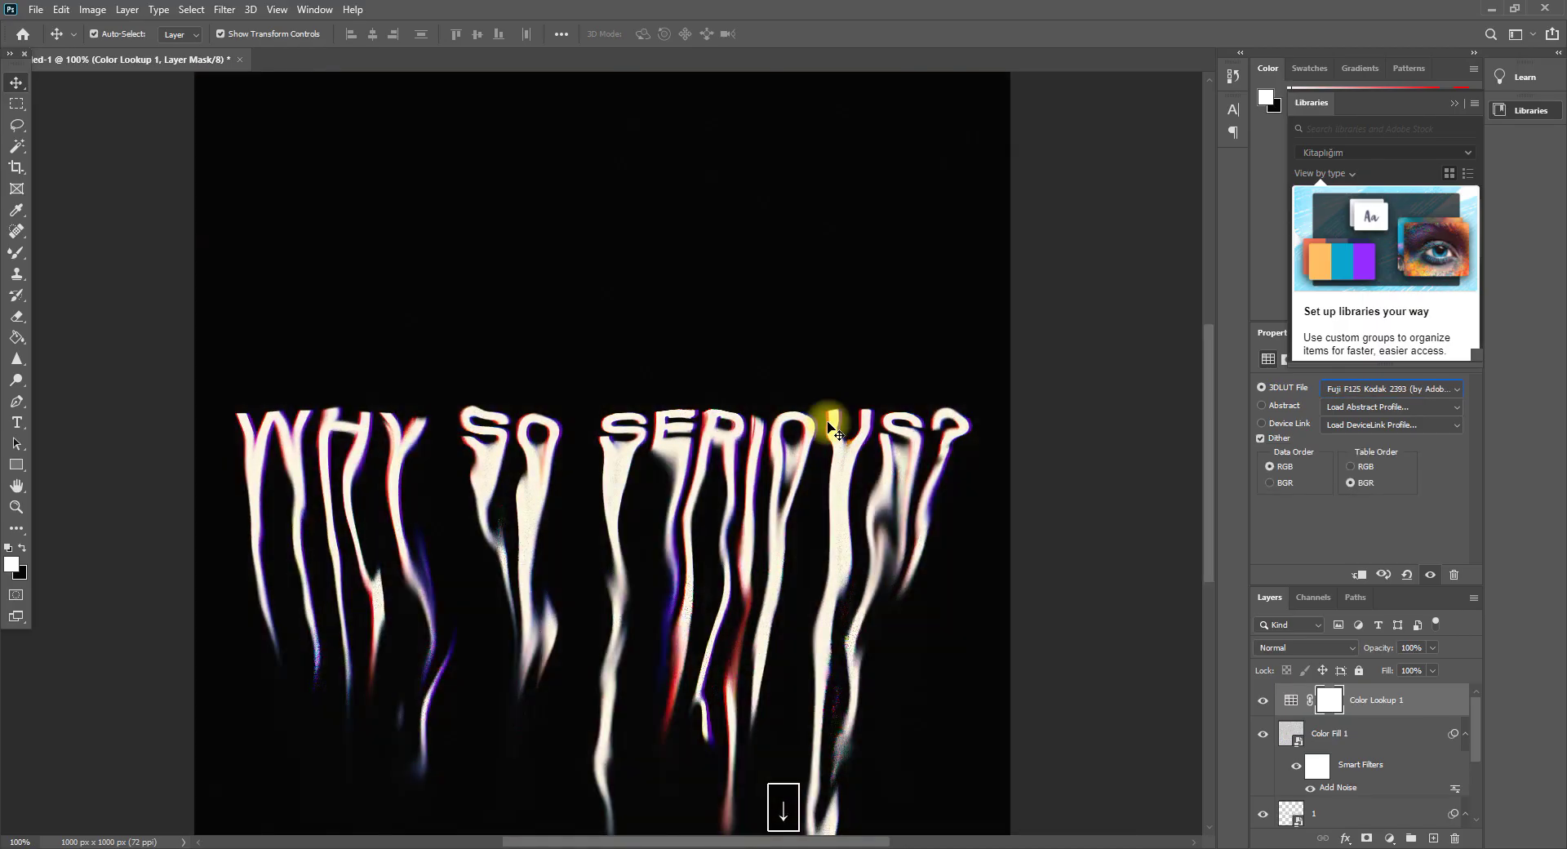
key(ctrl+minus)
key(Down)
key(Down)
key(Down)
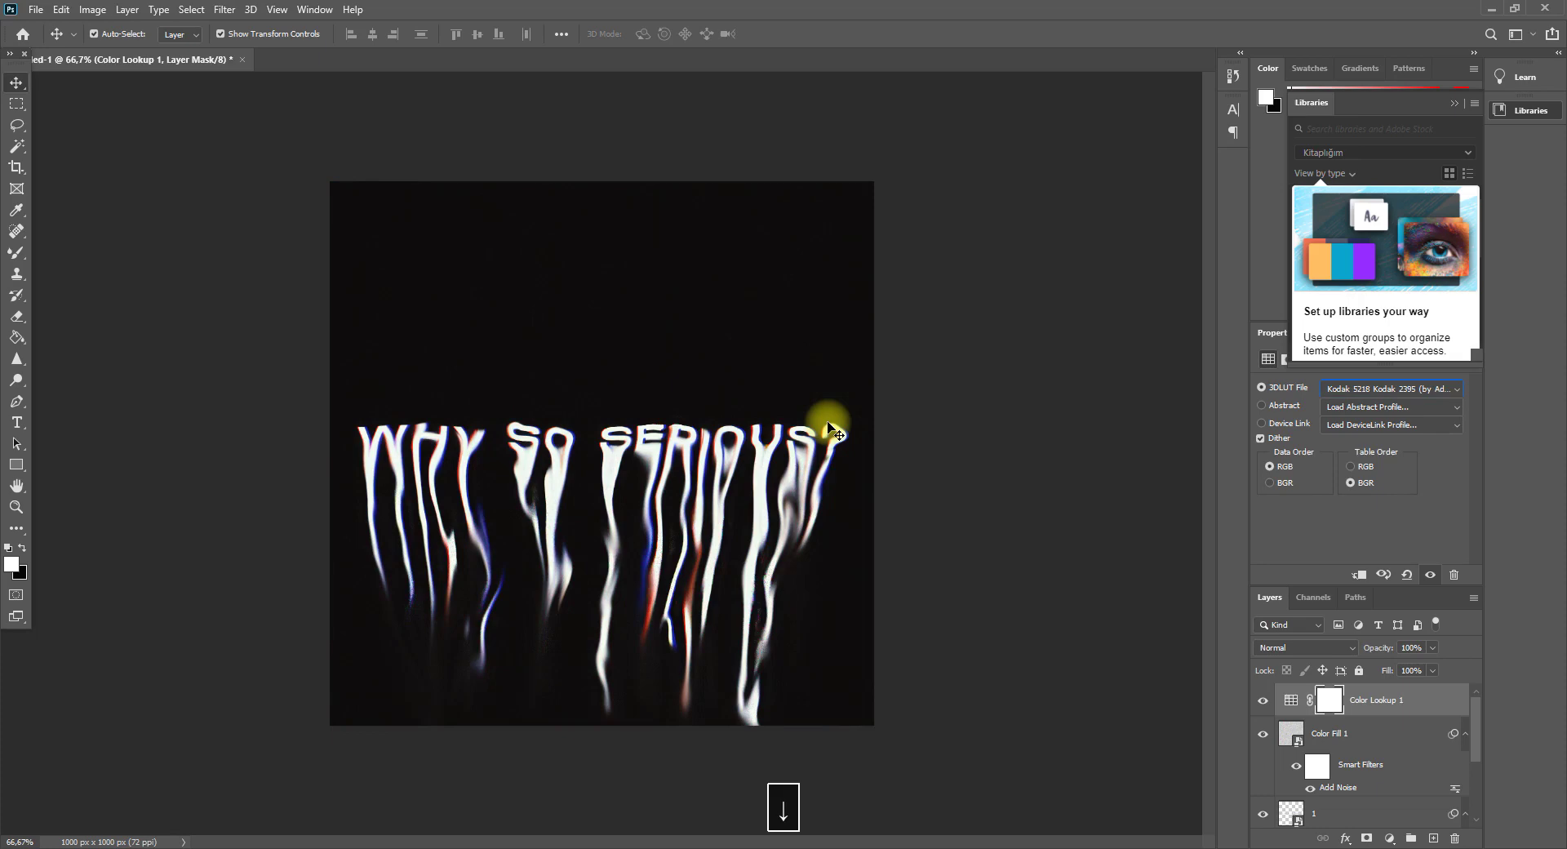
key(Down)
key(ctrl+plus)
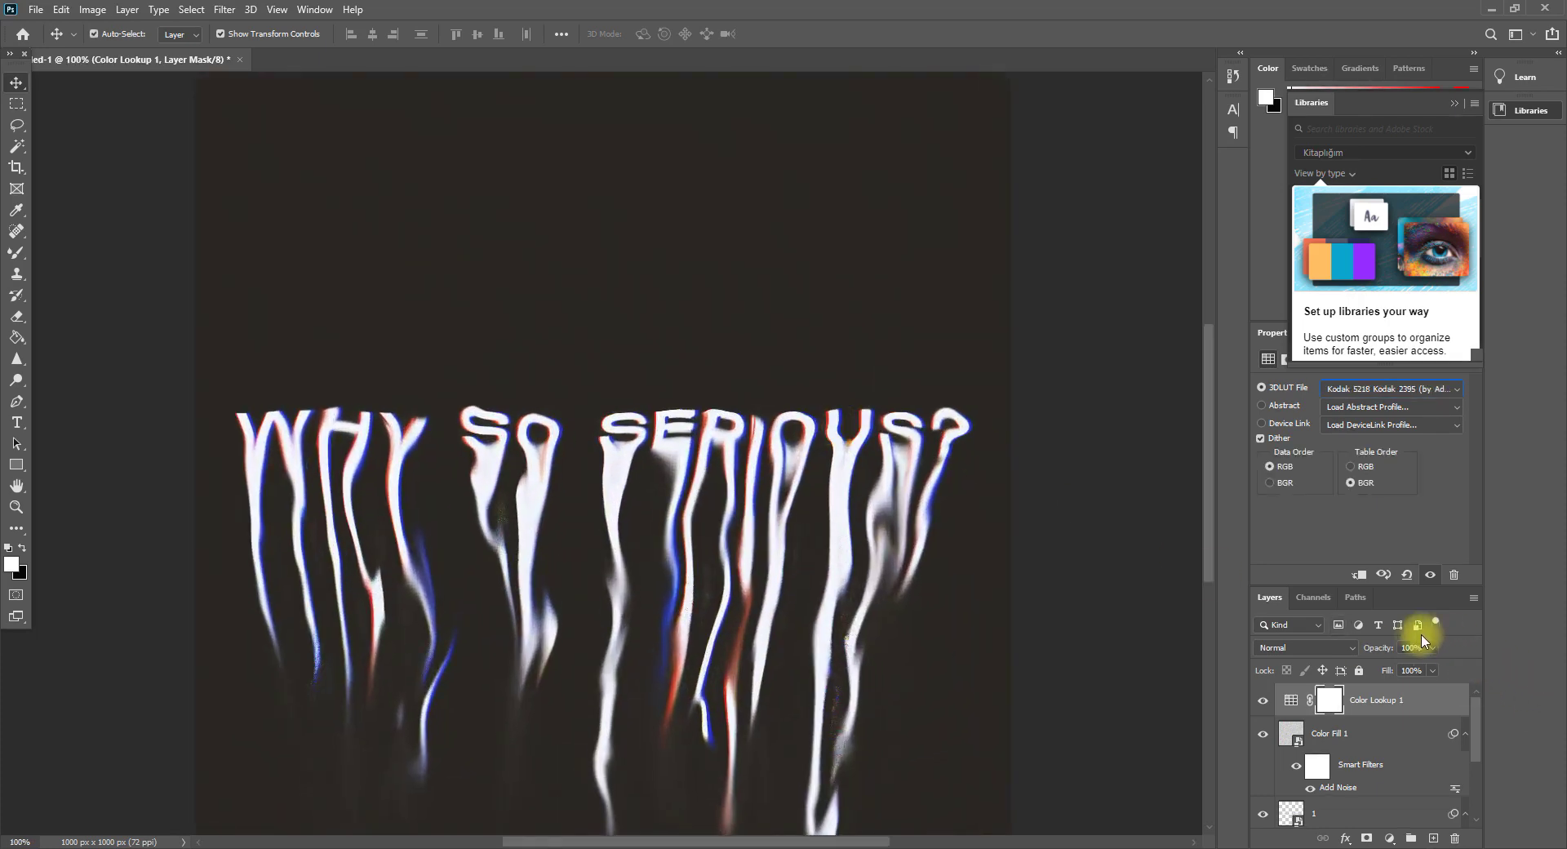
- Step through the 3DLUT looks again from 2Strip.look and set the Color Lookup layer to Crisp_Winter.look
click(1377, 390)
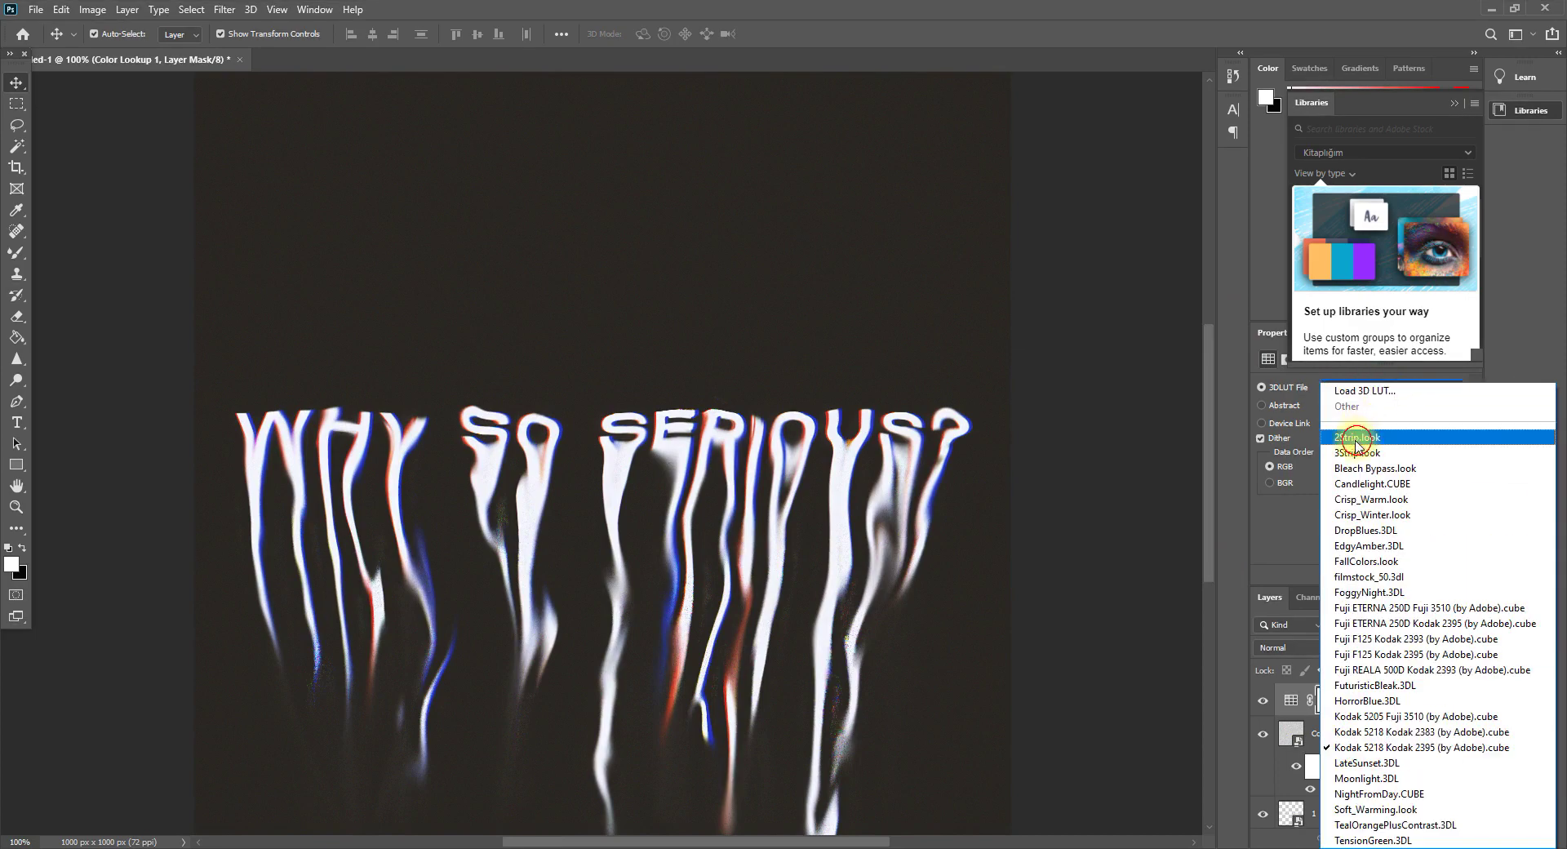
click(1357, 438)
key(Right)
key(Down)
key(Down)
key(Down)
key(Down)
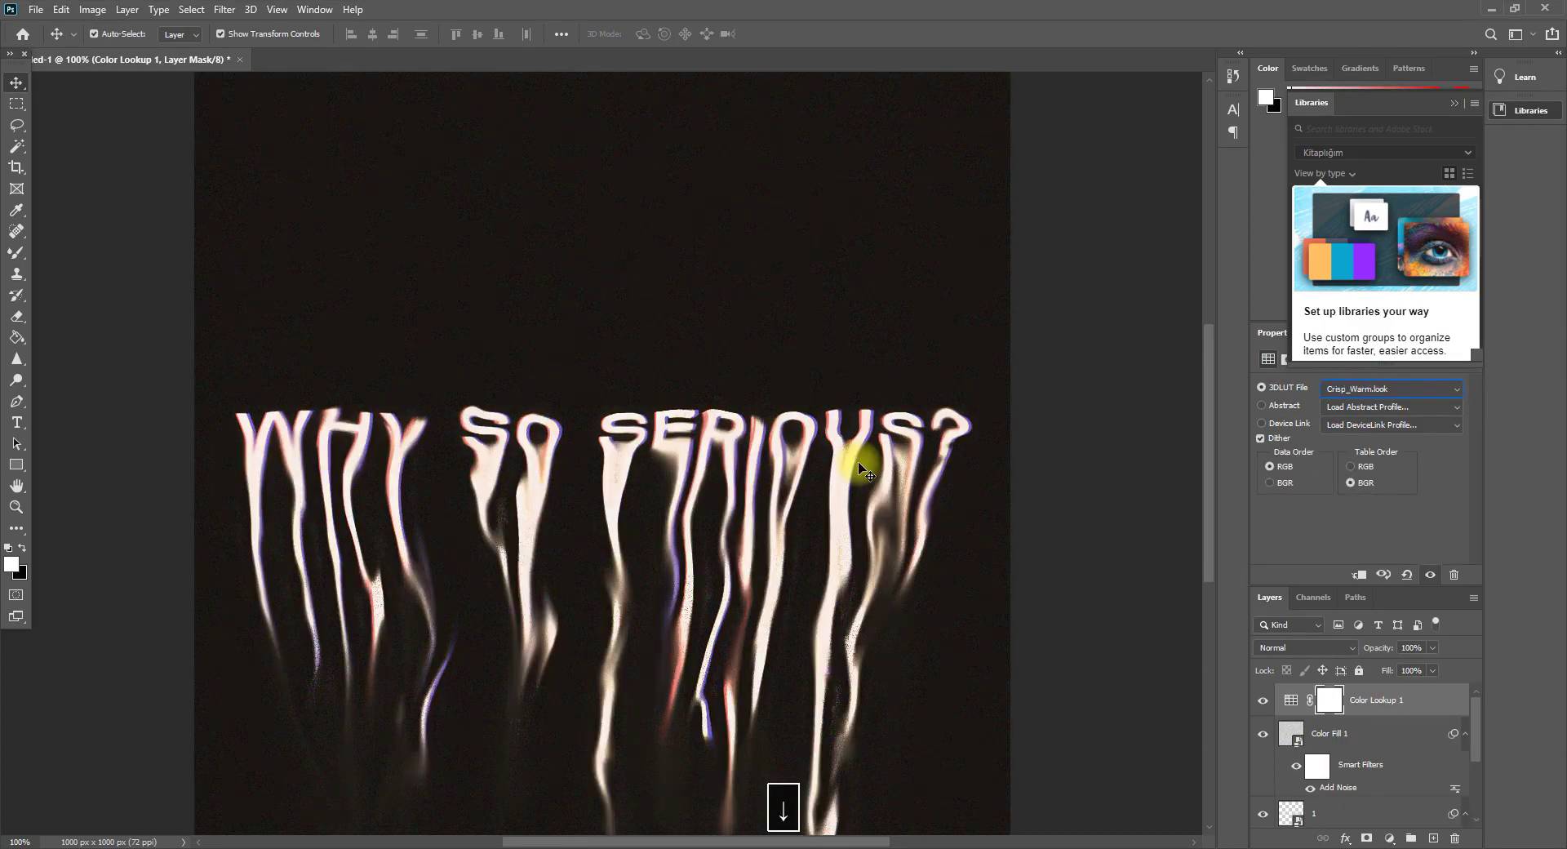
key(Down)
key(Up)
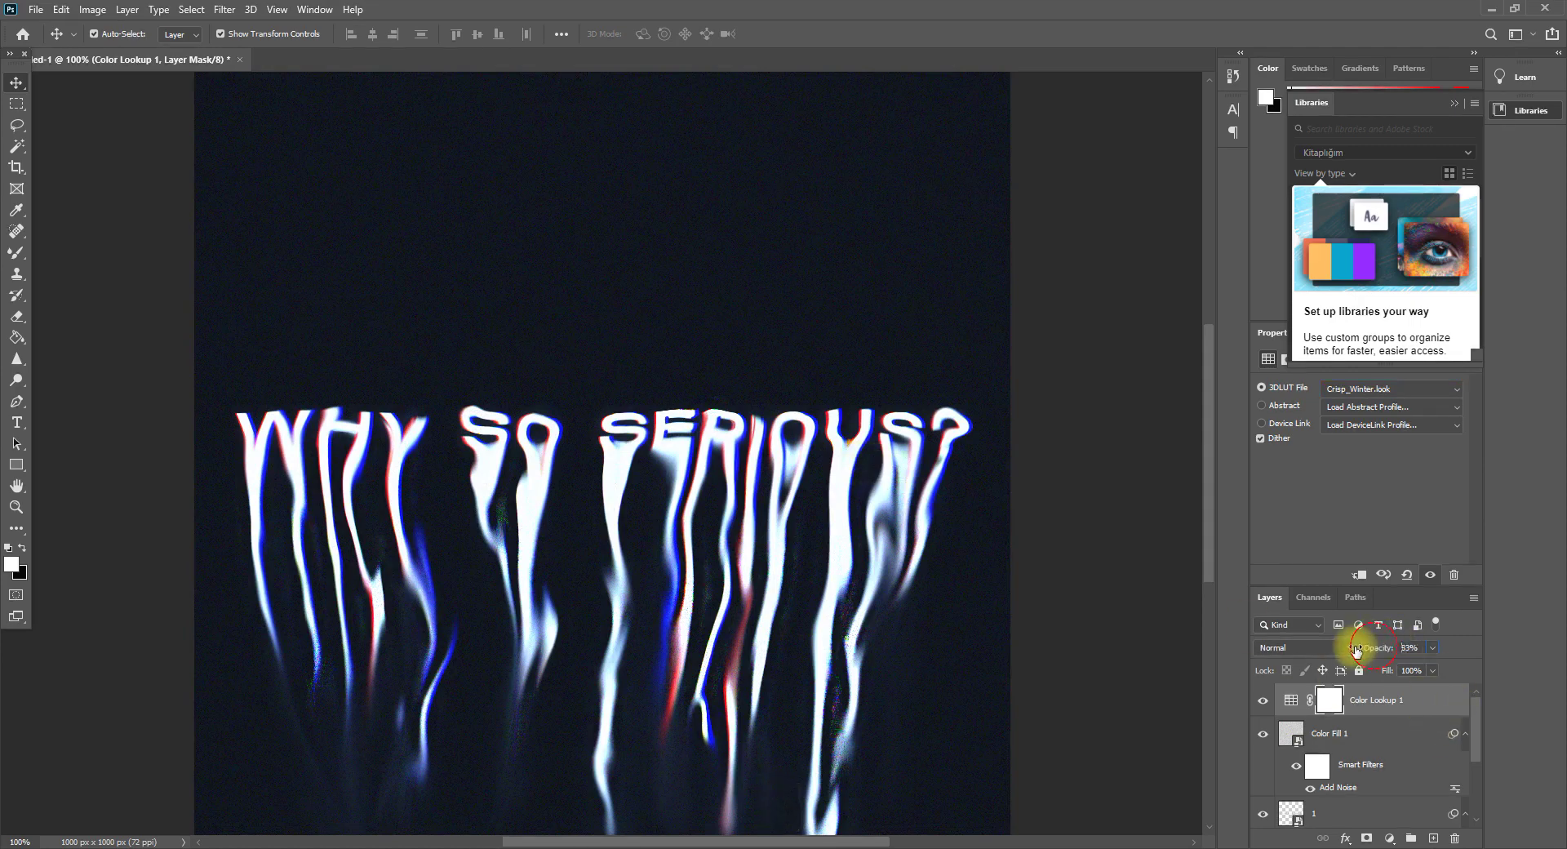
- Reduce the Color Lookup layer's opacity to 42% and check the whole artwork
drag(1358, 655, 1365, 656)
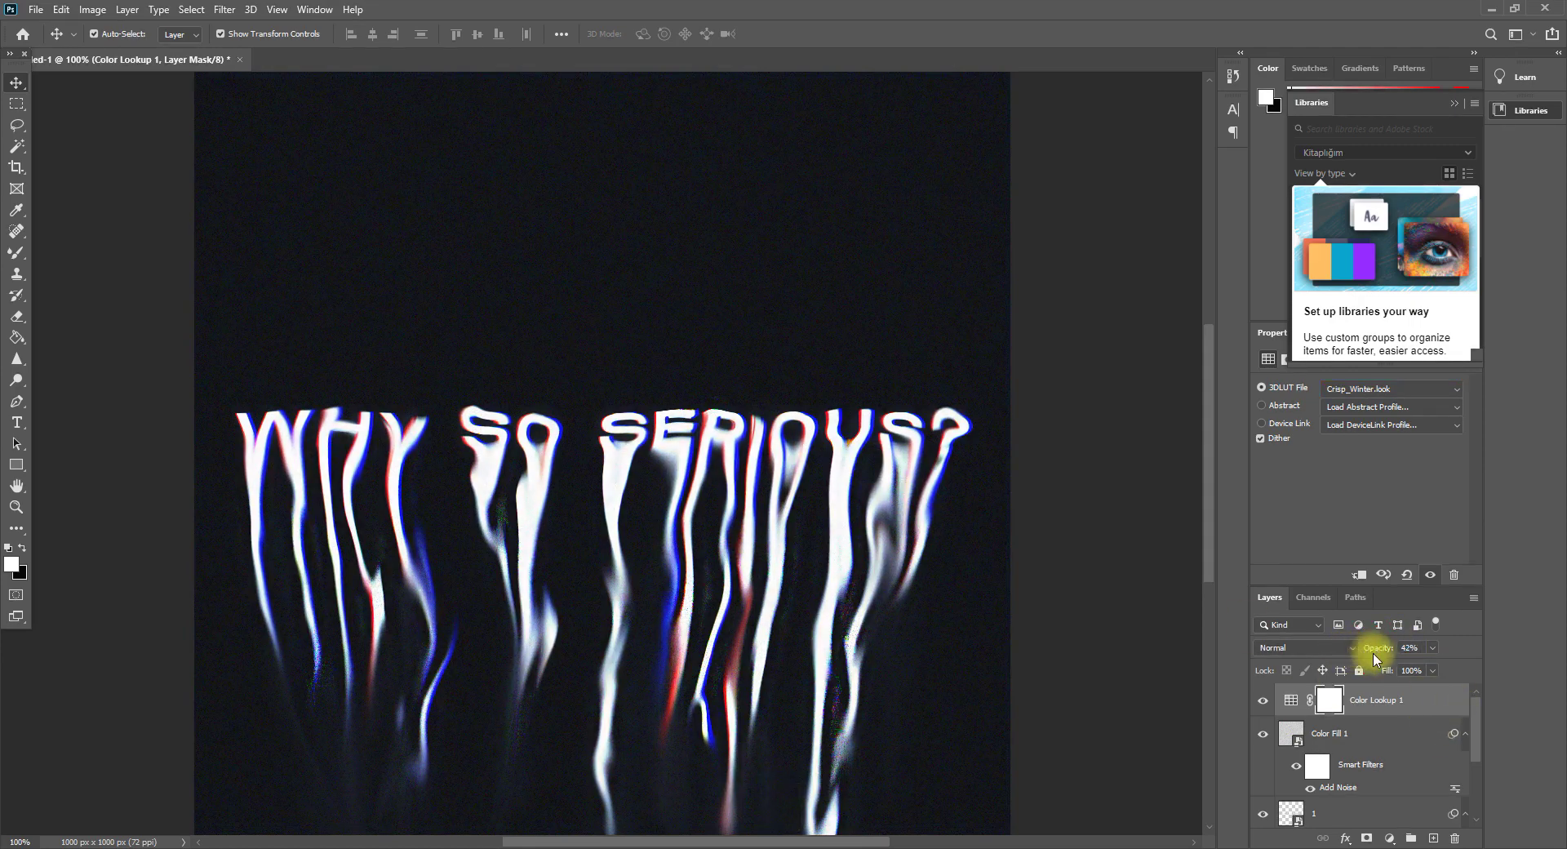
key(ctrl+minus)
key(ctrl+minus)
key(ctrl+minus)
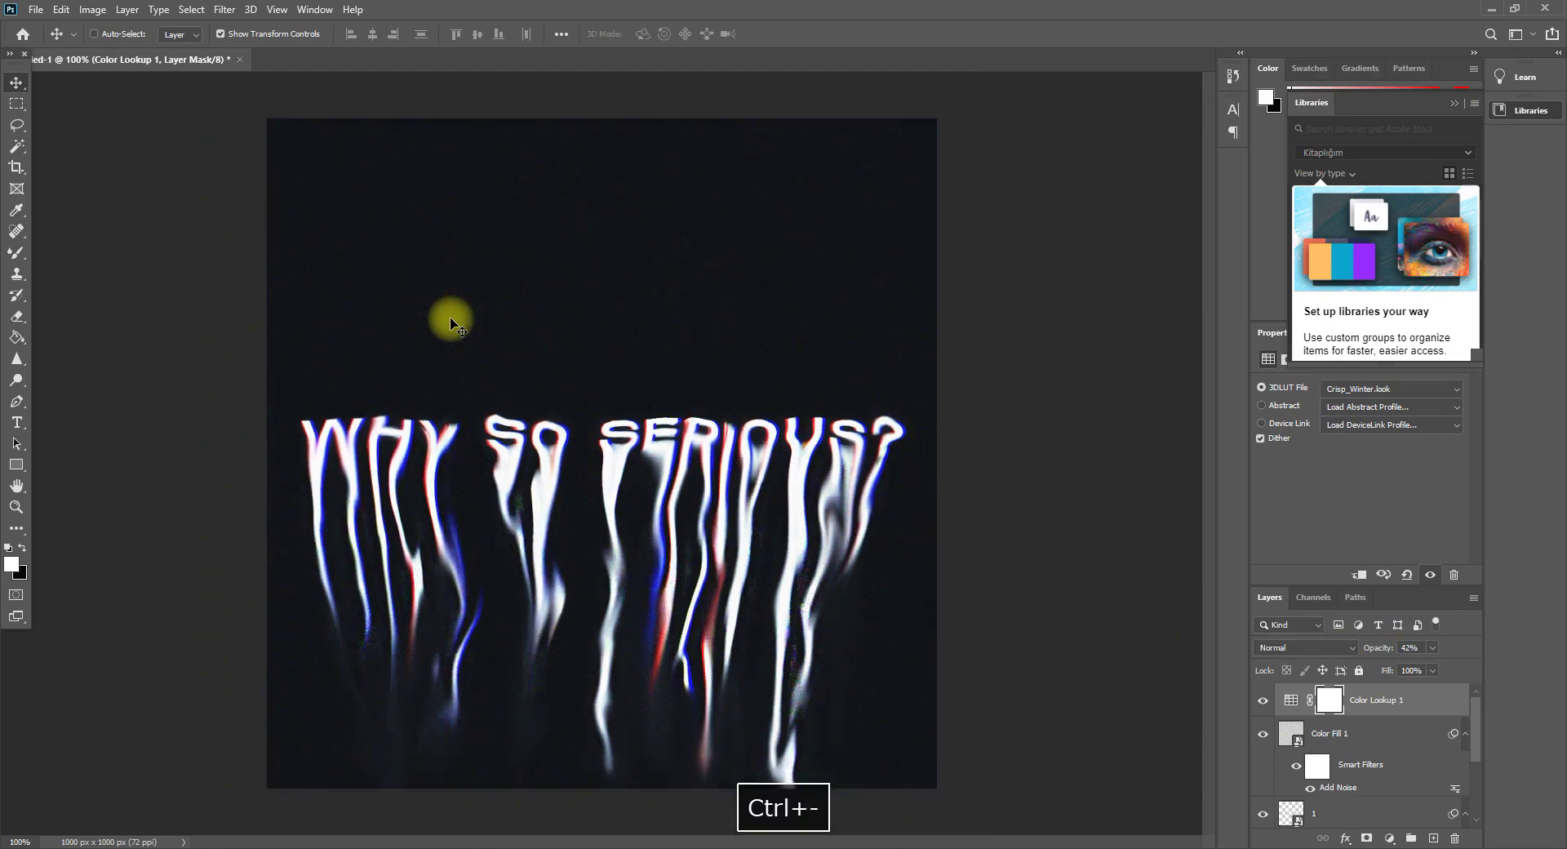
key(ctrl+plus)
key(ctrl+plus)
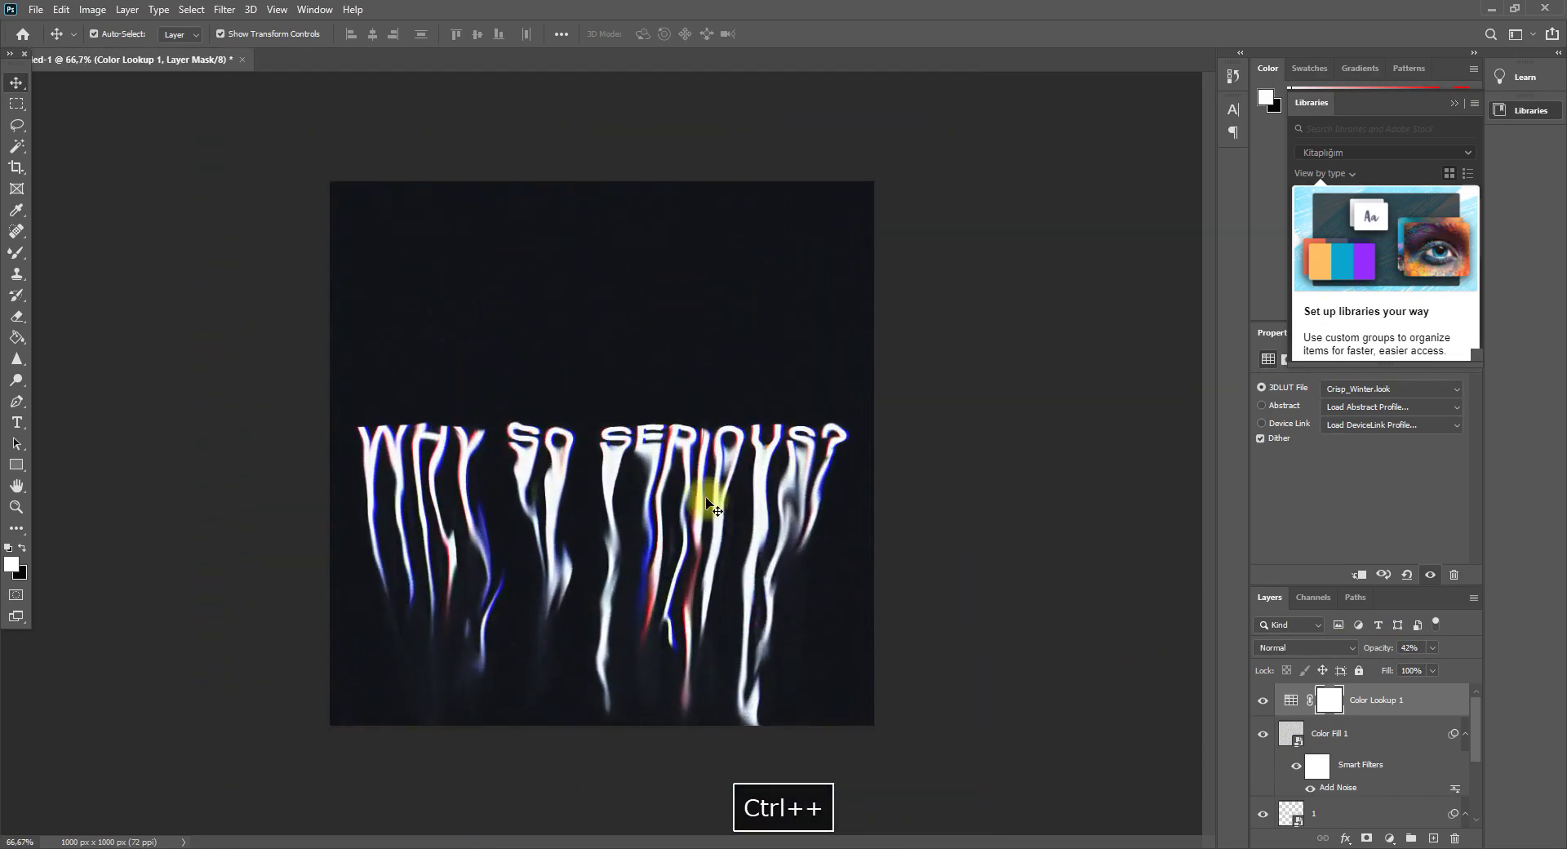
- Select the 1 copy layer and switch to the Smudge tool for retouching the letters
scroll(1458, 801, down, 5)
click(1333, 788)
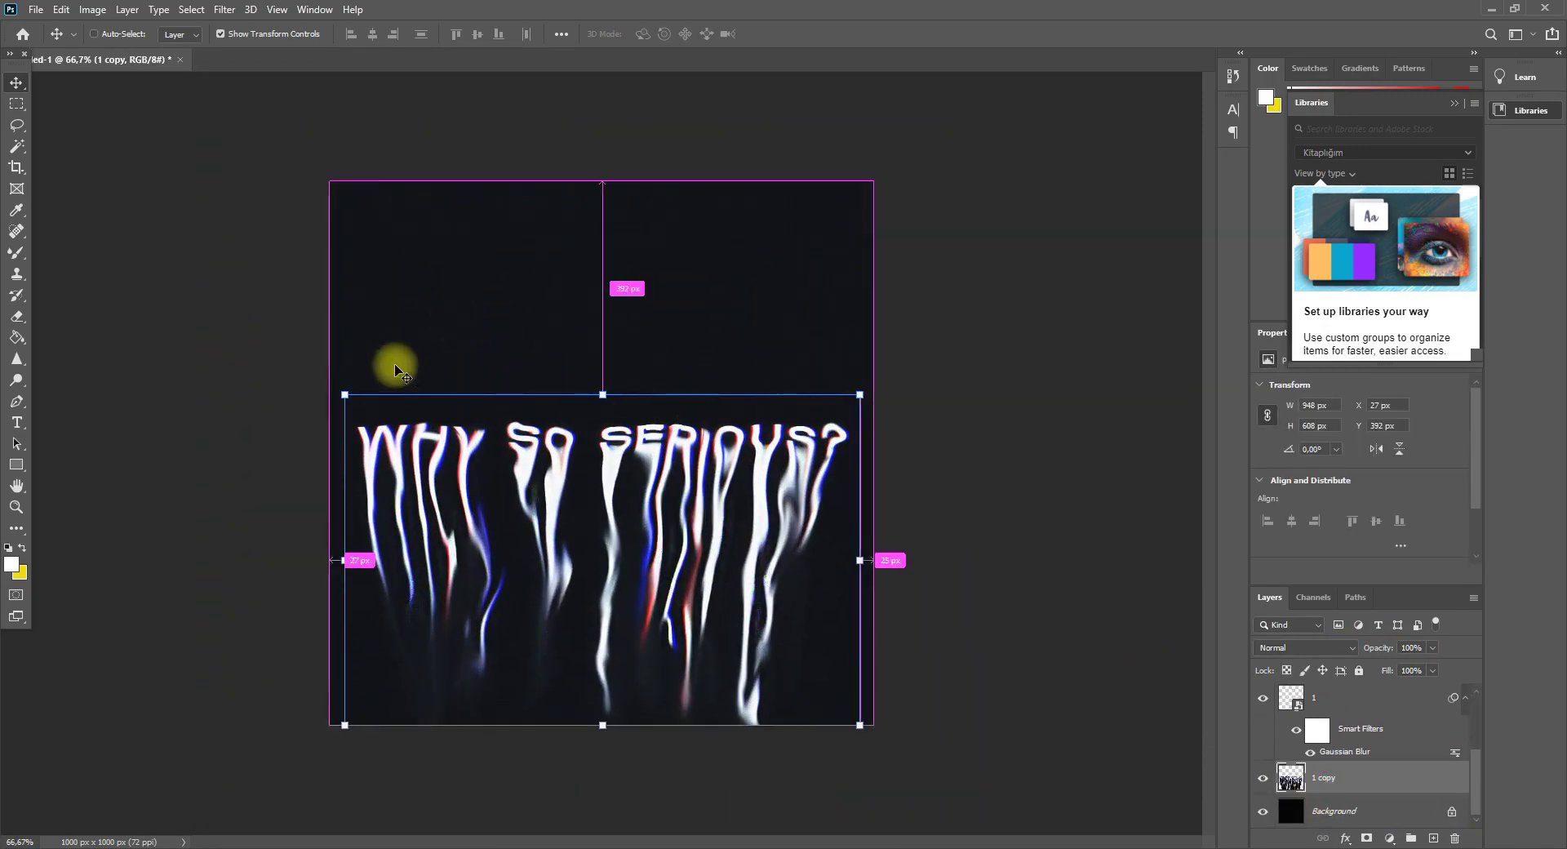
key(ctrl+plus)
click(18, 380)
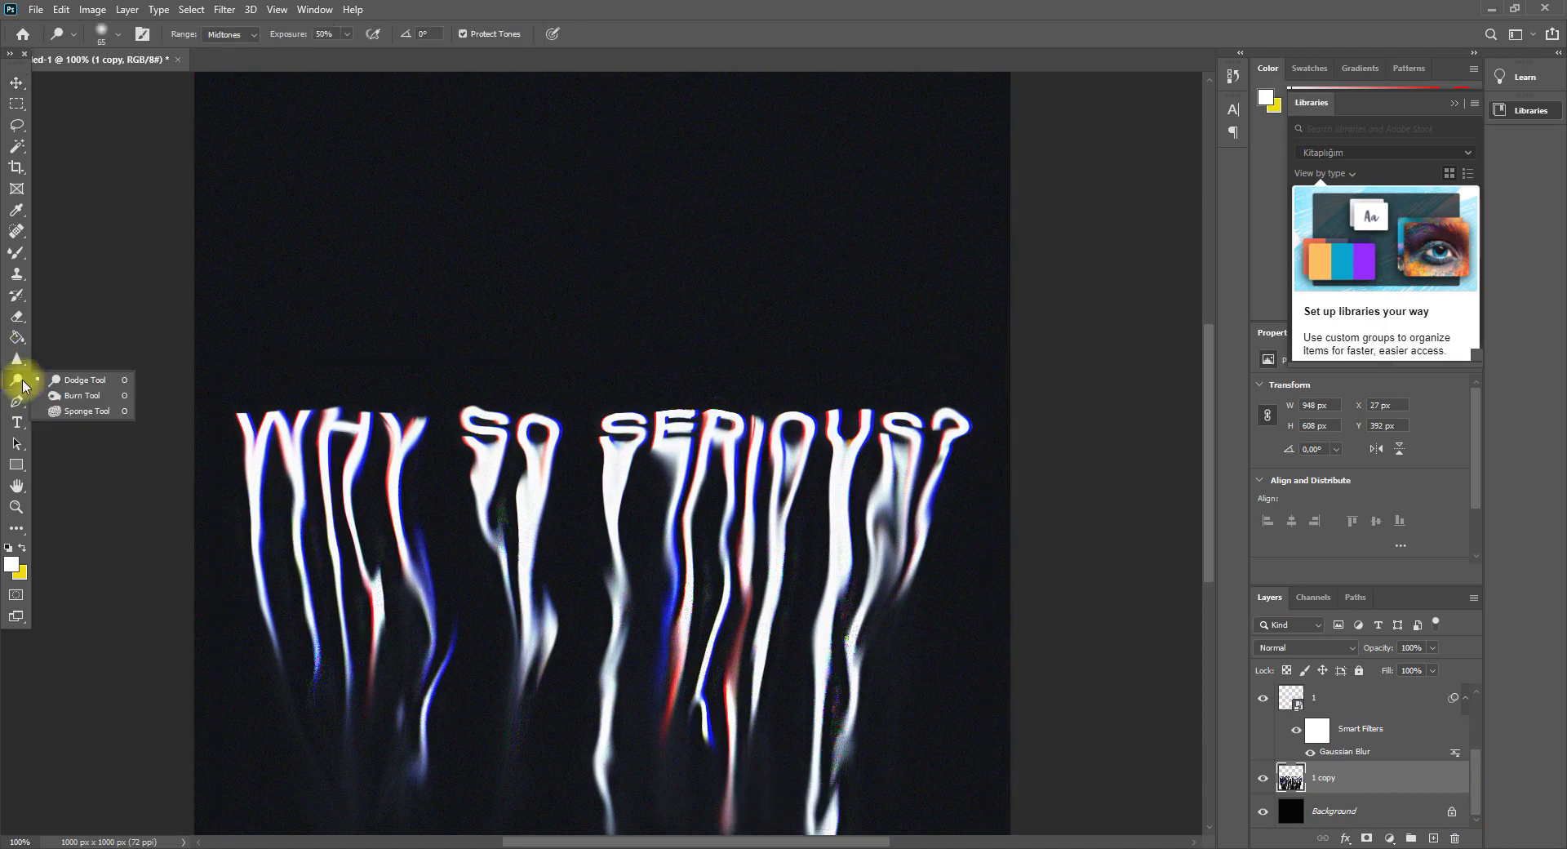
click(16, 358)
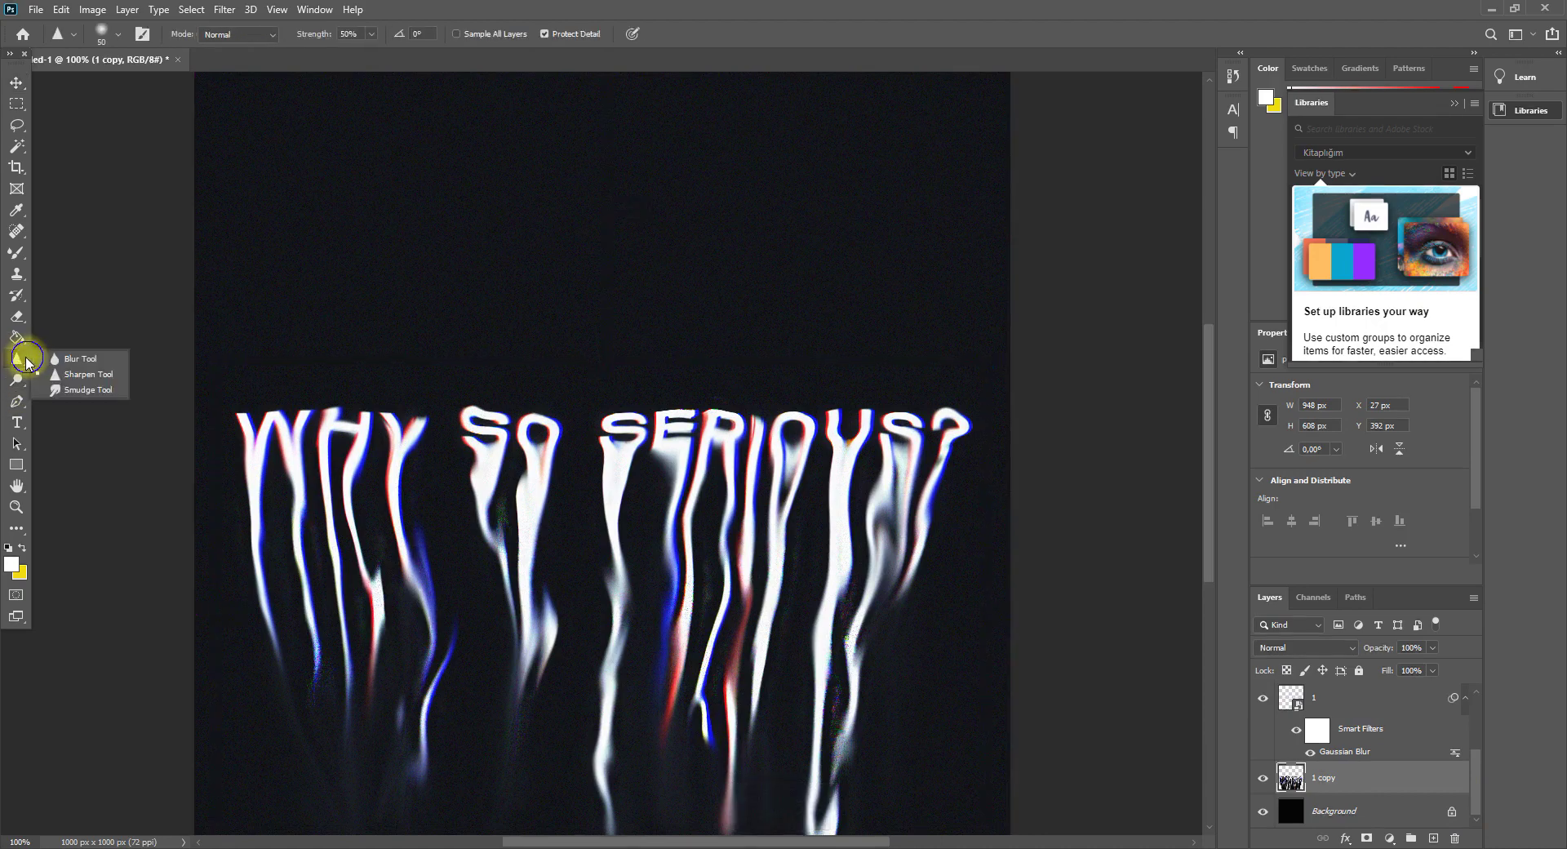
click(85, 389)
- Try smudging the E and R of SERIOUS with Sample All Layers enabled, undoing the strokes
key(ctrl+z)
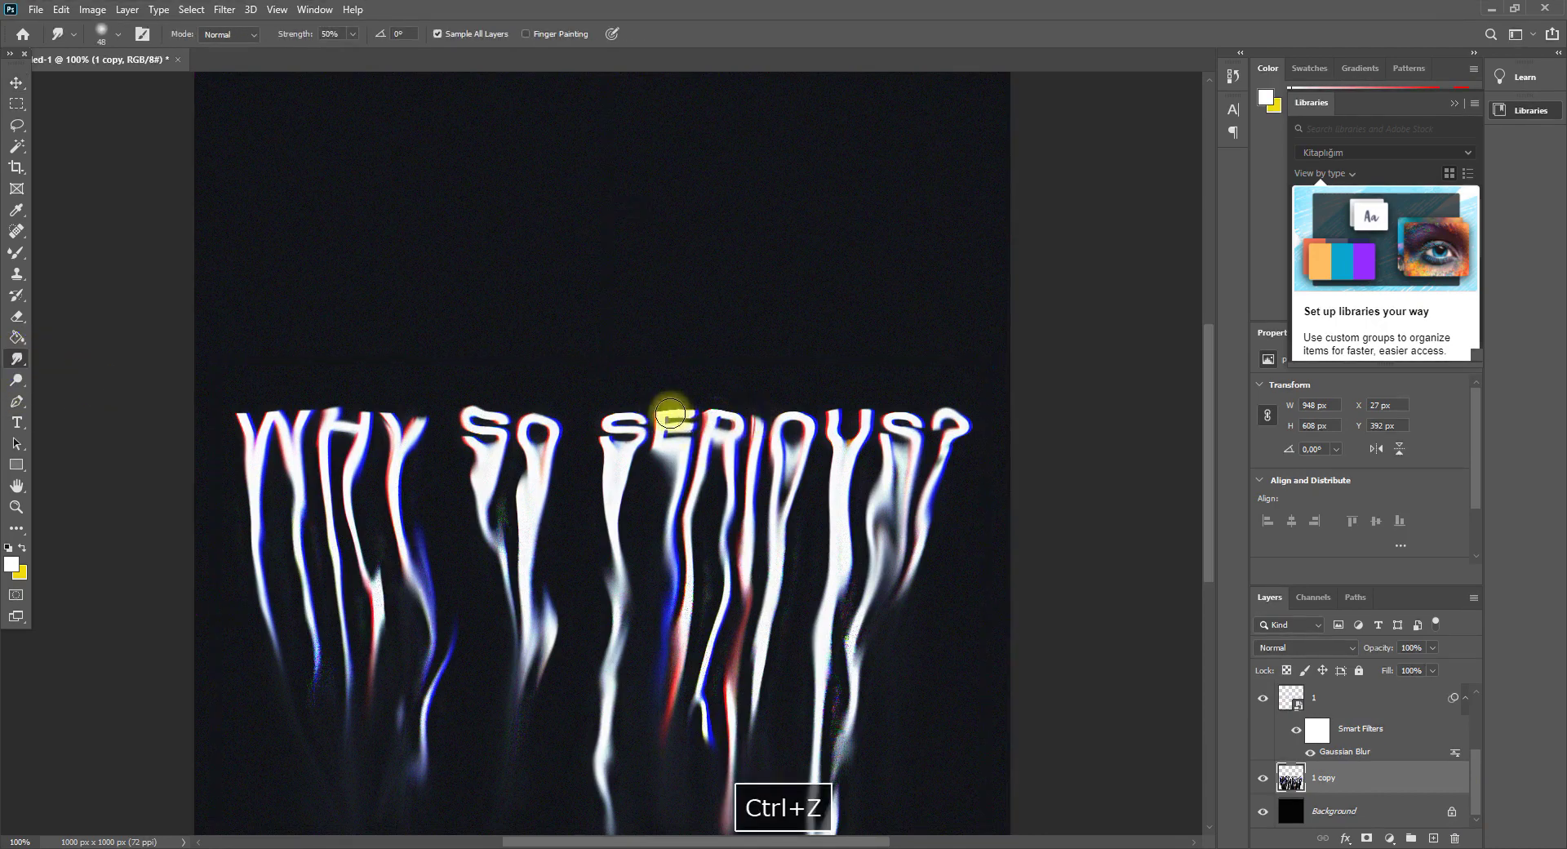
key(ctrl+z)
drag(681, 441, 674, 529)
key(ctrl+z)
drag(710, 419, 753, 491)
- Turn off Sample All Layers and smudge the tops of the E and R in SERIOUS, undoing unwanted strokes
click(478, 33)
mouse_move(709, 408)
mouse_down()
mouse_move(734, 402)
mouse_move(767, 445)
mouse_up()
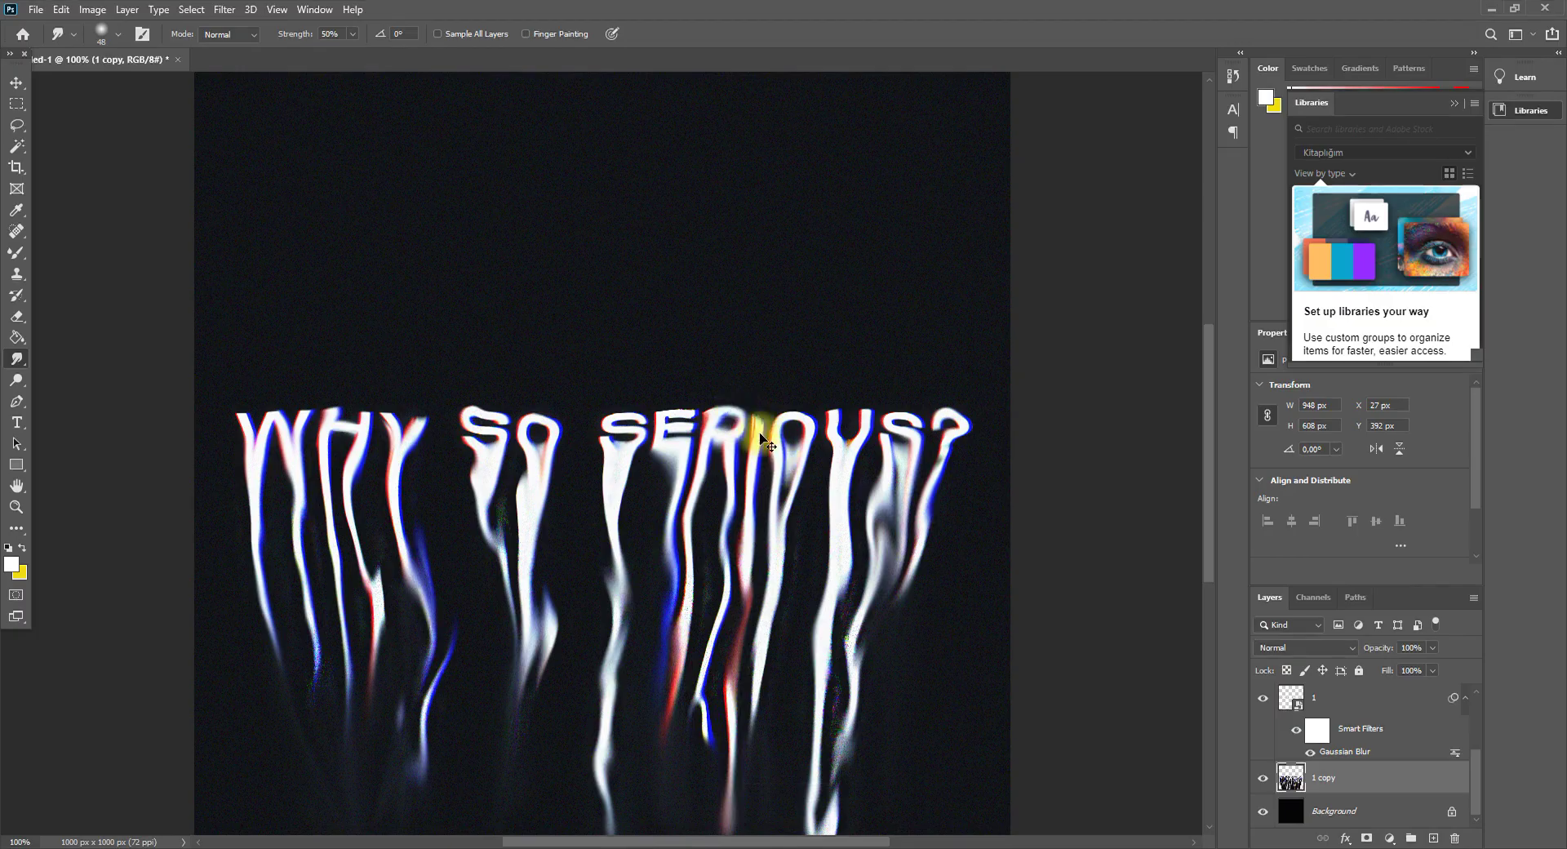
key(ctrl+z)
drag(672, 406, 673, 408)
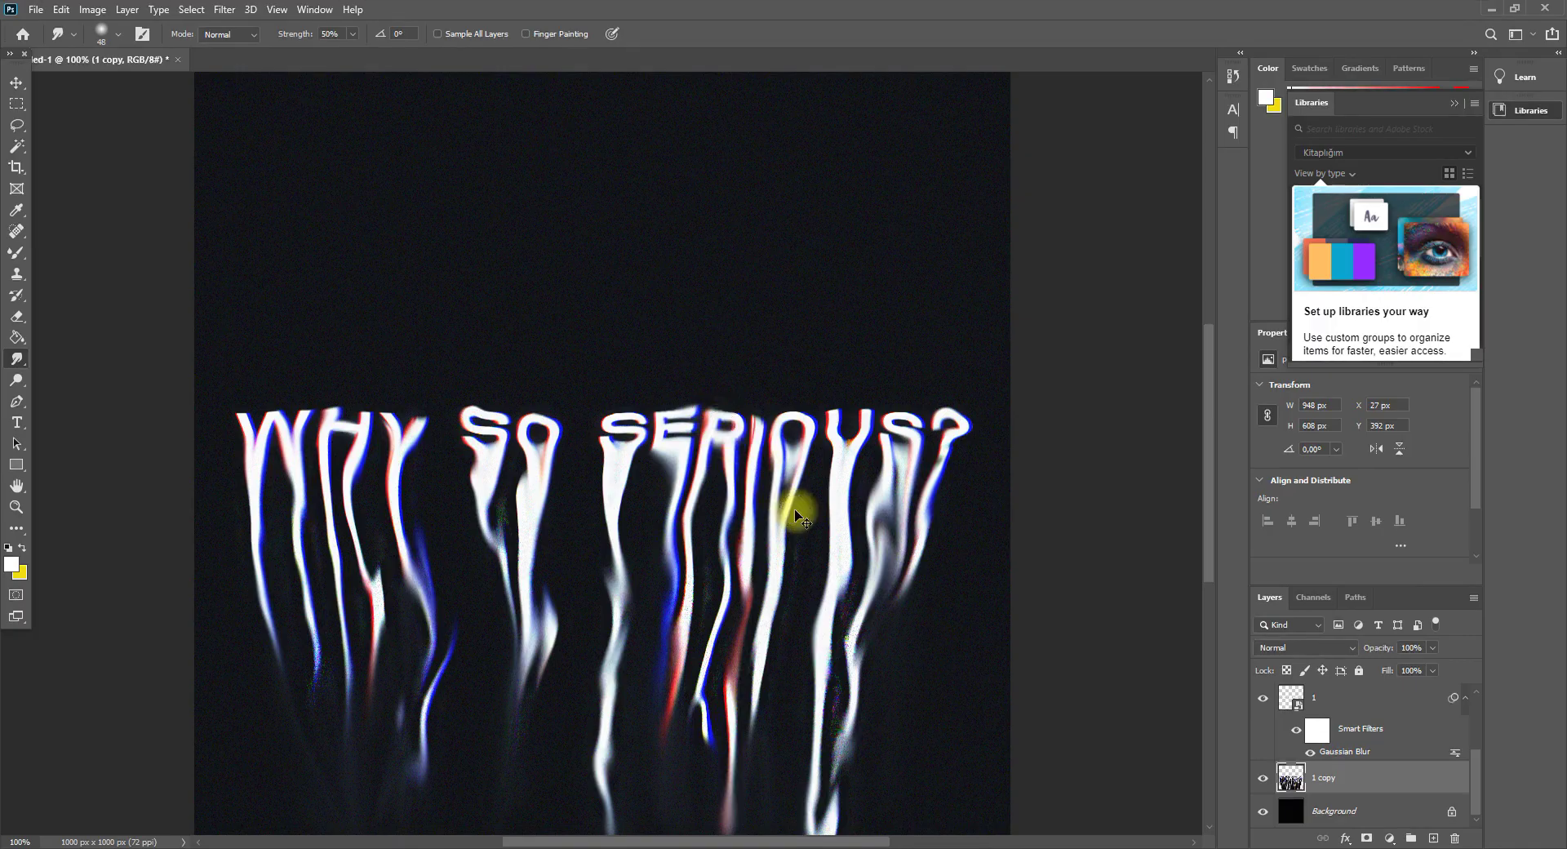
key(ctrl+z)
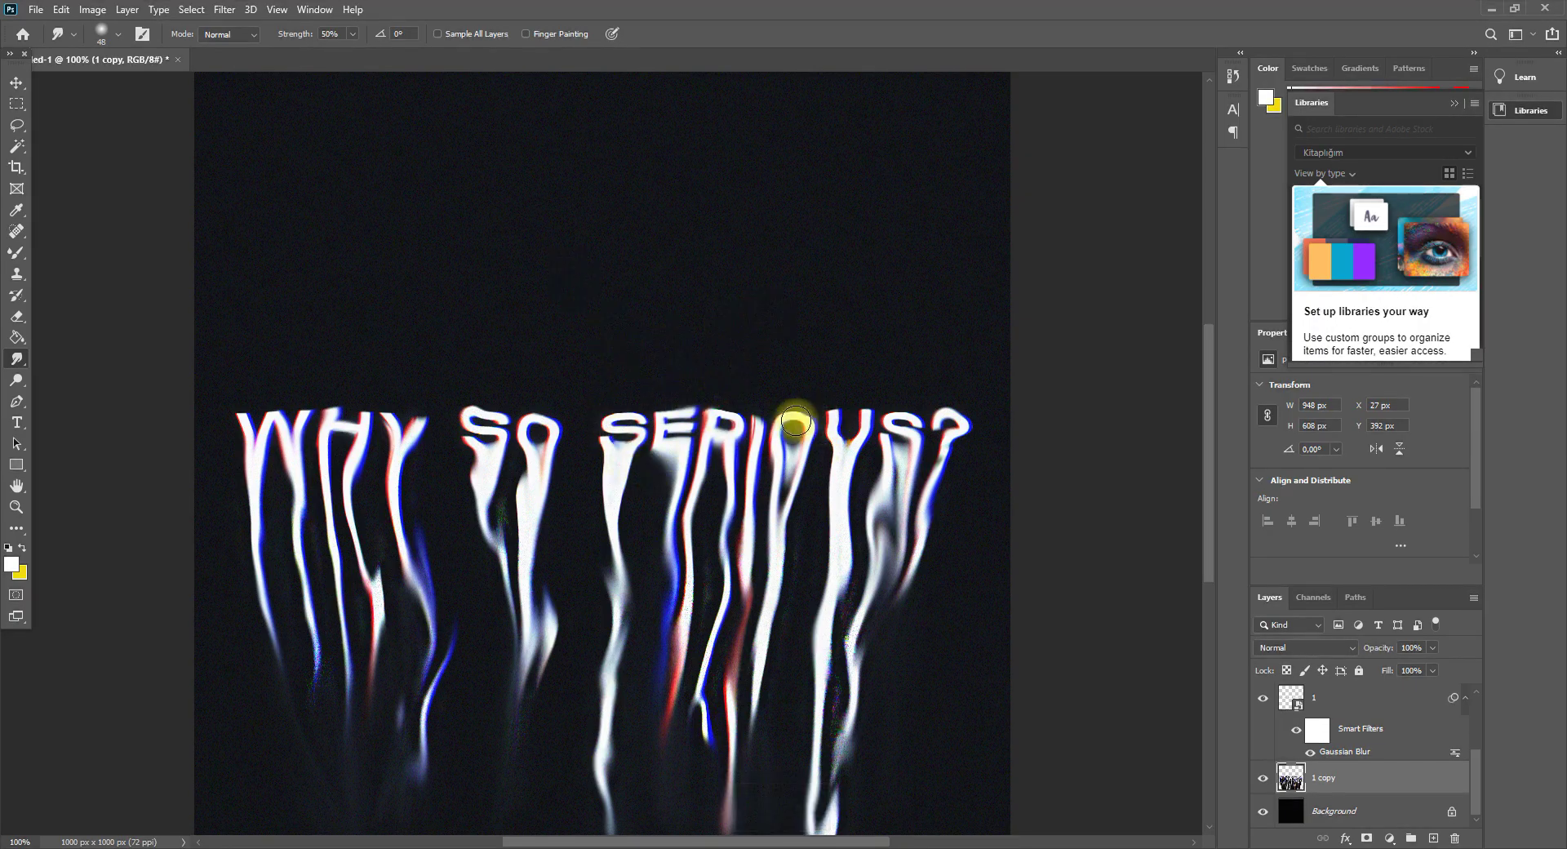
- Try smudging the tops of the O, U and final S in SERIOUS, undoing the strokes
click(831, 403)
key(ctrl+z)
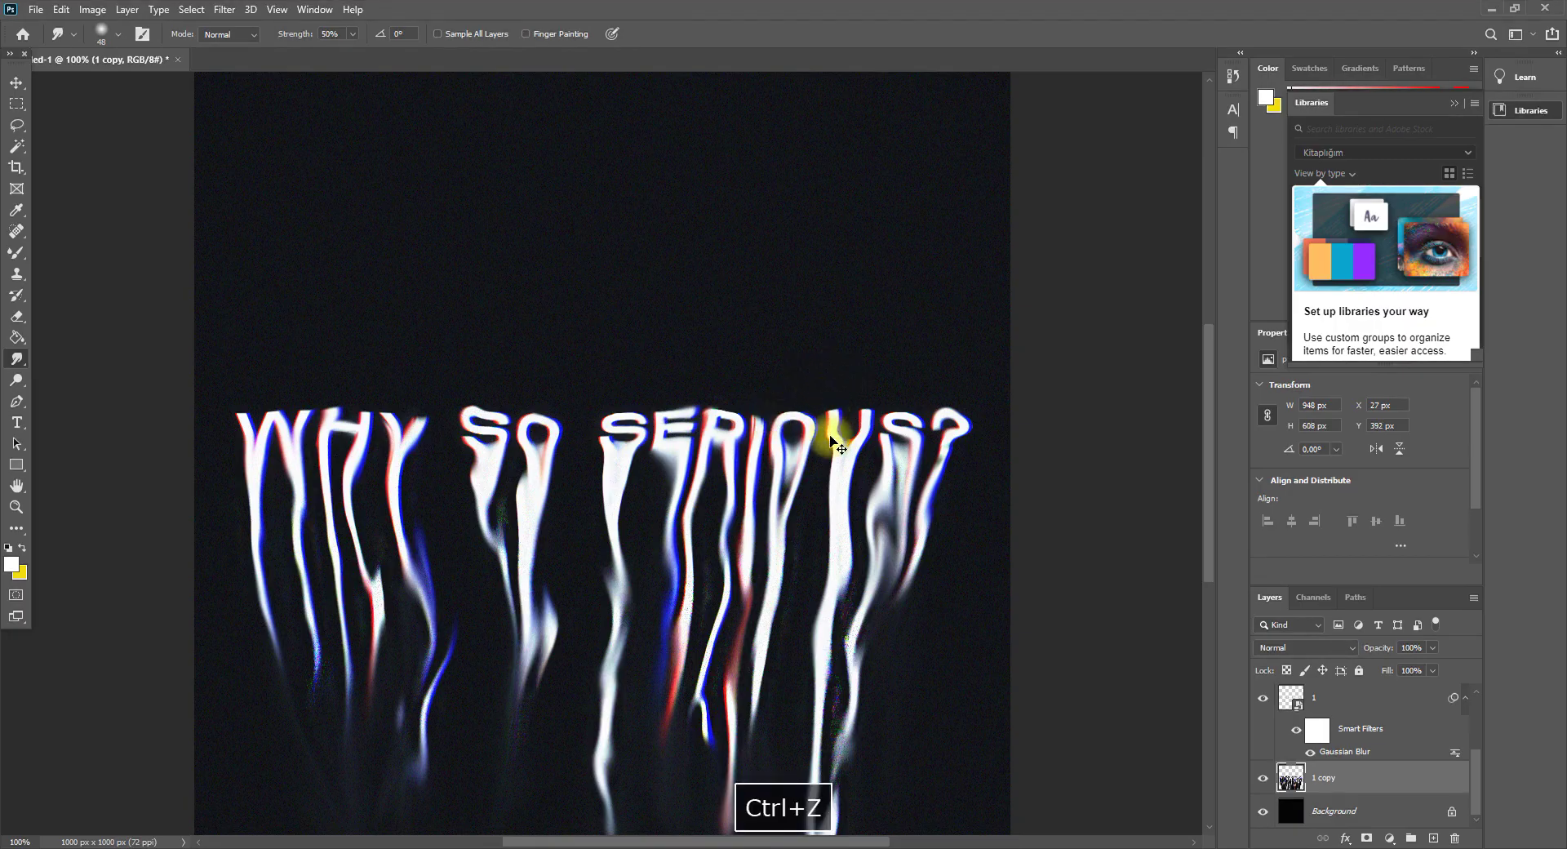
key(ctrl+z)
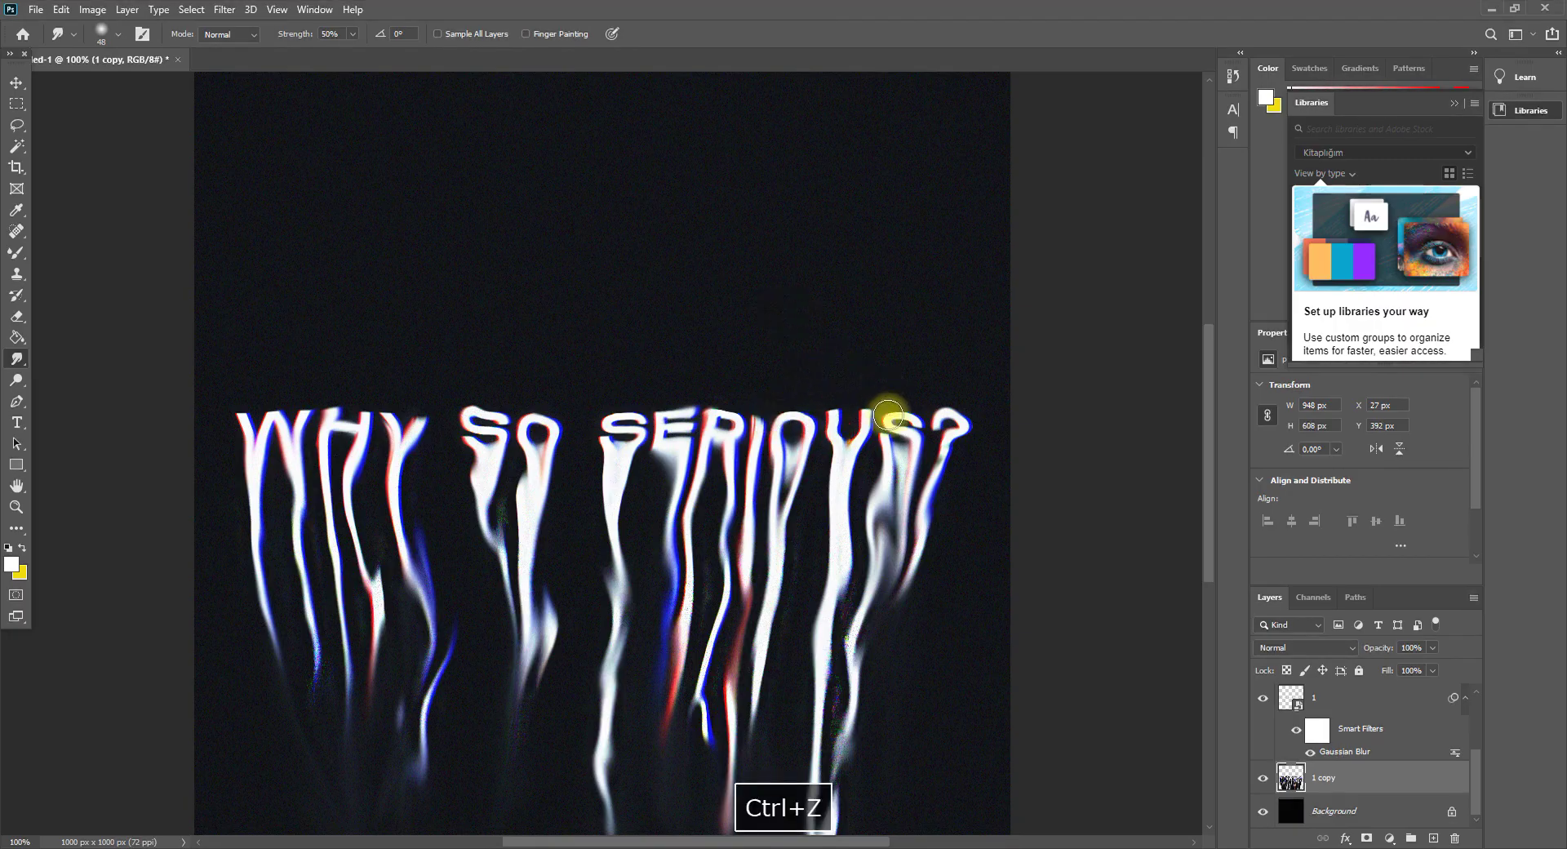
key(ctrl+z)
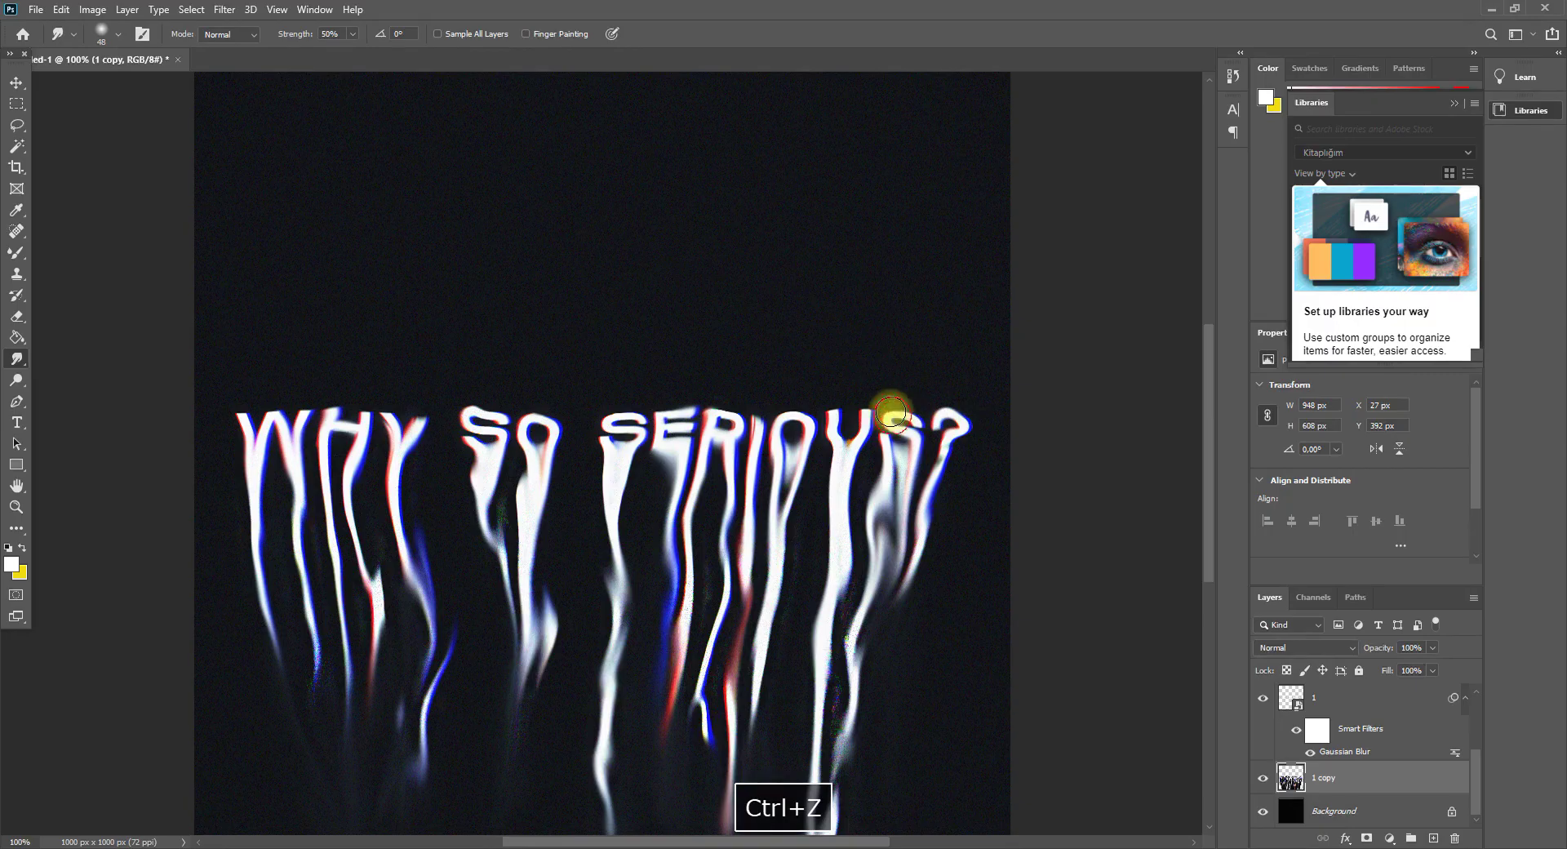
key(ctrl+z)
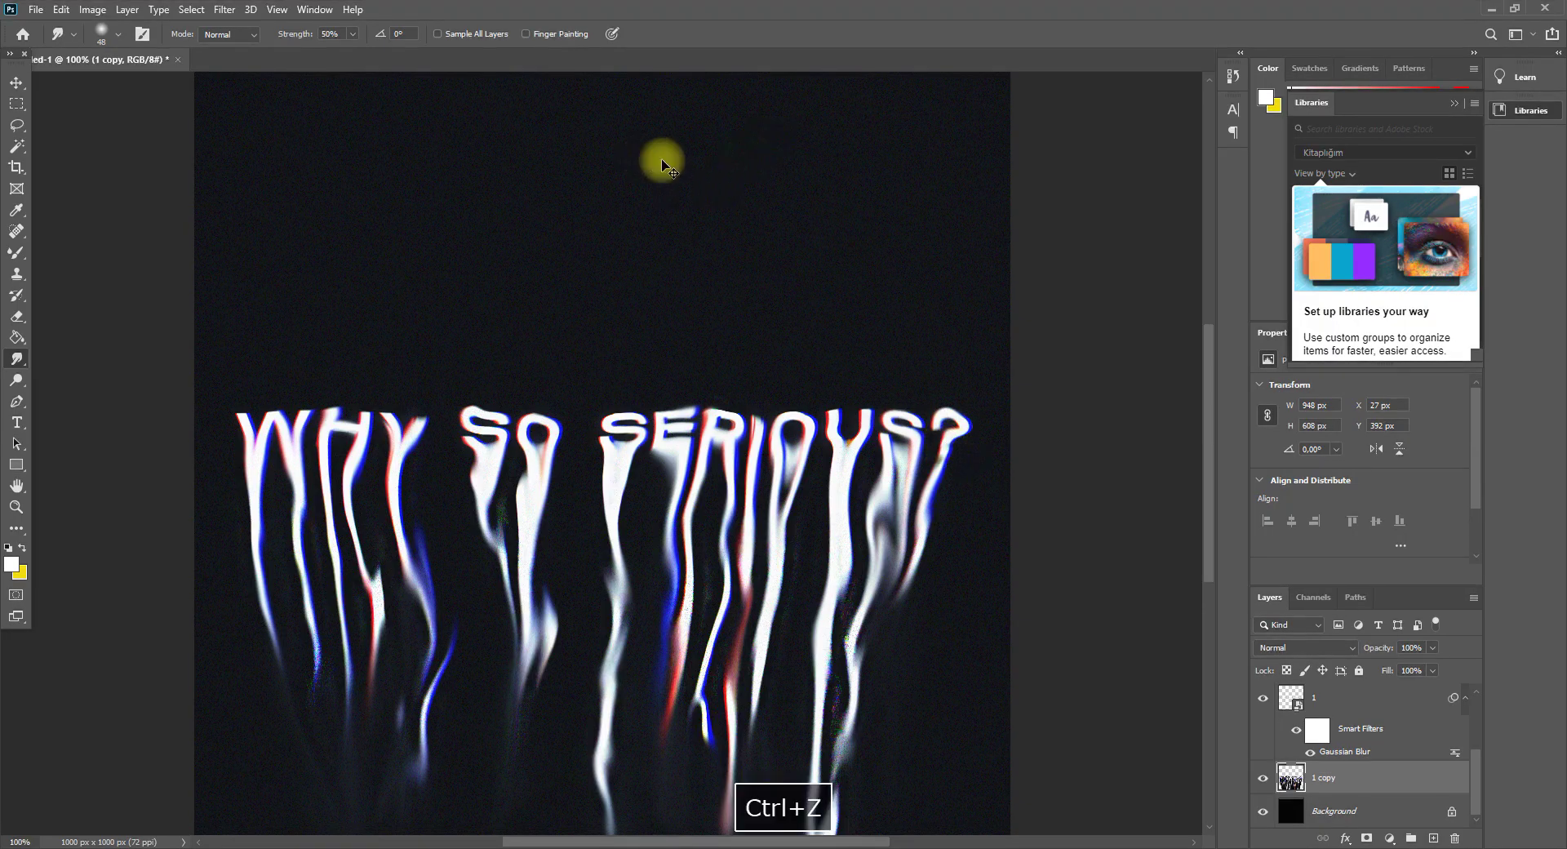
- Compare the artwork with the Color Lookup 1 layer hidden and shown, and examine the finished effect across the whole canvas
key(ctrl+minus)
key(ctrl+minus)
key(ctrl+plus)
key(ctrl+plus)
key(ctrl+minus)
scroll(1374, 733, up, 3)
click(1287, 698)
click(1255, 704)
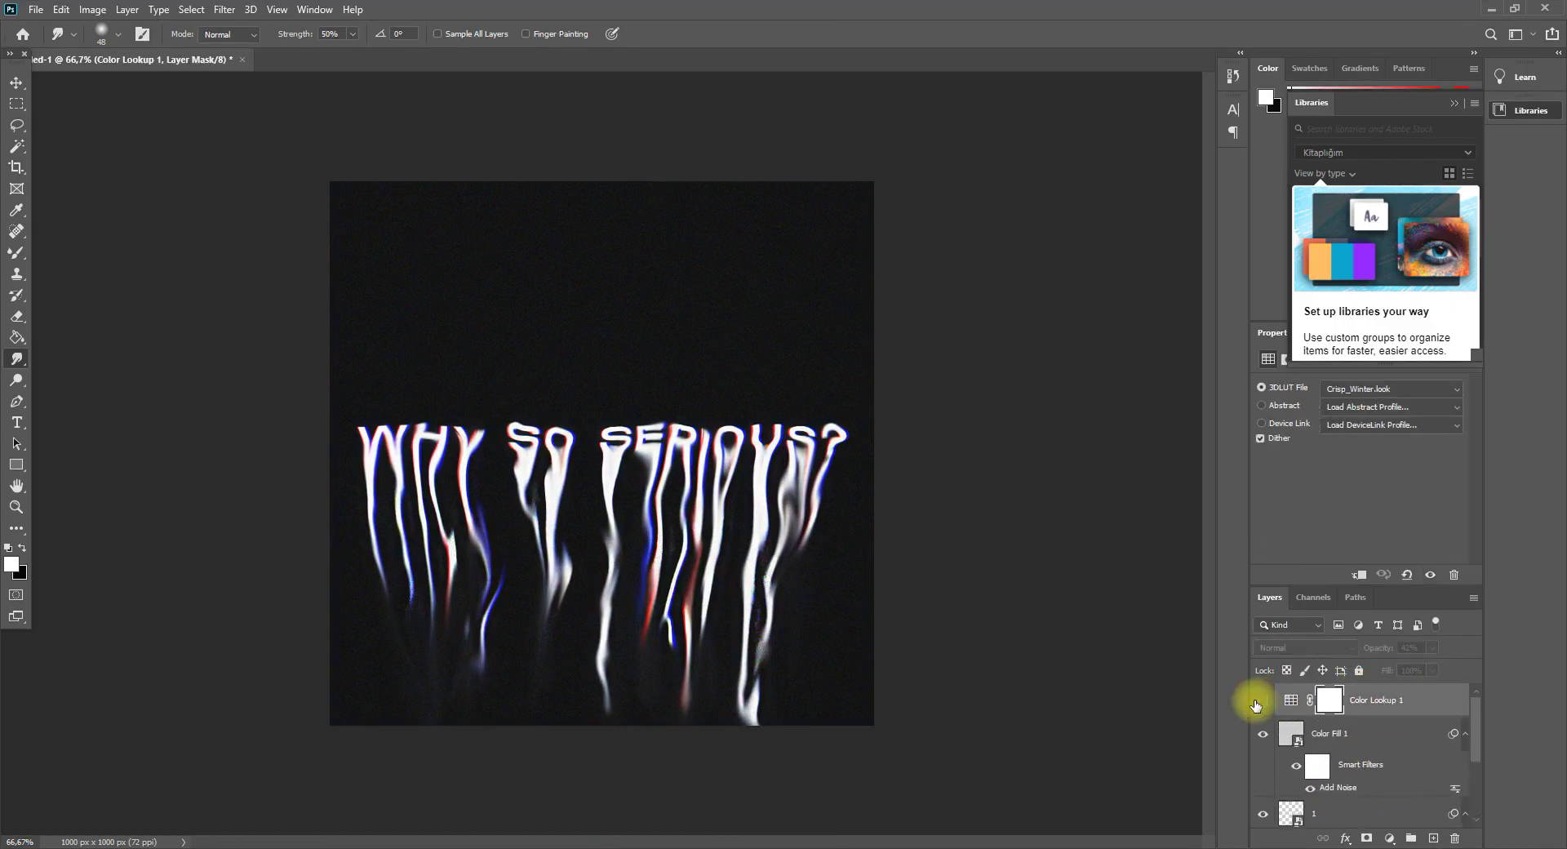
click(1261, 700)
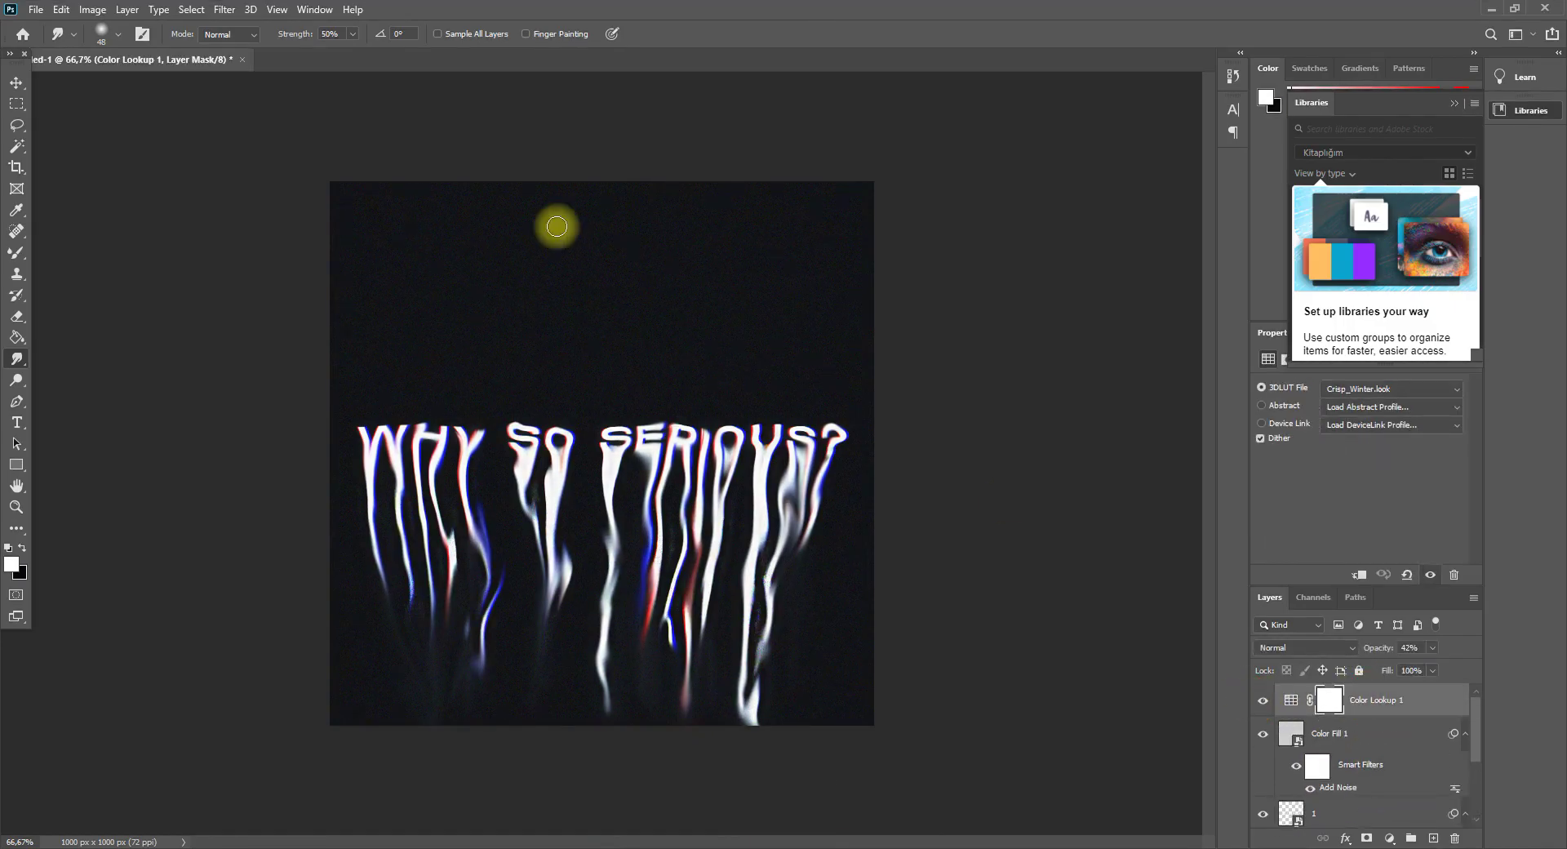
key(ctrl+minus)
key(ctrl+minus)
key(ctrl+plus)
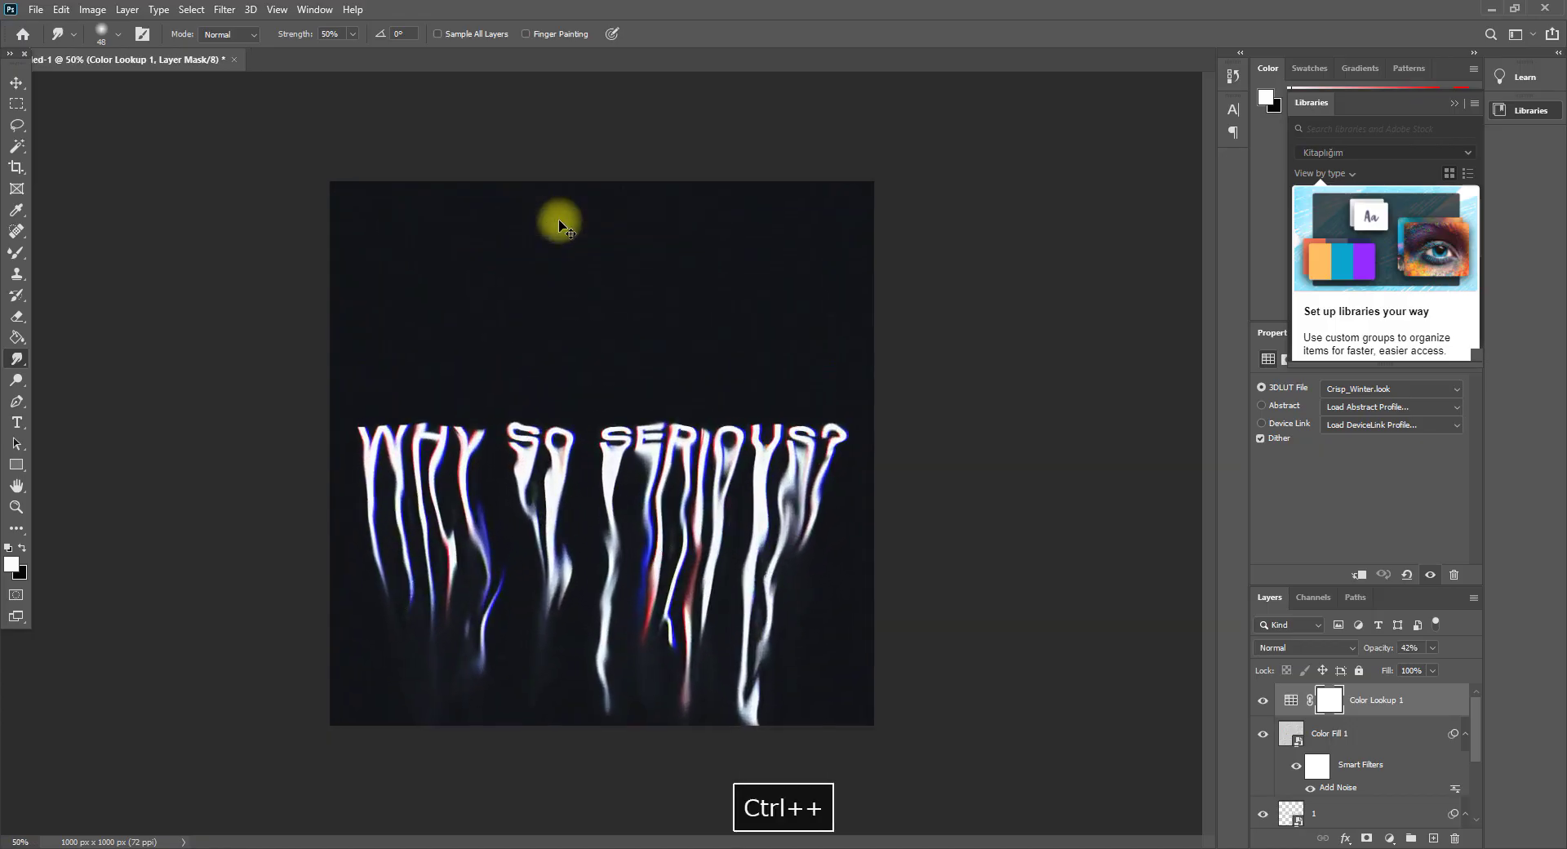
key(ctrl+plus)
key(ctrl+plus)
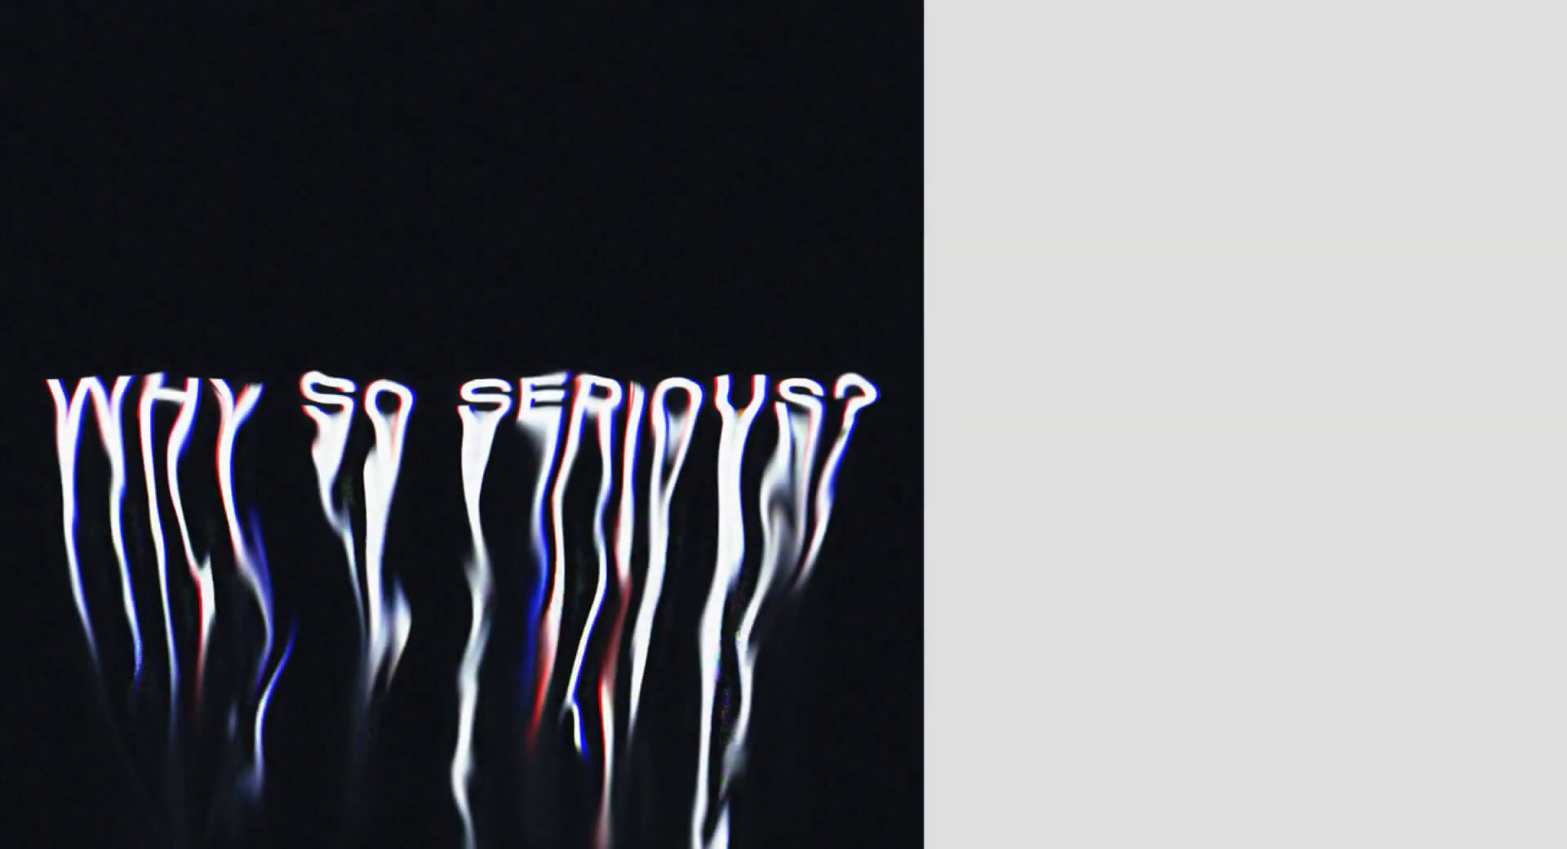